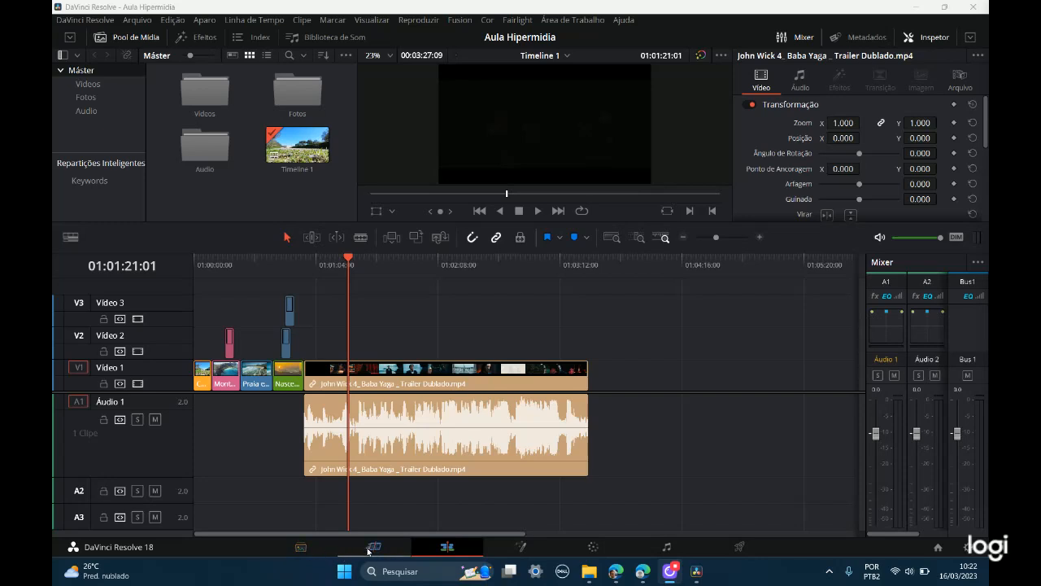
Step: Select the Nascer do Sol na praia.mp4 clip and examine the Mixer and the clip's Inspector properties
{"action": "key", "text": "ctrl"}
{"action": "left_click", "coordinate": [558, 127]}
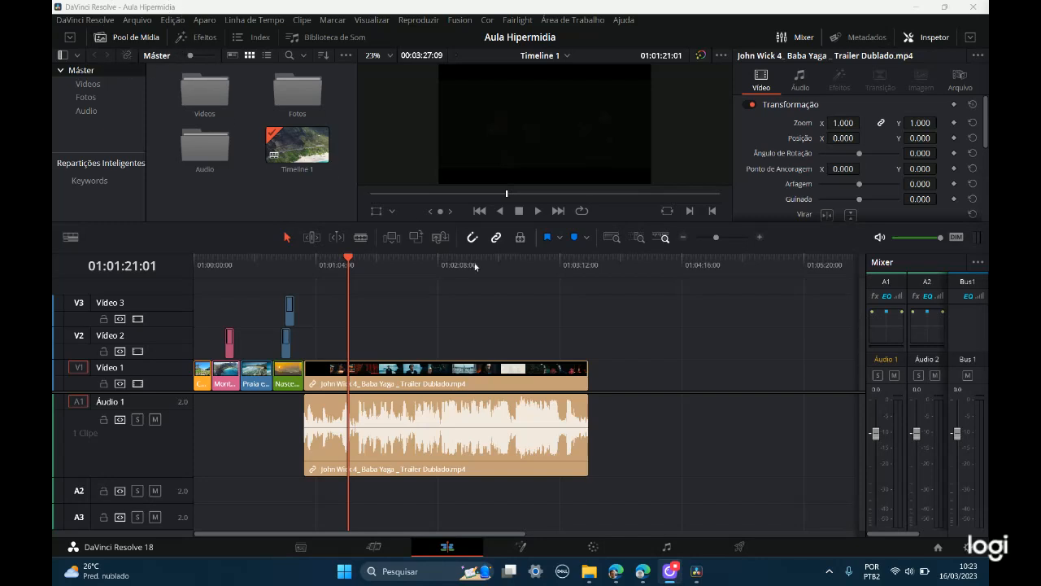
{"action": "left_click", "coordinate": [280, 381]}
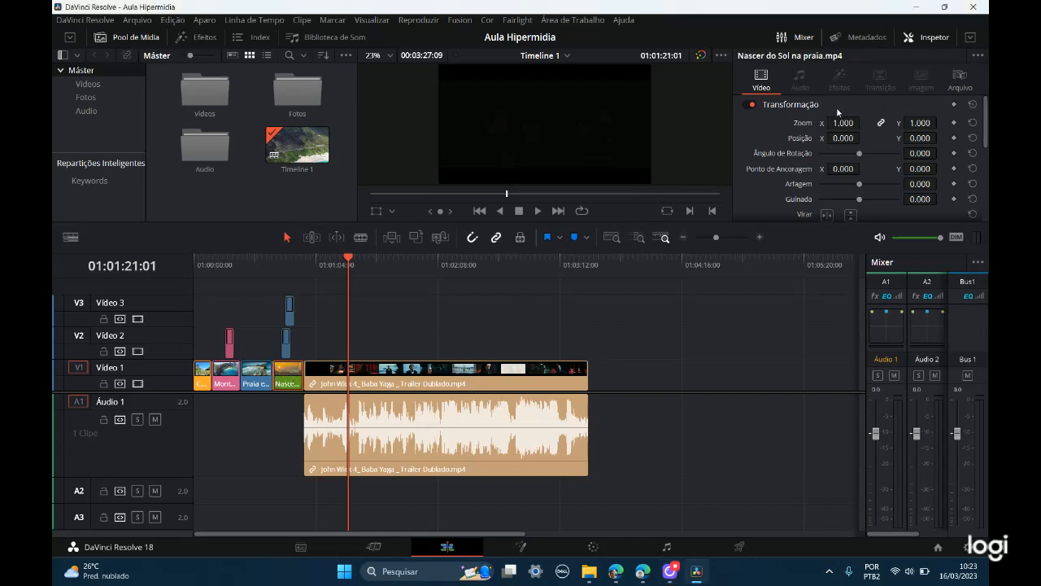
{"action": "left_click", "coordinate": [801, 40]}
{"action": "left_click", "coordinate": [927, 38]}
{"action": "left_click", "coordinate": [928, 38]}
{"action": "scroll", "coordinate": [872, 153], "scroll_direction": "down", "scroll_amount": 1}
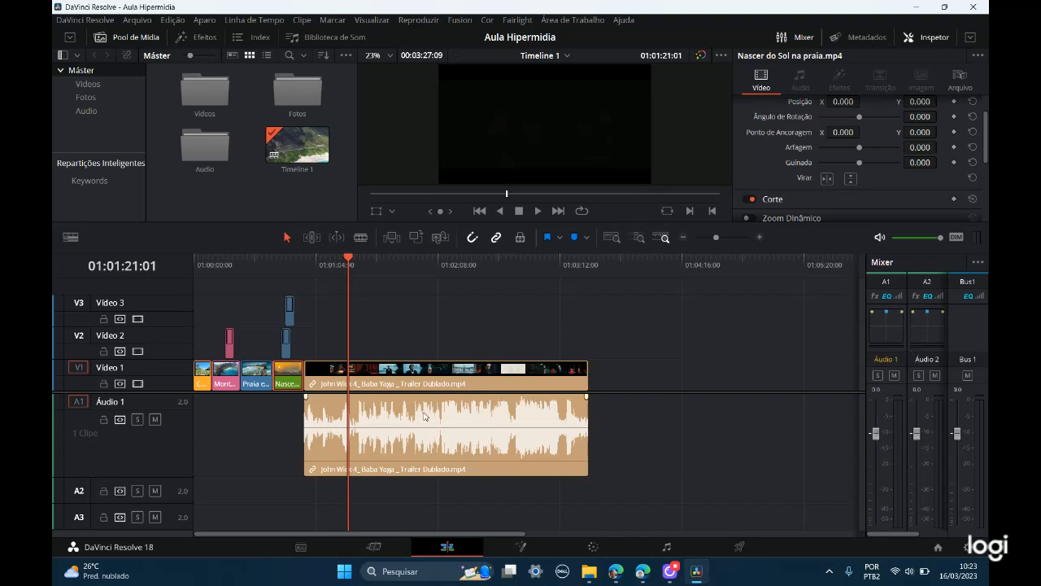
Step: Play the John Wick 4 trailer clip and lower the Áudio 1 fader to about -0.6, ending with playback stopped
{"action": "left_click", "coordinate": [483, 390]}
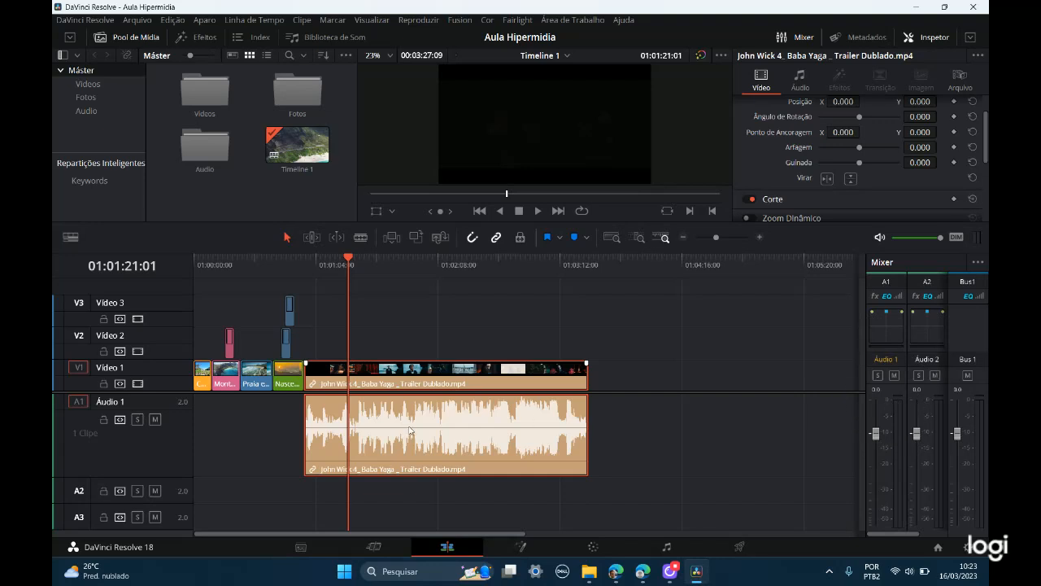
{"action": "key", "text": "ctrl"}
{"action": "left_click", "coordinate": [537, 211]}
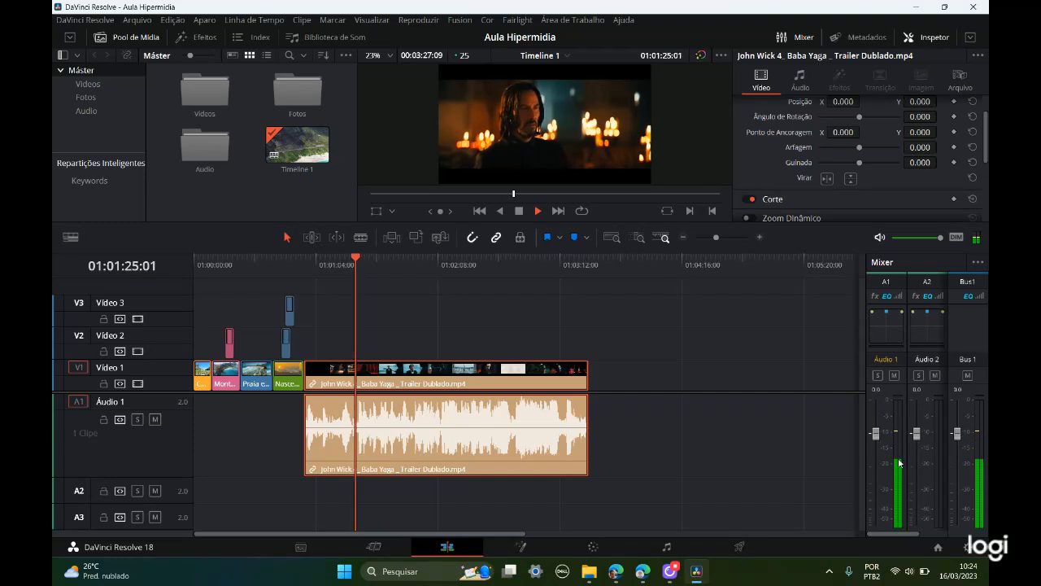
{"action": "mouse_move", "coordinate": [876, 433]}
{"action": "left_mouse_down"}
{"action": "mouse_move", "coordinate": [876, 399]}
{"action": "mouse_move", "coordinate": [879, 474]}
{"action": "mouse_move", "coordinate": [877, 440]}
{"action": "left_mouse_up"}
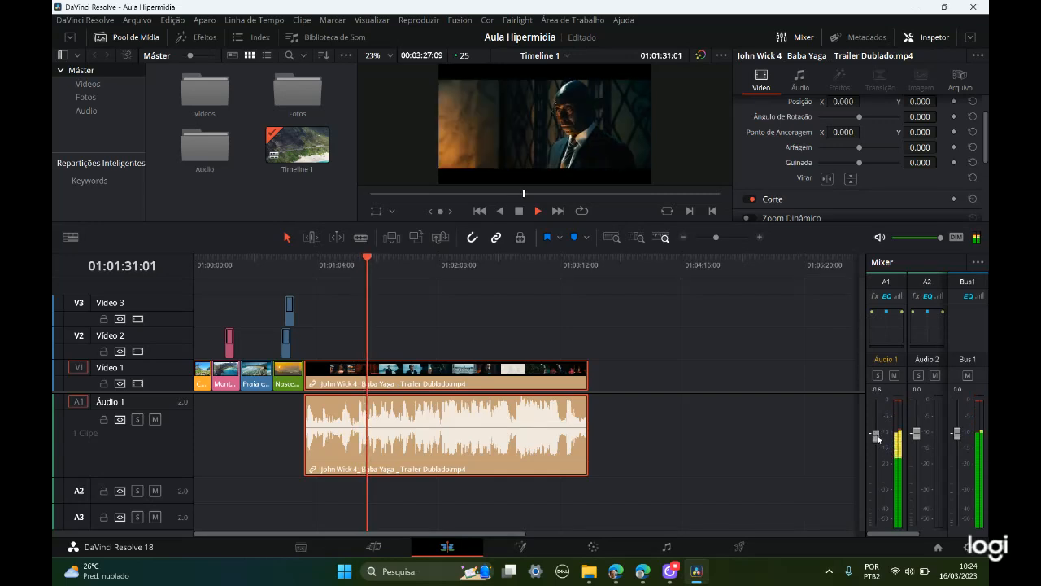
{"action": "left_click", "coordinate": [968, 377]}
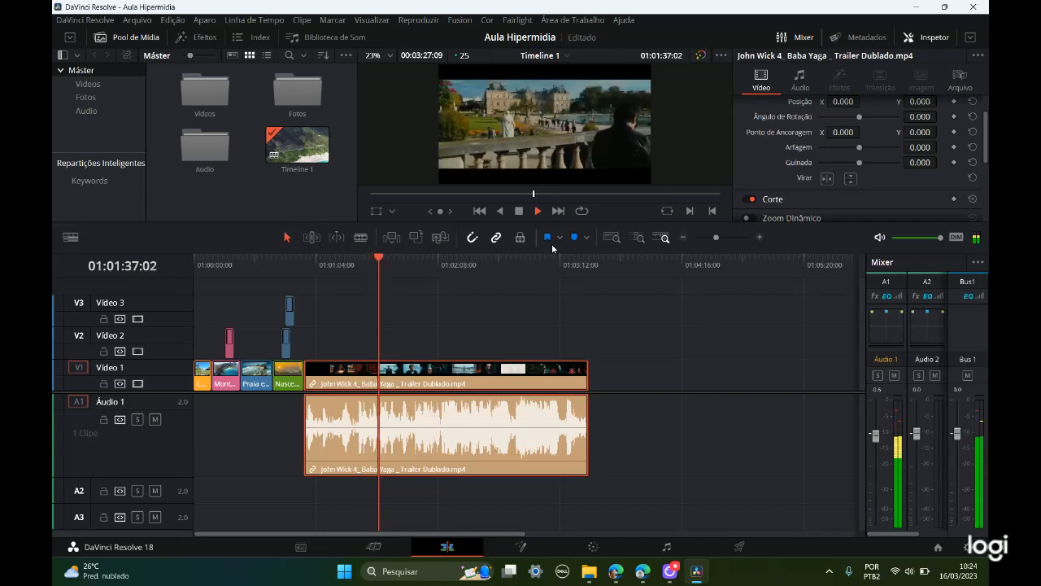
{"action": "key", "text": "space"}
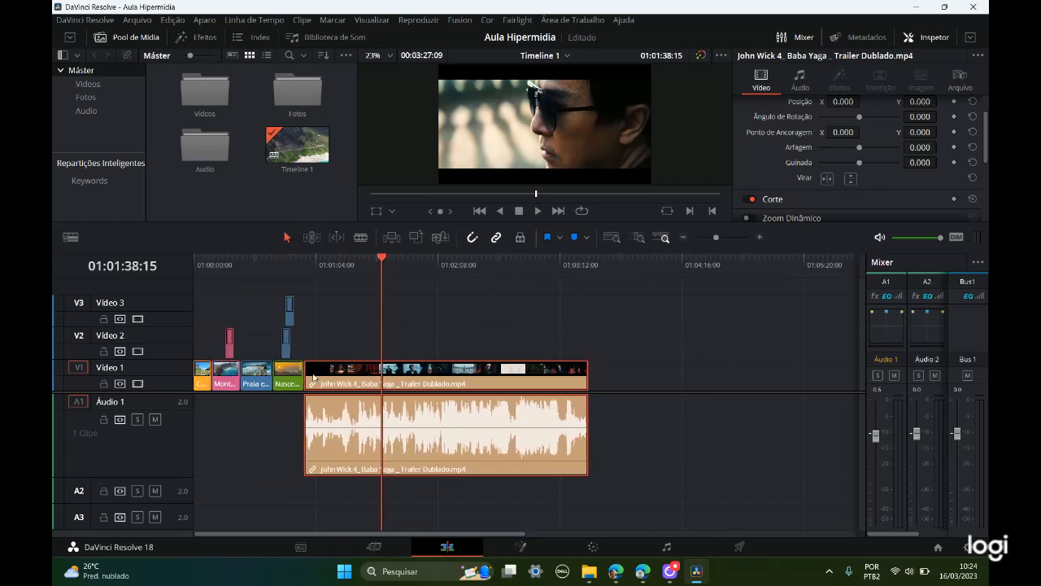
Step: Review the timeline from the start of the trailer clip back to the fox and beach images at a closer zoom
{"action": "left_click_drag", "start_coordinate": [383, 259], "coordinate": [304, 259]}
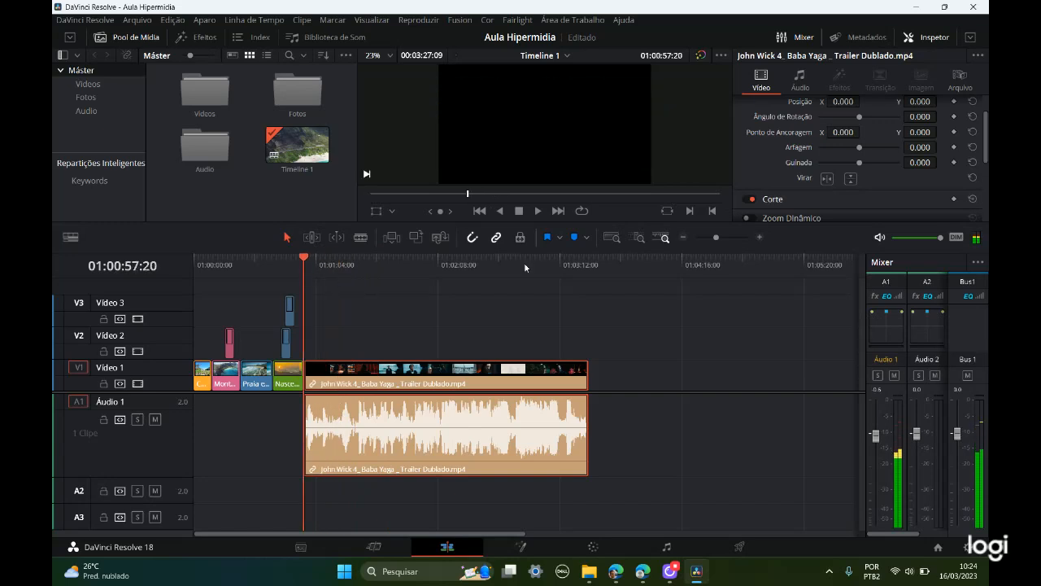
{"action": "left_click_drag", "start_coordinate": [716, 237], "coordinate": [724, 240]}
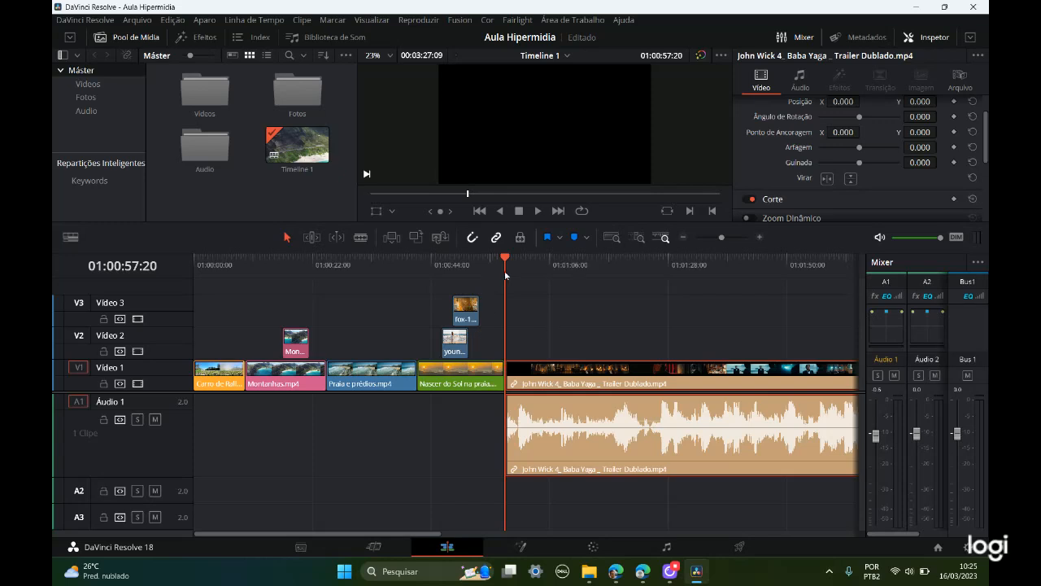
{"action": "left_click_drag", "start_coordinate": [505, 259], "coordinate": [452, 259]}
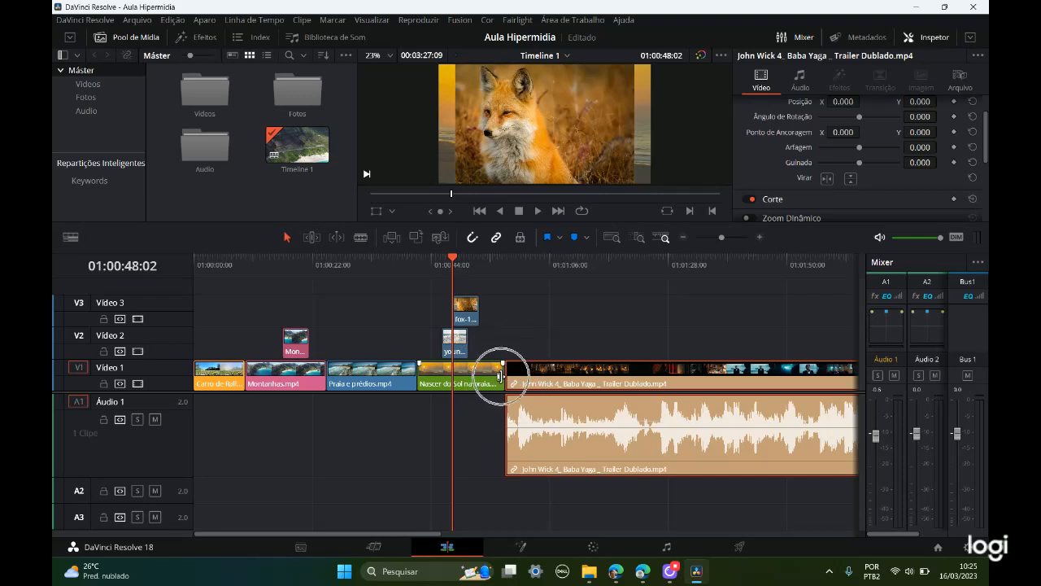
{"action": "key", "text": "ctrl"}
{"action": "key", "text": "ctrl"}
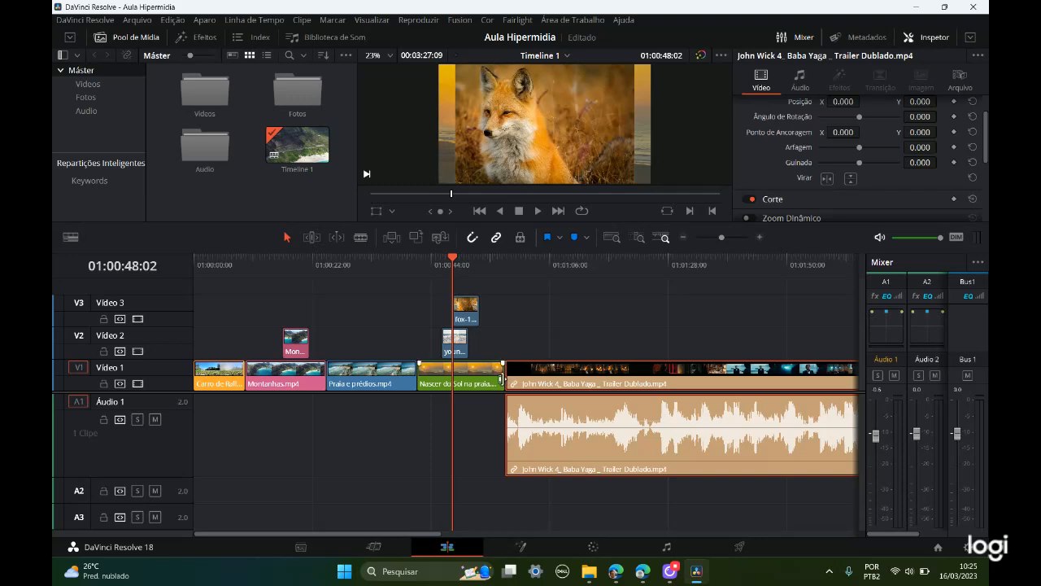
{"action": "left_click", "coordinate": [498, 377]}
{"action": "left_click", "coordinate": [504, 377]}
{"action": "left_click", "coordinate": [500, 377]}
{"action": "left_click", "coordinate": [453, 256]}
{"action": "mouse_move", "coordinate": [453, 257]}
{"action": "left_mouse_down"}
{"action": "mouse_move", "coordinate": [542, 264]}
{"action": "mouse_move", "coordinate": [441, 262]}
{"action": "left_mouse_up"}
{"action": "left_click", "coordinate": [553, 146]}
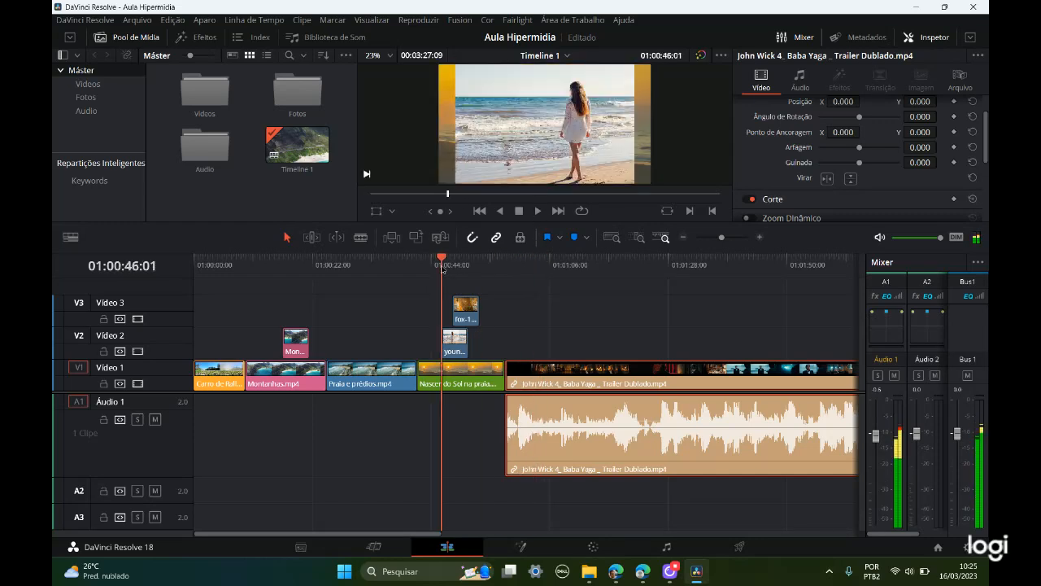
Step: Increase the height of the Áudio 1 track to enlarge its waveform
{"action": "left_click", "coordinate": [139, 476]}
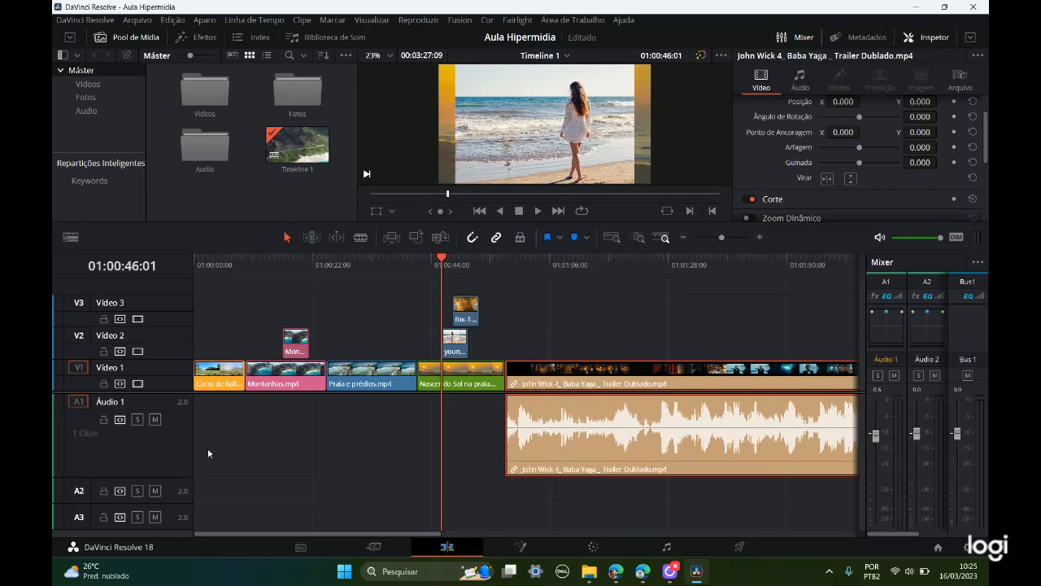
{"action": "left_click_drag", "start_coordinate": [171, 475], "coordinate": [169, 501]}
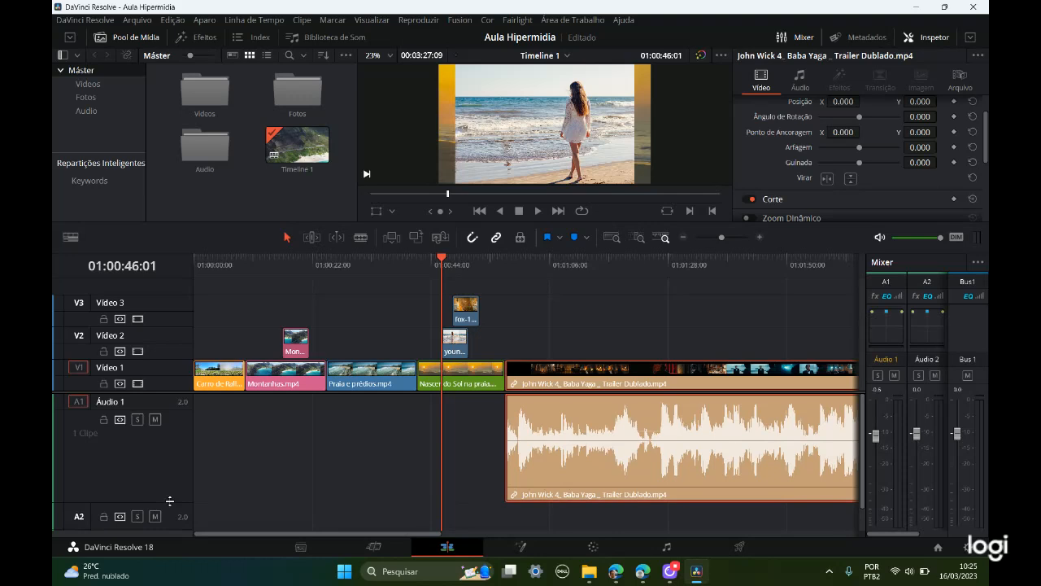
Step: Examine the trailer's waveform around 01:01:13:13 up close and return to the full timeline view
{"action": "left_click_drag", "start_coordinate": [442, 259], "coordinate": [591, 272]}
{"action": "left_click", "coordinate": [761, 237]}
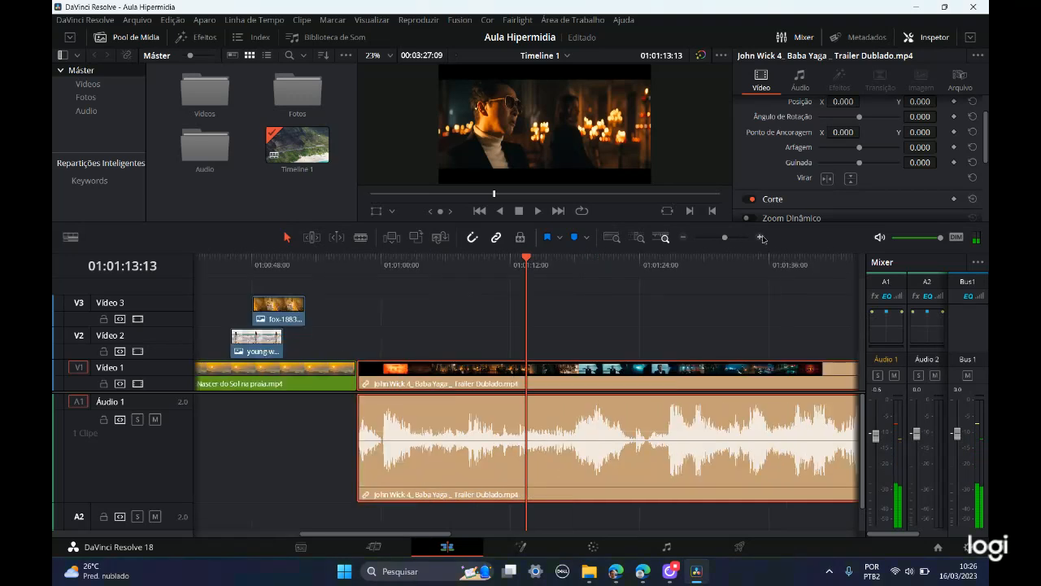
{"action": "left_click", "coordinate": [762, 237]}
{"action": "left_click", "coordinate": [761, 236]}
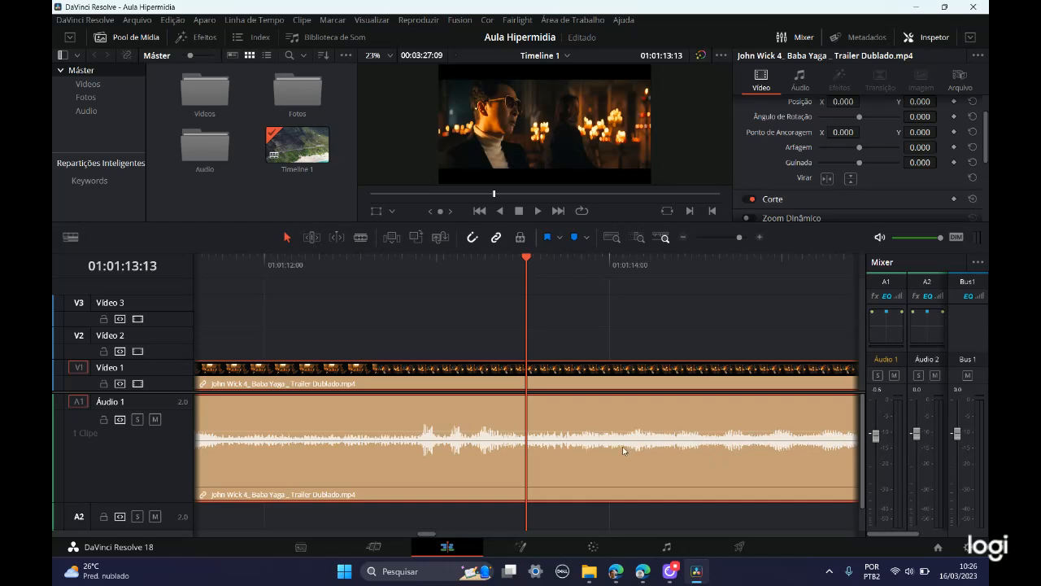
{"action": "left_click", "coordinate": [684, 237]}
{"action": "left_click", "coordinate": [684, 237]}
{"action": "left_click", "coordinate": [684, 238]}
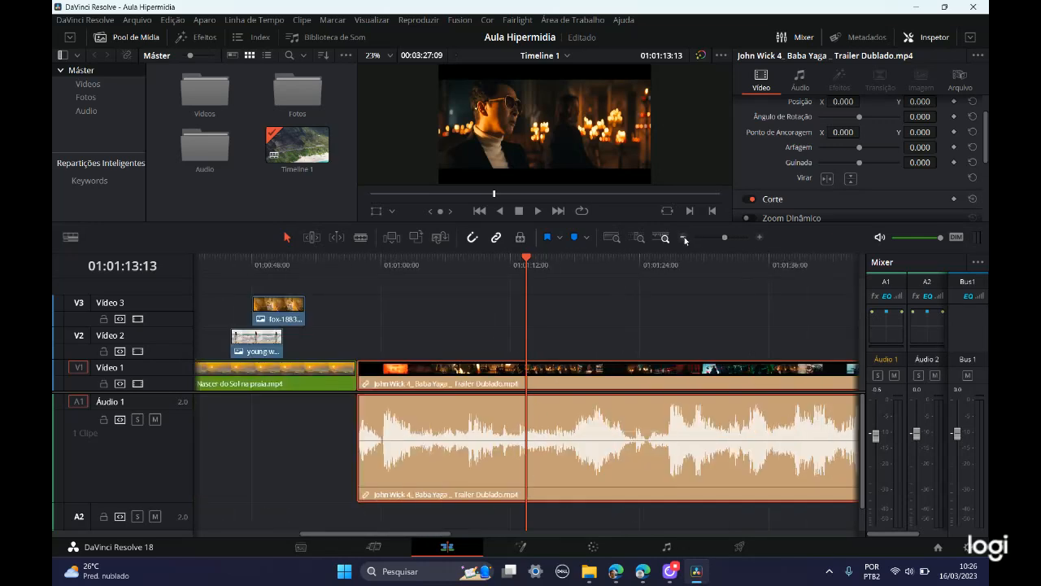
{"action": "left_click", "coordinate": [685, 237]}
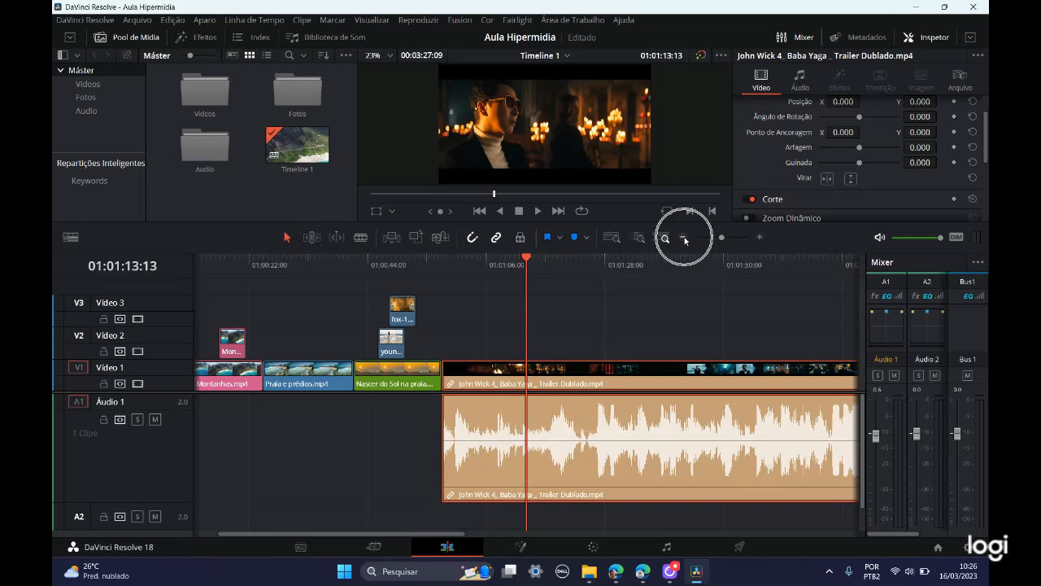
{"action": "left_click", "coordinate": [685, 238]}
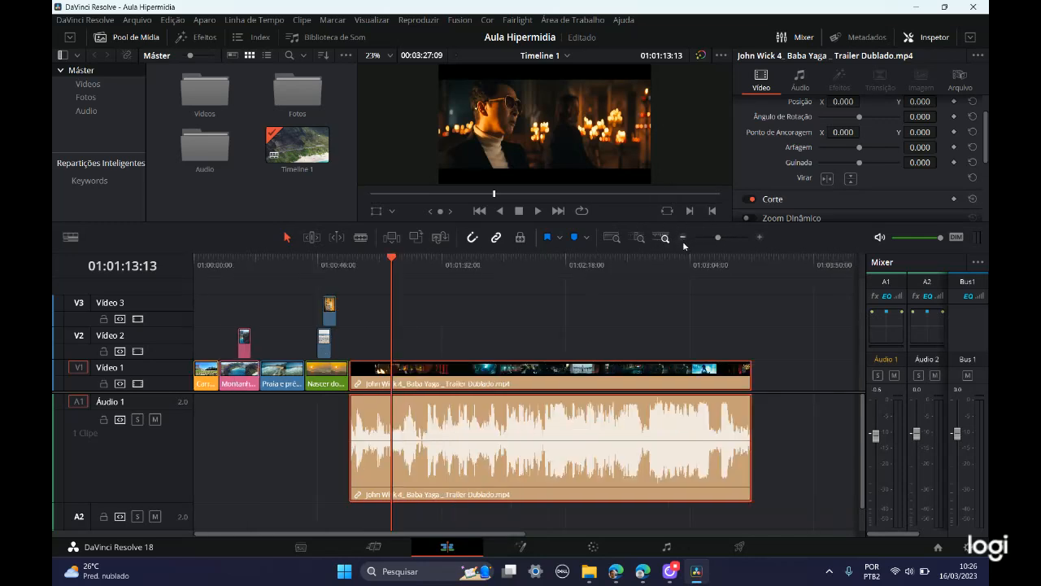
Step: Add pink markers to the John Wick 4 trailer clip at 01:01:13:13 and 01:01:24:15
{"action": "left_click", "coordinate": [559, 237]}
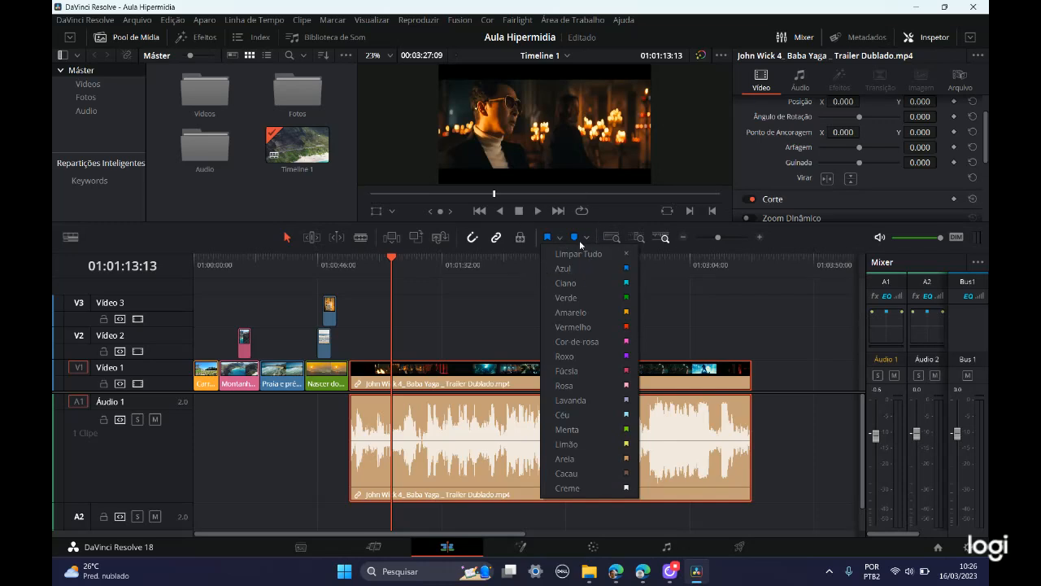
{"action": "left_click", "coordinate": [588, 239]}
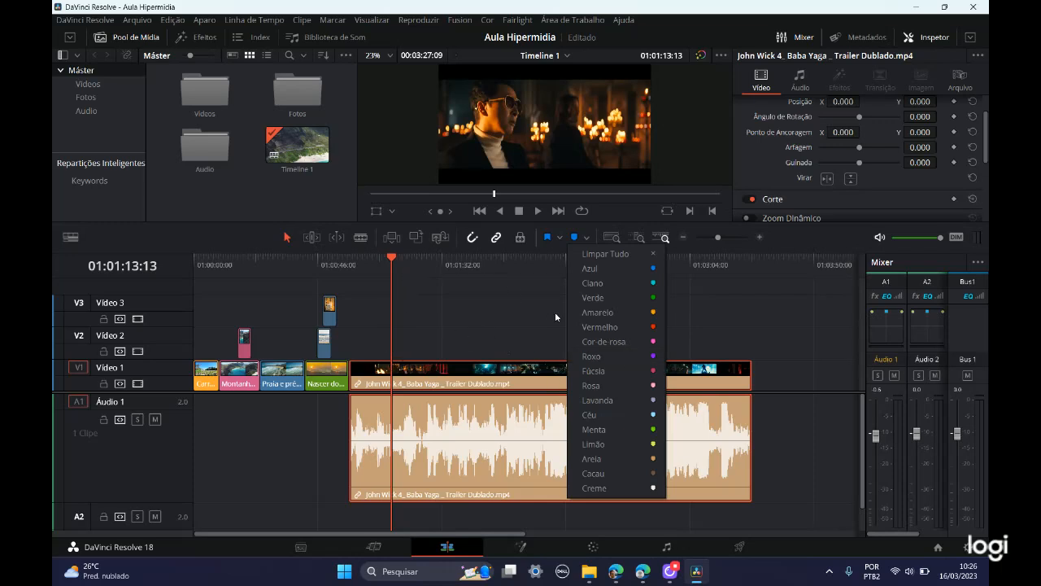
{"action": "left_click", "coordinate": [620, 398]}
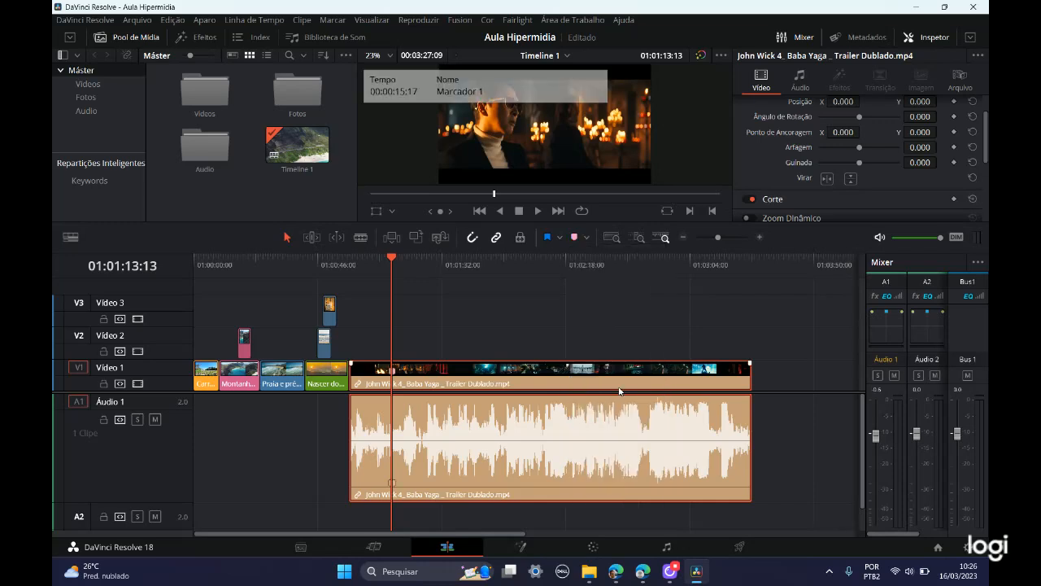
{"action": "left_click", "coordinate": [422, 257]}
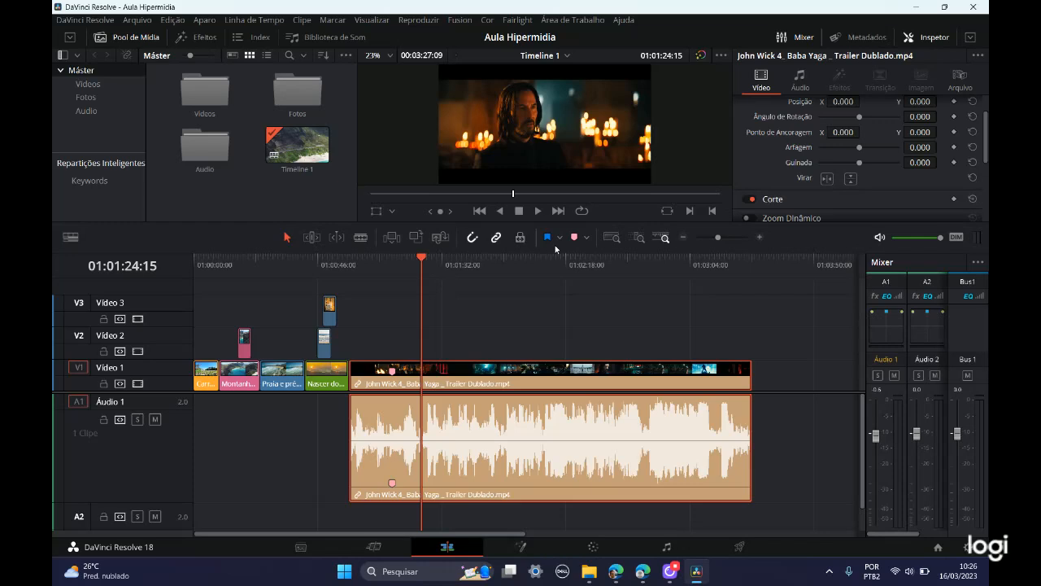
{"action": "left_click", "coordinate": [574, 238]}
{"action": "key", "text": "shift+Up"}
{"action": "key", "text": "shift+Down"}
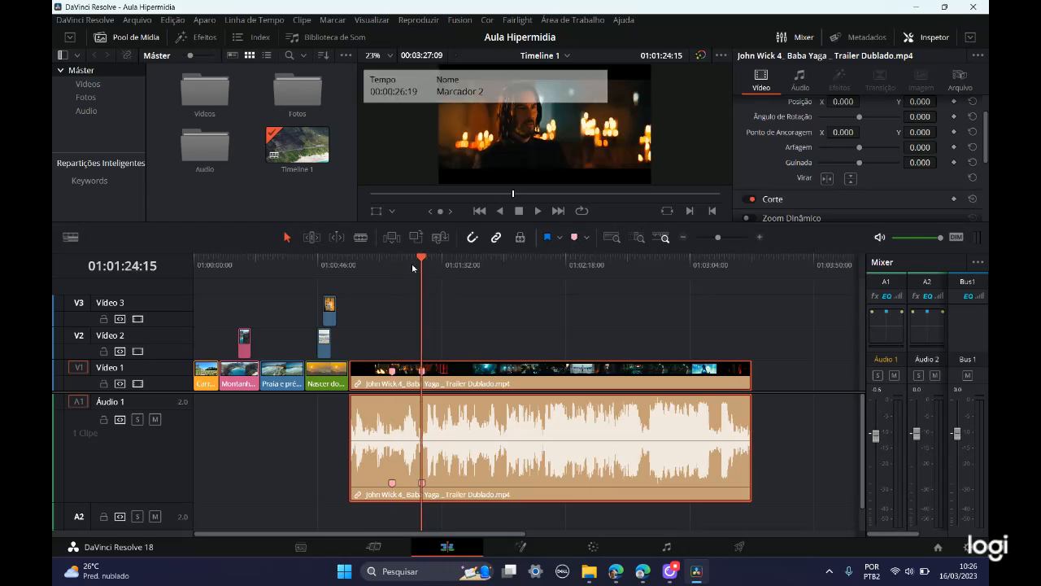
Step: Delete both pink markers from the video and audio of the John Wick 4 trailer clip
{"action": "mouse_move", "coordinate": [390, 373]}
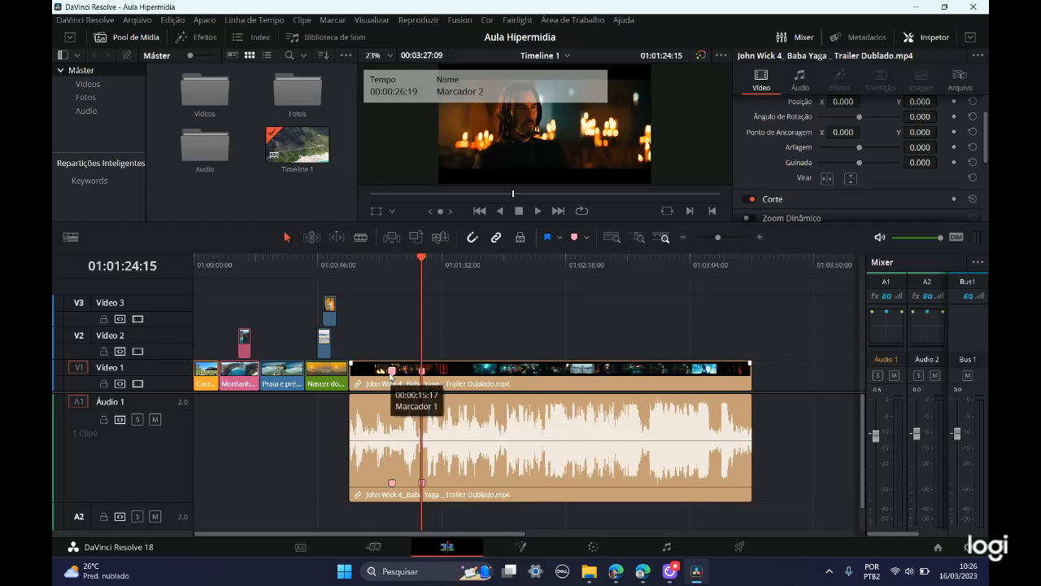
{"action": "key", "text": "Delete"}
{"action": "left_click_drag", "start_coordinate": [421, 262], "coordinate": [465, 272]}
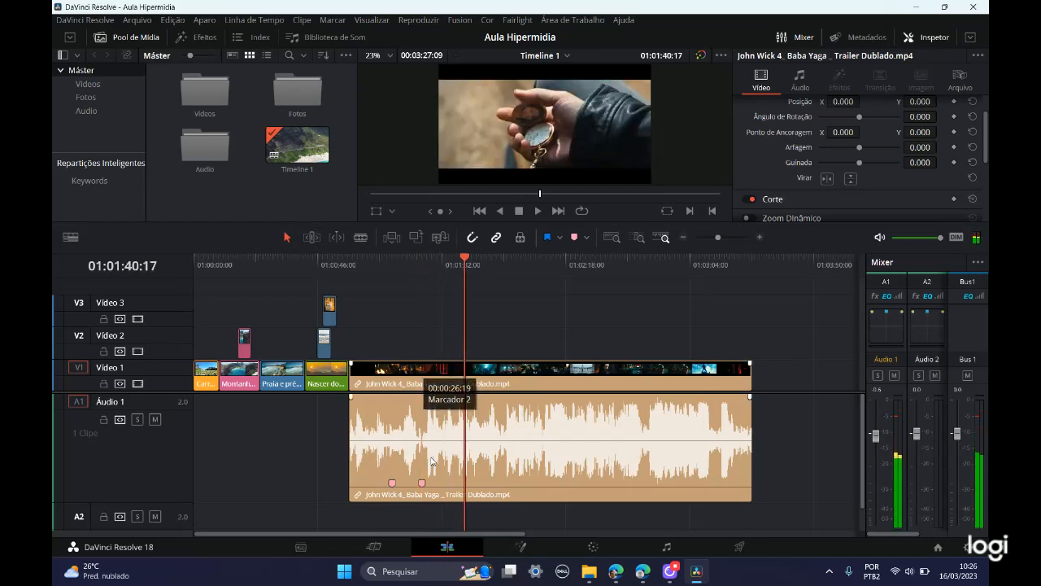
{"action": "left_click", "coordinate": [423, 484]}
{"action": "key", "text": "Delete"}
{"action": "left_click", "coordinate": [392, 485]}
{"action": "key", "text": "Delete"}
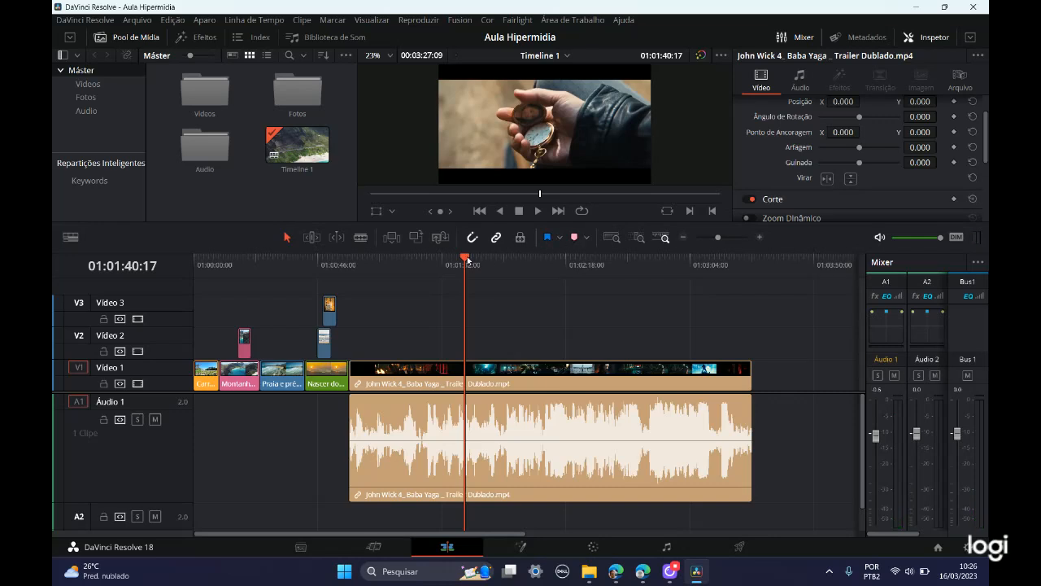
Step: Flag the Praia e prédios.mp4 clip in blue with the playhead at 01:00:34:21, check the flag colours and undo the flag
{"action": "left_click_drag", "start_coordinate": [466, 262], "coordinate": [280, 265]}
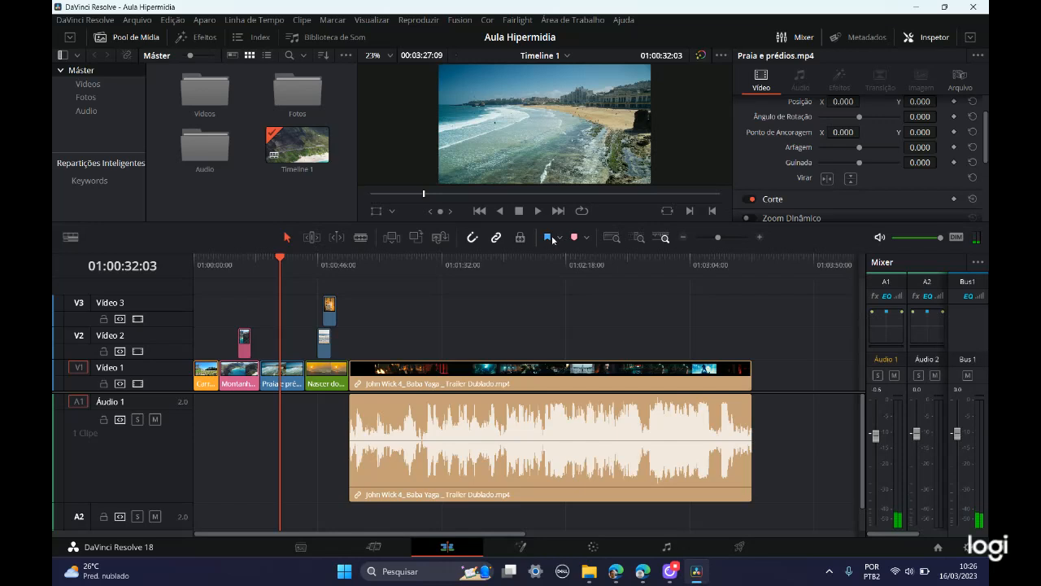
{"action": "left_click", "coordinate": [287, 277]}
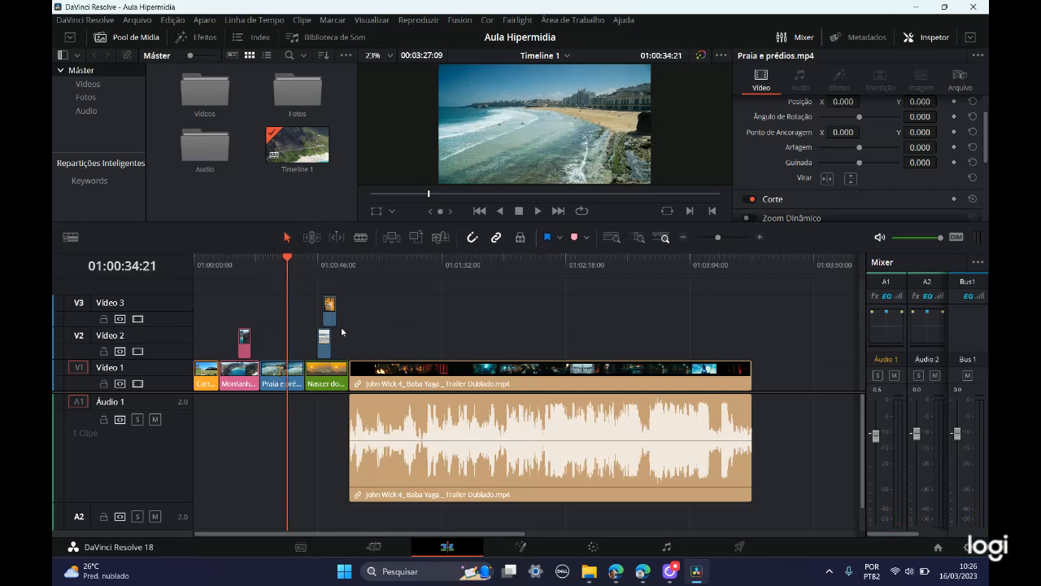
{"action": "left_click", "coordinate": [549, 239]}
{"action": "left_click", "coordinate": [560, 239]}
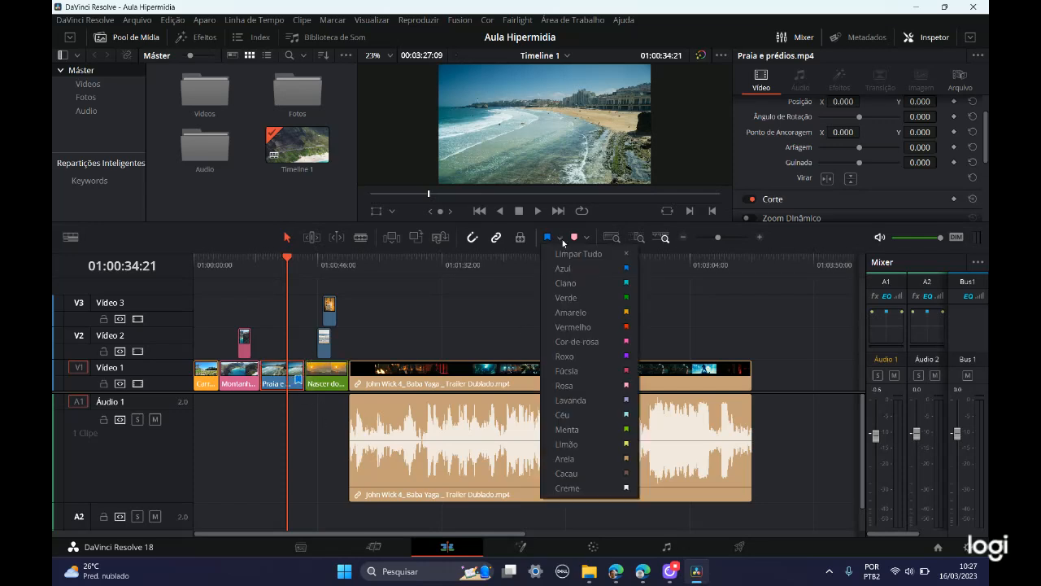
{"action": "left_click", "coordinate": [298, 381]}
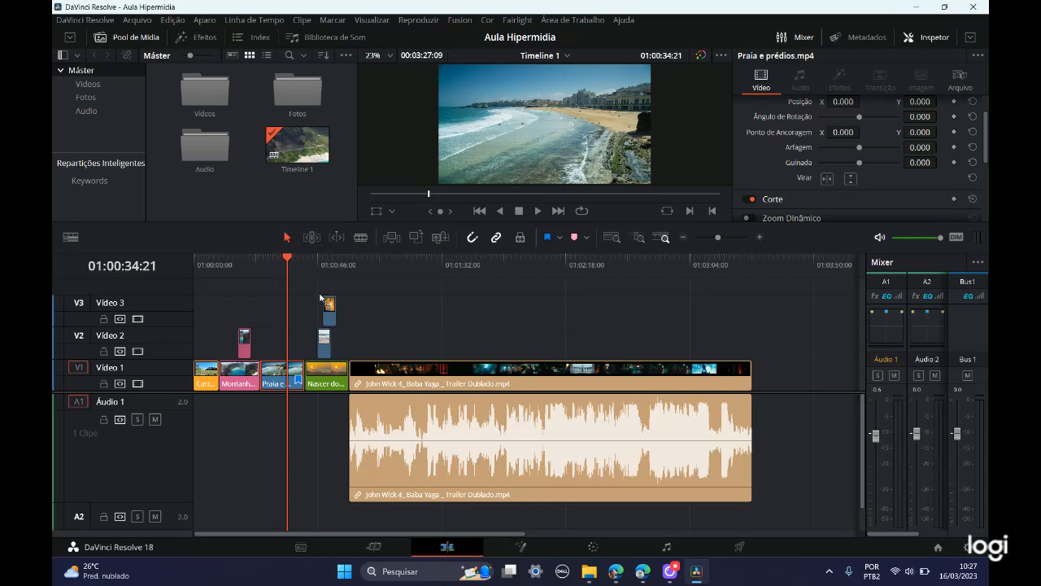
{"action": "key", "text": "ctrl+z"}
Step: Trim the end of the John Wick 4 trailer clip in two passes, shortening the timeline to about 00:03:04:08
{"action": "left_click_drag", "start_coordinate": [751, 370], "coordinate": [725, 370]}
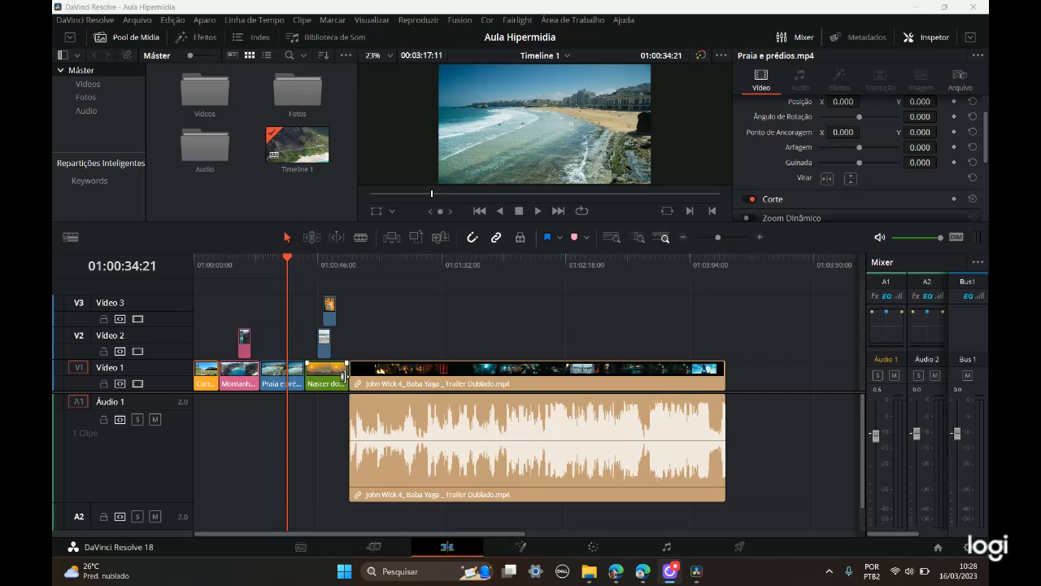
{"action": "left_click", "coordinate": [289, 260]}
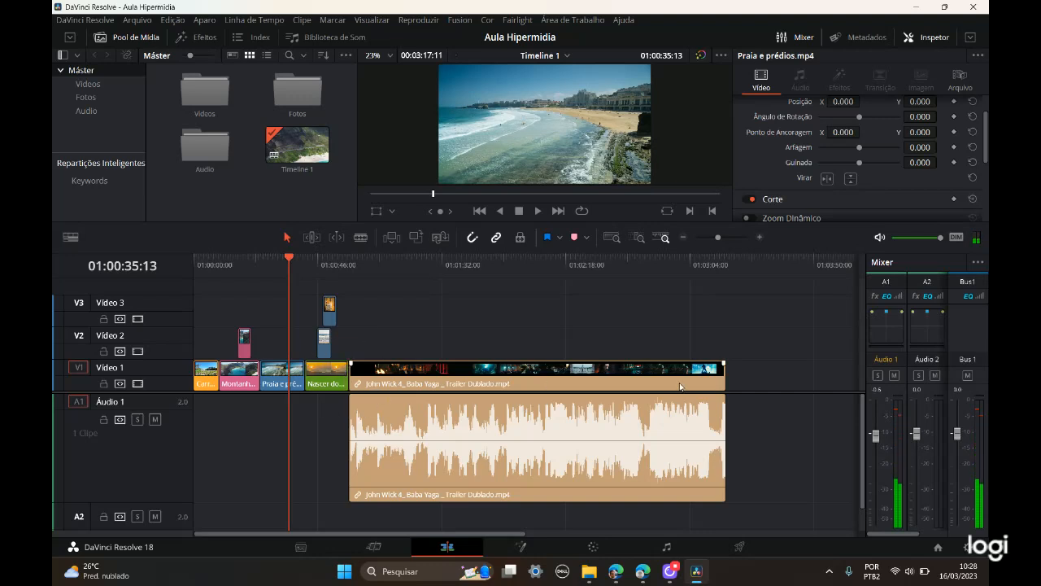
{"action": "left_click_drag", "start_coordinate": [727, 379], "coordinate": [686, 381]}
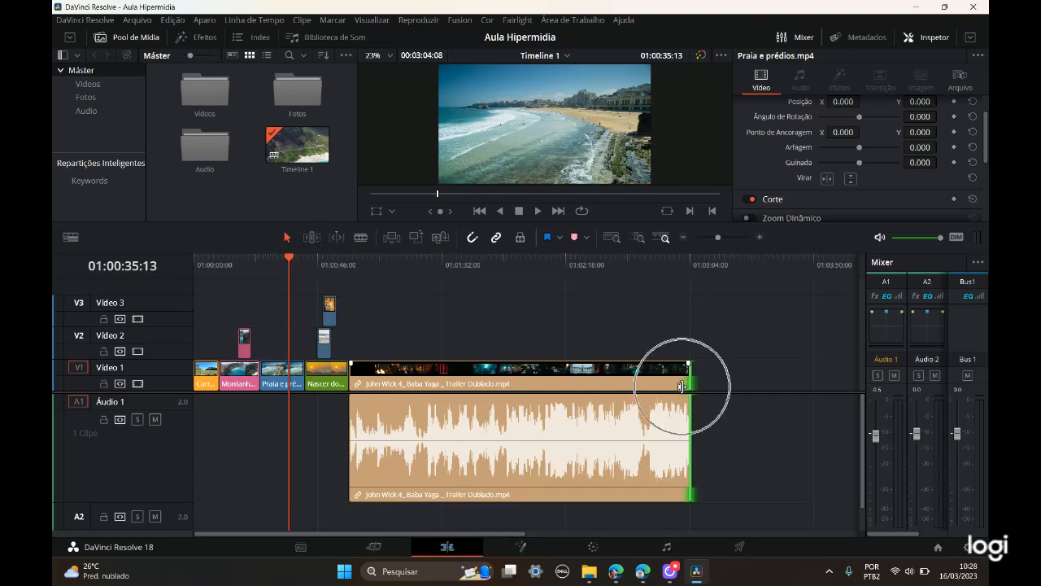
Step: Extend the end of the John Wick 4 trailer clip to its full length, bringing the timeline to 00:03:27:09, and save the project
{"action": "left_click", "coordinate": [682, 387]}
{"action": "left_click", "coordinate": [681, 387]}
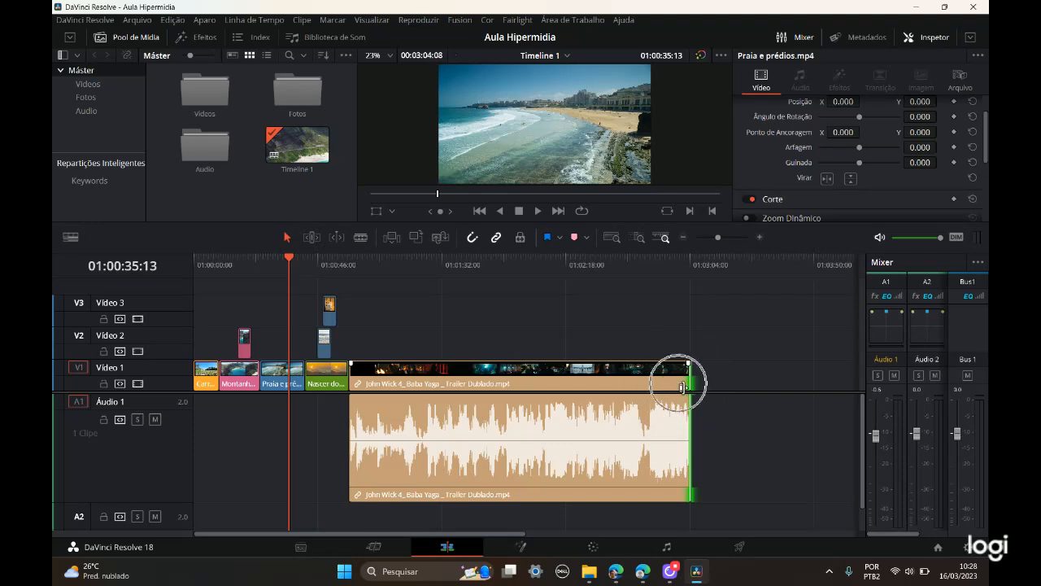
{"action": "left_click_drag", "start_coordinate": [692, 387], "coordinate": [781, 386]}
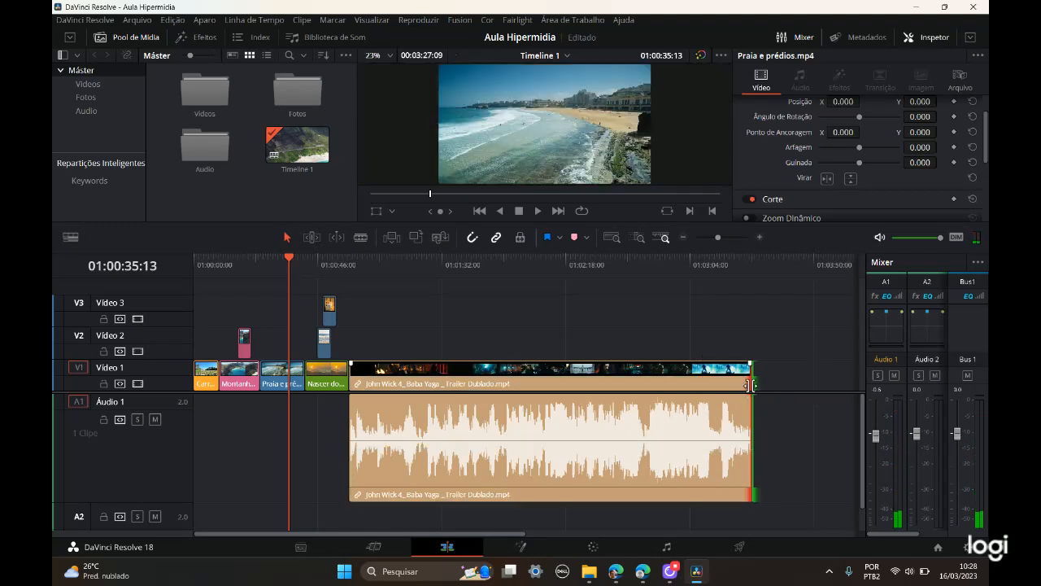
{"action": "key", "text": "ctrl+s"}
Step: Trim the end of the John Wick 4 trailer clip to a 00:03:18:08 timeline and extend it back to its full length
{"action": "left_click_drag", "start_coordinate": [751, 383], "coordinate": [727, 379]}
{"action": "key", "text": "ctrl"}
{"action": "key", "text": "ctrl"}
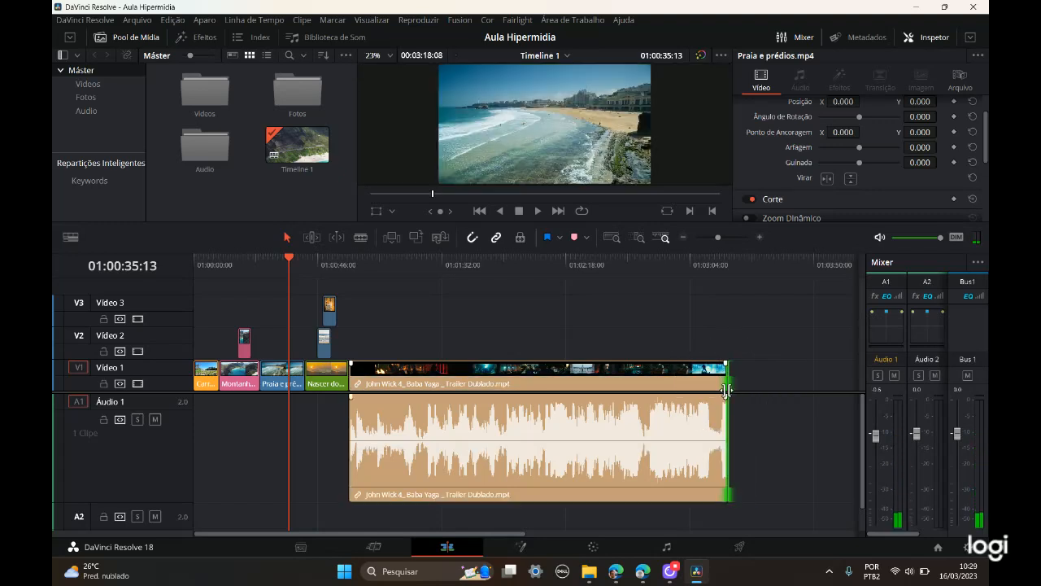
{"action": "left_click_drag", "start_coordinate": [728, 380], "coordinate": [754, 389]}
{"action": "key", "text": "ctrl"}
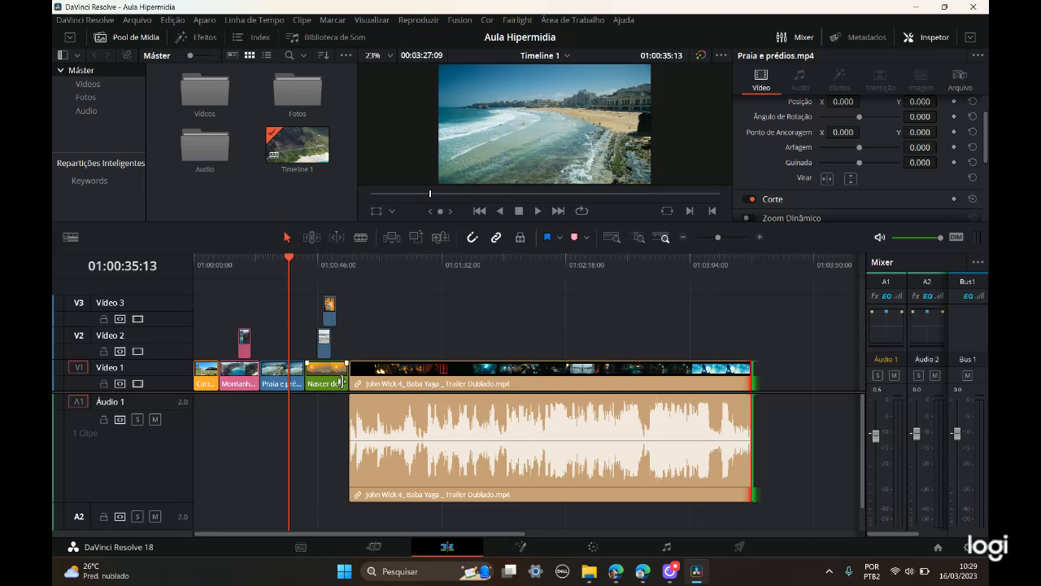
Step: Try trimming the Nascer do Sol na praia.mp4 clip and move the playhead to the start of the John Wick 4 trailer at 01:00:57:20
{"action": "left_click_drag", "start_coordinate": [348, 377], "coordinate": [339, 383]}
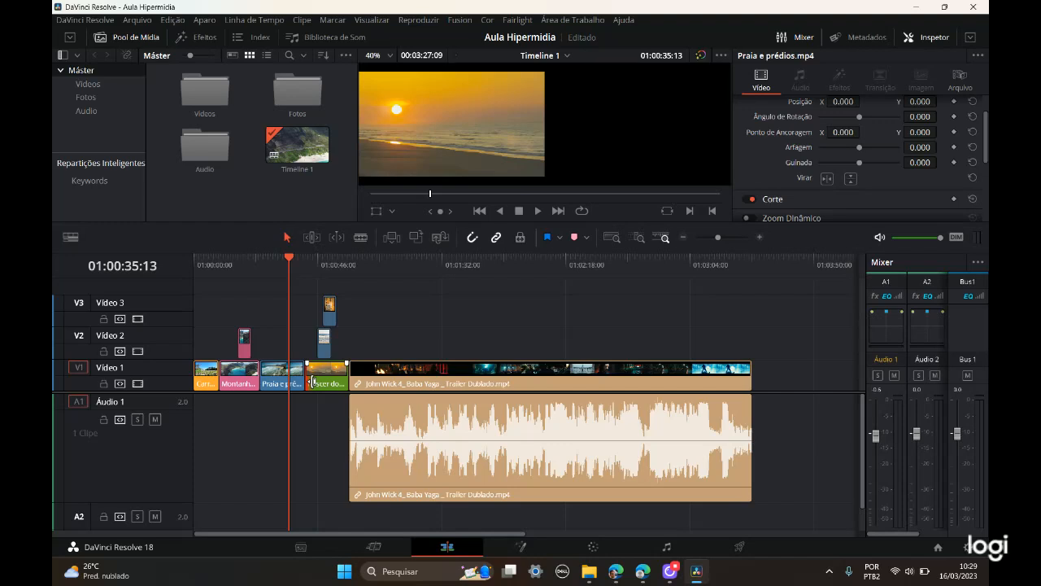
{"action": "left_click_drag", "start_coordinate": [291, 259], "coordinate": [350, 259]}
Step: Ripple delete the Praia e prédios.mp4 clip so the following clips close the gap, and undo the deletion
{"action": "left_click", "coordinate": [285, 386]}
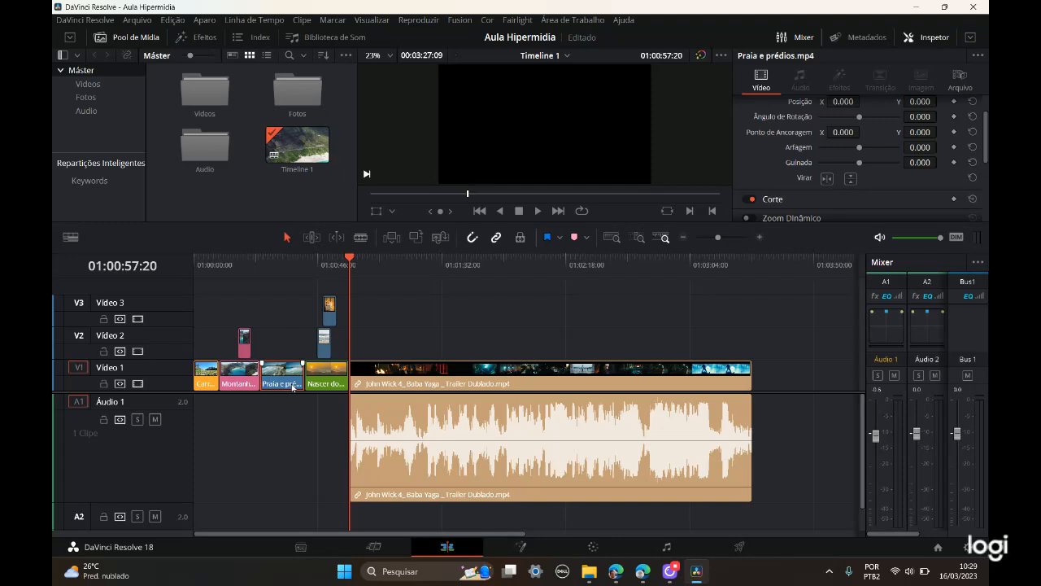
{"action": "left_click", "coordinate": [292, 387]}
{"action": "key", "text": "Delete"}
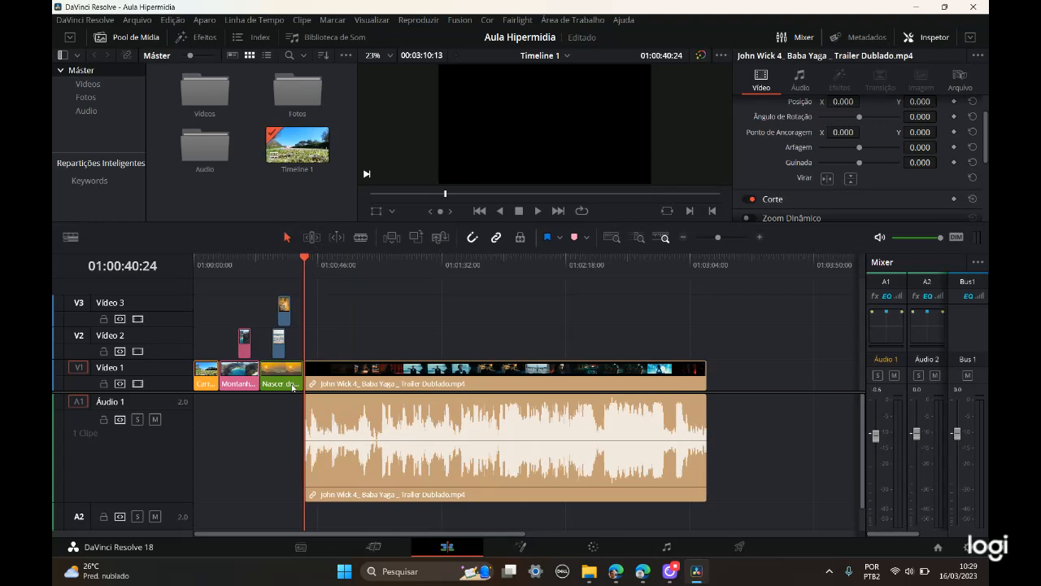
{"action": "key", "text": "ctrl+s"}
{"action": "left_click", "coordinate": [274, 374]}
{"action": "key", "text": "ctrl+z"}
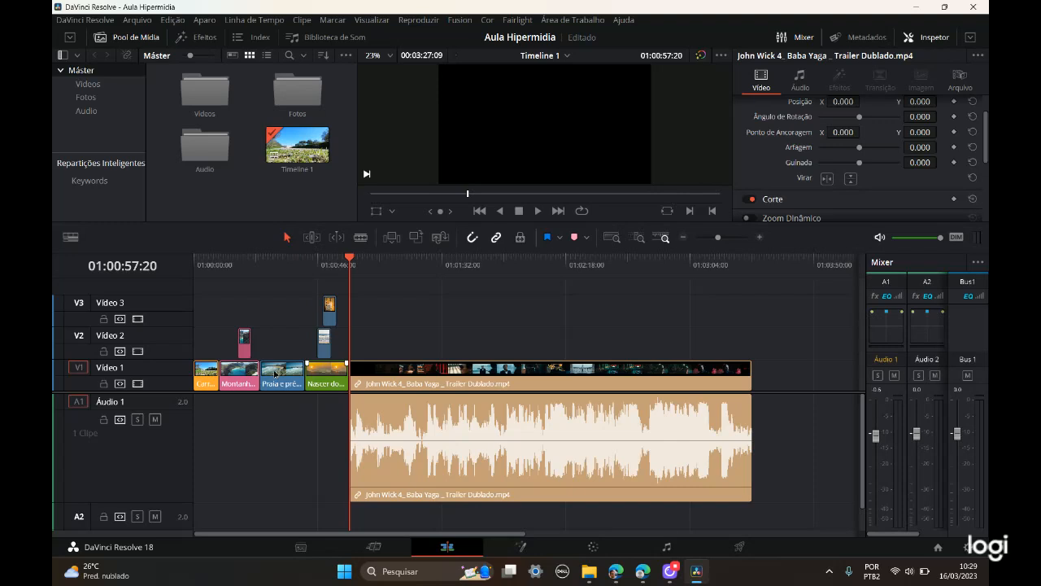
Step: Delete the Praia e prédios.mp4 clip while leaving its gap on the timeline, undo the deletion and save the project
{"action": "left_click", "coordinate": [274, 374]}
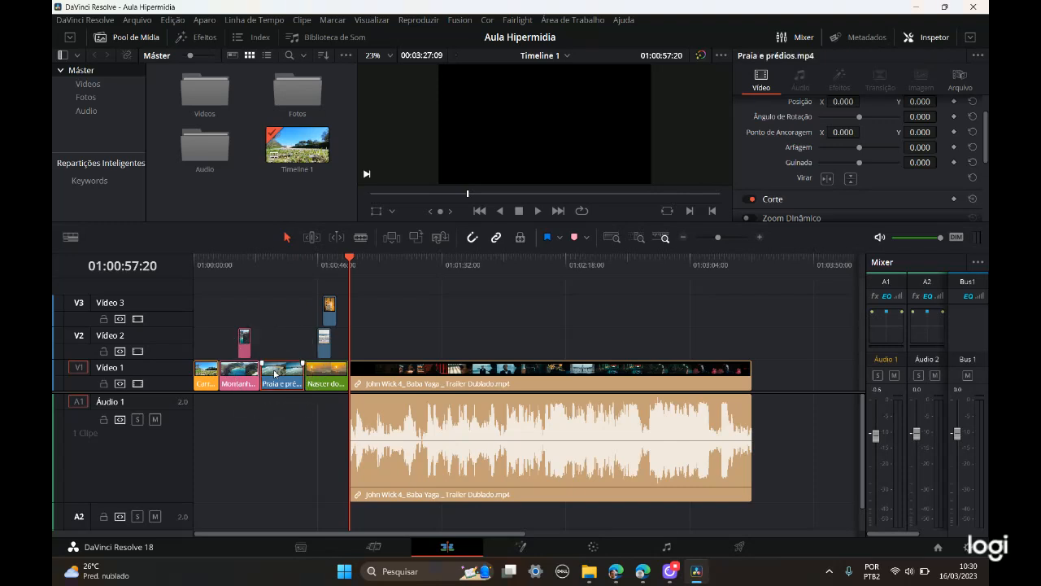
{"action": "key", "text": "BackSpace"}
{"action": "left_click", "coordinate": [274, 374]}
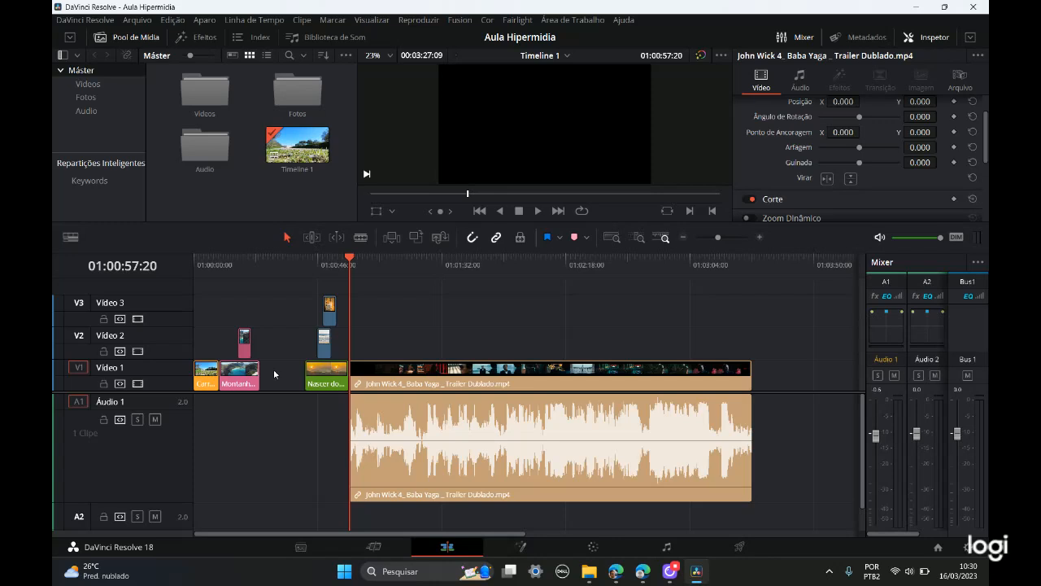
{"action": "key", "text": "ctrl+z"}
{"action": "key", "text": "ctrl+s"}
{"action": "key", "text": "alt+Tab"}
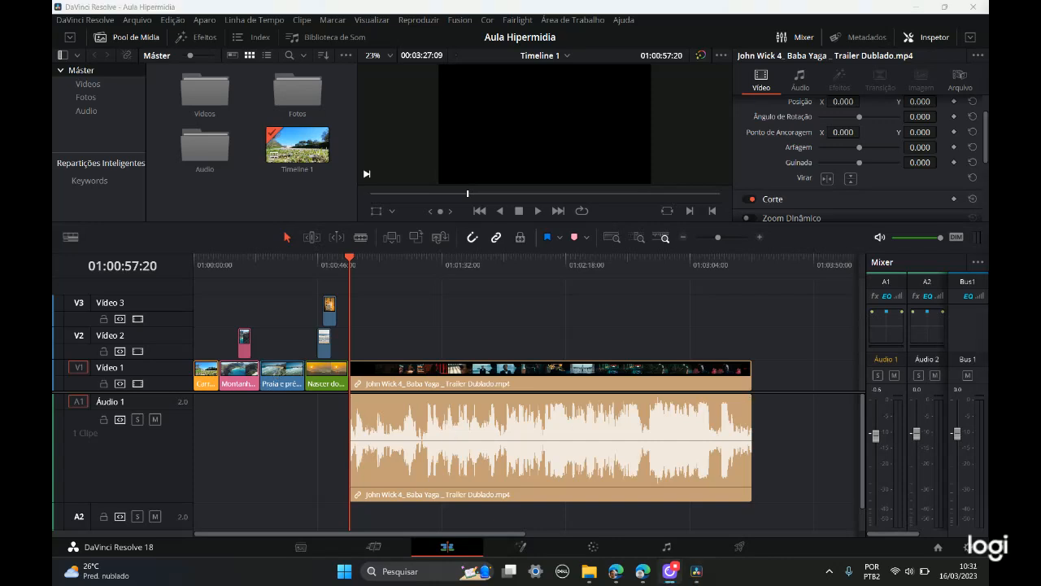
{"action": "key", "text": "alt+Tab"}
Step: Use selection mode to pick individual clips across the three video tracks and view each one's properties
{"action": "left_click", "coordinate": [287, 241]}
{"action": "left_click", "coordinate": [288, 381]}
{"action": "left_click", "coordinate": [325, 382]}
{"action": "left_click", "coordinate": [233, 380]}
{"action": "left_click", "coordinate": [311, 382]}
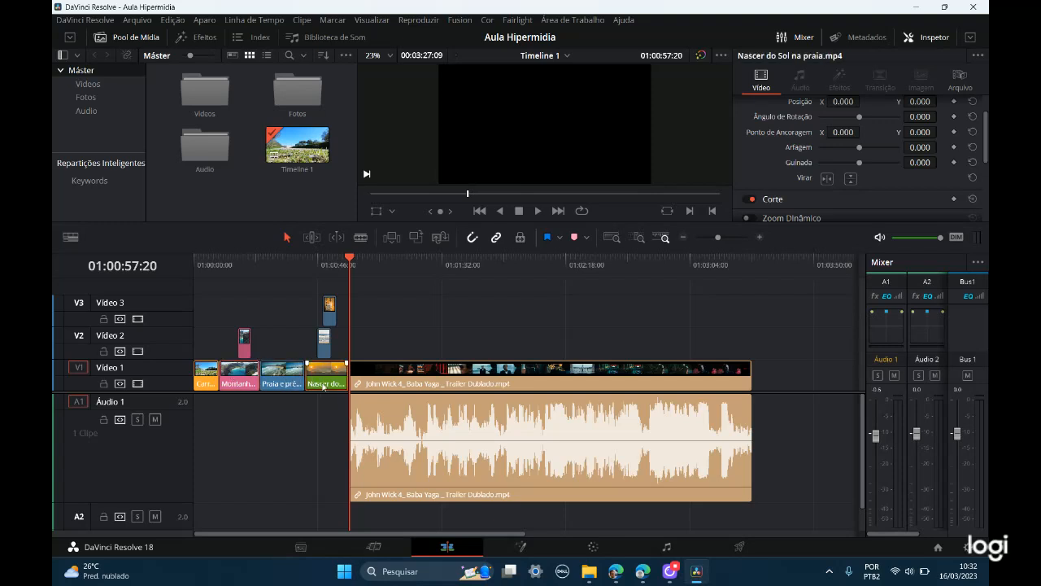
{"action": "left_click", "coordinate": [324, 341]}
{"action": "left_click", "coordinate": [330, 315]}
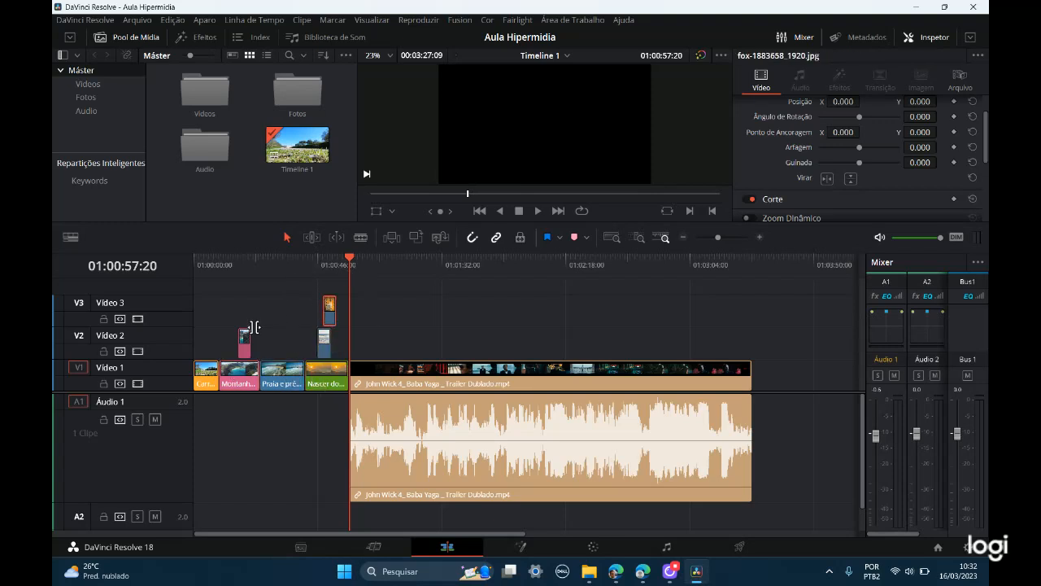
{"action": "left_click", "coordinate": [242, 346]}
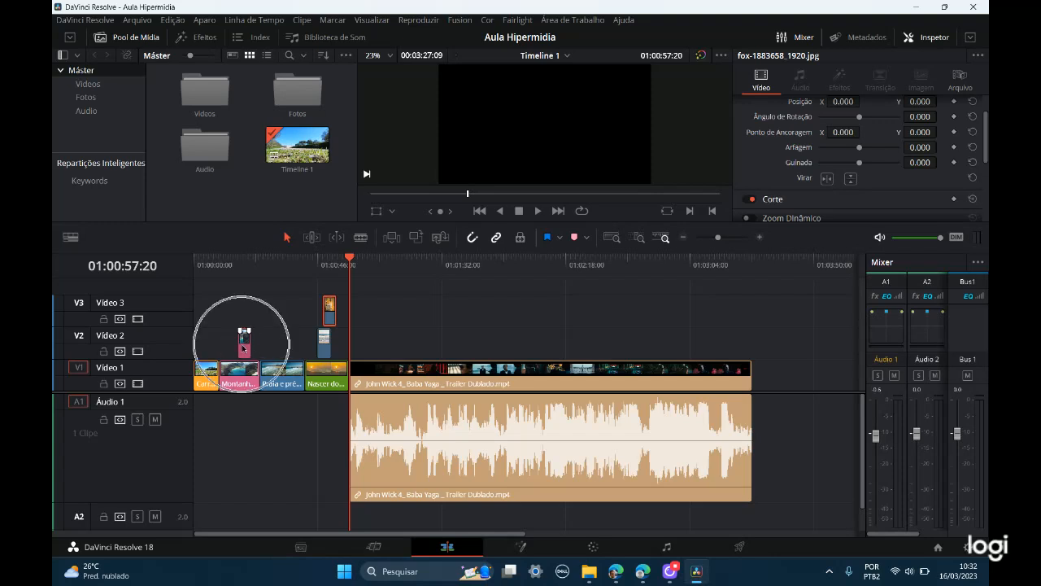
{"action": "left_click", "coordinate": [411, 376]}
{"action": "left_click", "coordinate": [341, 376]}
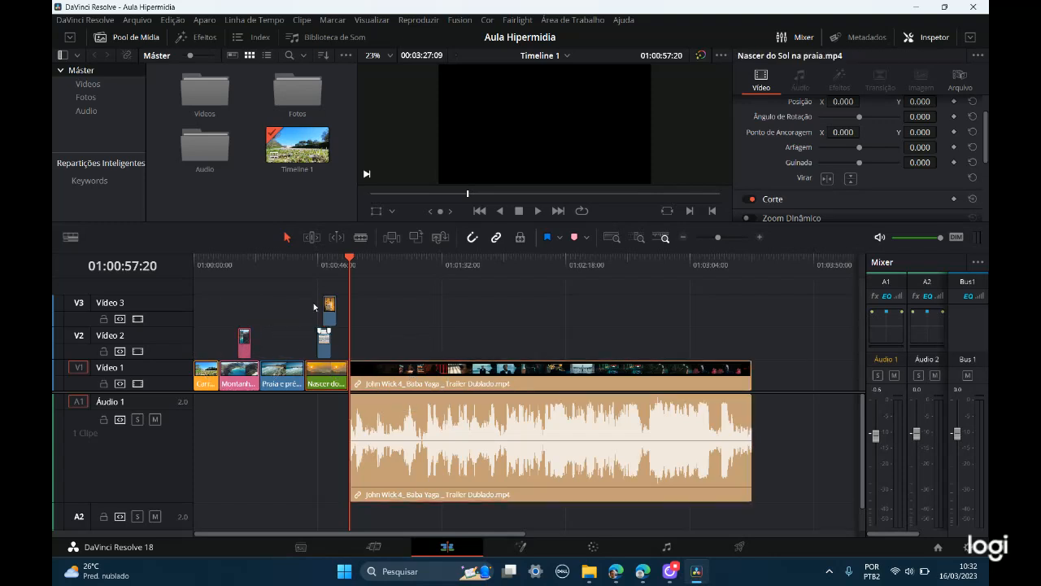
Step: Shorten the end of the Praia e prédios.mp4 clip by about 7 seconds in selection mode and extend it back to the next clip
{"action": "left_click", "coordinate": [297, 377]}
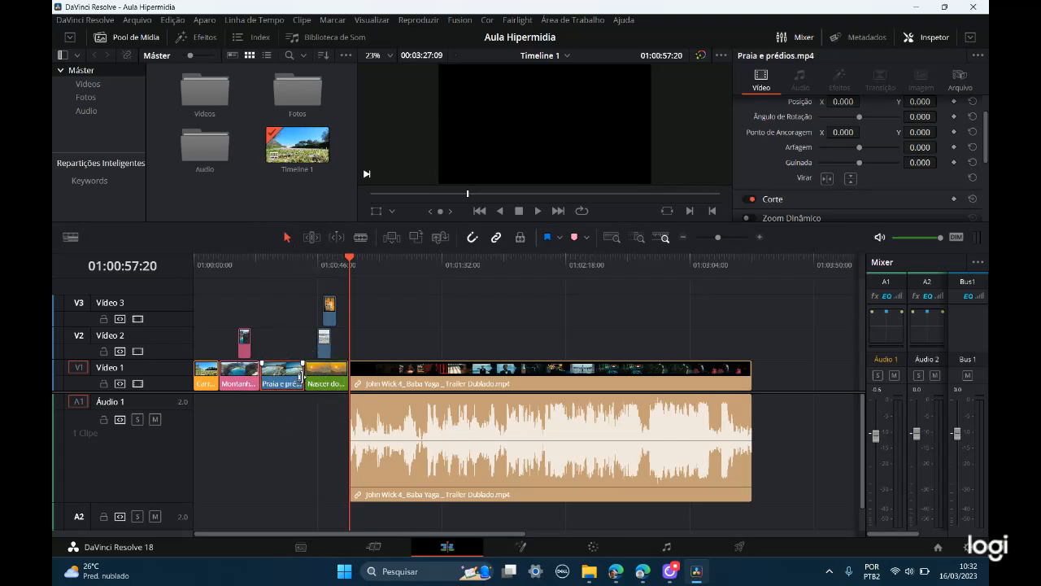
{"action": "left_click", "coordinate": [299, 377]}
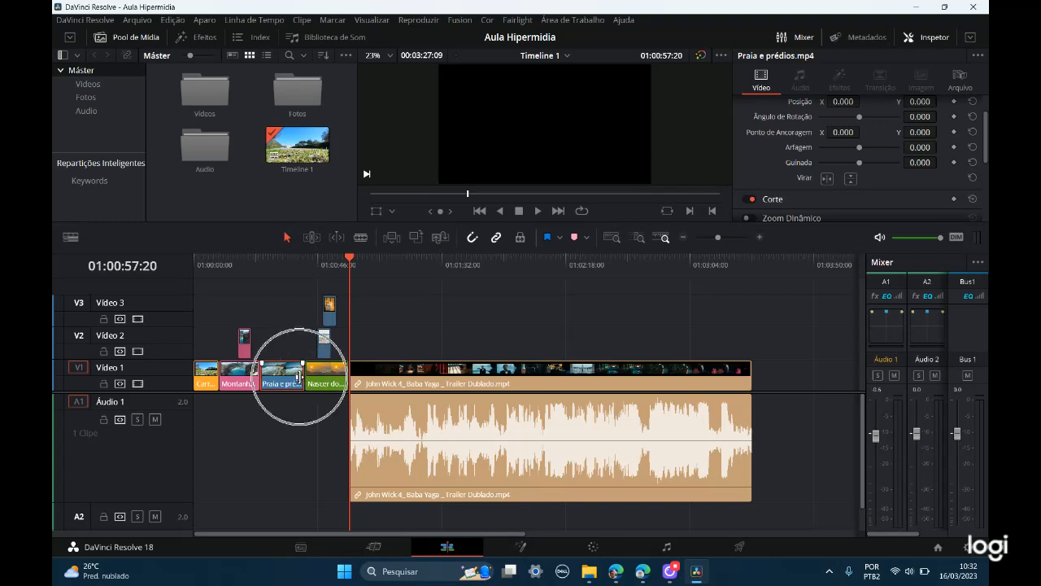
{"action": "mouse_move", "coordinate": [299, 376]}
{"action": "left_mouse_down"}
{"action": "mouse_move", "coordinate": [281, 377]}
{"action": "mouse_move", "coordinate": [371, 383]}
{"action": "mouse_move", "coordinate": [280, 382]}
{"action": "left_mouse_up"}
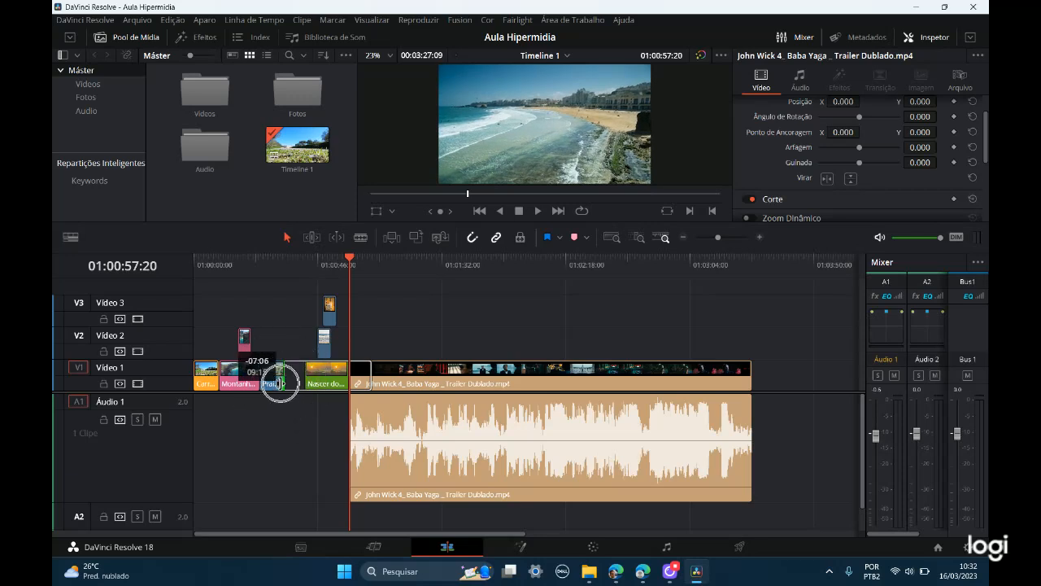
{"action": "left_click_drag", "start_coordinate": [280, 383], "coordinate": [283, 383]}
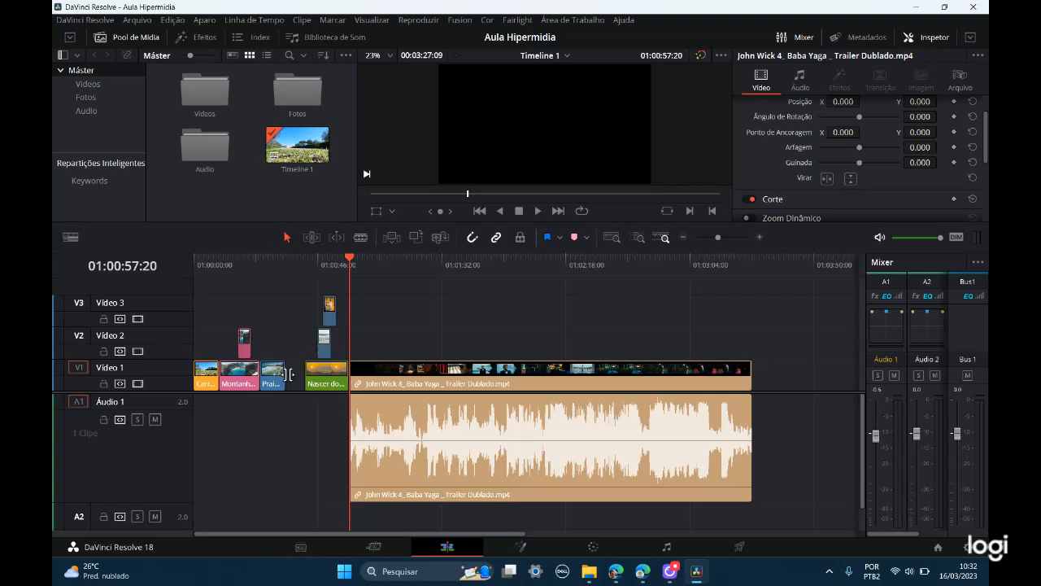
{"action": "left_click_drag", "start_coordinate": [289, 378], "coordinate": [302, 376]}
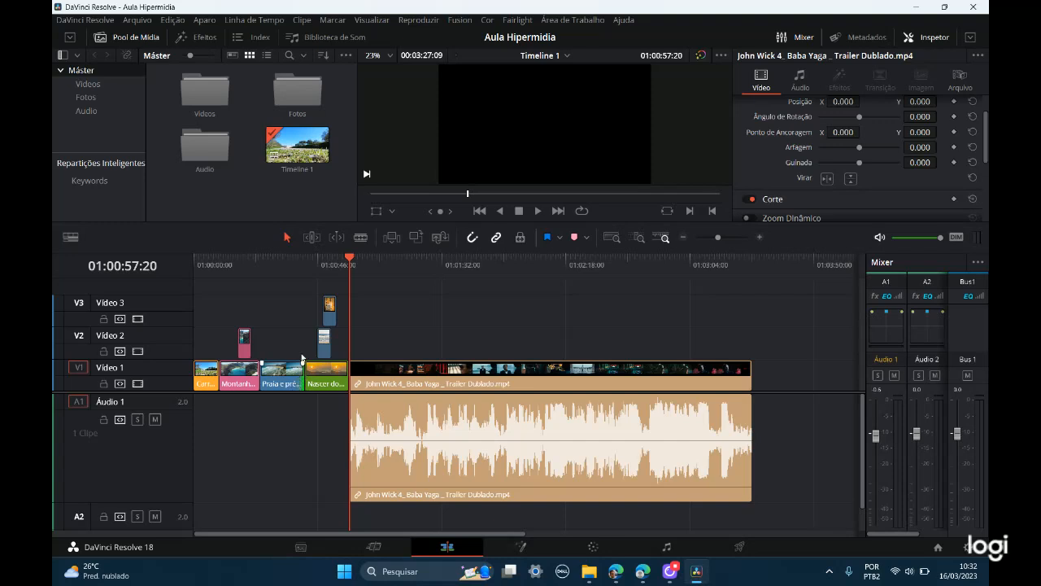
Step: Ripple-extend the end of the Praia e prédios.mp4 clip in trim edit mode, pushing the following clips to a 00:03:52:04 timeline
{"action": "left_click", "coordinate": [311, 238]}
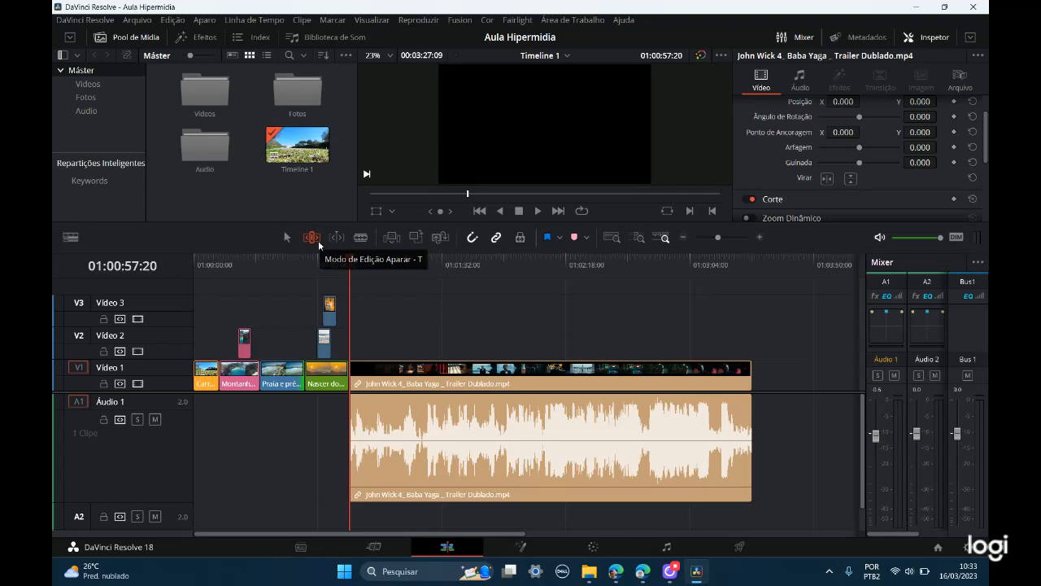
{"action": "left_click_drag", "start_coordinate": [302, 377], "coordinate": [376, 376]}
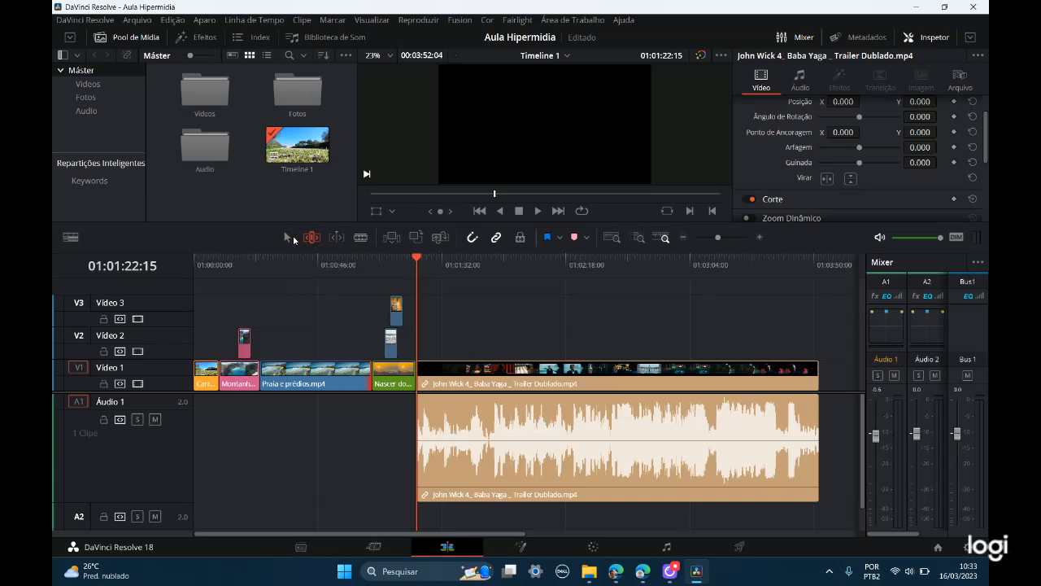
{"action": "left_click", "coordinate": [286, 240]}
{"action": "mouse_move", "coordinate": [368, 379]}
{"action": "left_mouse_down"}
{"action": "mouse_move", "coordinate": [290, 388]}
{"action": "mouse_move", "coordinate": [371, 379]}
{"action": "left_mouse_up"}
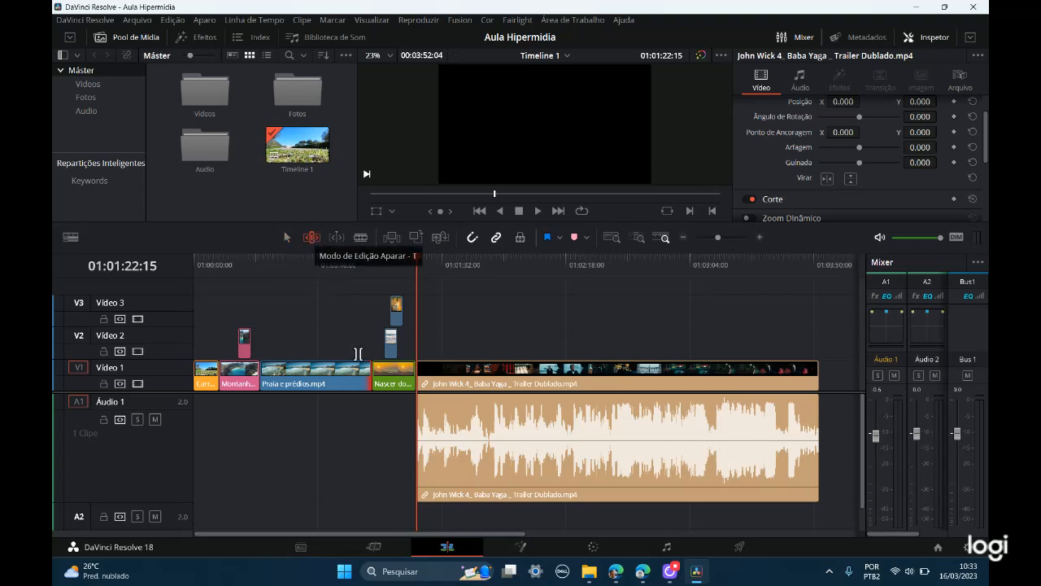
{"action": "mouse_move", "coordinate": [371, 379]}
{"action": "left_mouse_down"}
{"action": "mouse_move", "coordinate": [291, 377]}
{"action": "mouse_move", "coordinate": [373, 378]}
{"action": "left_mouse_up"}
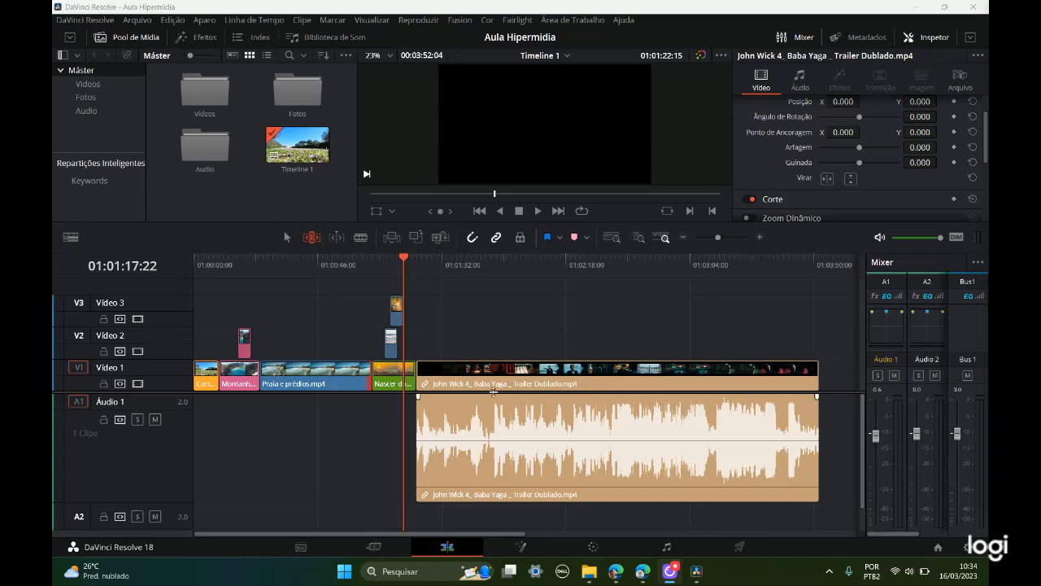
Step: Move the John Wick 4 trailer clip away from the Nascer do Sol na praia.mp4 clip in selection mode, leaving a gap and a 00:04:08:17 timeline
{"action": "left_click", "coordinate": [286, 238]}
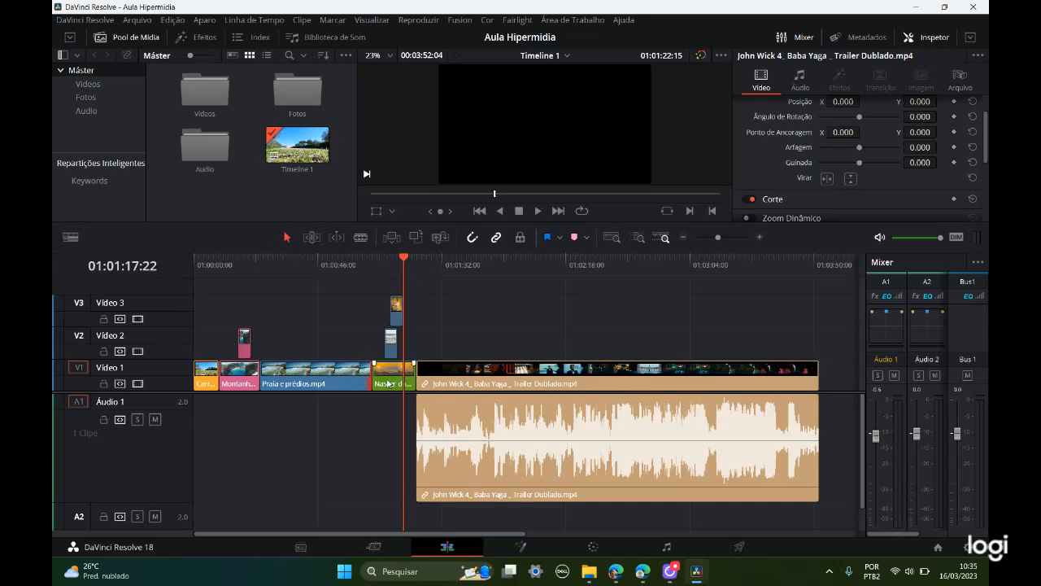
{"action": "mouse_move", "coordinate": [386, 384]}
{"action": "left_mouse_down"}
{"action": "mouse_move", "coordinate": [404, 382]}
{"action": "mouse_move", "coordinate": [383, 388]}
{"action": "left_mouse_up"}
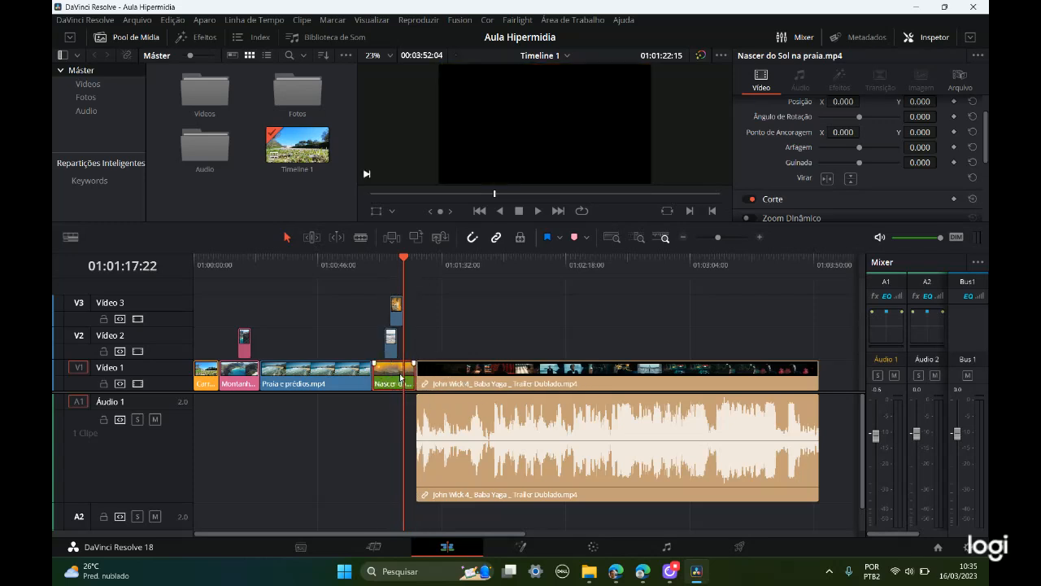
{"action": "left_click", "coordinate": [312, 237]}
{"action": "left_click", "coordinate": [421, 380]}
{"action": "left_click", "coordinate": [422, 378]}
{"action": "left_click", "coordinate": [475, 387]}
{"action": "left_click_drag", "start_coordinate": [463, 388], "coordinate": [513, 390]}
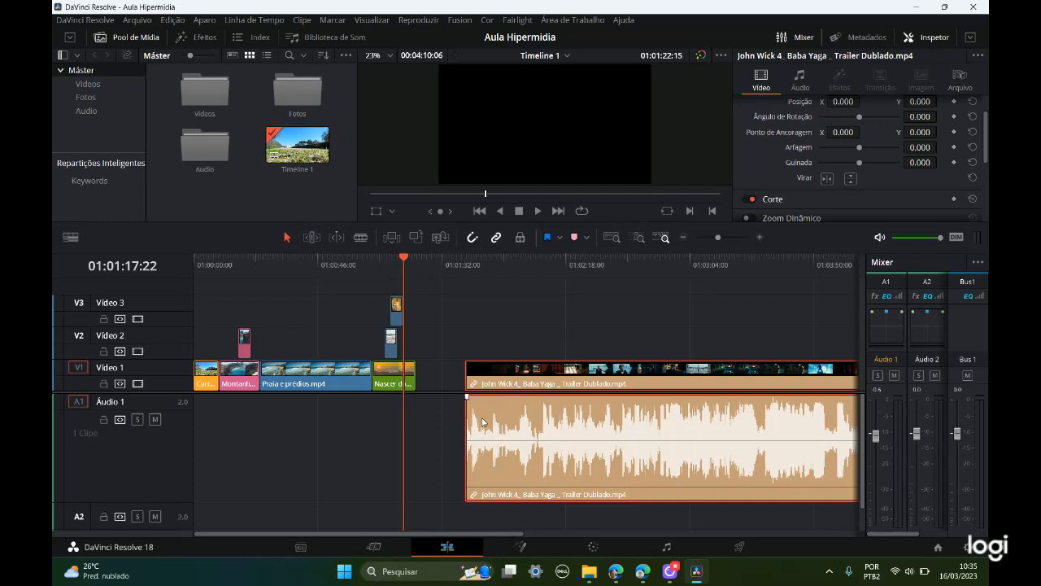
{"action": "left_click", "coordinate": [436, 370]}
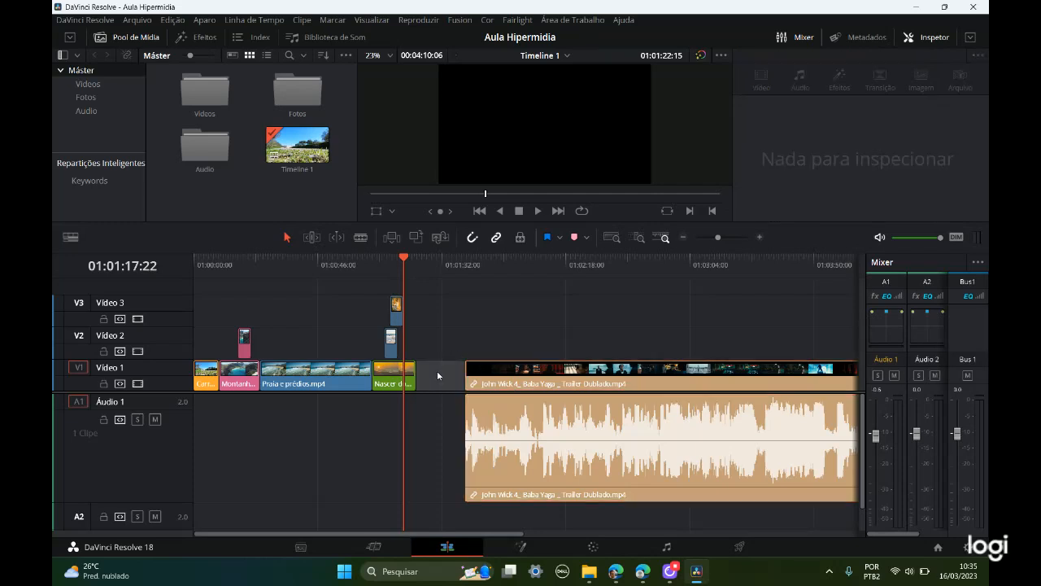
{"action": "left_click", "coordinate": [415, 374]}
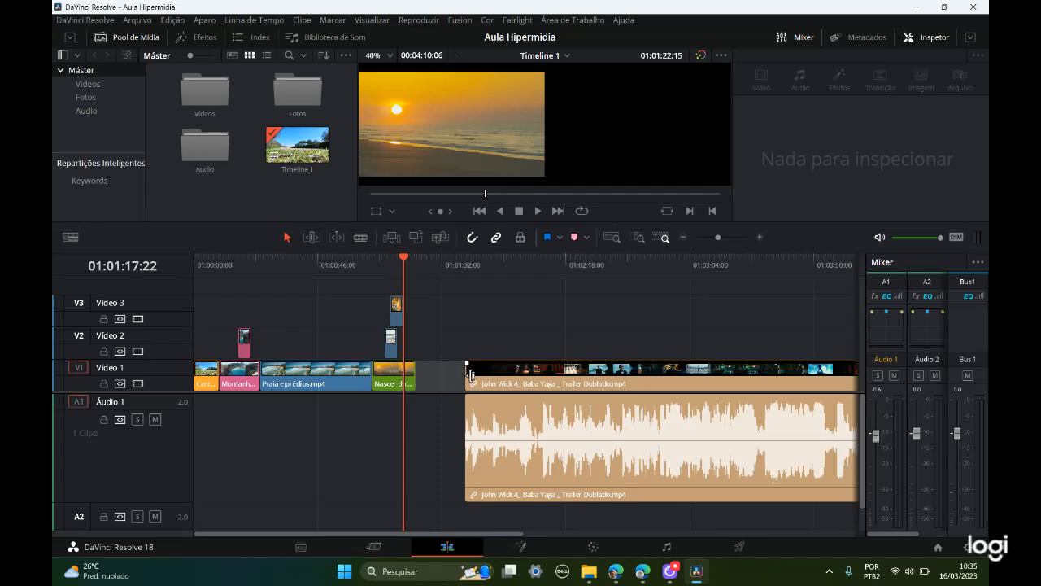
{"action": "mouse_move", "coordinate": [515, 385]}
{"action": "left_mouse_down"}
{"action": "mouse_move", "coordinate": [471, 385]}
{"action": "mouse_move", "coordinate": [523, 385]}
{"action": "mouse_move", "coordinate": [466, 383]}
{"action": "mouse_move", "coordinate": [494, 382]}
{"action": "mouse_move", "coordinate": [464, 374]}
{"action": "mouse_move", "coordinate": [520, 378]}
{"action": "left_mouse_up"}
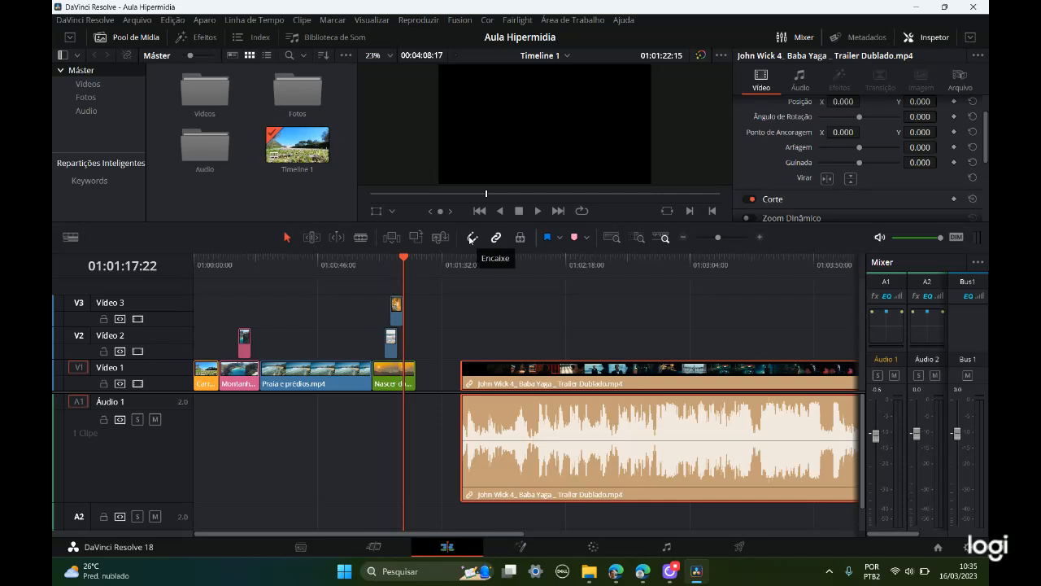
Step: Move the trailer clip back beside Nascer do Sol na praia.mp4 with snapping on and off, ending at a 00:03:52:09 timeline, and examine the gap
{"action": "left_click", "coordinate": [471, 239]}
{"action": "left_click_drag", "start_coordinate": [526, 376], "coordinate": [491, 375]}
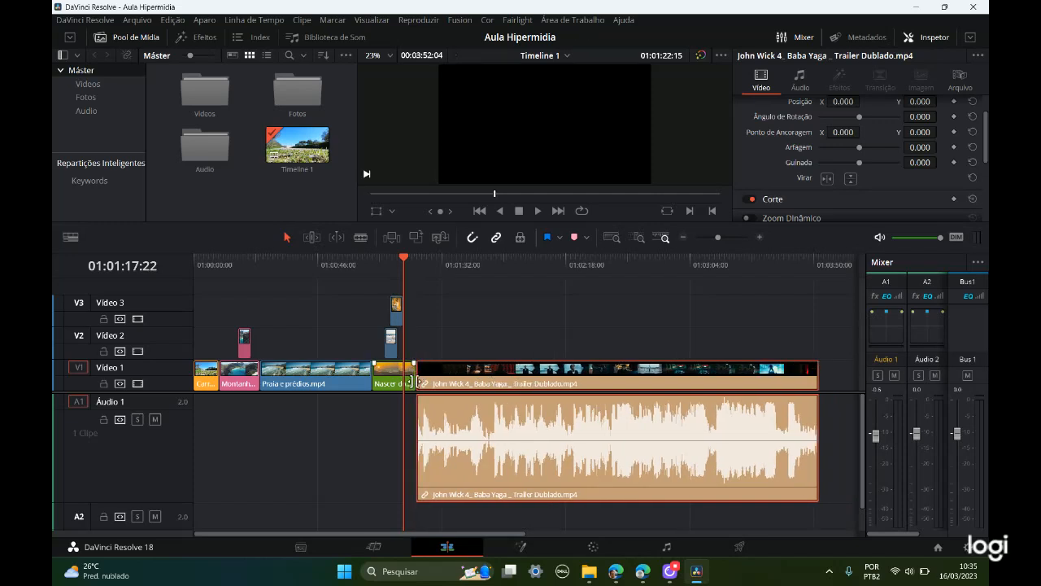
{"action": "left_click_drag", "start_coordinate": [487, 379], "coordinate": [461, 385]}
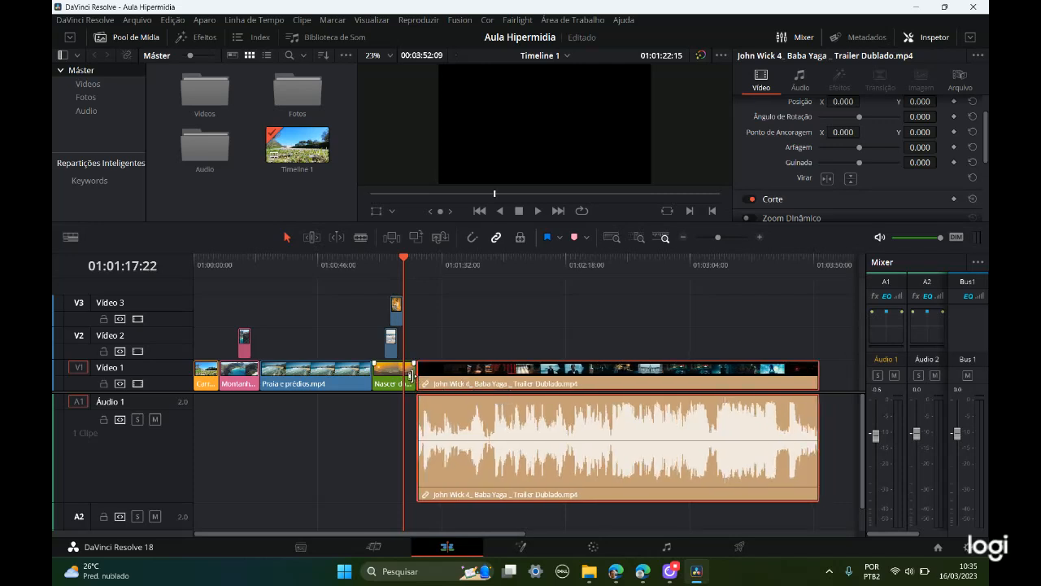
{"action": "left_click", "coordinate": [417, 376]}
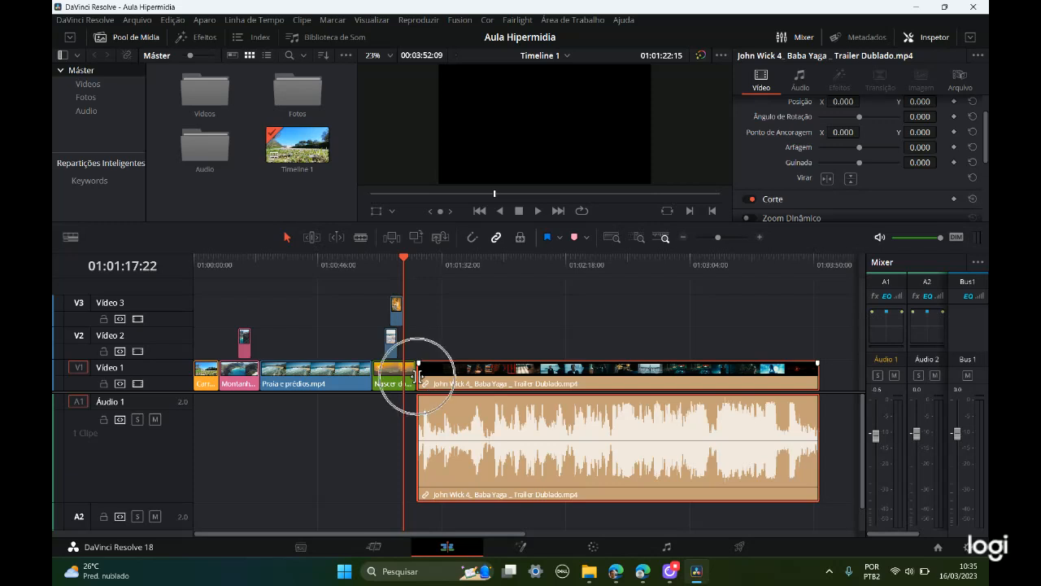
{"action": "left_click", "coordinate": [759, 238]}
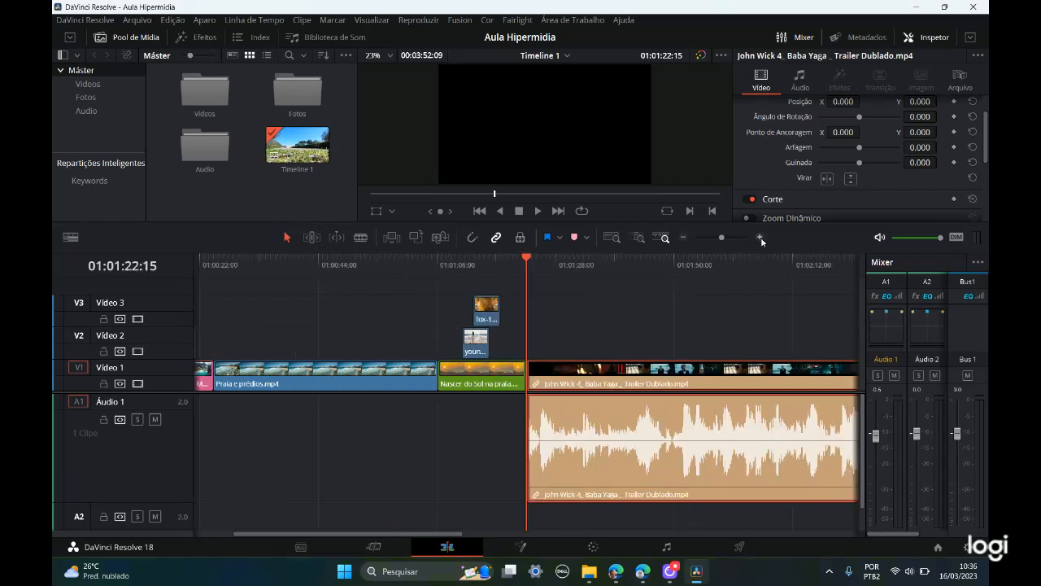
{"action": "left_click", "coordinate": [761, 238]}
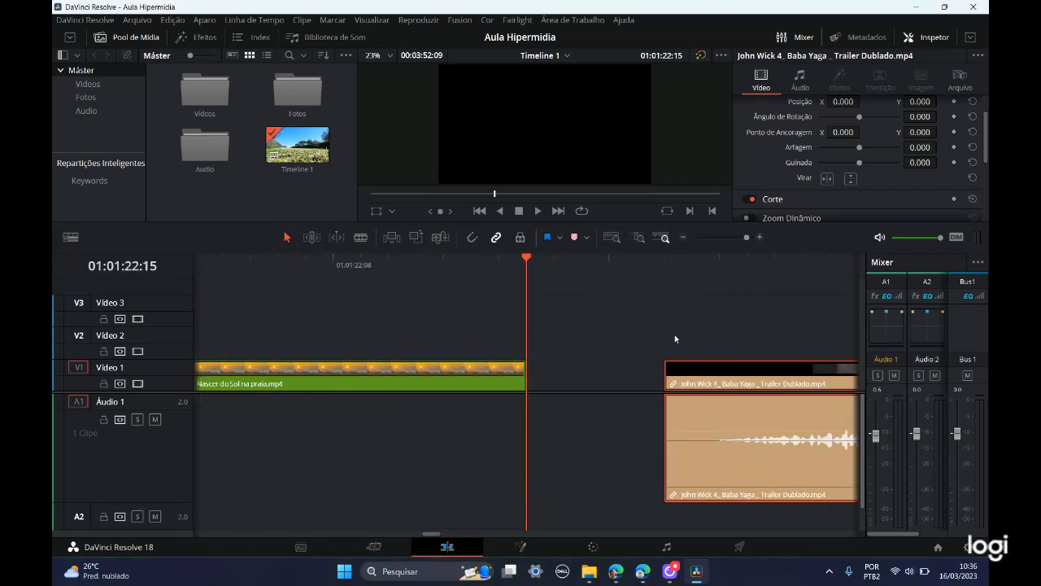
Step: Turn snapping on and move the John Wick 4 trailer clip flush against the end of Nascer do Sol na praia.mp4, dismissing the battery alert
{"action": "left_click", "coordinate": [592, 379]}
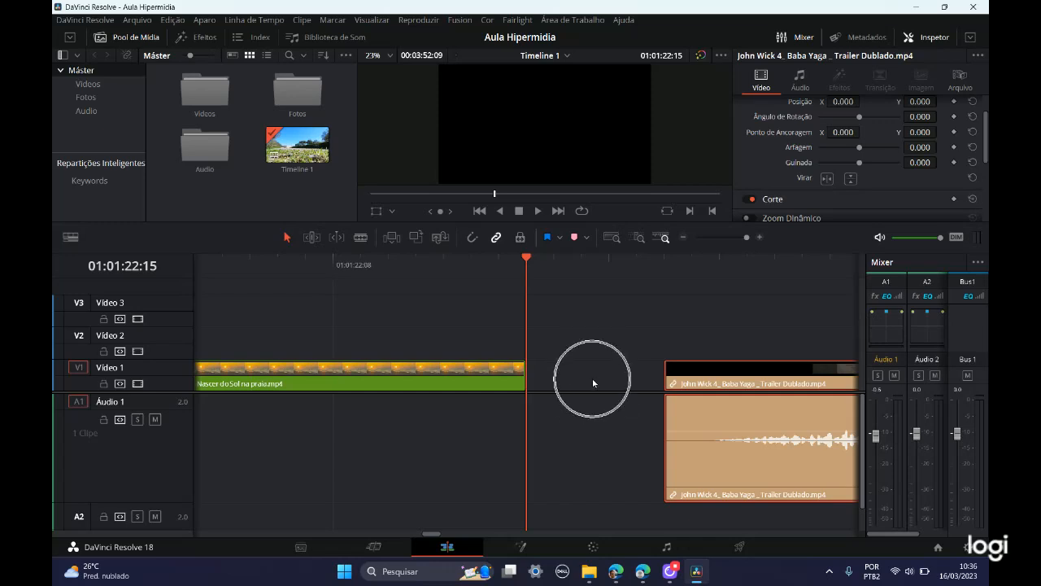
{"action": "left_click", "coordinate": [593, 379]}
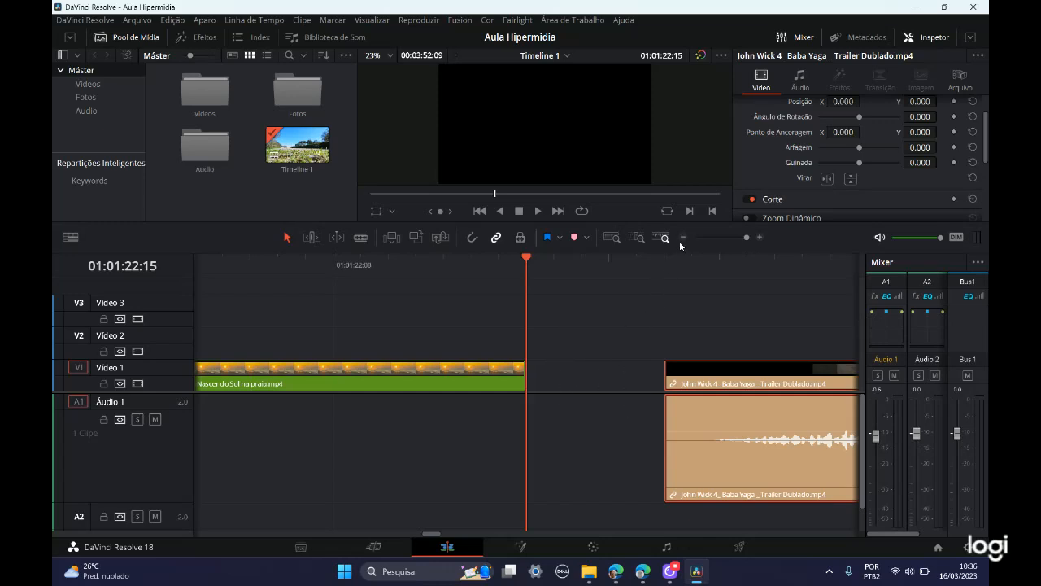
{"action": "left_click", "coordinate": [683, 237]}
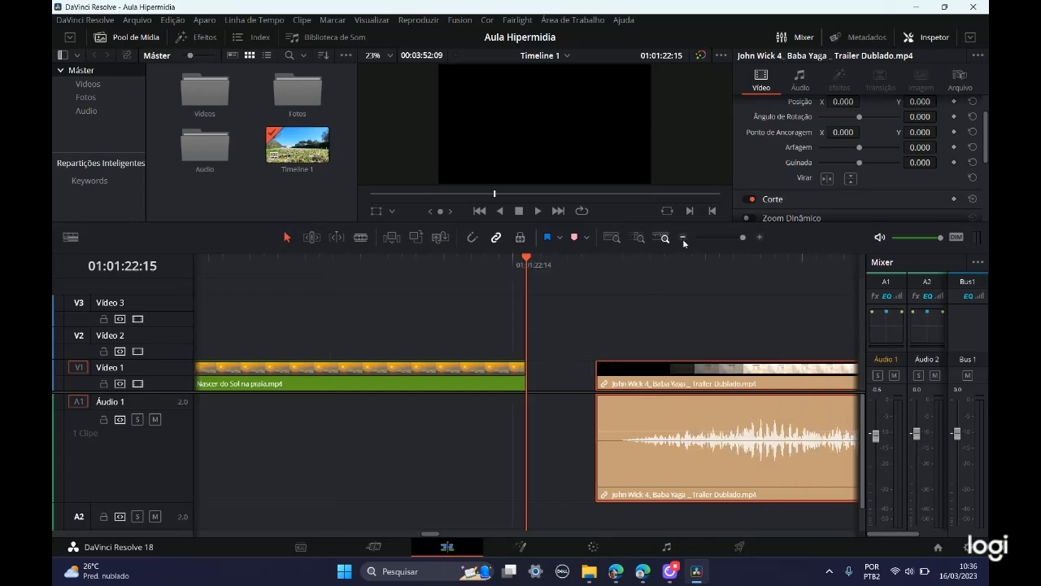
{"action": "left_click", "coordinate": [556, 373]}
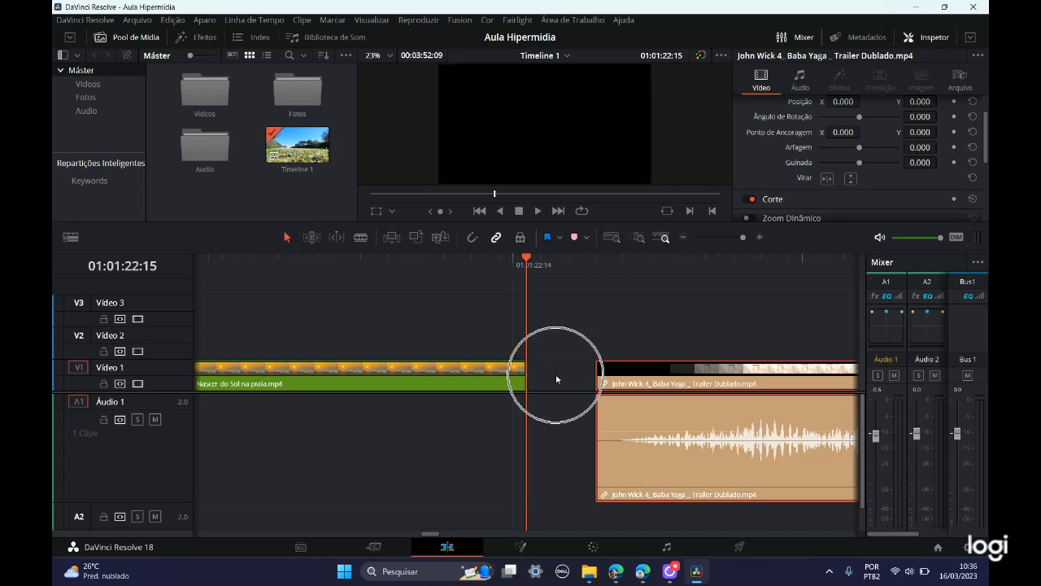
{"action": "left_click", "coordinate": [474, 240]}
{"action": "left_click", "coordinate": [474, 241]}
{"action": "left_click", "coordinate": [472, 241]}
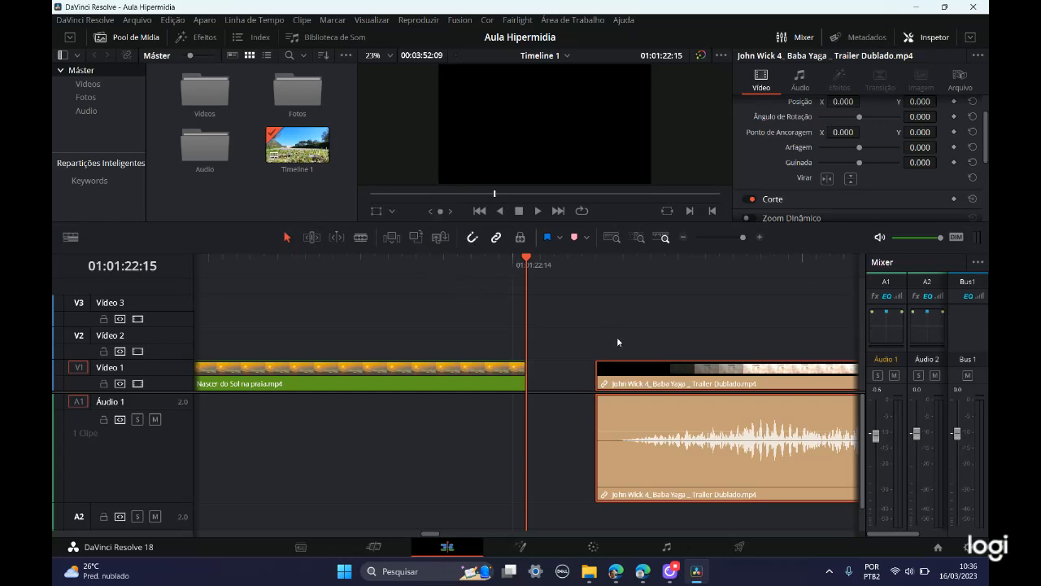
{"action": "left_click_drag", "start_coordinate": [658, 387], "coordinate": [605, 386]}
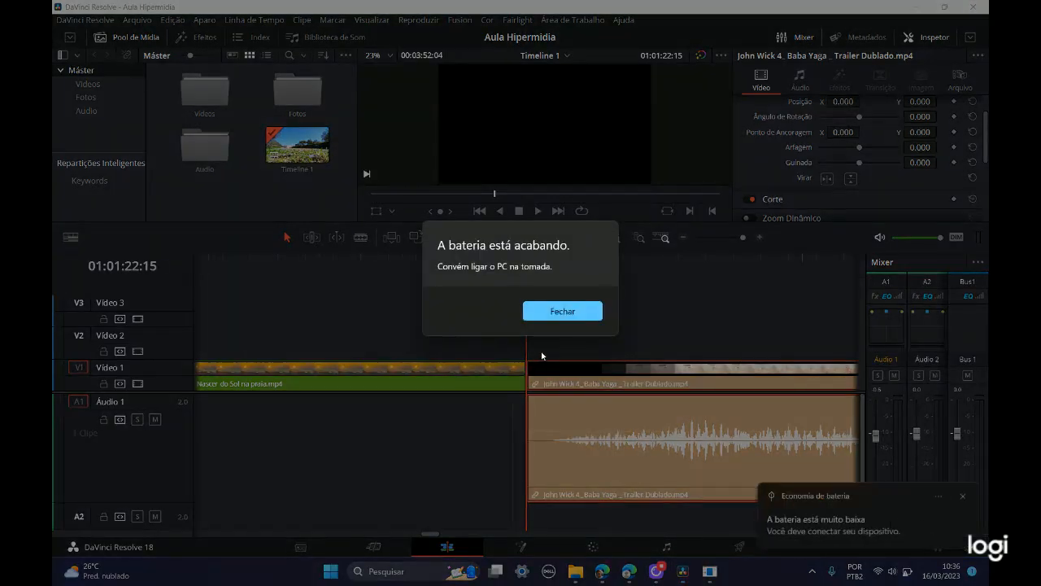
{"action": "left_click", "coordinate": [563, 314]}
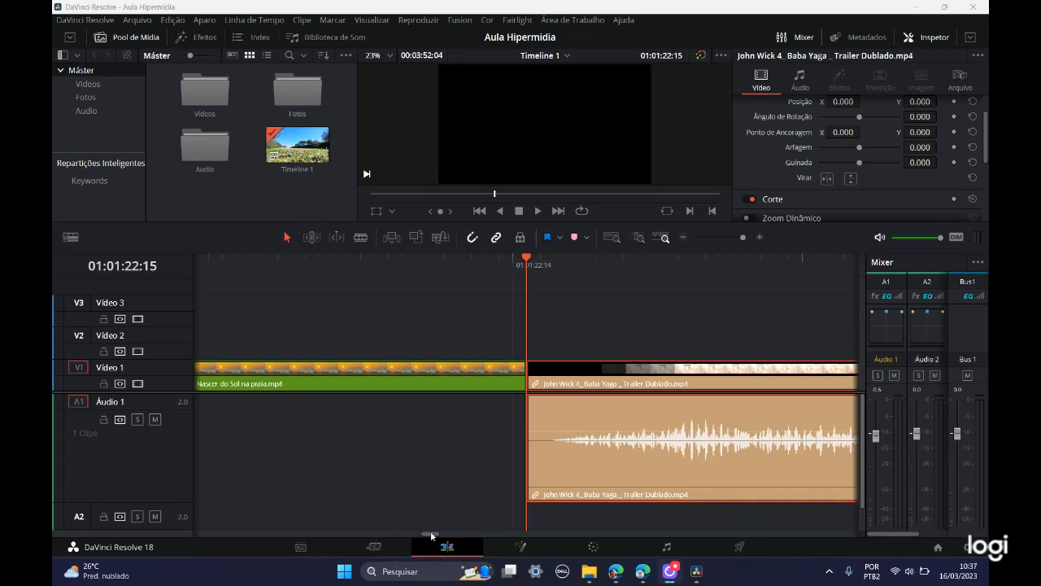
Step: Examine the timeline by scrolling through the trailer clip and zooming out until the whole clip sequence is in view
{"action": "mouse_move", "coordinate": [431, 535]}
{"action": "left_mouse_down"}
{"action": "mouse_move", "coordinate": [470, 534]}
{"action": "mouse_move", "coordinate": [430, 534]}
{"action": "left_mouse_up"}
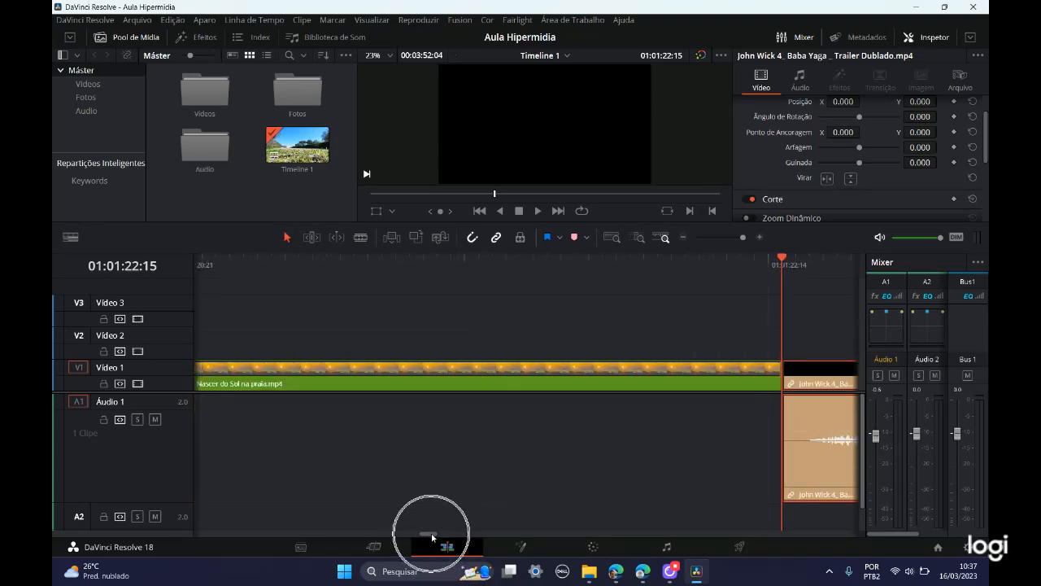
{"action": "left_click_drag", "start_coordinate": [432, 537], "coordinate": [521, 537]}
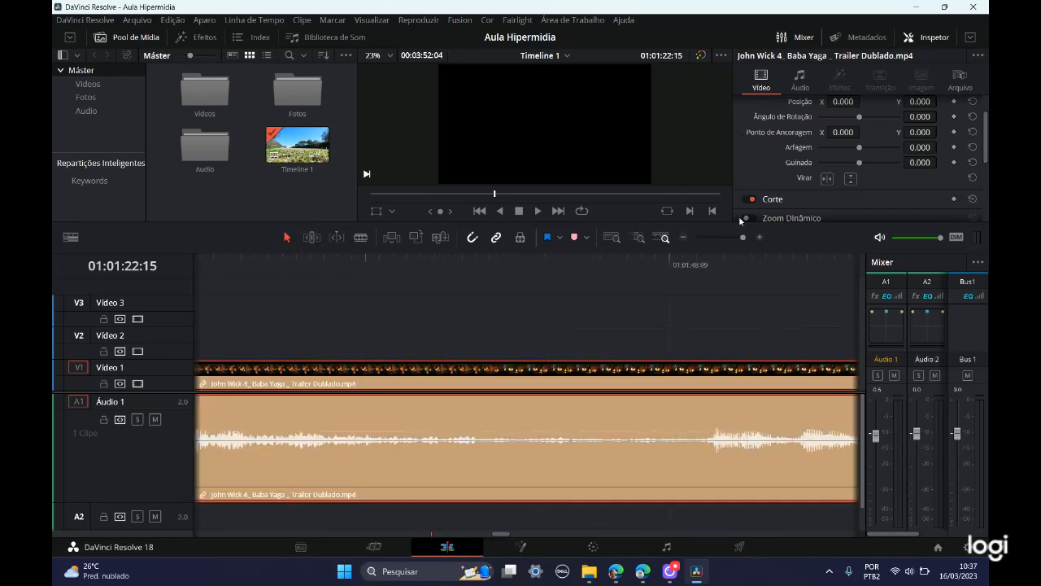
{"action": "left_click", "coordinate": [684, 237]}
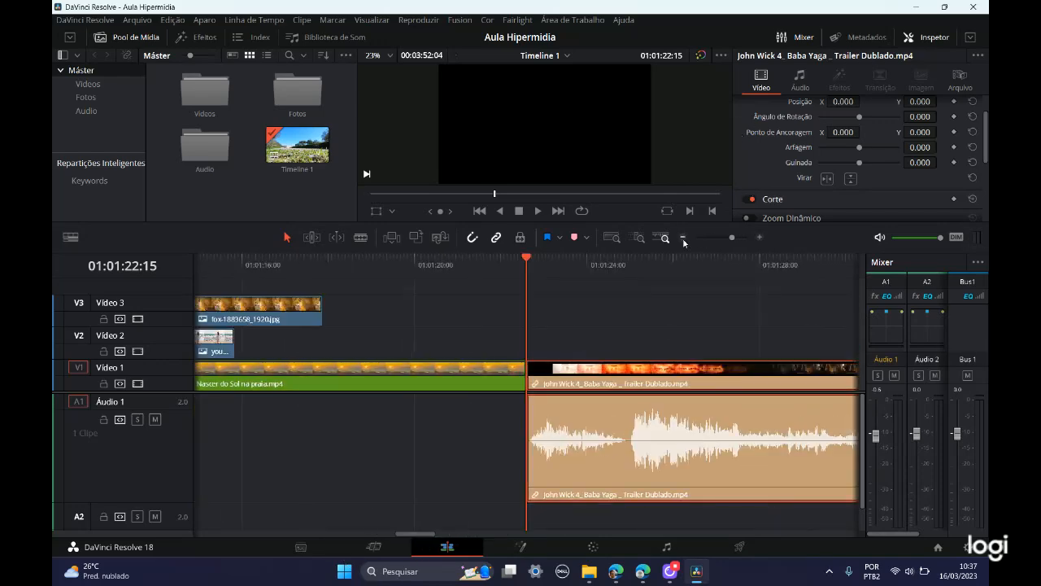
{"action": "left_click", "coordinate": [684, 239]}
{"action": "left_click", "coordinate": [684, 239]}
{"action": "left_click", "coordinate": [684, 239]}
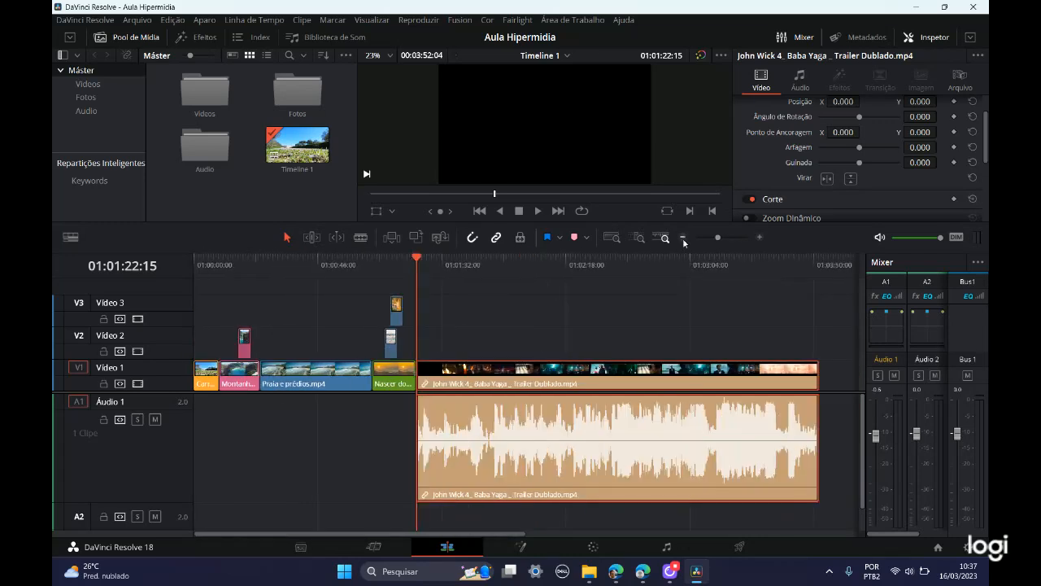
{"action": "left_click", "coordinate": [684, 238]}
{"action": "mouse_move", "coordinate": [430, 532]}
{"action": "left_mouse_down"}
{"action": "mouse_move", "coordinate": [601, 540]}
{"action": "mouse_move", "coordinate": [420, 541]}
{"action": "left_mouse_up"}
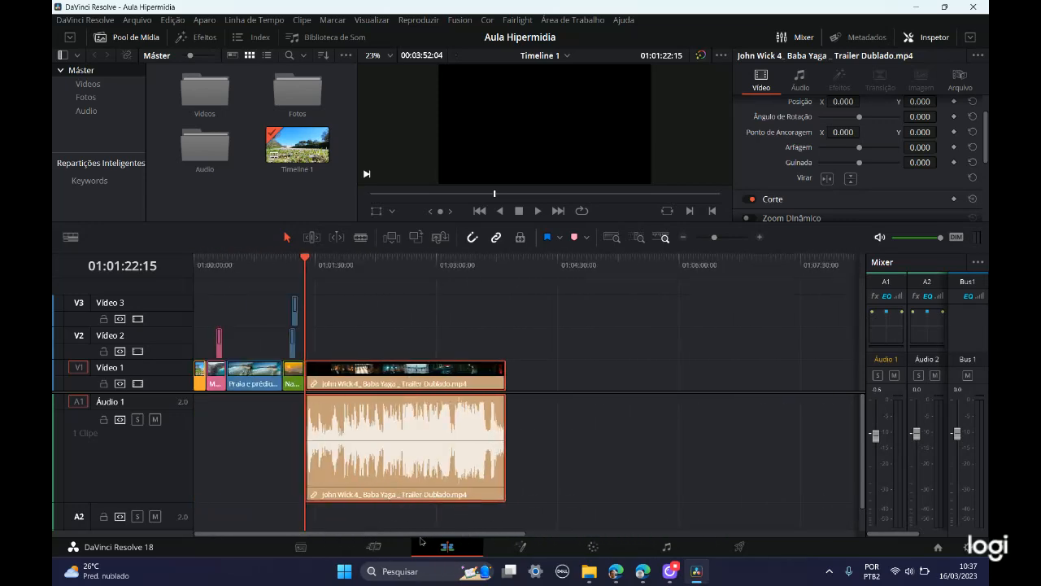
{"action": "key", "text": "ctrl"}
{"action": "key", "text": "ctrl"}
{"action": "key", "text": "ctrl"}
Step: Play the beginning of the trailer clip and lower the monitoring volume to about half, stopping at 01:01:39:11
{"action": "left_click", "coordinate": [537, 211]}
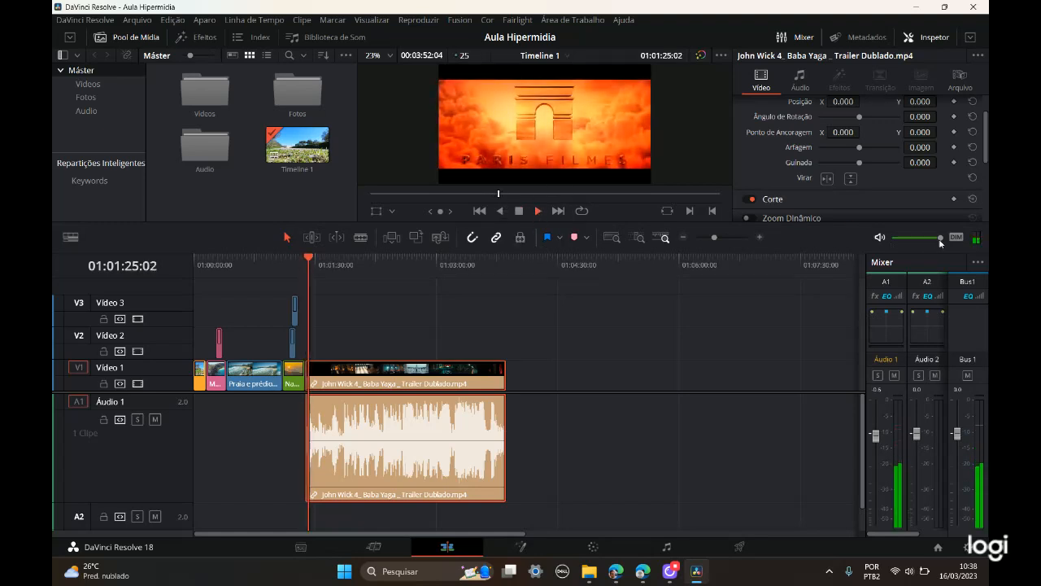
{"action": "mouse_move", "coordinate": [941, 238]}
{"action": "left_mouse_down"}
{"action": "mouse_move", "coordinate": [887, 248]}
{"action": "mouse_move", "coordinate": [943, 238]}
{"action": "left_mouse_up"}
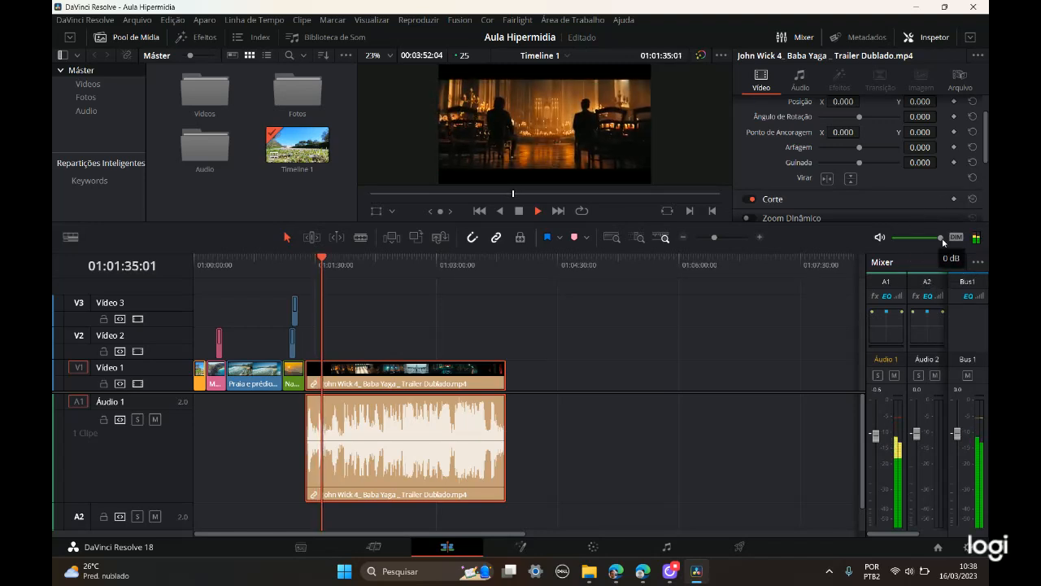
{"action": "left_click_drag", "start_coordinate": [943, 238], "coordinate": [922, 239]}
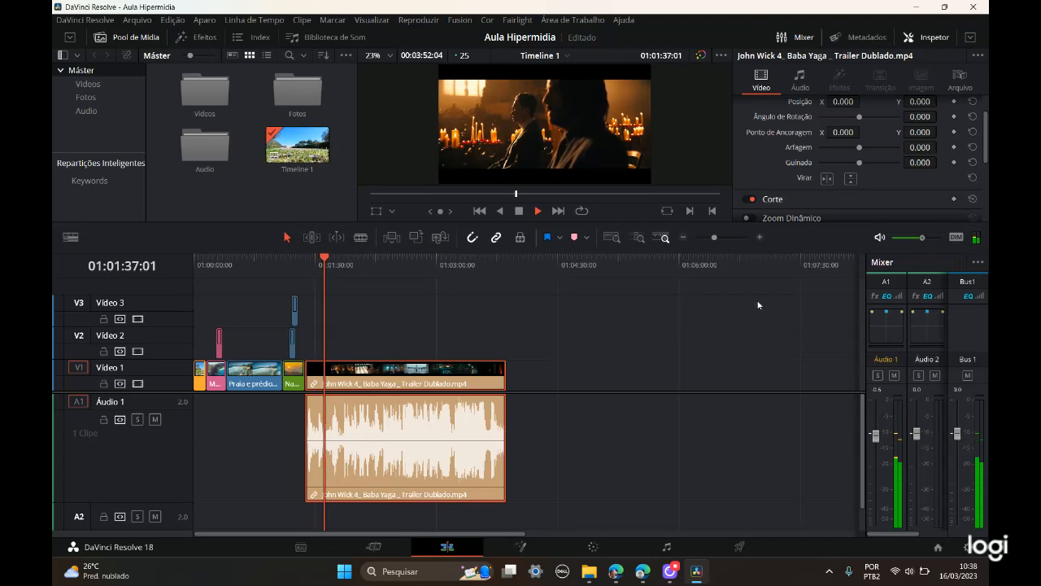
{"action": "left_click", "coordinate": [519, 211]}
{"action": "left_click", "coordinate": [924, 239]}
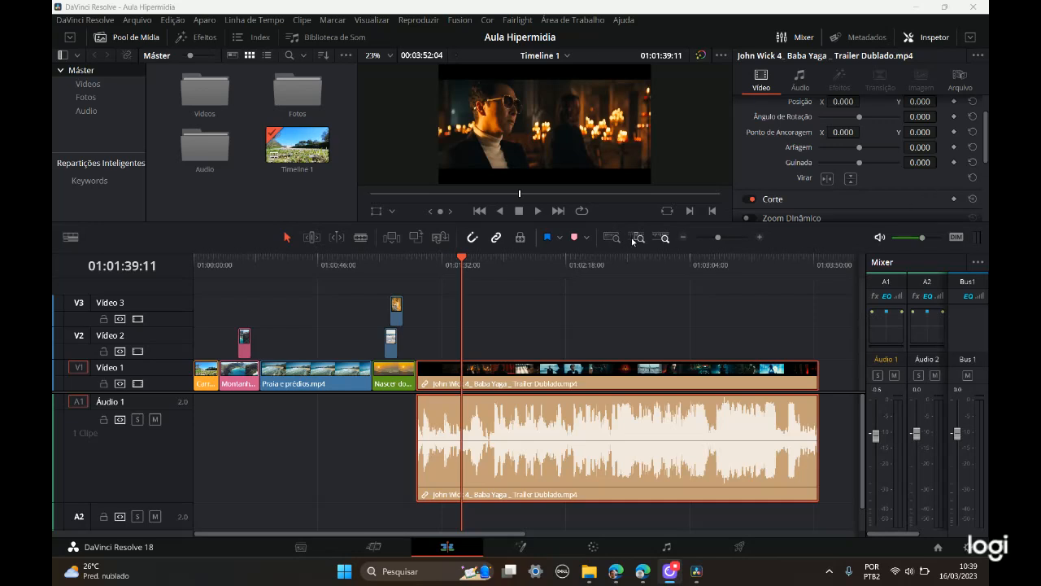
Step: Zoom the timeline in around the playhead with the custom zoom level to examine the trailer clip's waveform more closely
{"action": "key", "text": "ctrl"}
{"action": "key", "text": "ctrl"}
{"action": "key", "text": "ctrl"}
{"action": "key", "text": "ctrl"}
{"action": "left_click_drag", "start_coordinate": [718, 238], "coordinate": [729, 238]}
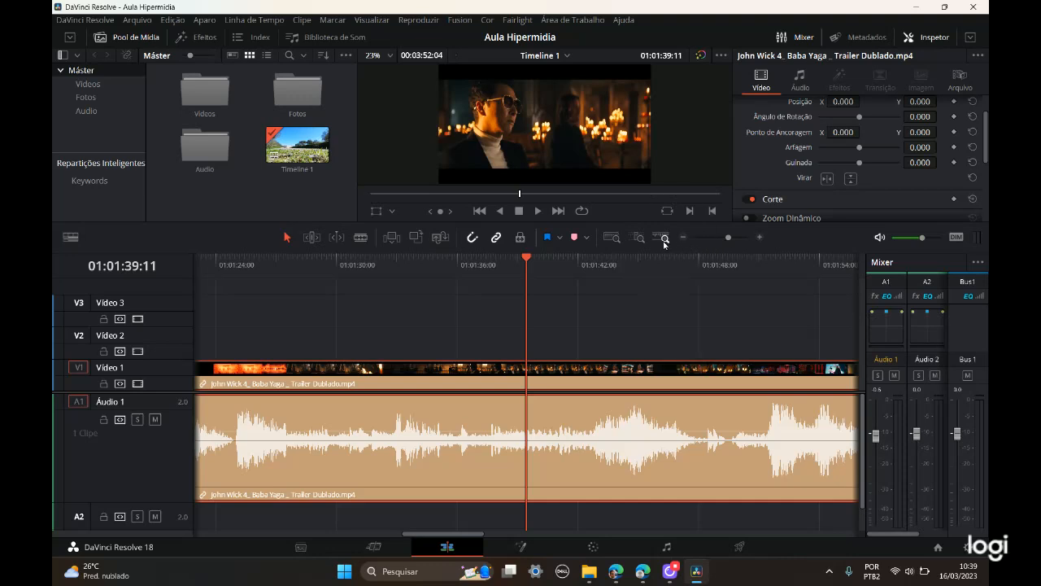
{"action": "key", "text": "ctrl"}
{"action": "key", "text": "ctrl"}
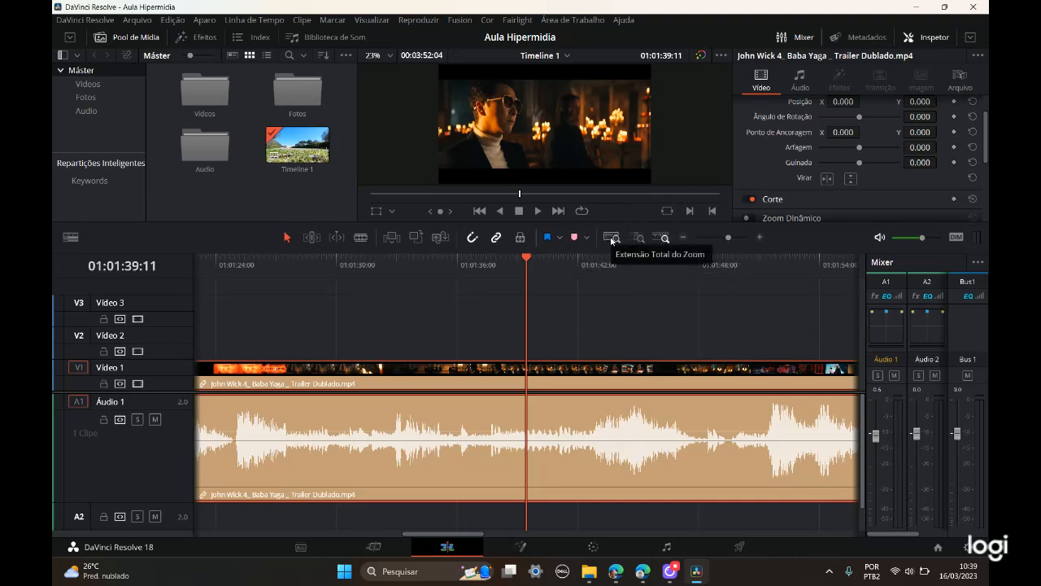
{"action": "key", "text": "ctrl"}
{"action": "key", "text": "ctrl"}
{"action": "key", "text": "ctrl"}
Step: Compare the full extent, detail and custom zoom views of the timeline around 01:01:39:11, ending on full extent
{"action": "left_click", "coordinate": [611, 240]}
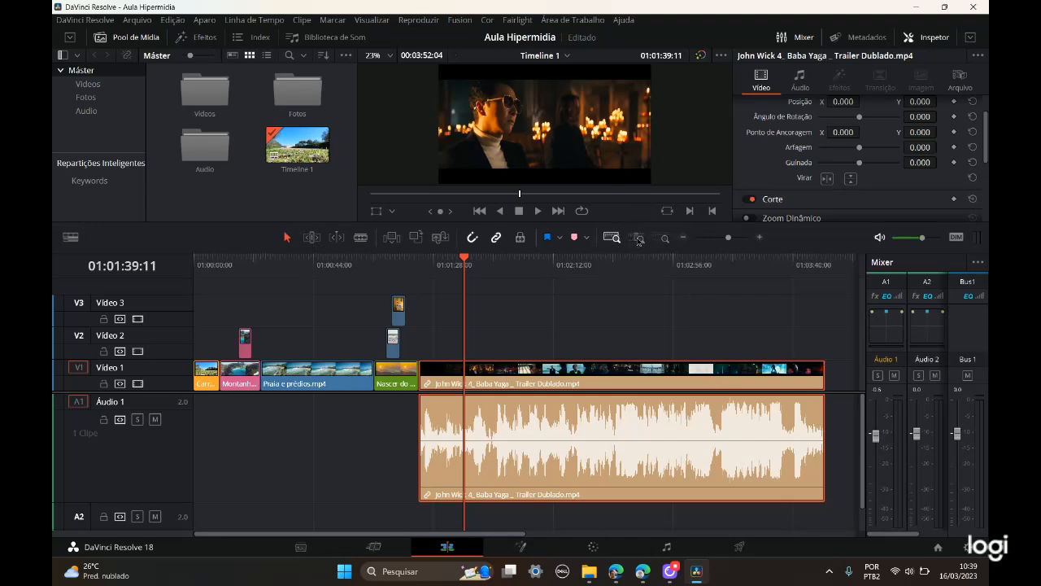
{"action": "left_click", "coordinate": [639, 238]}
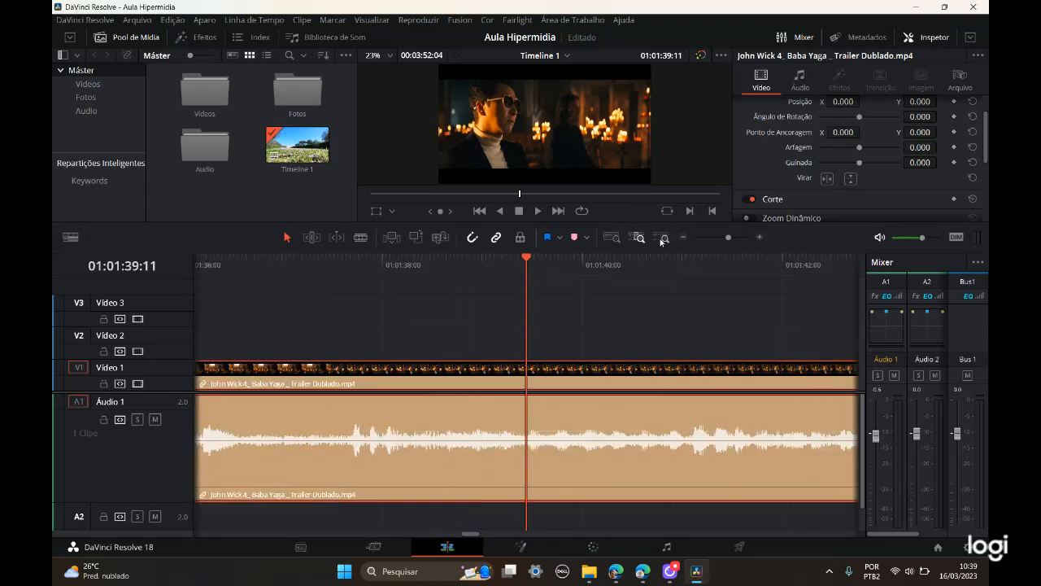
{"action": "left_click", "coordinate": [662, 239]}
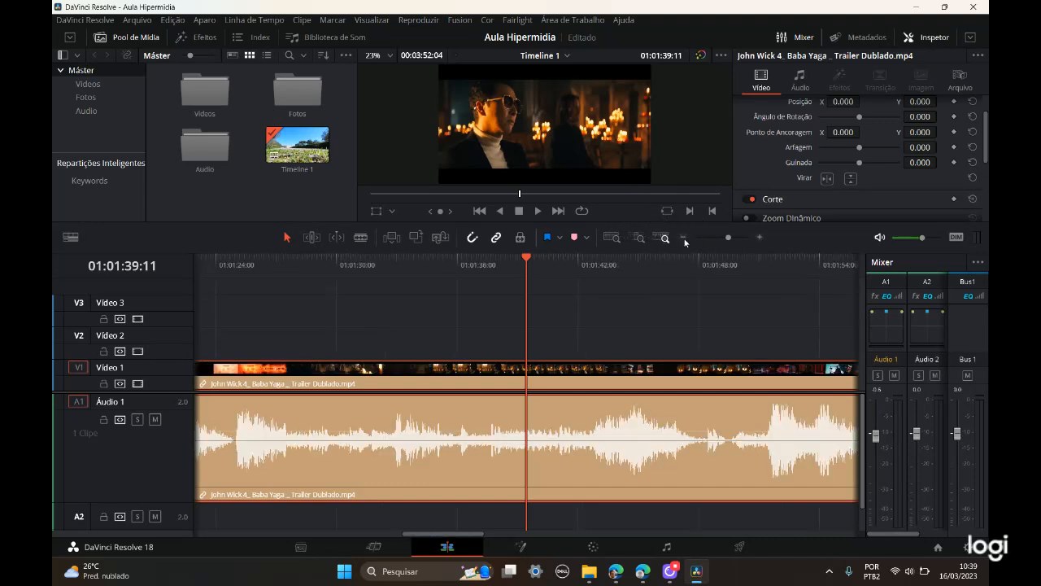
{"action": "left_click", "coordinate": [728, 238]}
{"action": "left_click", "coordinate": [724, 238]}
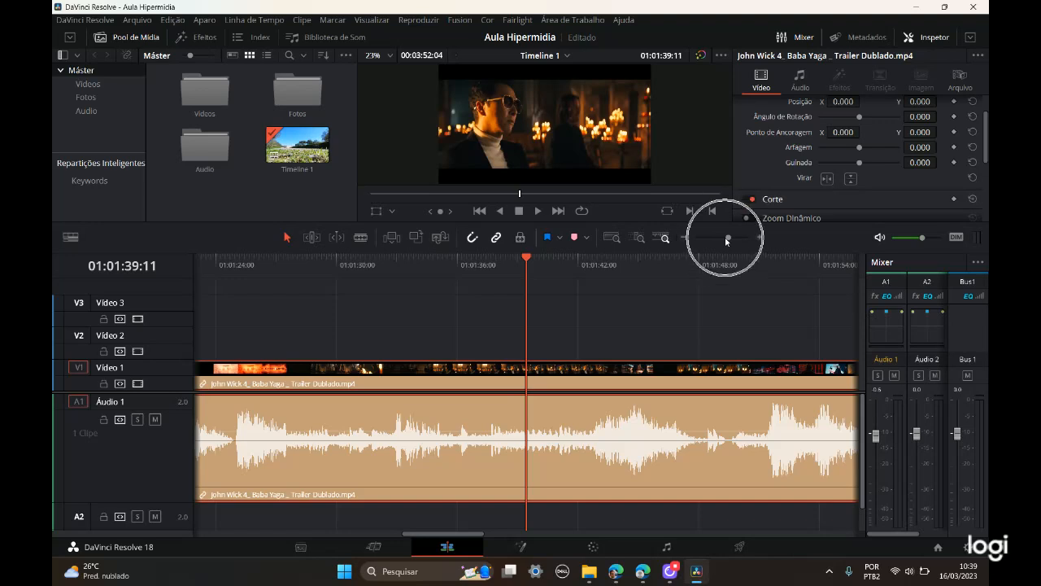
{"action": "left_click", "coordinate": [640, 240]}
{"action": "left_click", "coordinate": [612, 238]}
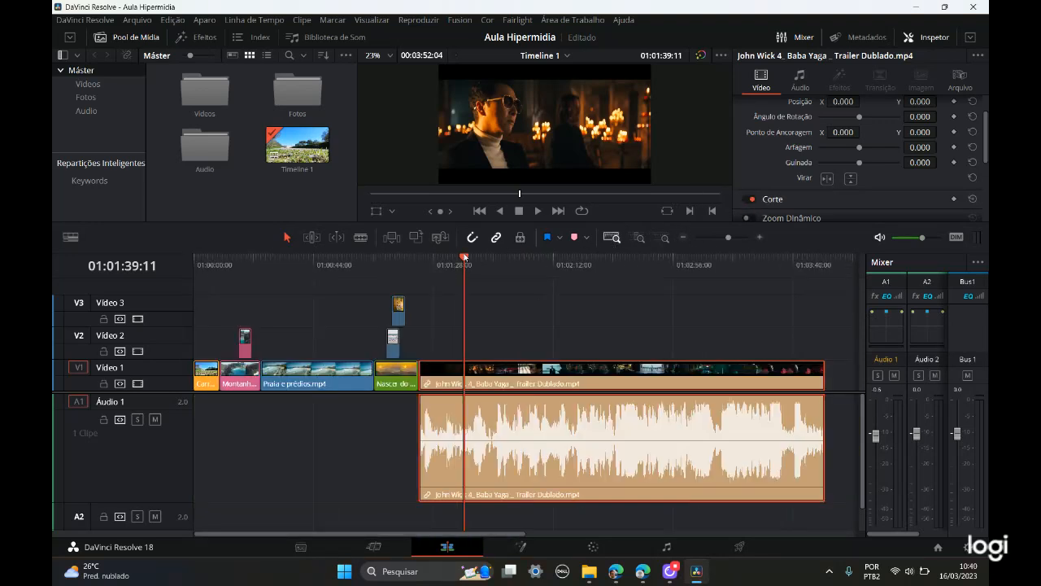
Step: Move the playhead to 01:00:46:14 in Praia e prédios.mp4 and compare the detail and full extent zoom views there
{"action": "left_click_drag", "start_coordinate": [455, 262], "coordinate": [320, 262]}
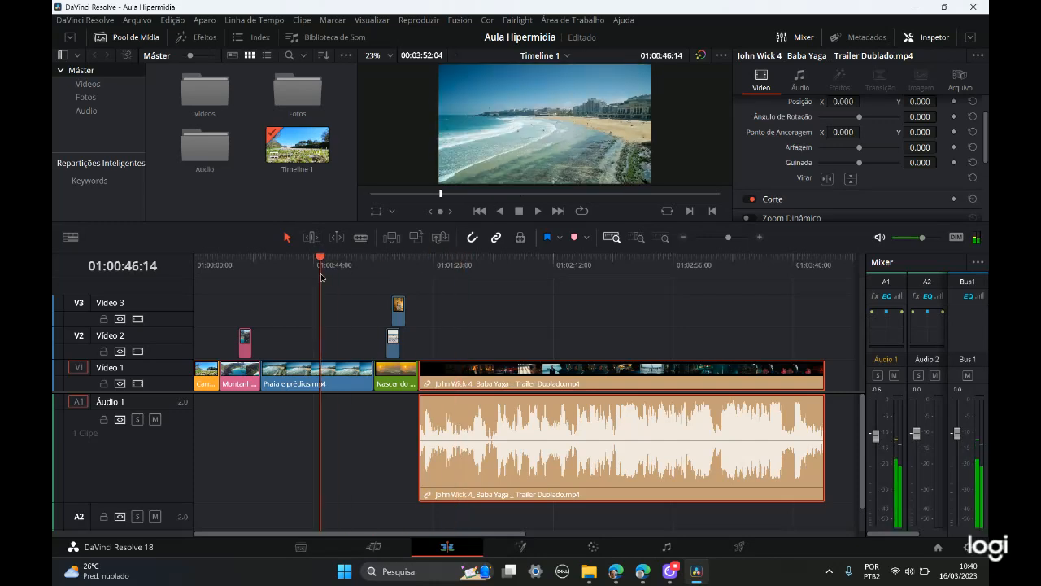
{"action": "left_click", "coordinate": [639, 238]}
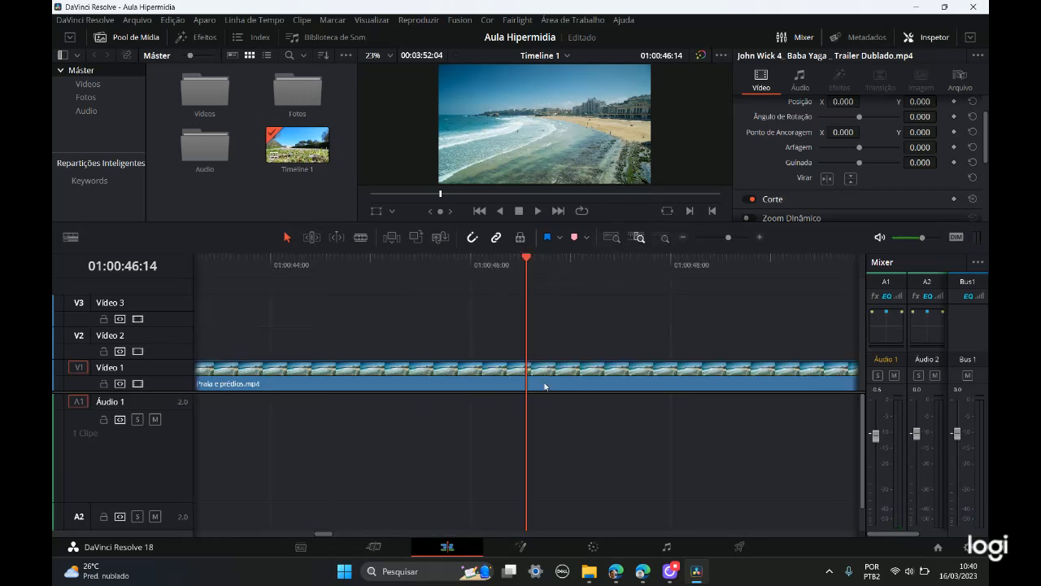
{"action": "left_click", "coordinate": [613, 238]}
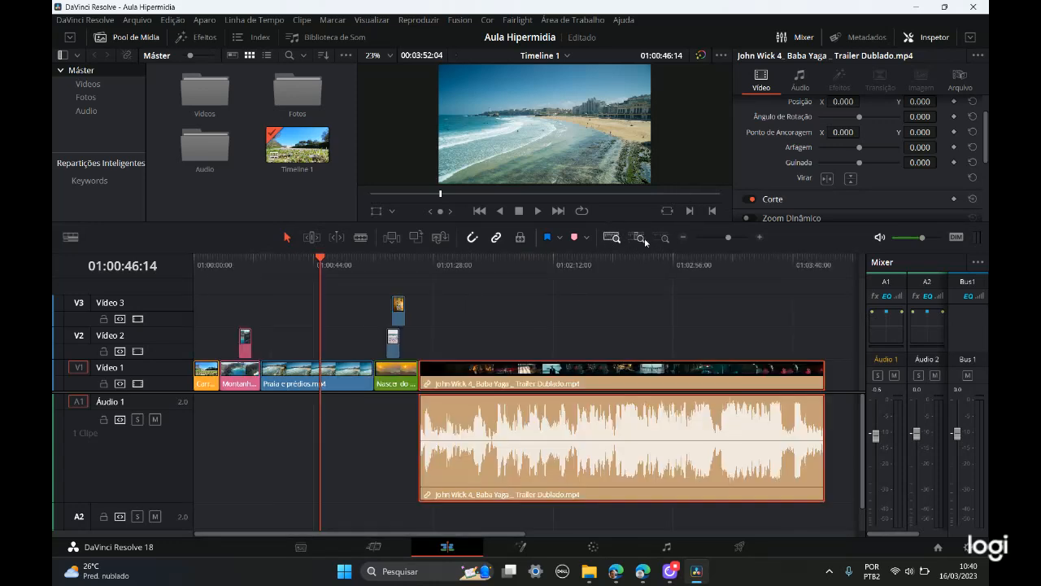
{"action": "left_click", "coordinate": [645, 239]}
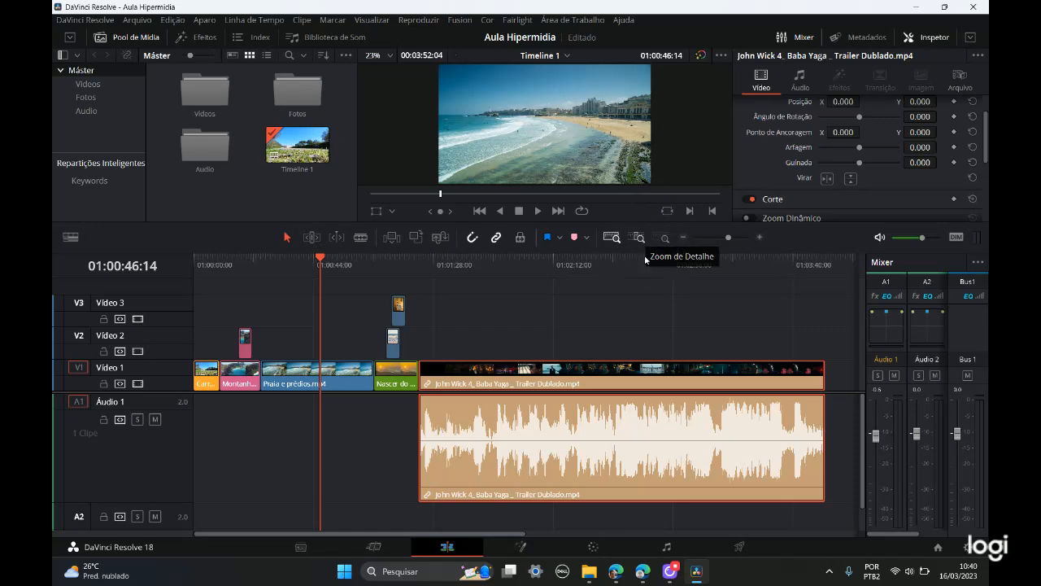
{"action": "left_click", "coordinate": [612, 236]}
{"action": "left_click", "coordinate": [614, 238]}
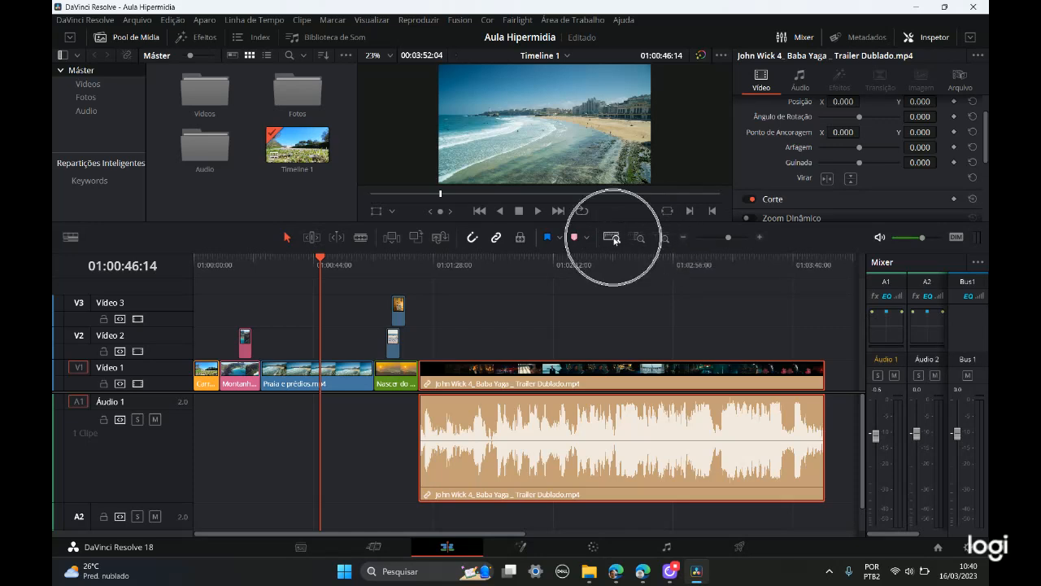
{"action": "left_click", "coordinate": [641, 239]}
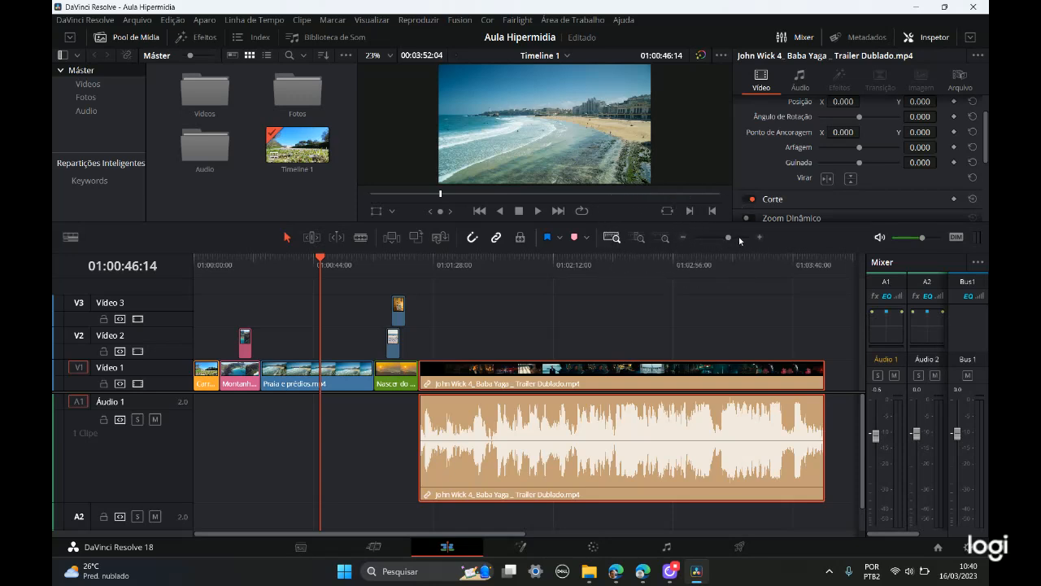
Step: View Praia e prédios.mp4 in custom zoom, reduce the zoom level, and compare it with the detail and full extent views
{"action": "left_click", "coordinate": [668, 239]}
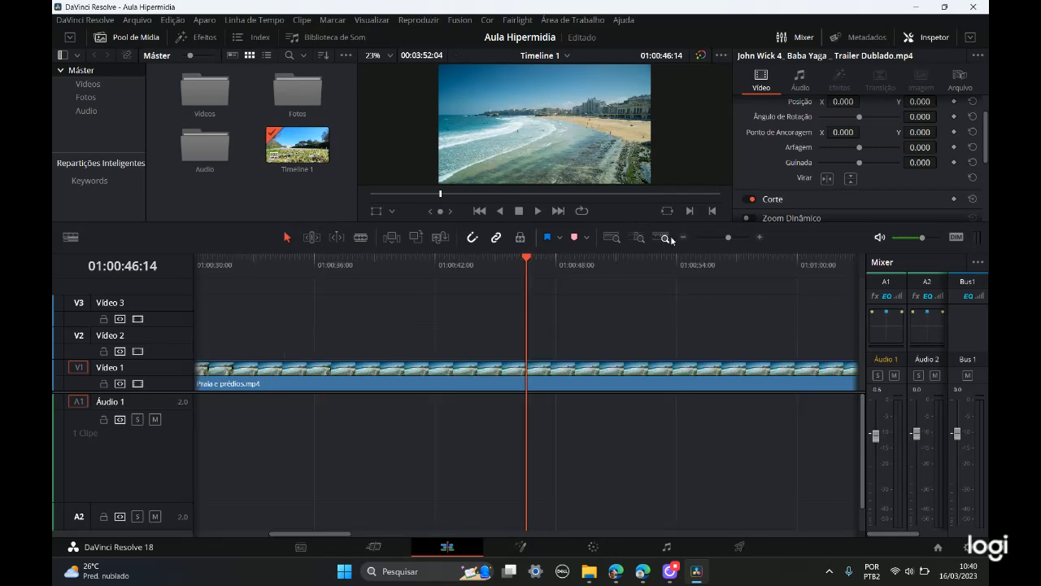
{"action": "mouse_move", "coordinate": [726, 239]}
{"action": "left_mouse_down"}
{"action": "mouse_move", "coordinate": [703, 240]}
{"action": "mouse_move", "coordinate": [720, 239]}
{"action": "left_mouse_up"}
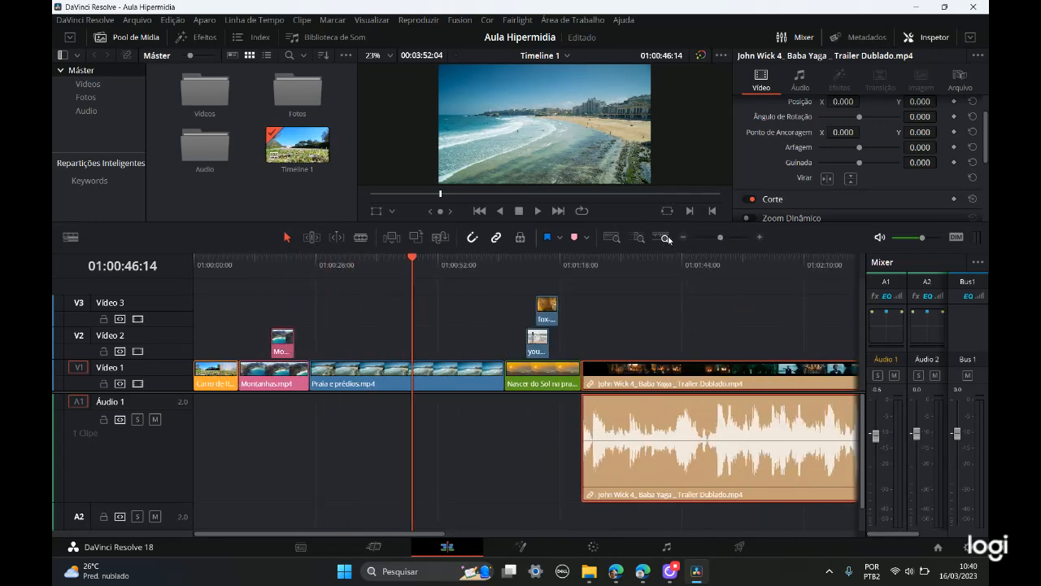
{"action": "left_click", "coordinate": [639, 238]}
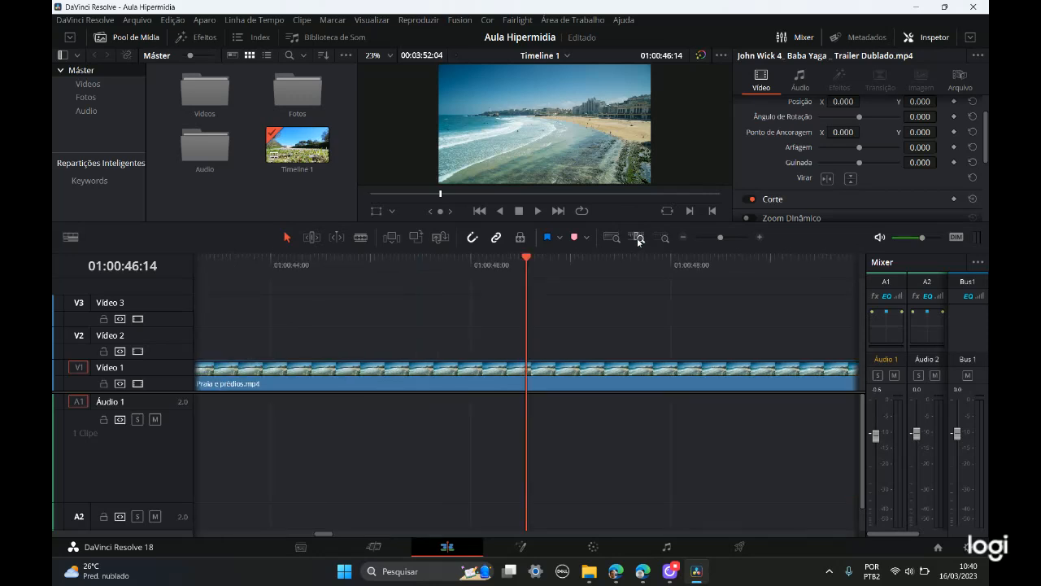
{"action": "left_click", "coordinate": [612, 238]}
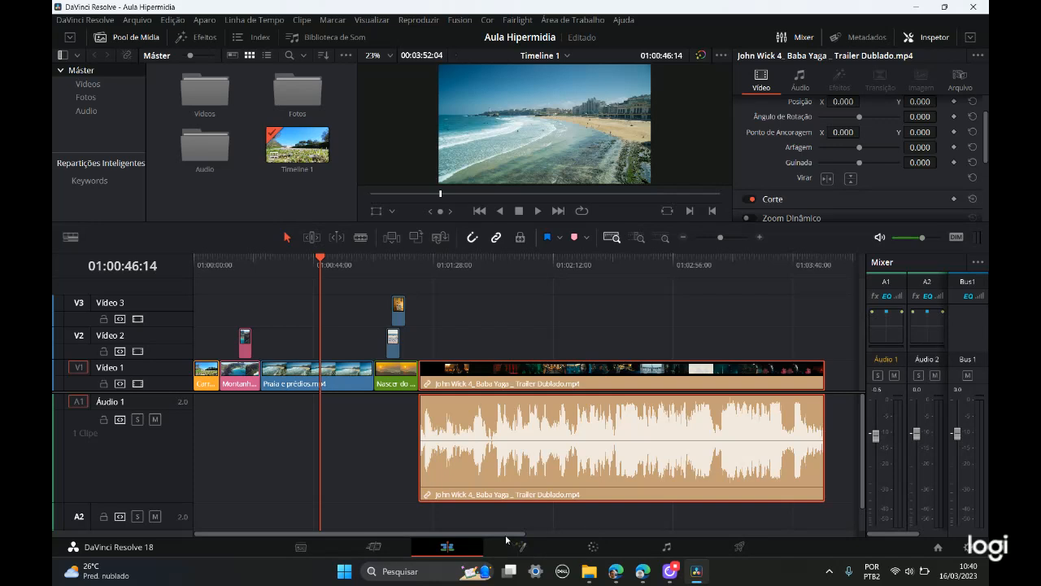
{"action": "mouse_move", "coordinate": [506, 535]}
{"action": "left_mouse_down"}
{"action": "mouse_move", "coordinate": [640, 531]}
{"action": "mouse_move", "coordinate": [488, 532]}
{"action": "left_mouse_up"}
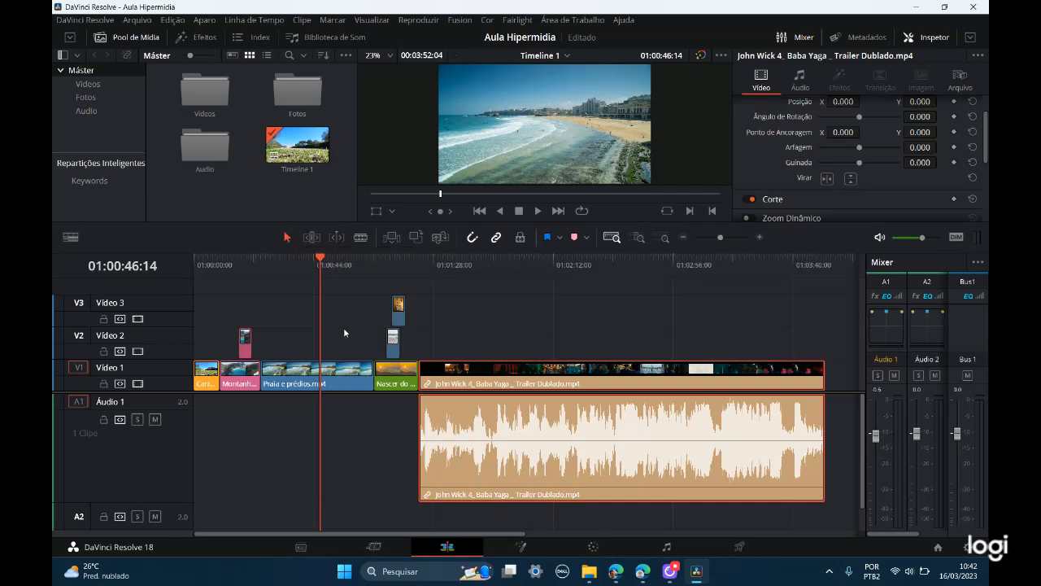
{"action": "key", "text": "t"}
{"action": "key", "text": "a"}
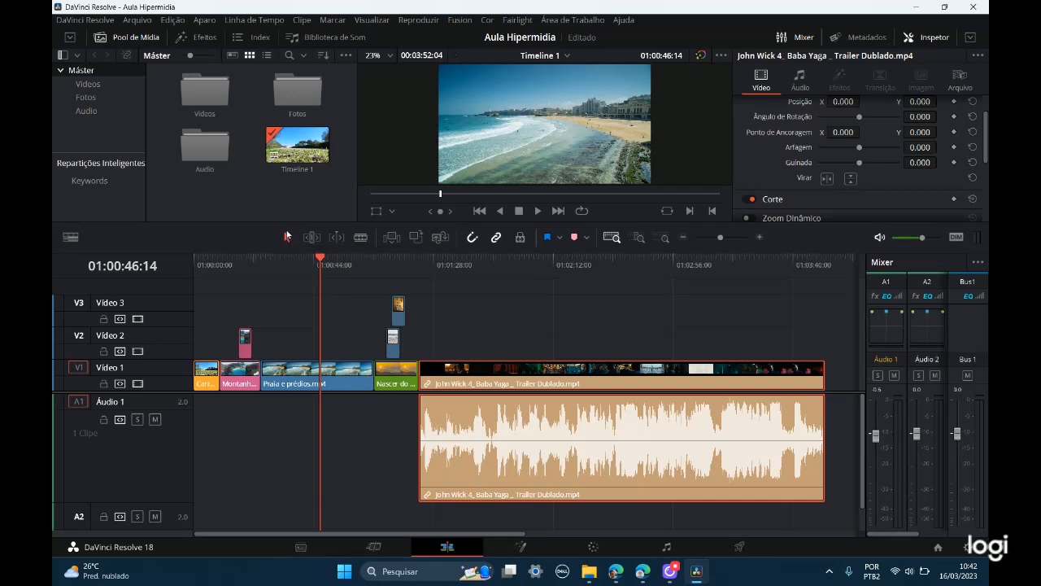
Step: Split Praia e prédios.mp4 at 01:00:49:01 on Vídeo 1 with the blade edit mode, placing the playhead there as the cutting guide
{"action": "left_click", "coordinate": [362, 237]}
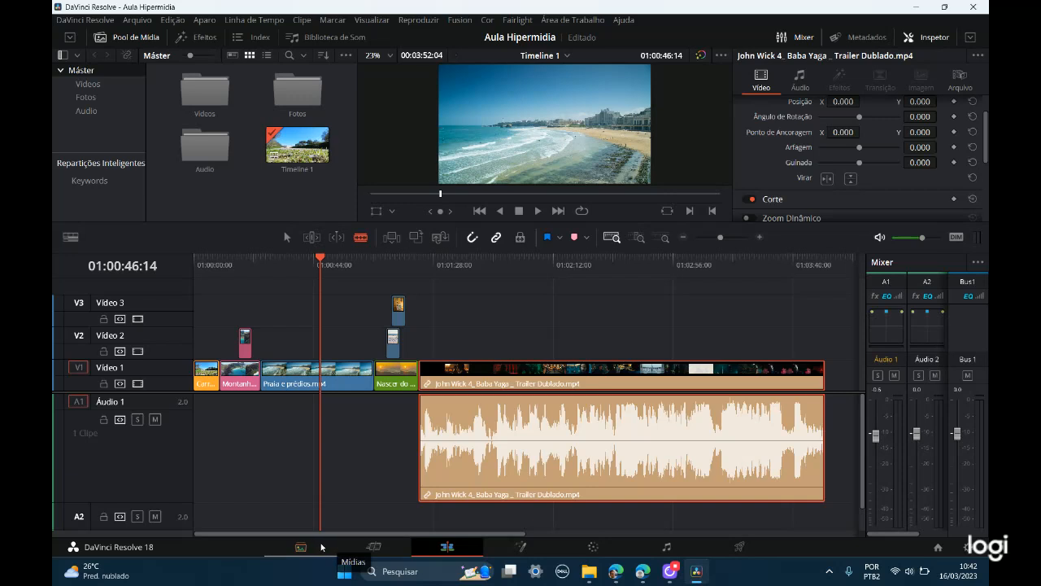
{"action": "left_click_drag", "start_coordinate": [454, 534], "coordinate": [379, 534]}
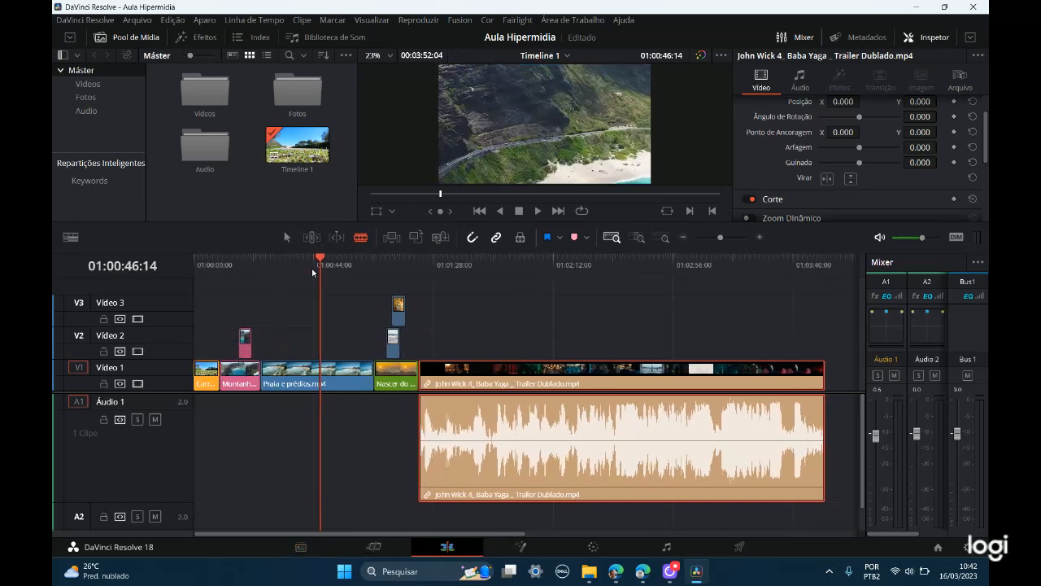
{"action": "mouse_move", "coordinate": [320, 260]}
{"action": "left_mouse_down"}
{"action": "mouse_move", "coordinate": [253, 260]}
{"action": "mouse_move", "coordinate": [319, 264]}
{"action": "mouse_move", "coordinate": [327, 279]}
{"action": "left_mouse_up"}
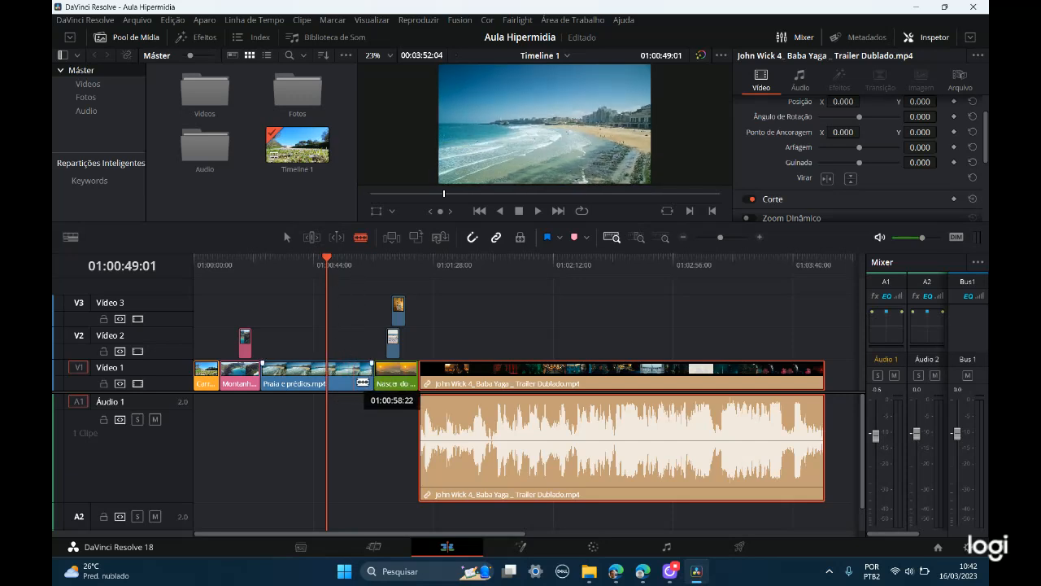
{"action": "key", "text": "ctrl"}
{"action": "key", "text": "ctrl"}
{"action": "key", "text": "ctrl"}
{"action": "key", "text": "ctrl"}
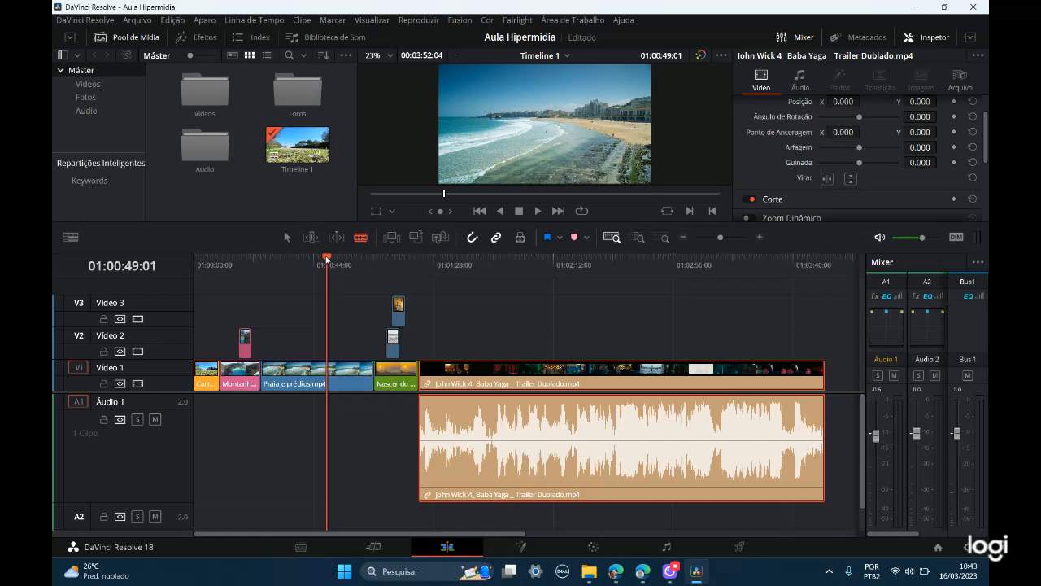
{"action": "key", "text": "ctrl"}
{"action": "key", "text": "ctrl"}
{"action": "key", "text": "ctrl"}
{"action": "key", "text": "ctrl"}
{"action": "key", "text": "ctrl"}
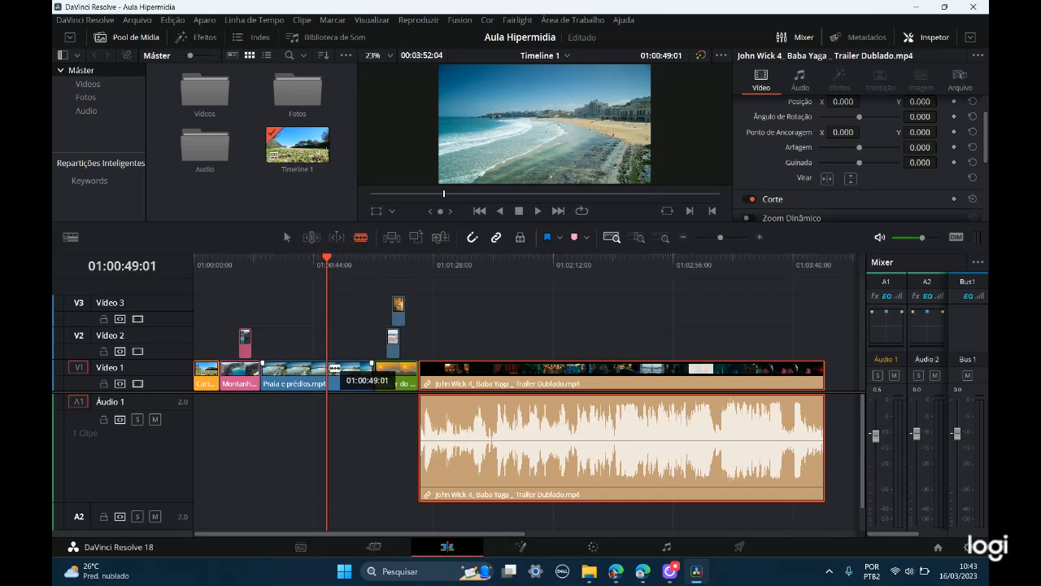
{"action": "key", "text": "ctrl"}
{"action": "key", "text": "ctrl"}
{"action": "left_click", "coordinate": [333, 369]}
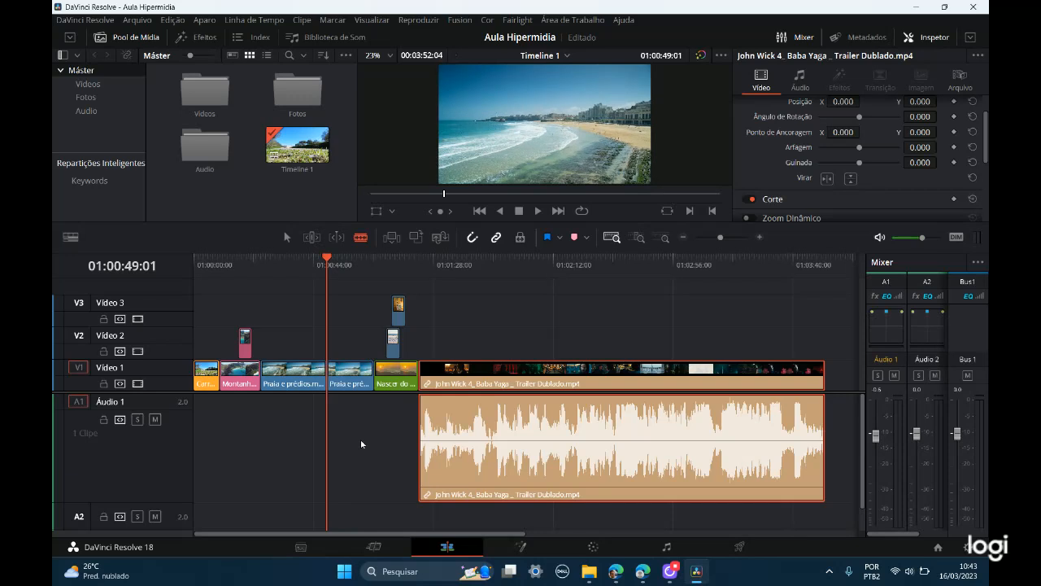
Step: Return to selection mode and inspect the split clip around 01:00:53:07 in detail zoom, ending in custom zoom
{"action": "left_click_drag", "start_coordinate": [327, 259], "coordinate": [362, 259]}
{"action": "left_click", "coordinate": [288, 239]}
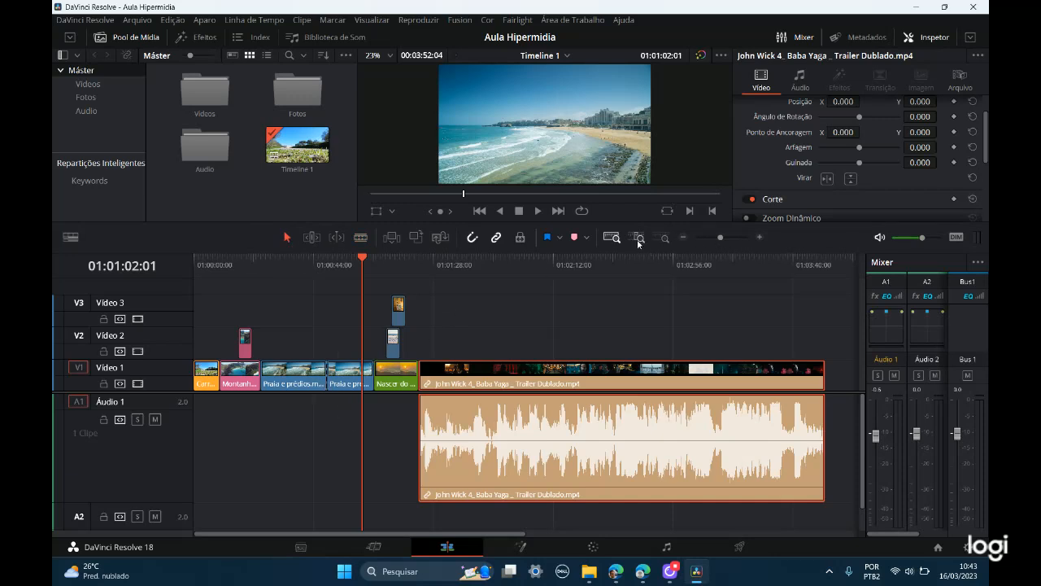
{"action": "left_click_drag", "start_coordinate": [364, 259], "coordinate": [328, 258]}
{"action": "left_click", "coordinate": [339, 260]}
{"action": "left_click", "coordinate": [640, 237]}
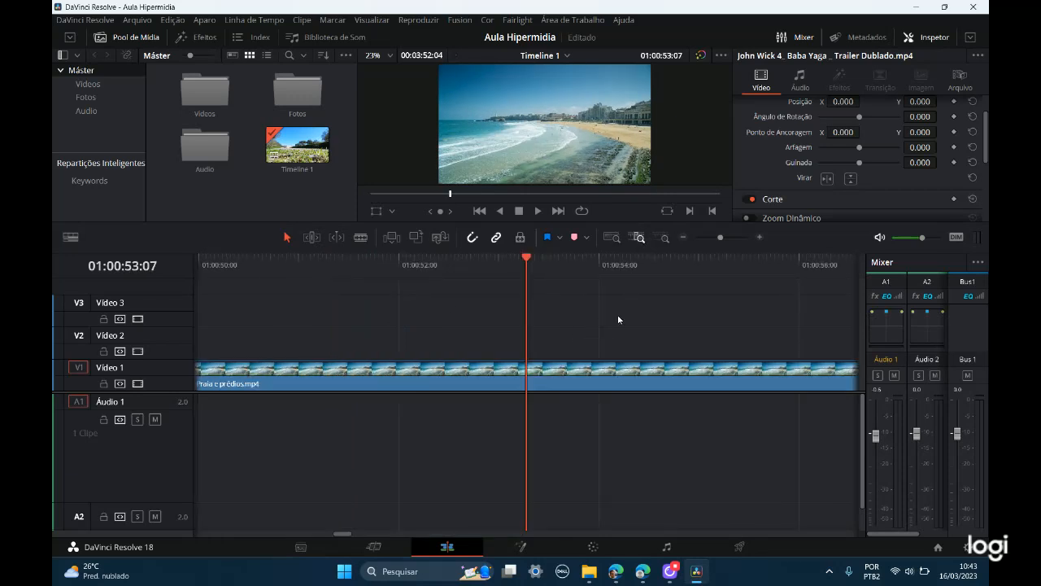
{"action": "left_click", "coordinate": [665, 237]}
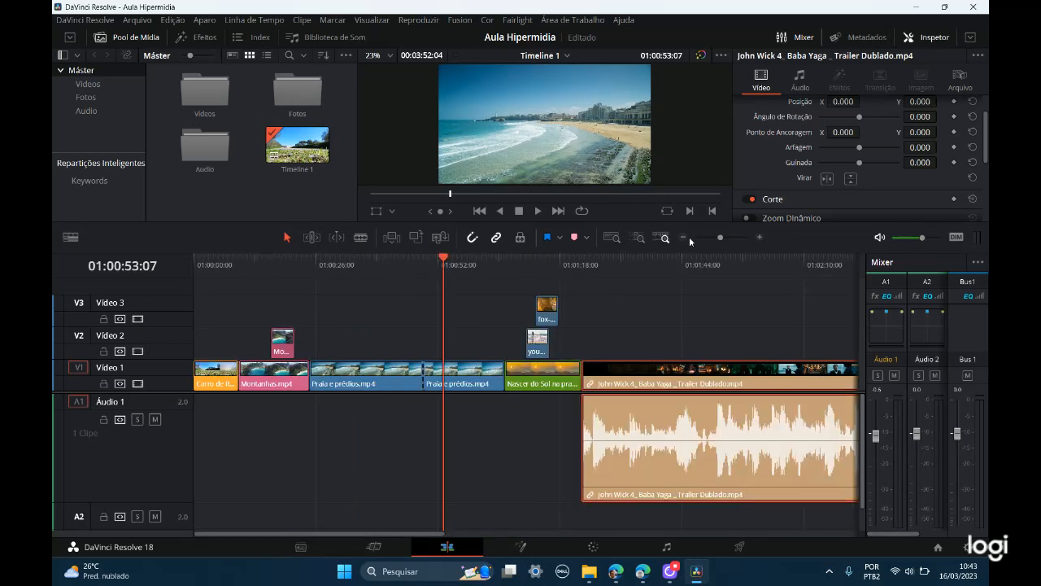
Step: Move the second Praia e prédios.mp4 segment to the playhead and back against the first segment, and undo both moves
{"action": "left_click", "coordinate": [424, 388]}
{"action": "left_click", "coordinate": [425, 388]}
{"action": "left_click_drag", "start_coordinate": [437, 377], "coordinate": [452, 378]}
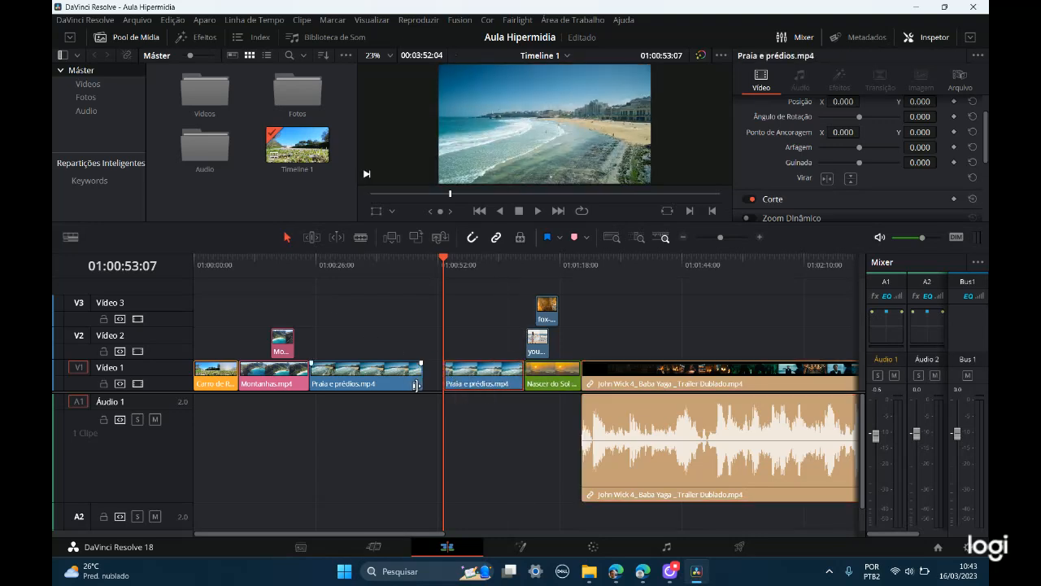
{"action": "left_click", "coordinate": [434, 382]}
{"action": "left_click_drag", "start_coordinate": [463, 383], "coordinate": [444, 383]}
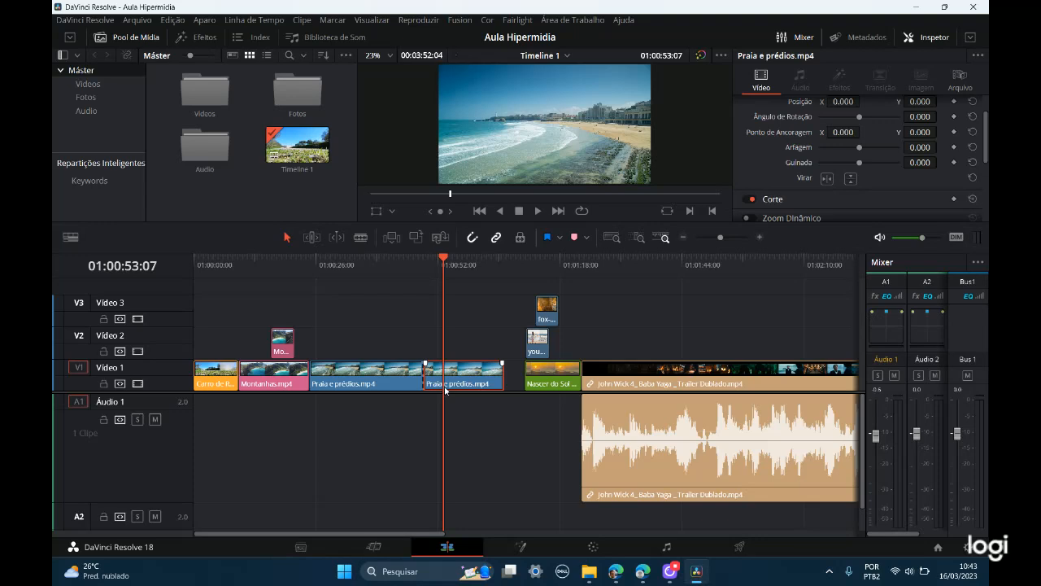
{"action": "key", "text": "ctrl+z"}
{"action": "key", "text": "ctrl+z"}
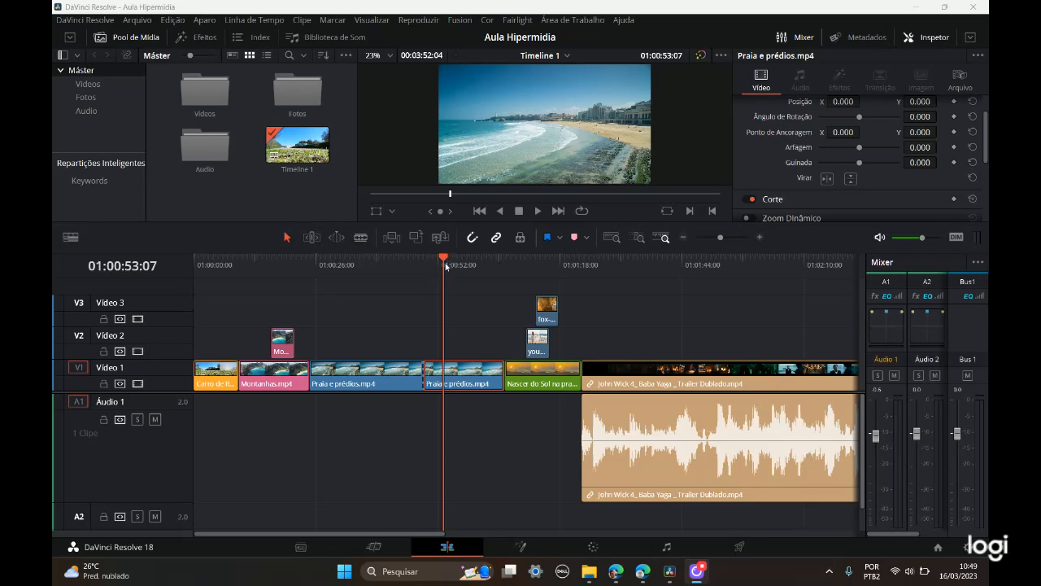
Step: Move the playhead to 01:00:42:02, preview cut positions on the trailer clip in blade mode, and return to selection mode
{"action": "left_click_drag", "start_coordinate": [443, 260], "coordinate": [390, 261]}
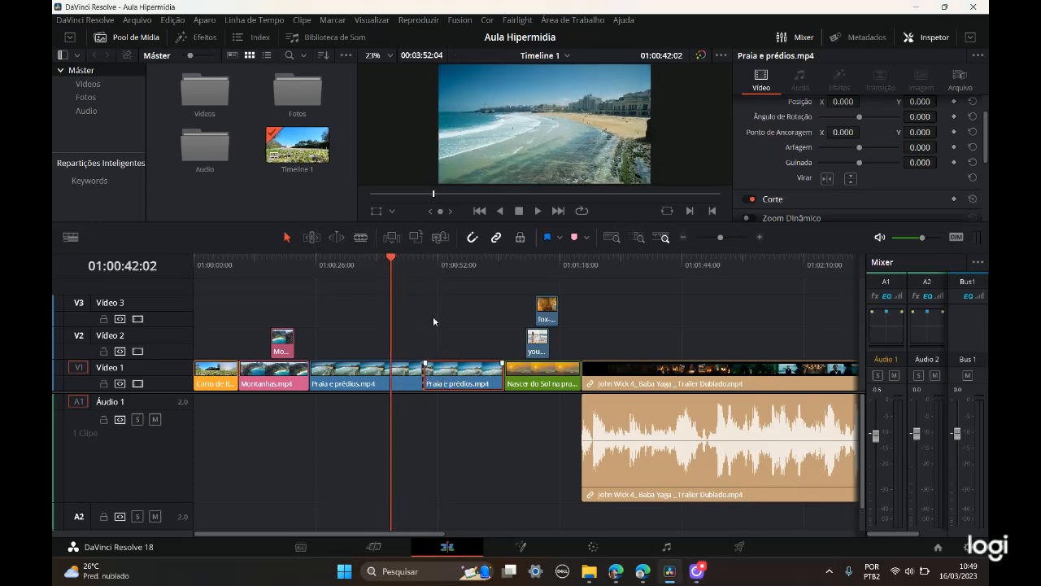
{"action": "left_click", "coordinate": [361, 237]}
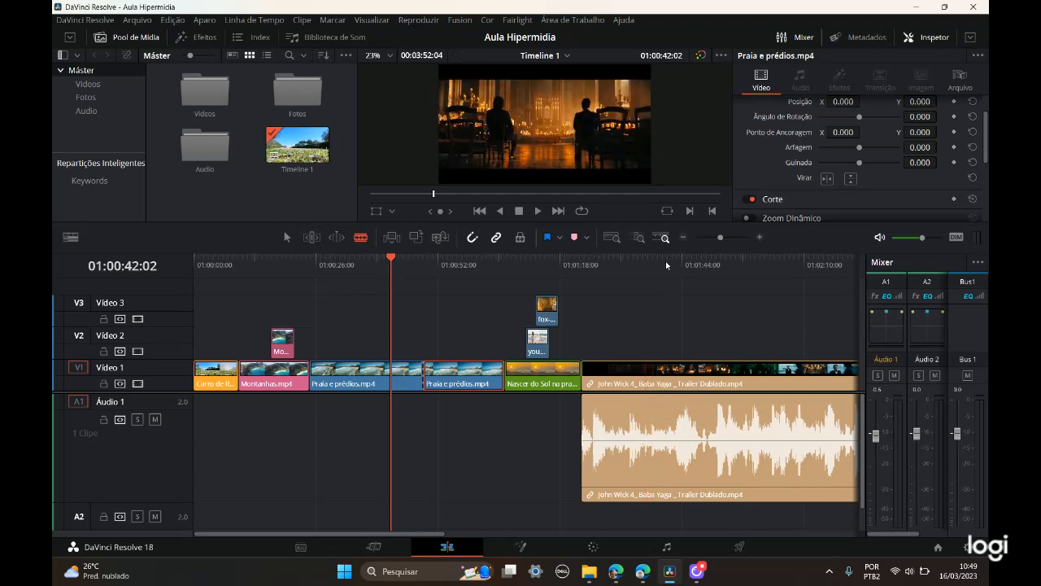
{"action": "key", "text": "ctrl"}
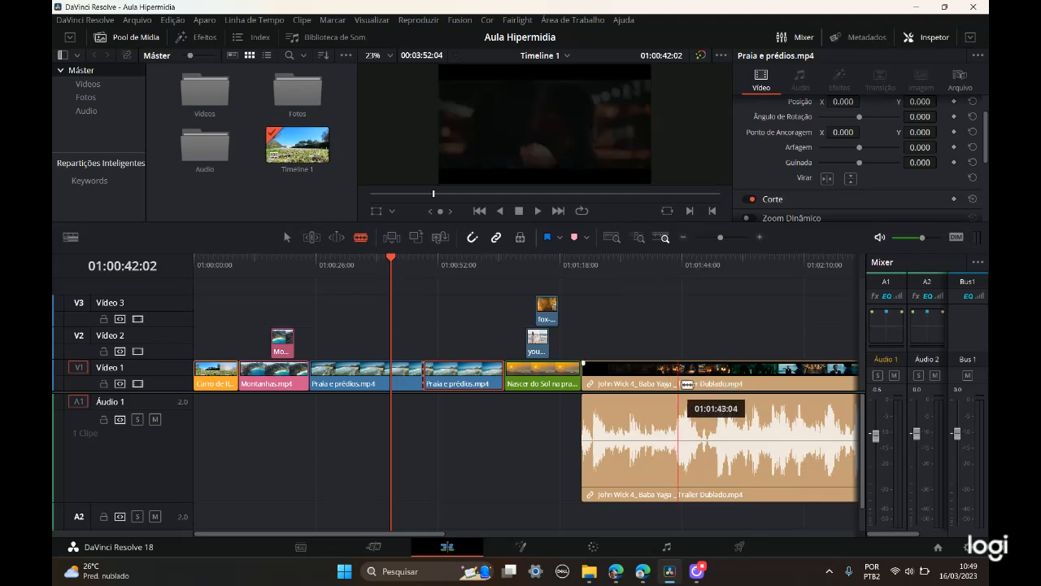
{"action": "key", "text": "ctrl"}
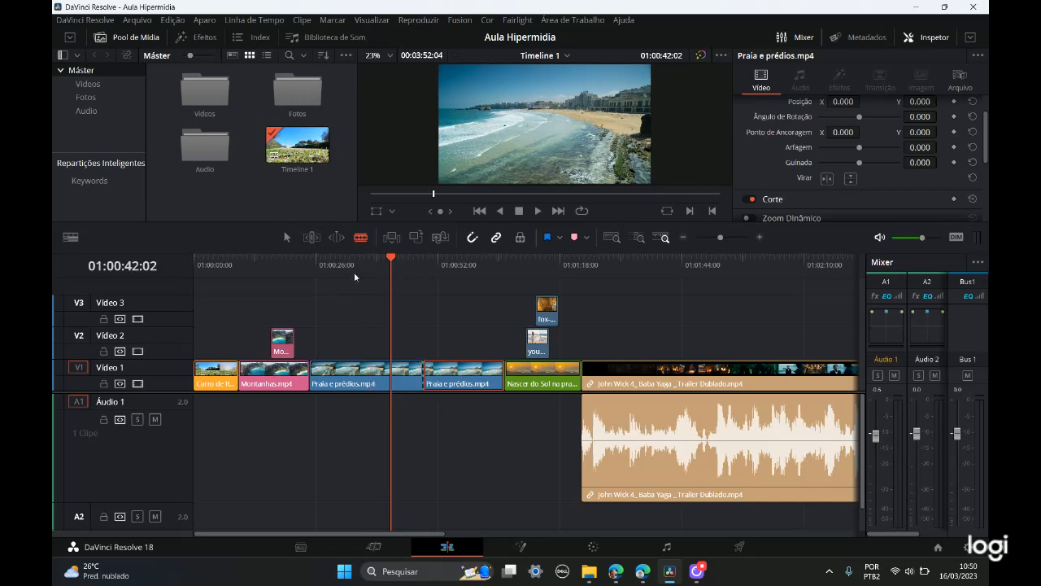
{"action": "left_click", "coordinate": [288, 238]}
Step: Delete the second Praia e prédios.mp4 segment leaving a gap on Vídeo 1, and undo the deletion
{"action": "left_click", "coordinate": [467, 376]}
{"action": "left_click", "coordinate": [466, 376]}
{"action": "key", "text": "BackSpace"}
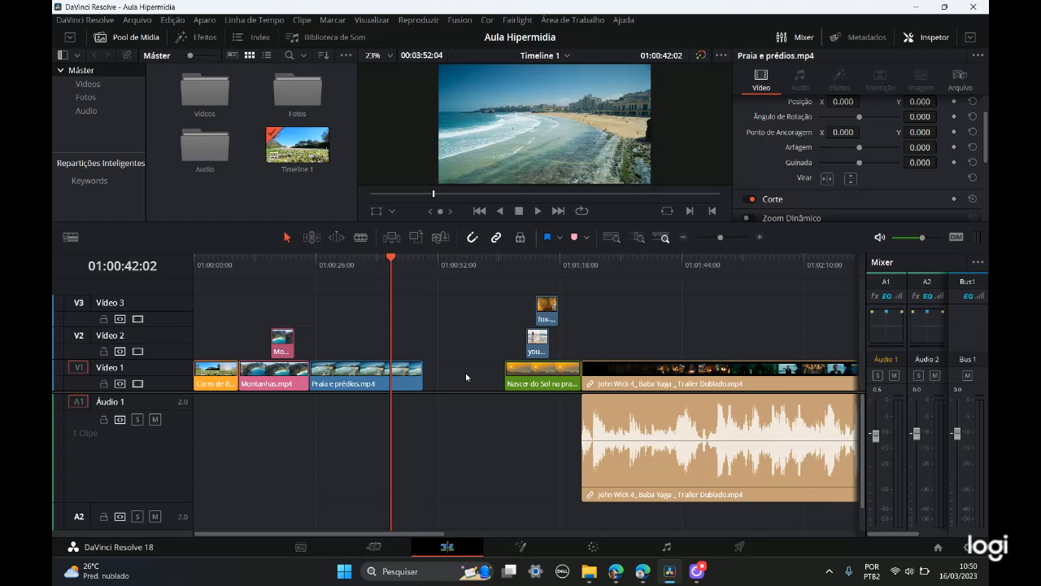
{"action": "key", "text": "ctrl+z"}
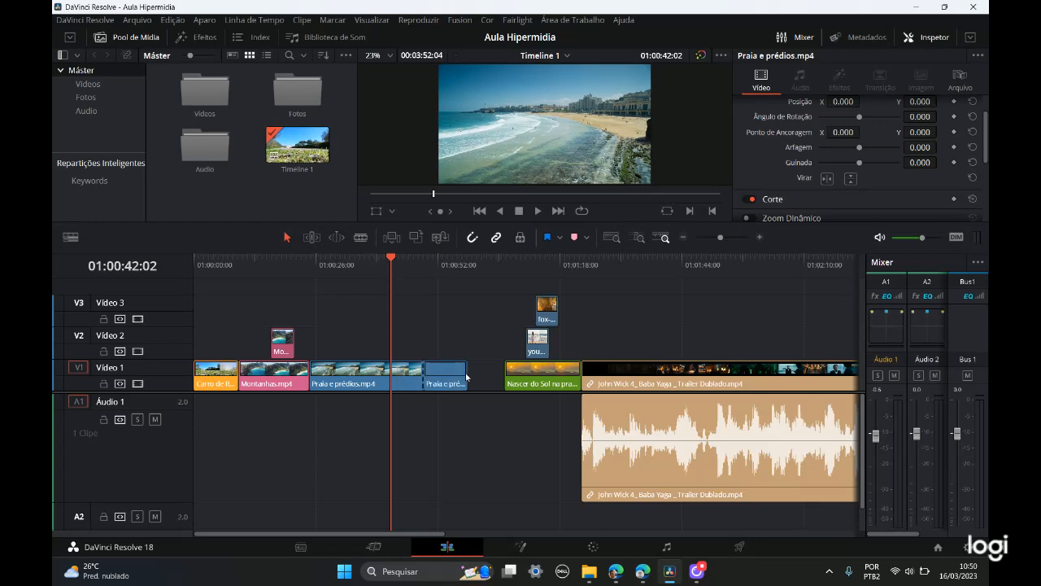
Step: Save the project and ripple delete the second Praia e prédios.mp4 segment so the following clips close the gap
{"action": "key", "text": "ctrl+s"}
{"action": "left_click", "coordinate": [467, 376]}
{"action": "key", "text": "Delete"}
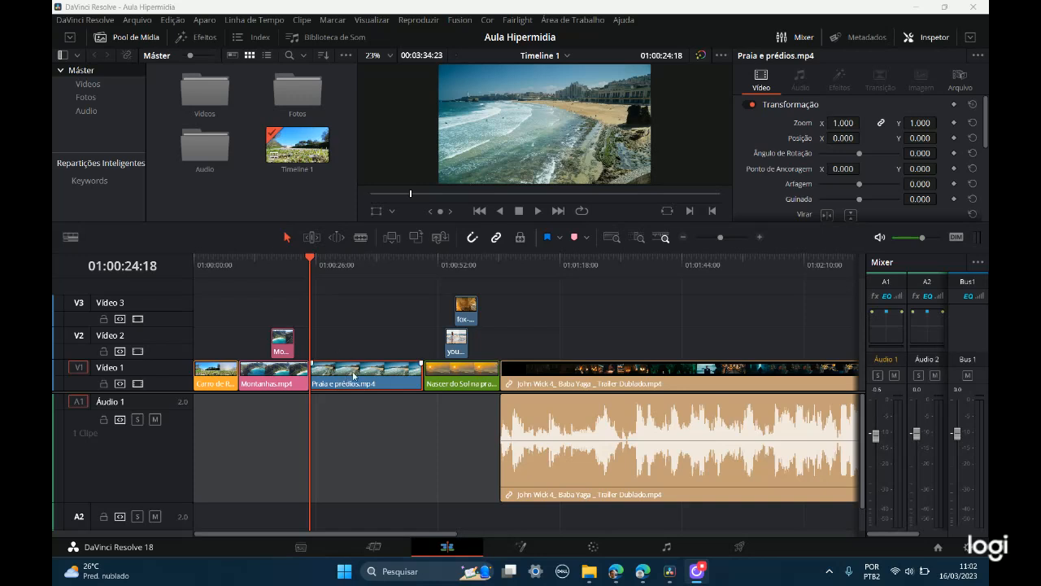
Step: Swap Praia e prédios.mp4 with Nascer do Sol na praia.mp4 on Vídeo 1 without overwriting either, and restore their original order
{"action": "mouse_move", "coordinate": [334, 382]}
{"action": "left_mouse_down"}
{"action": "mouse_move", "coordinate": [405, 384]}
{"action": "mouse_move", "coordinate": [321, 382]}
{"action": "mouse_move", "coordinate": [411, 379]}
{"action": "mouse_move", "coordinate": [336, 379]}
{"action": "left_mouse_up"}
{"action": "left_click", "coordinate": [439, 375]}
{"action": "left_click", "coordinate": [403, 383]}
{"action": "left_click", "coordinate": [379, 385]}
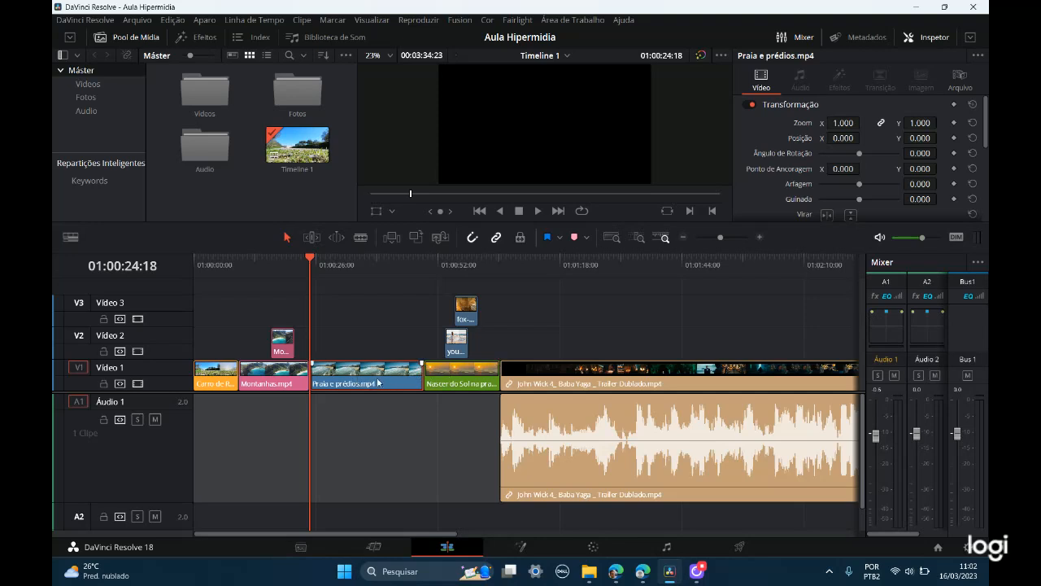
{"action": "left_click_drag", "start_coordinate": [379, 382], "coordinate": [426, 382]}
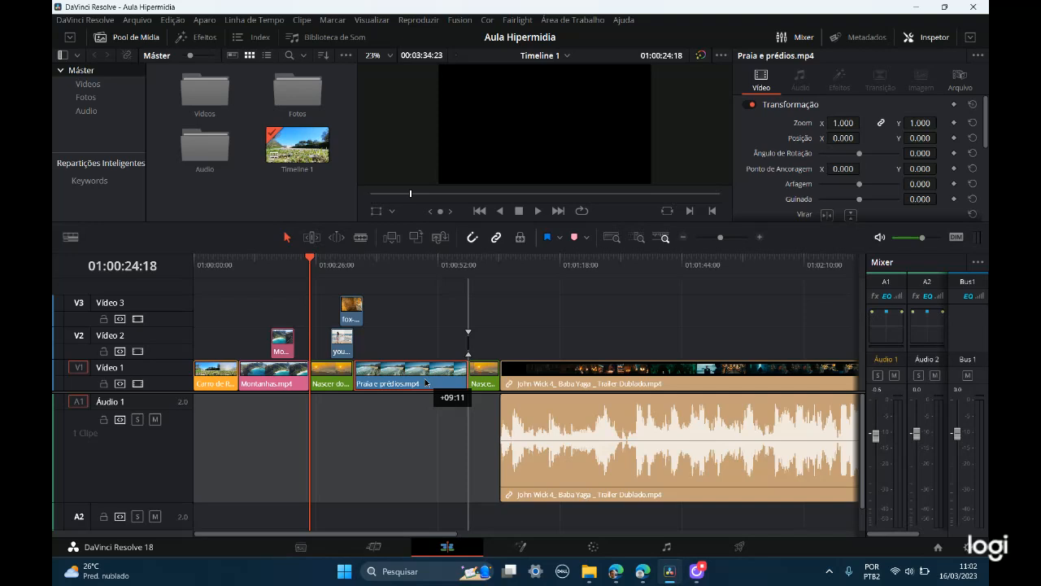
{"action": "left_click_drag", "start_coordinate": [426, 383], "coordinate": [459, 382]}
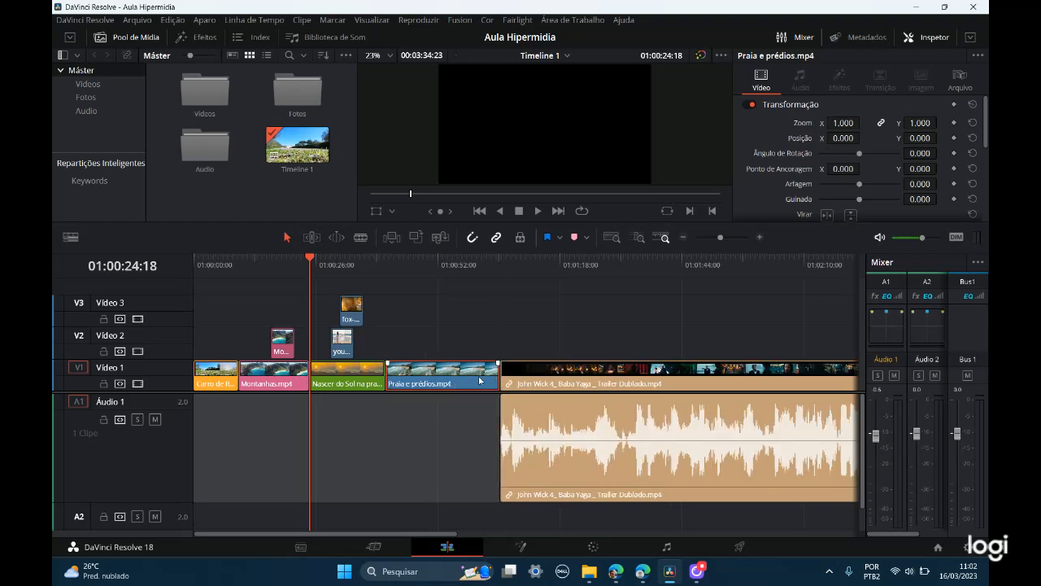
{"action": "left_click", "coordinate": [445, 379]}
{"action": "left_click_drag", "start_coordinate": [445, 386], "coordinate": [374, 385]}
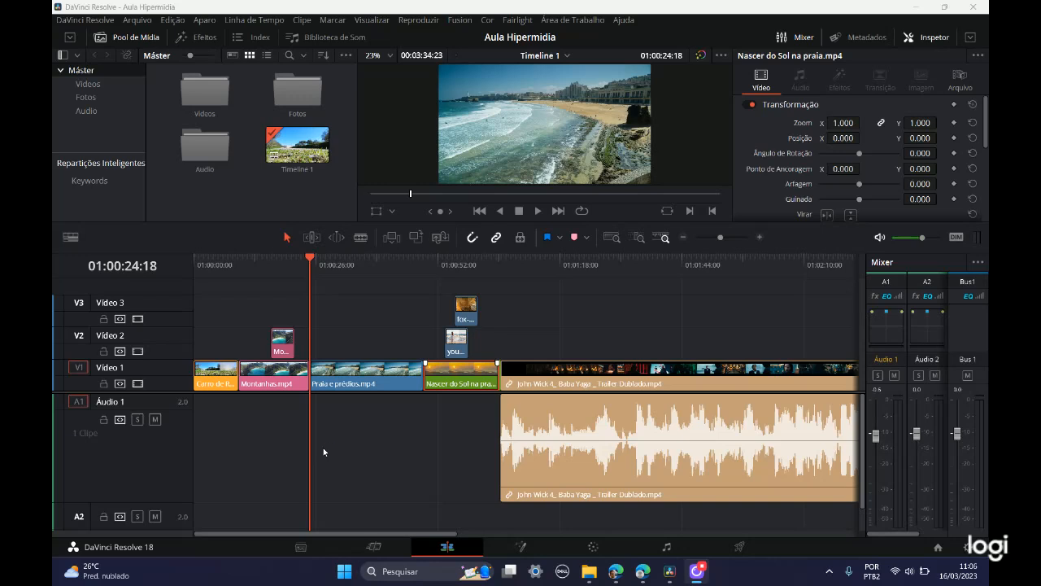
Step: Delete the whole Praia e prédios.mp4 clip leaving a gap before Nascer do Sol na praia.mp4, and undo the deletion
{"action": "left_click", "coordinate": [367, 387]}
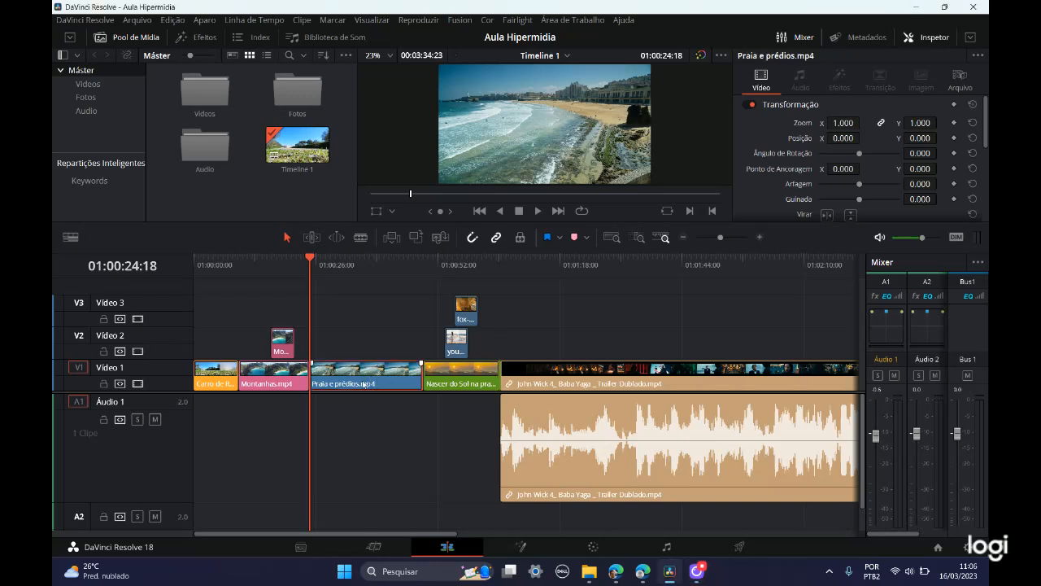
{"action": "left_click", "coordinate": [345, 388]}
{"action": "key", "text": "Delete"}
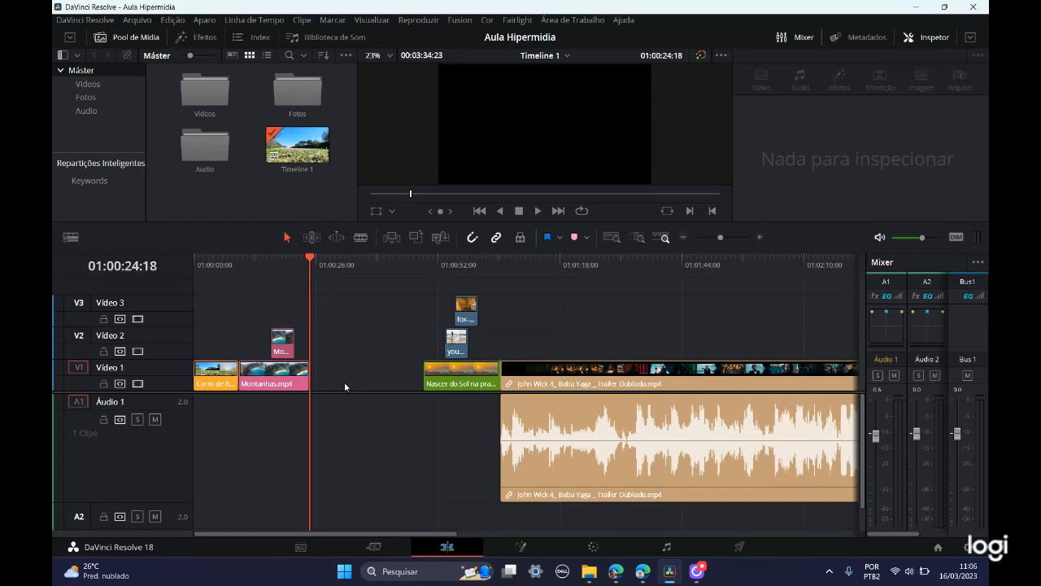
{"action": "key", "text": "ctrl+z"}
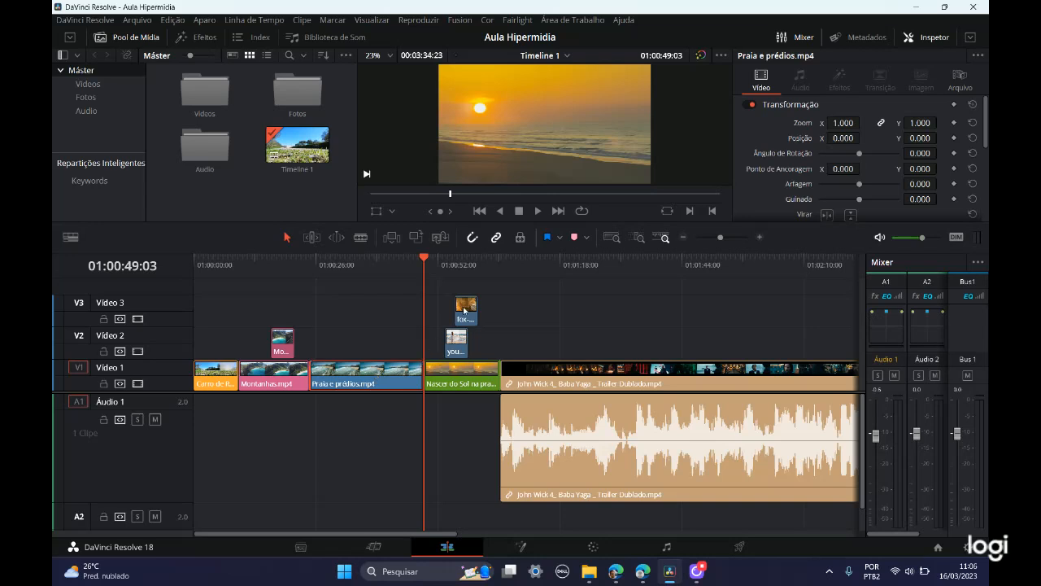
Step: Return the playhead to 01:00:24:18 and ripple cut Praia e prédios.mp4 from Vídeo 1
{"action": "key", "text": "Up"}
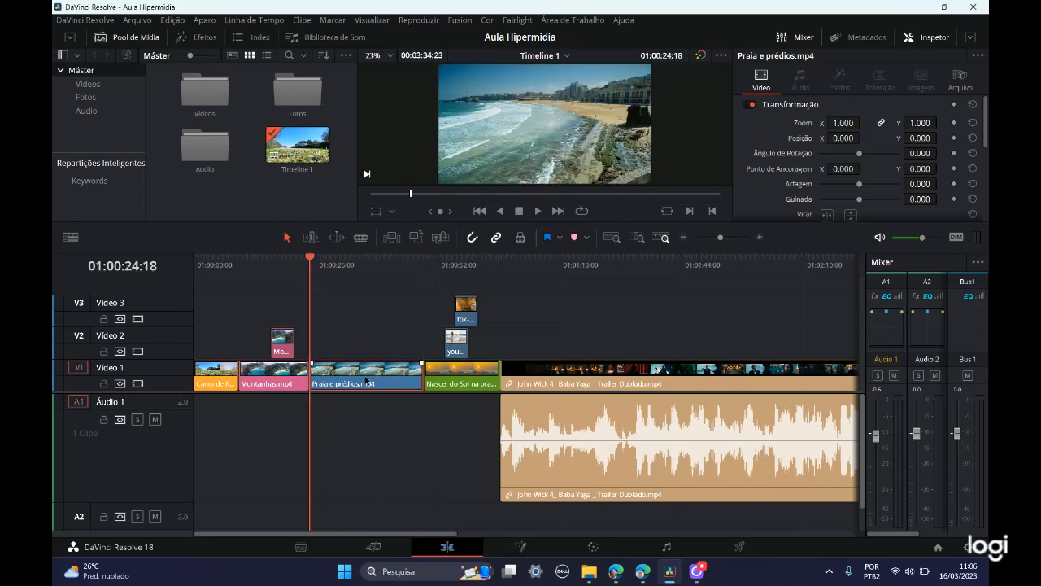
{"action": "left_click", "coordinate": [468, 383]}
{"action": "left_click", "coordinate": [382, 385]}
{"action": "left_click", "coordinate": [174, 20]}
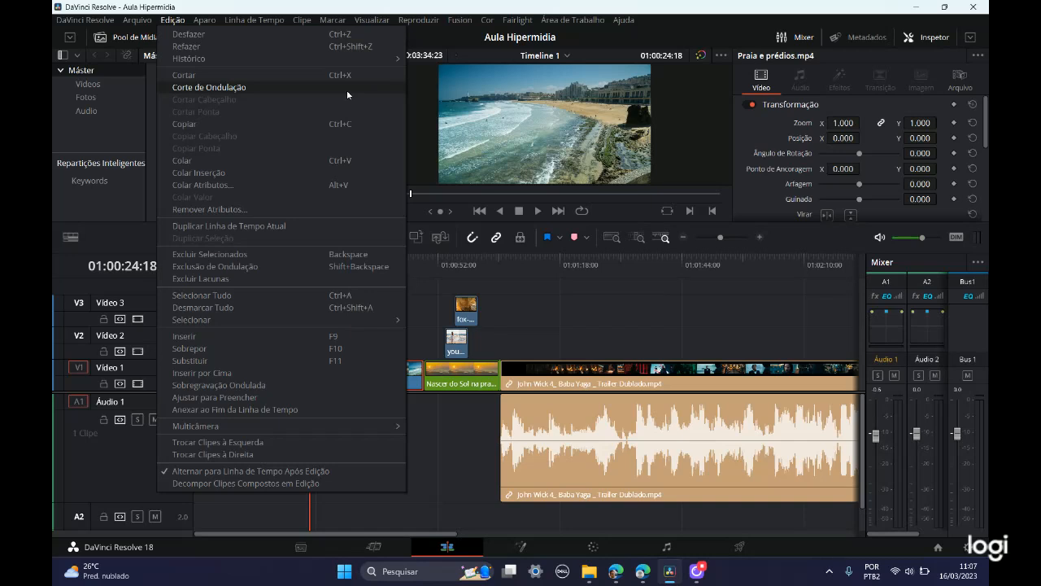
{"action": "left_click", "coordinate": [240, 88]}
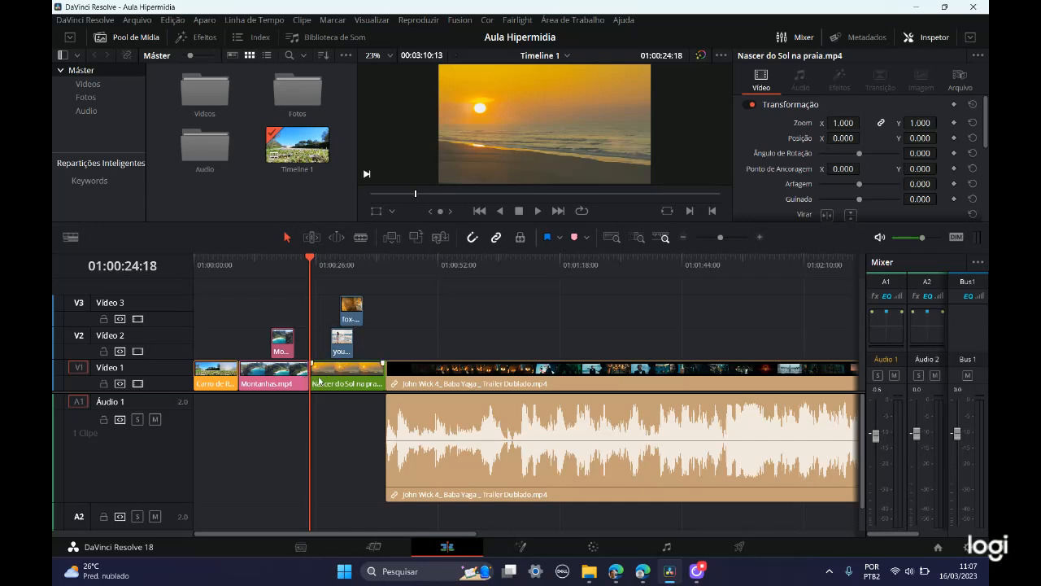
Step: Try a regular paste of the cut clip at 01:00:40:24, undo it, and paste-insert the clip there before the trailer
{"action": "left_click", "coordinate": [313, 380]}
{"action": "left_click_drag", "start_coordinate": [314, 259], "coordinate": [389, 273]}
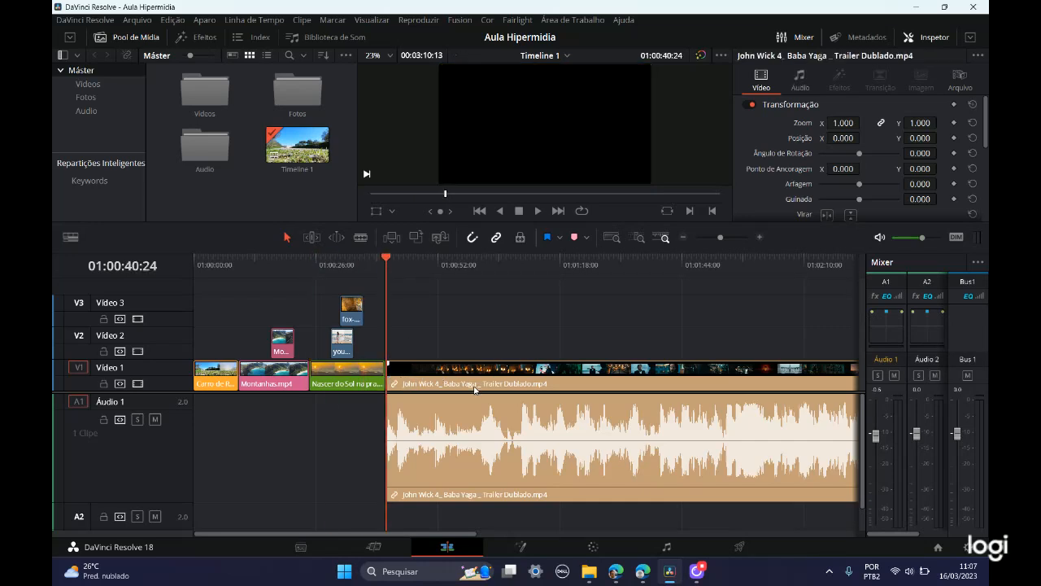
{"action": "key", "text": "ctrl+v"}
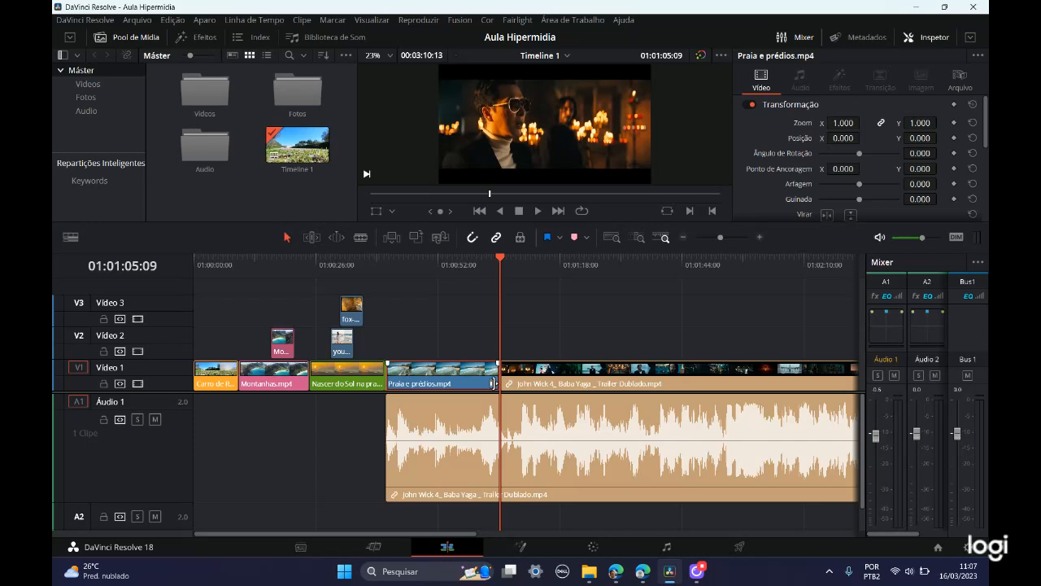
{"action": "key", "text": "ctrl+z"}
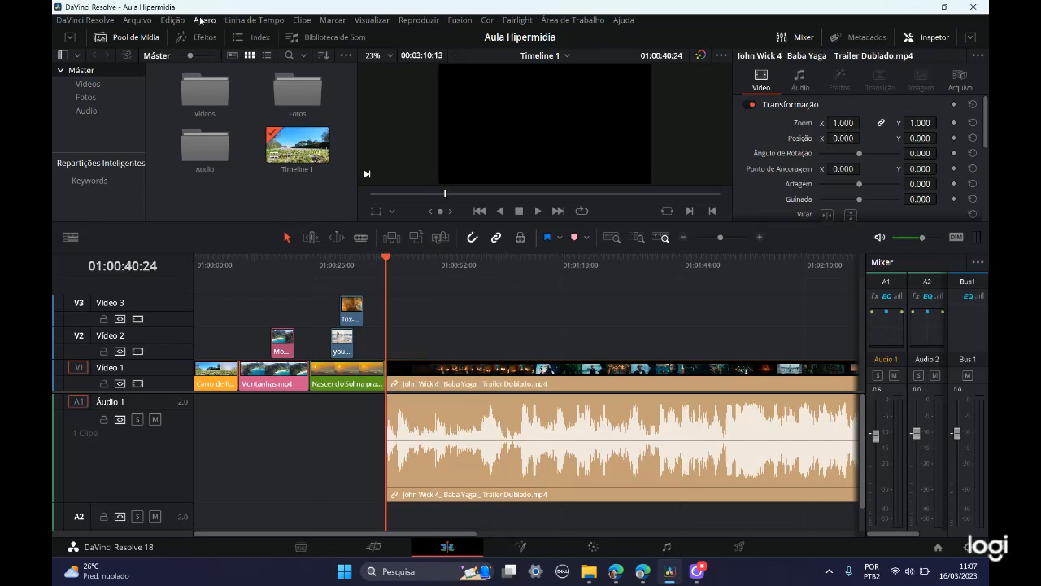
{"action": "left_click", "coordinate": [172, 20]}
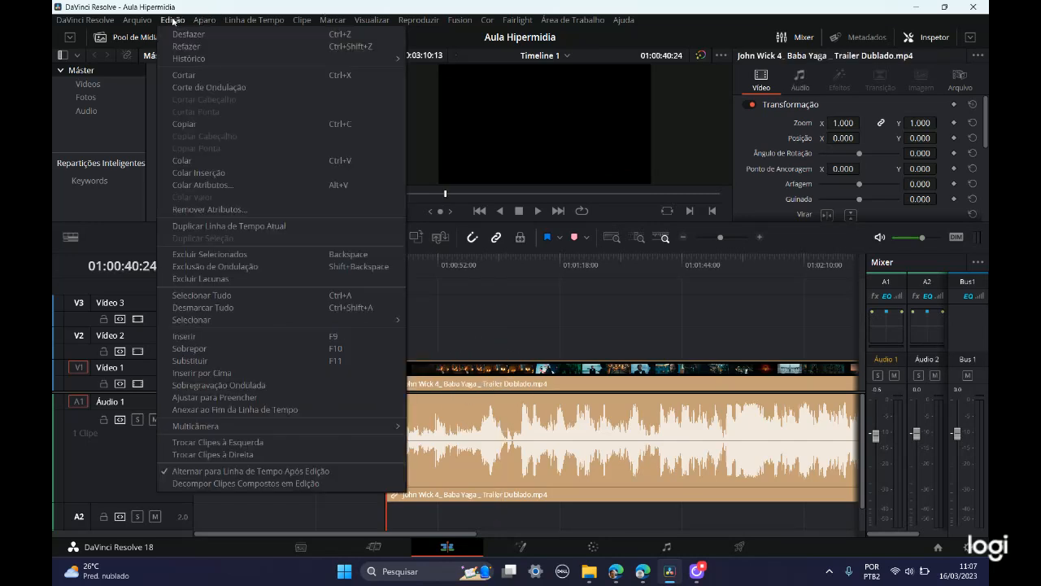
{"action": "left_click", "coordinate": [218, 174]}
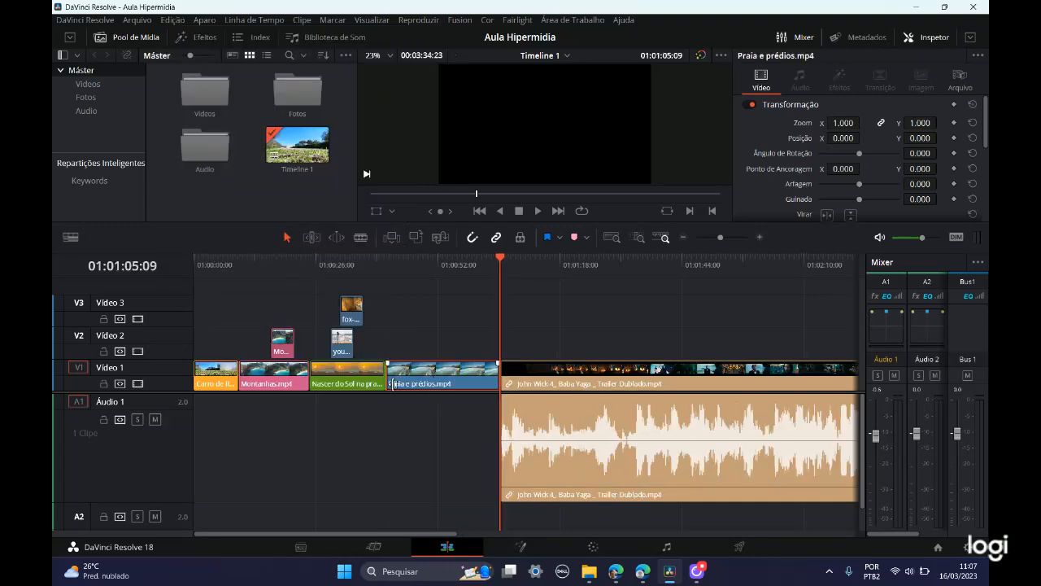
{"action": "left_click", "coordinate": [432, 391]}
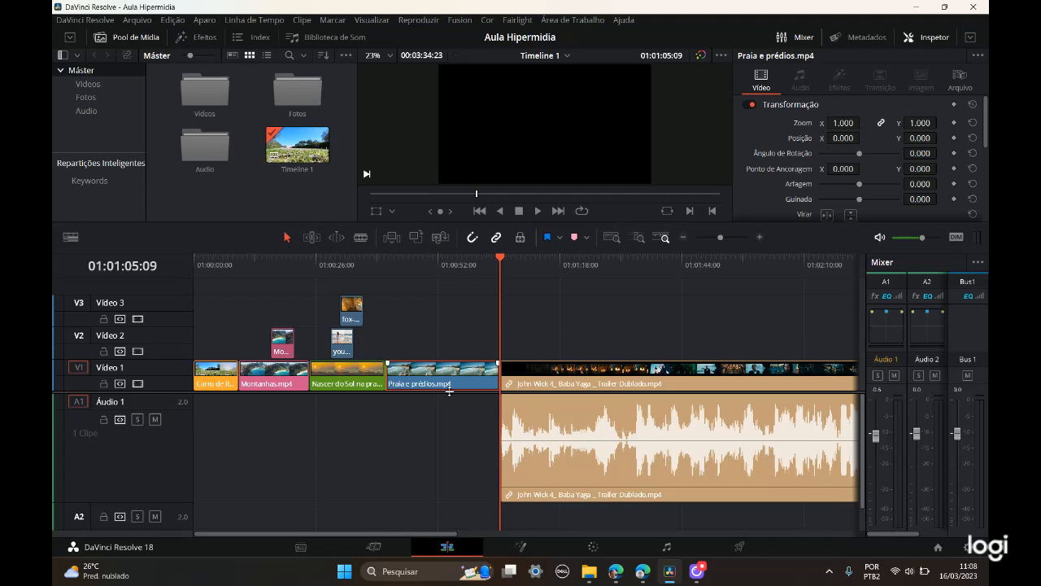
{"action": "left_click", "coordinate": [173, 20]}
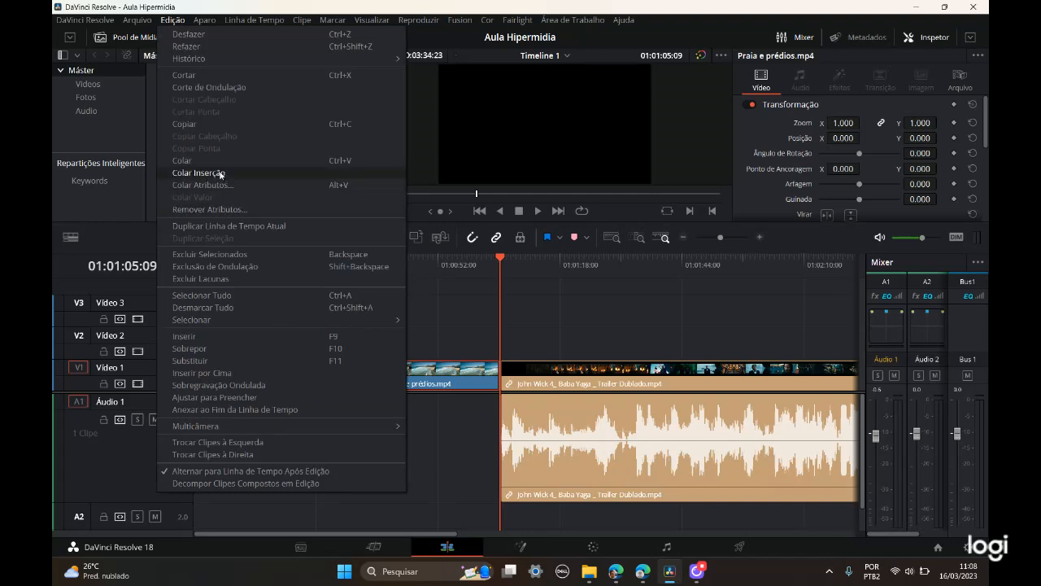
{"action": "left_click", "coordinate": [447, 410]}
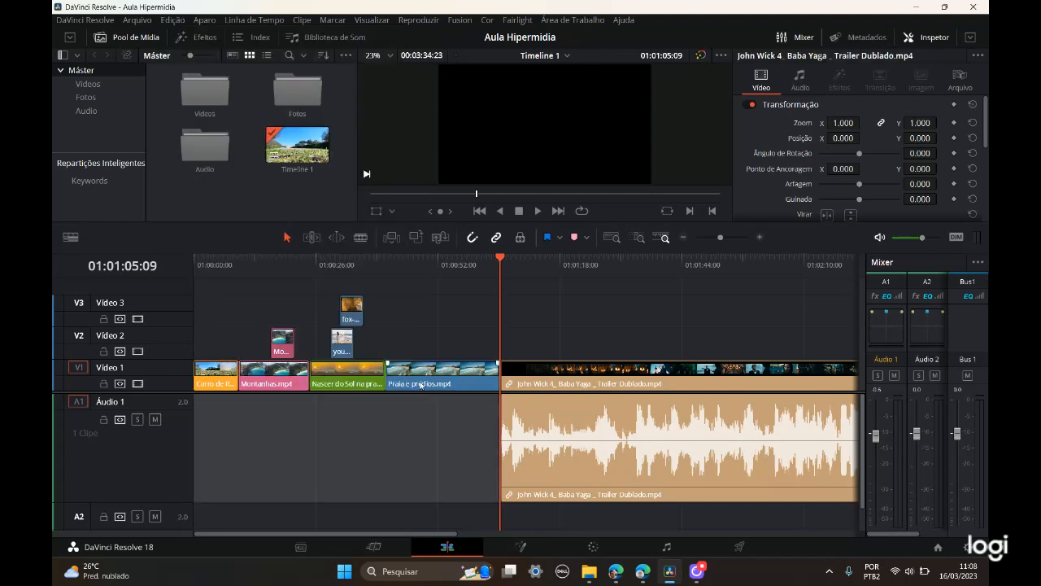
Step: Duplicate Praia e prédios.mp4 onto Vídeo 3 at about 01:01:18:00 above the trailer, and delete the copy
{"action": "left_click", "coordinate": [429, 387]}
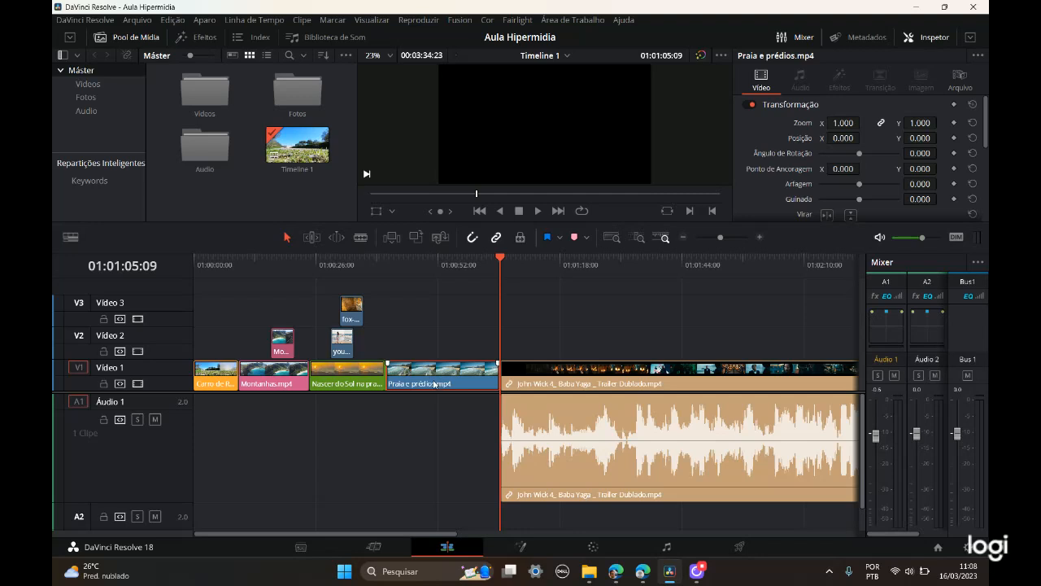
{"action": "left_click_drag", "start_coordinate": [438, 385], "coordinate": [611, 319]}
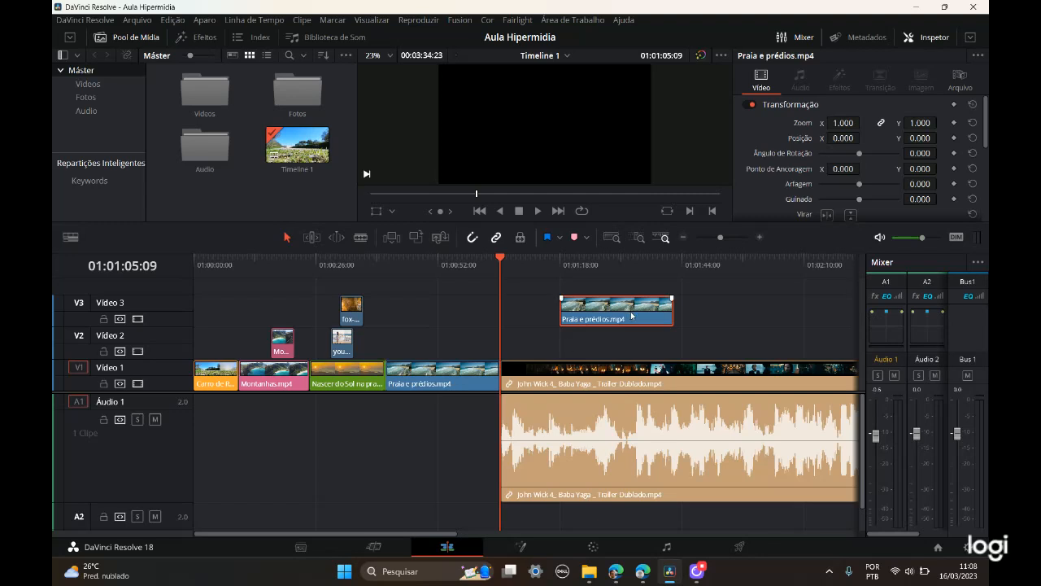
{"action": "key", "text": "Delete"}
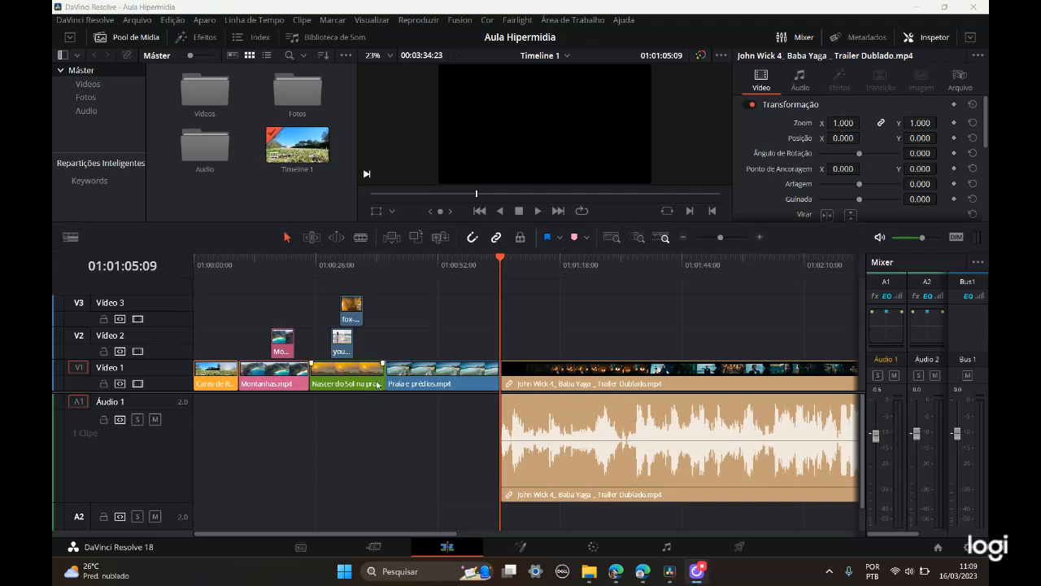
Step: Move Praia e prédios.mp4 ahead of Nascer do Sol na praia.mp4 on Vídeo 1 by swapping the two without overwriting
{"action": "mouse_move", "coordinate": [431, 386]}
{"action": "left_mouse_down"}
{"action": "mouse_move", "coordinate": [368, 385]}
{"action": "mouse_move", "coordinate": [442, 387]}
{"action": "mouse_move", "coordinate": [399, 387]}
{"action": "mouse_move", "coordinate": [411, 386]}
{"action": "left_mouse_up"}
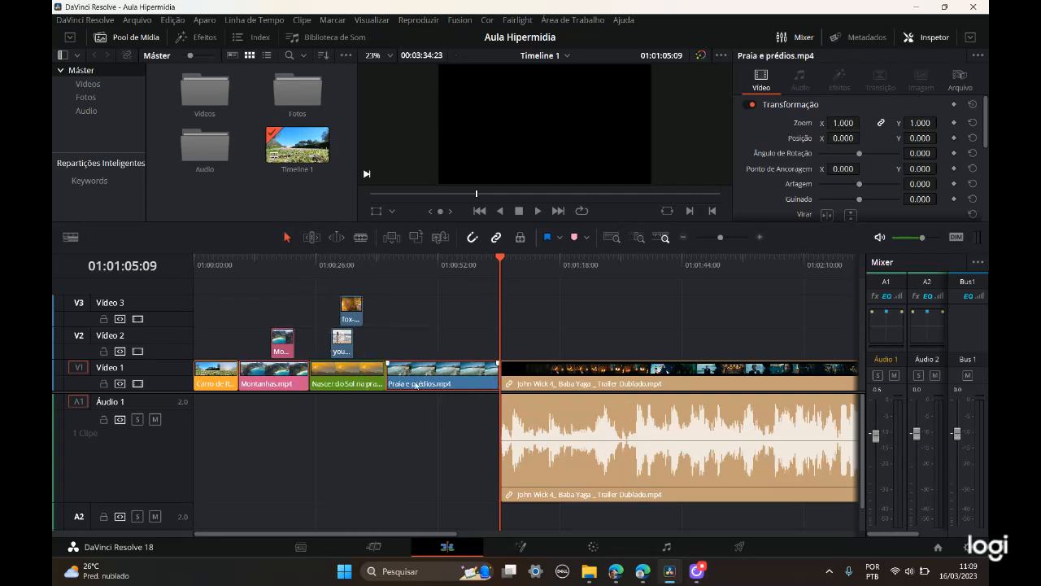
{"action": "left_click", "coordinate": [420, 380]}
{"action": "left_click_drag", "start_coordinate": [413, 382], "coordinate": [343, 388]}
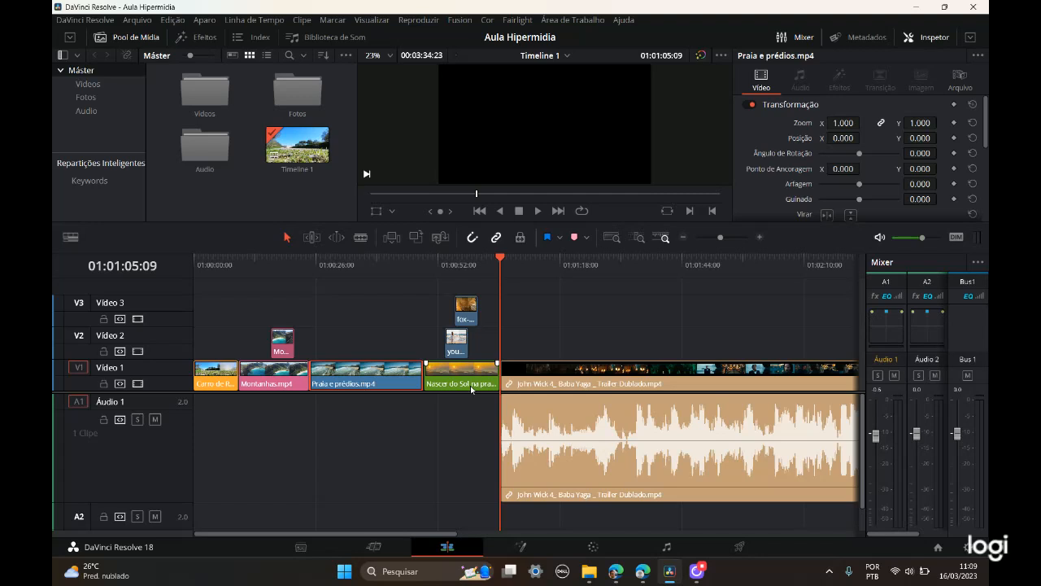
Step: Select the four Vídeo 1 clips before the trailer together, examine their shared video properties in the Inspector, and clear the selection
{"action": "left_click", "coordinate": [247, 417]}
{"action": "left_click", "coordinate": [216, 384]}
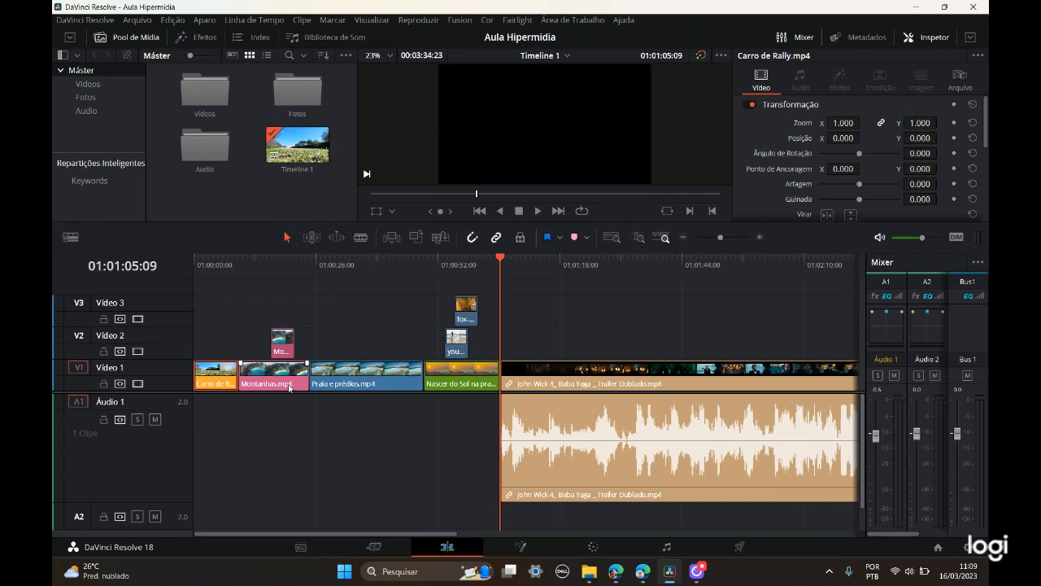
{"action": "left_click", "coordinate": [340, 376], "text": "shift"}
{"action": "left_click", "coordinate": [460, 382], "text": "shift"}
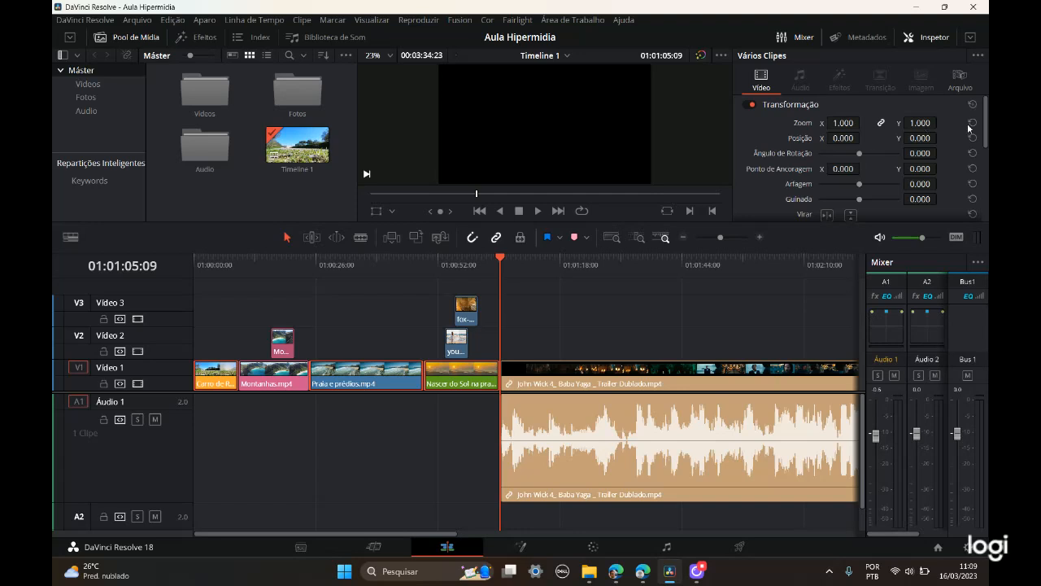
{"action": "scroll", "coordinate": [987, 133], "scroll_direction": "down", "scroll_amount": 5}
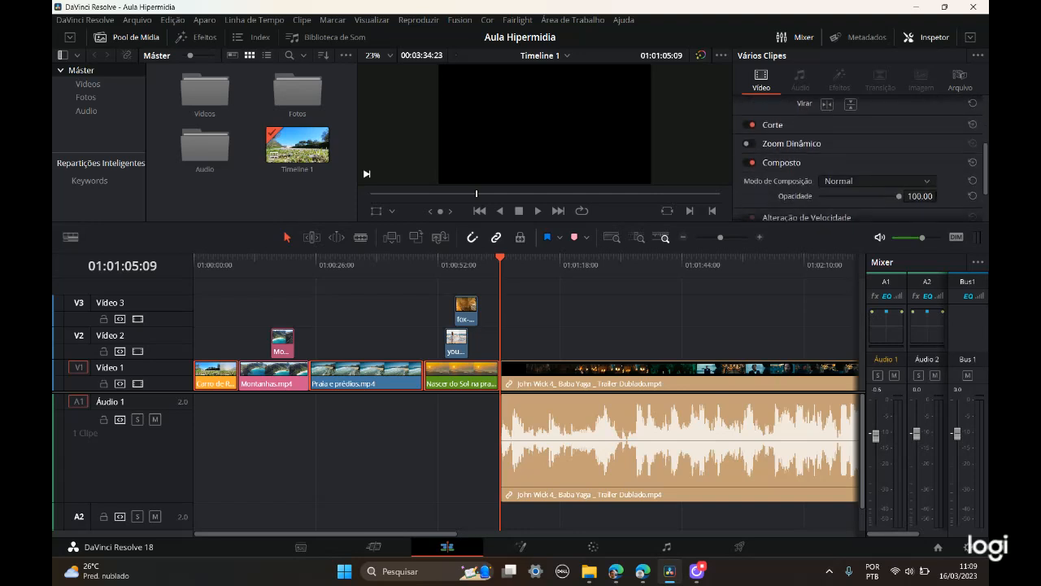
{"action": "scroll", "coordinate": [920, 149], "scroll_direction": "up", "scroll_amount": 5}
{"action": "key", "text": "ctrl"}
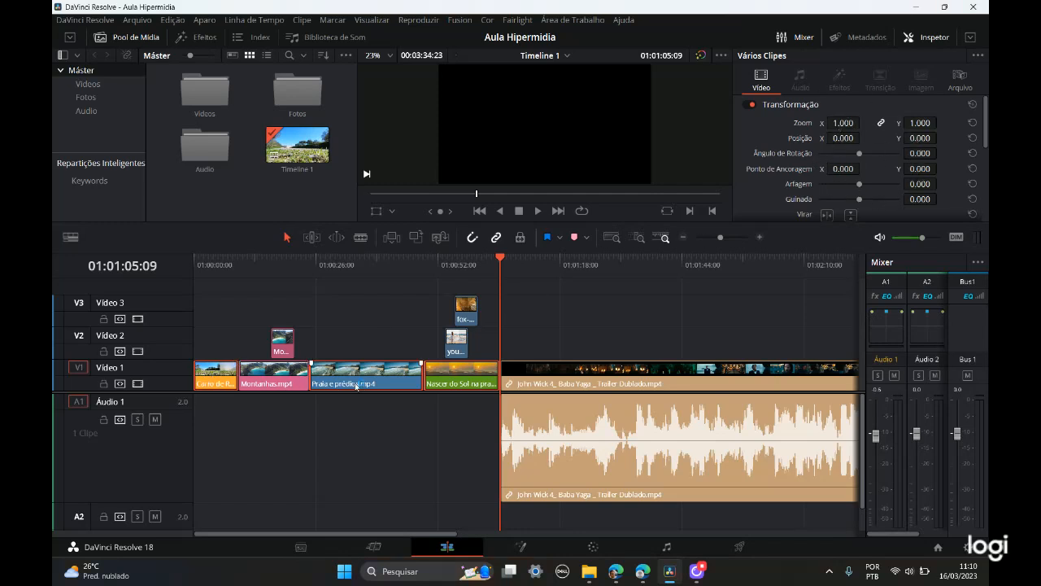
{"action": "left_click", "coordinate": [412, 474]}
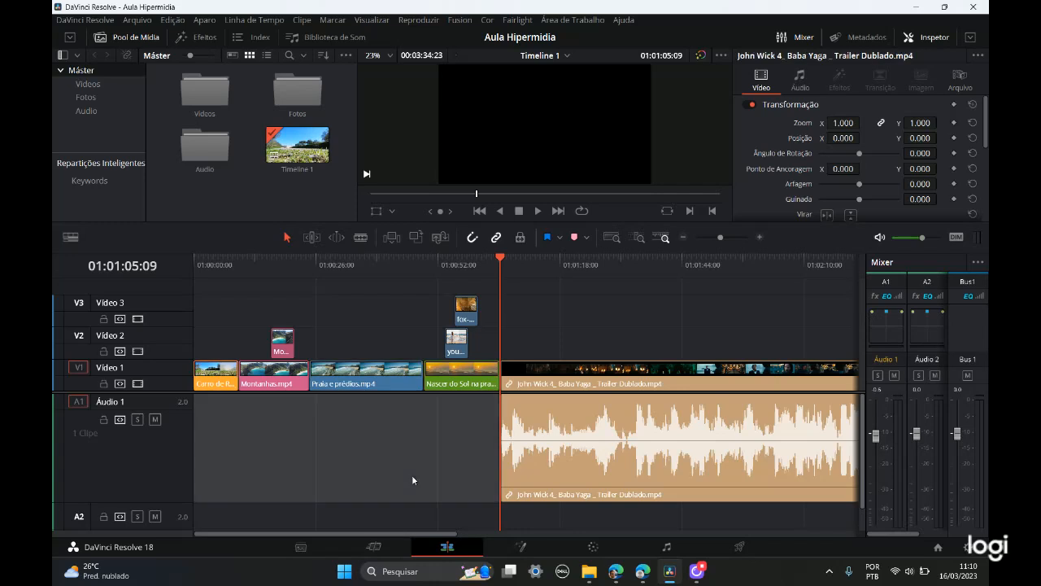
{"action": "left_click", "coordinate": [388, 437]}
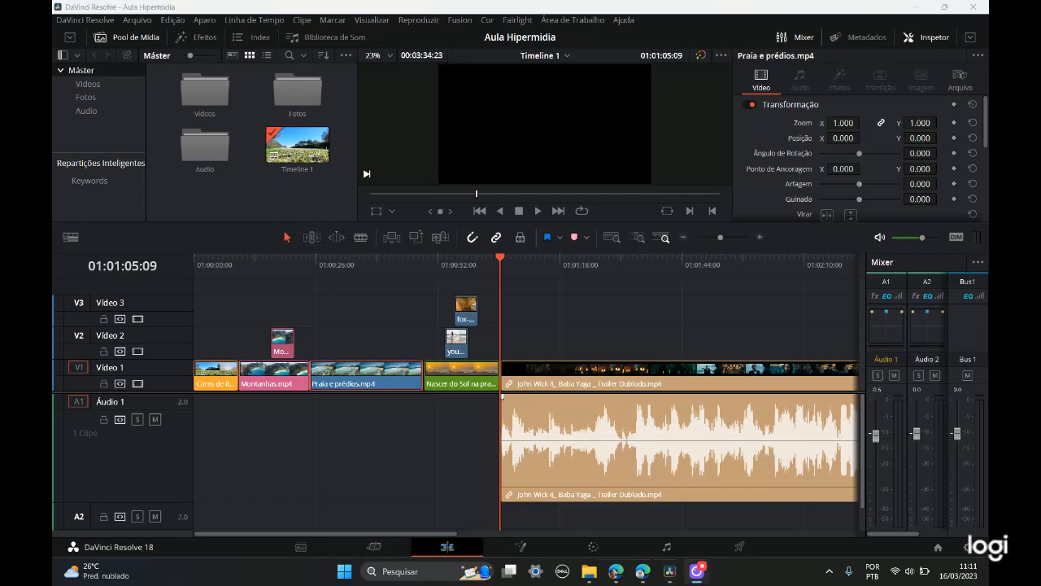
Step: Move the playhead to 01:00:39:06 and, in trim edit mode, slip the contents of Praia e prédios.mp4 by about -05:04
{"action": "left_click", "coordinate": [325, 367]}
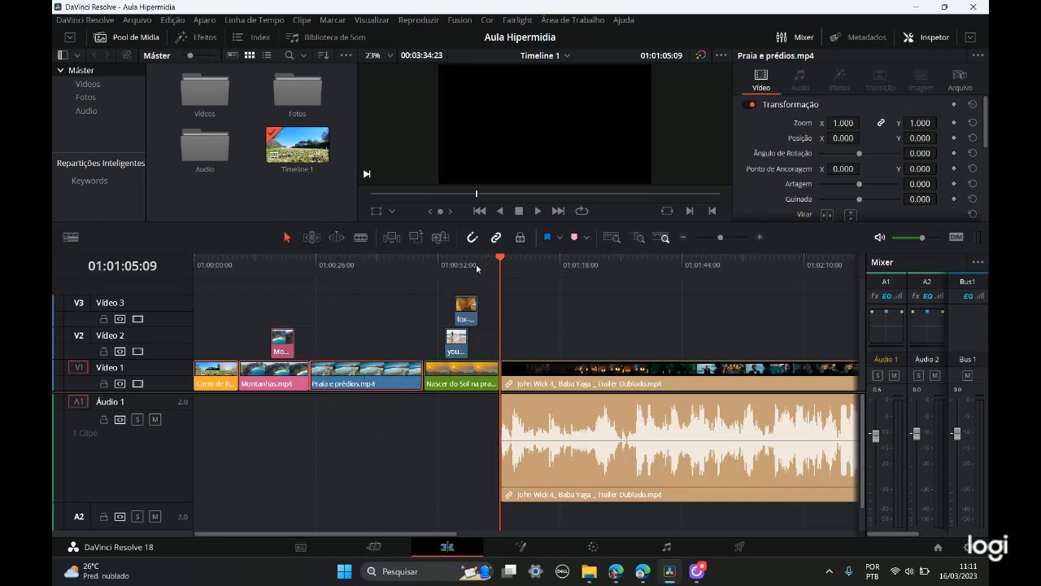
{"action": "left_click_drag", "start_coordinate": [498, 264], "coordinate": [378, 264]}
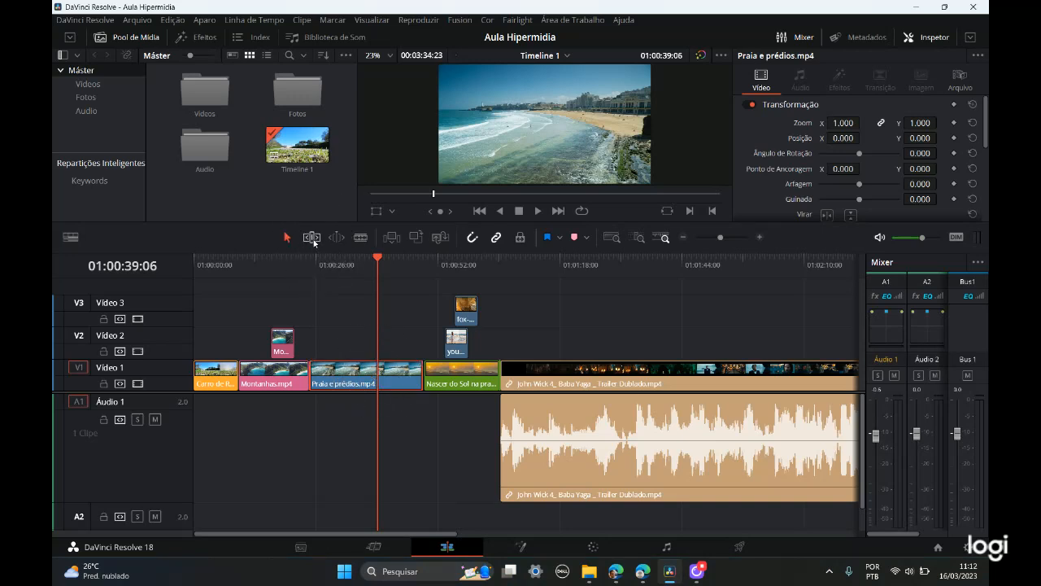
{"action": "left_click", "coordinate": [314, 242]}
{"action": "left_click", "coordinate": [361, 374]}
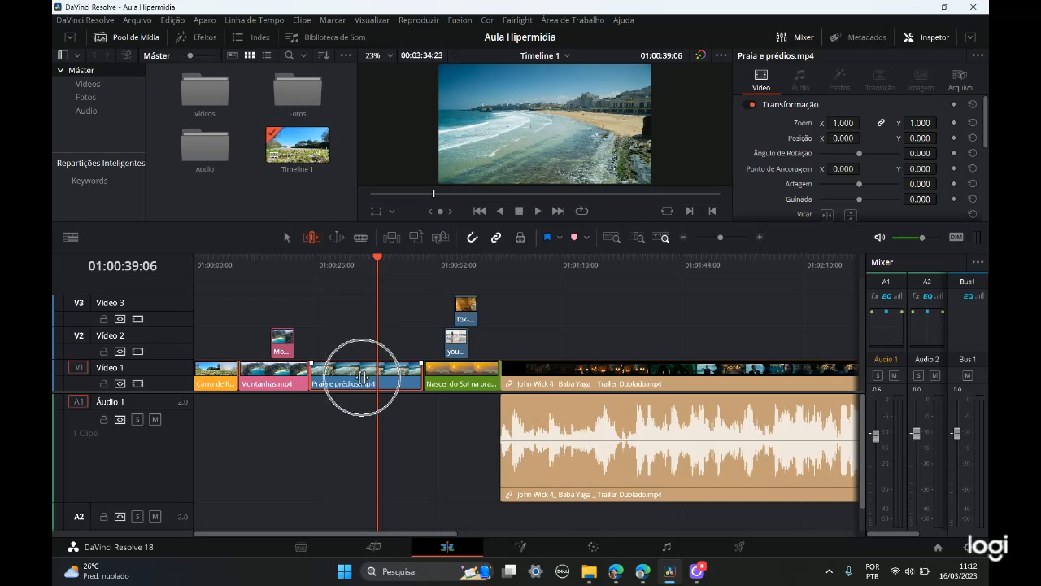
{"action": "left_click_drag", "start_coordinate": [361, 377], "coordinate": [334, 370]}
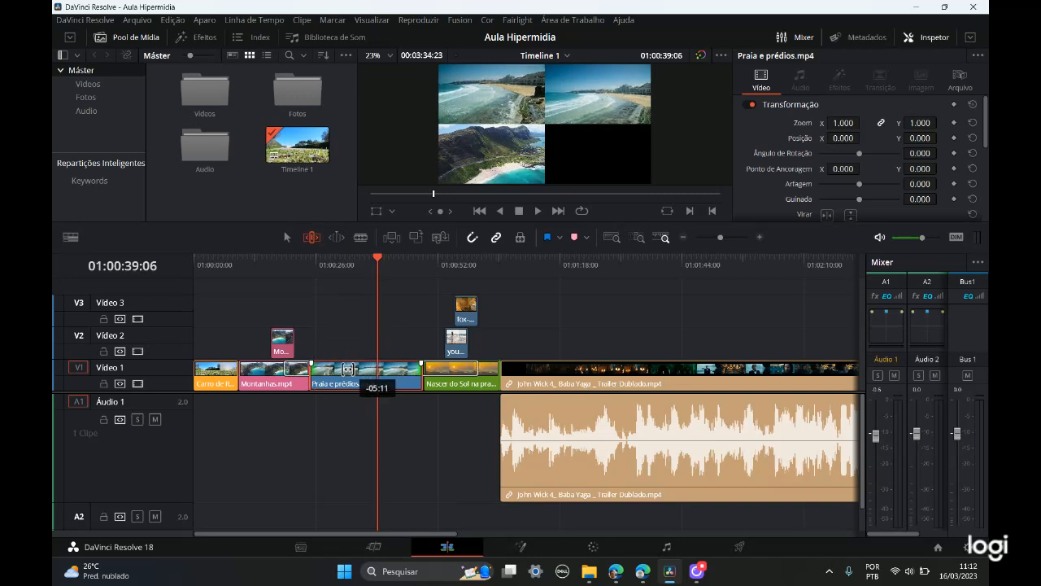
{"action": "left_click_drag", "start_coordinate": [339, 370], "coordinate": [352, 367]}
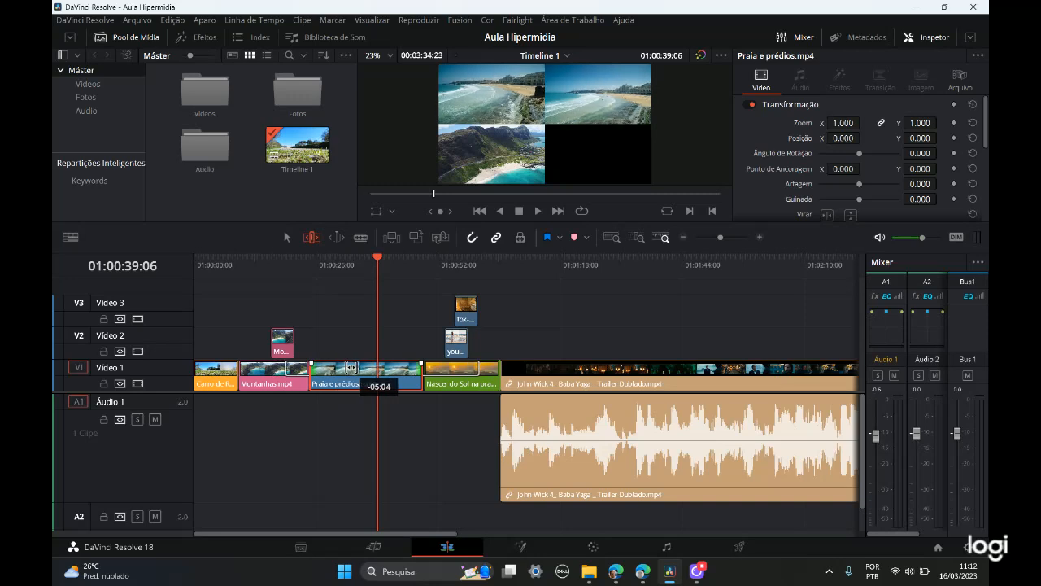
{"action": "mouse_move", "coordinate": [351, 367]}
{"action": "left_mouse_down"}
{"action": "mouse_move", "coordinate": [362, 368]}
{"action": "mouse_move", "coordinate": [351, 371]}
{"action": "left_mouse_up"}
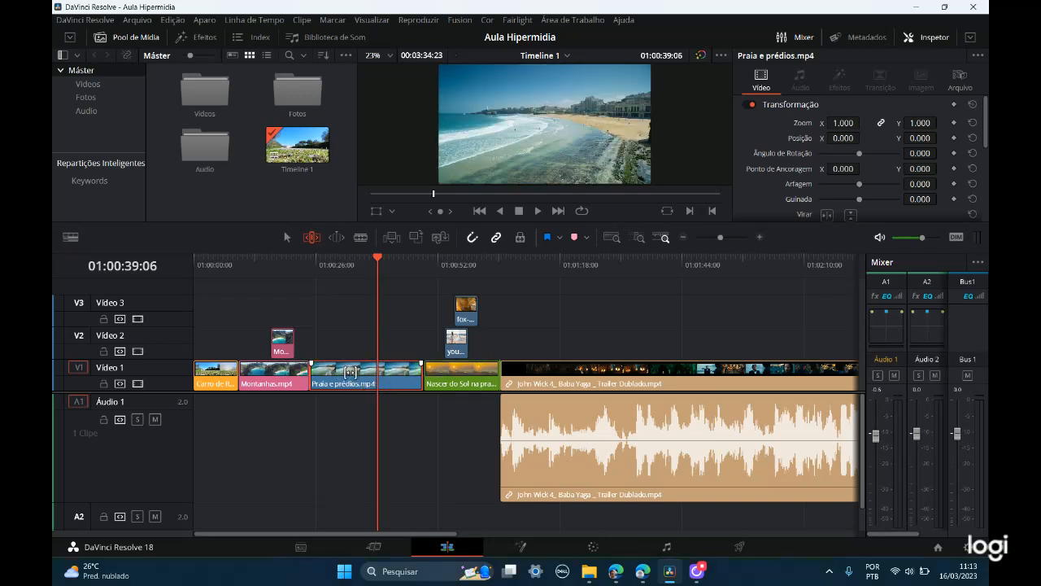
Step: Ripple trim Carro de Rally.mp4 to shorten the timeline to about 00:03:31:08, and return the playhead to 01:00:00:00
{"action": "left_click", "coordinate": [216, 368]}
{"action": "mouse_move", "coordinate": [216, 369]}
{"action": "left_mouse_down"}
{"action": "mouse_move", "coordinate": [224, 375]}
{"action": "mouse_move", "coordinate": [215, 377]}
{"action": "left_mouse_up"}
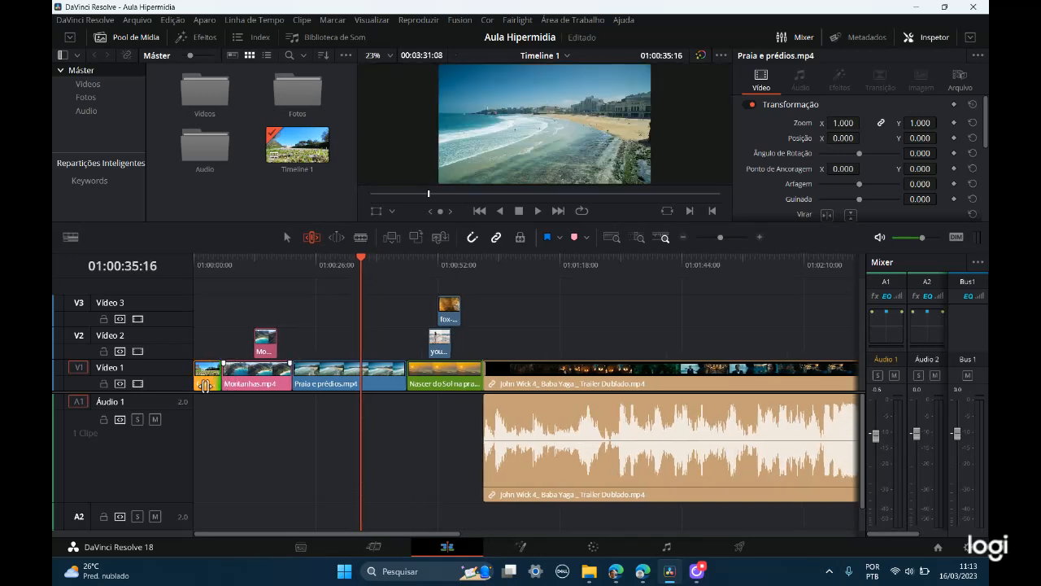
{"action": "left_click_drag", "start_coordinate": [359, 258], "coordinate": [196, 293]}
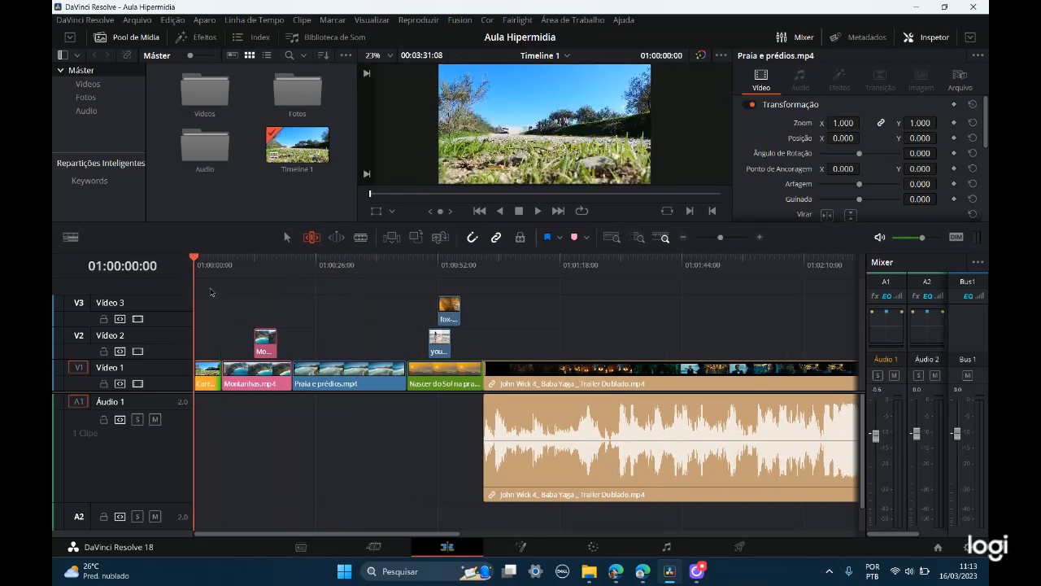
Step: Slip Carro de Rally.mp4 so it opens with the rally car close to the camera, and play the opening briefly
{"action": "mouse_move", "coordinate": [222, 376]}
{"action": "left_mouse_down"}
{"action": "mouse_move", "coordinate": [195, 368]}
{"action": "mouse_move", "coordinate": [213, 368]}
{"action": "left_mouse_up"}
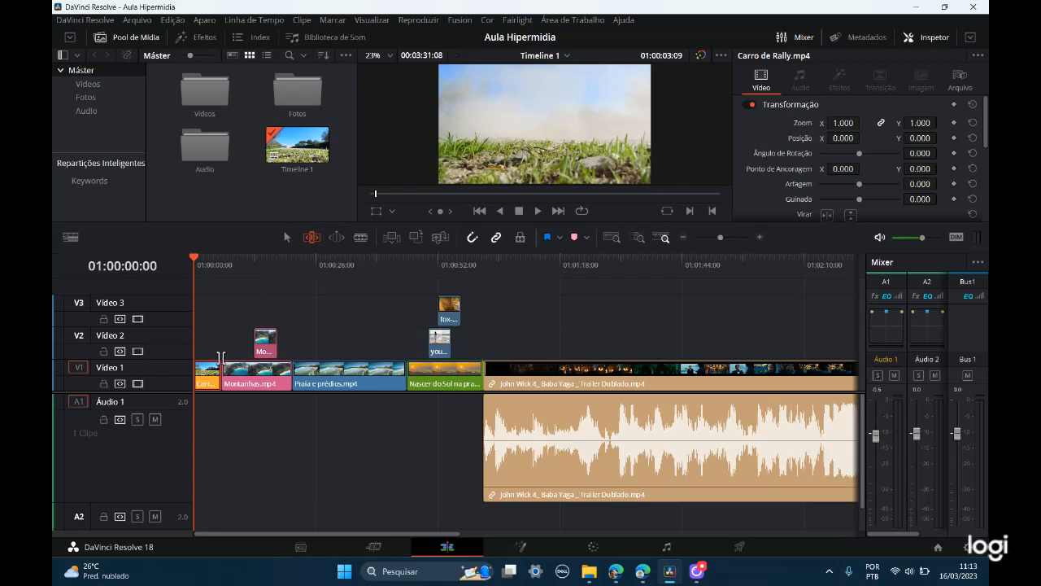
{"action": "left_click_drag", "start_coordinate": [197, 257], "coordinate": [193, 257]}
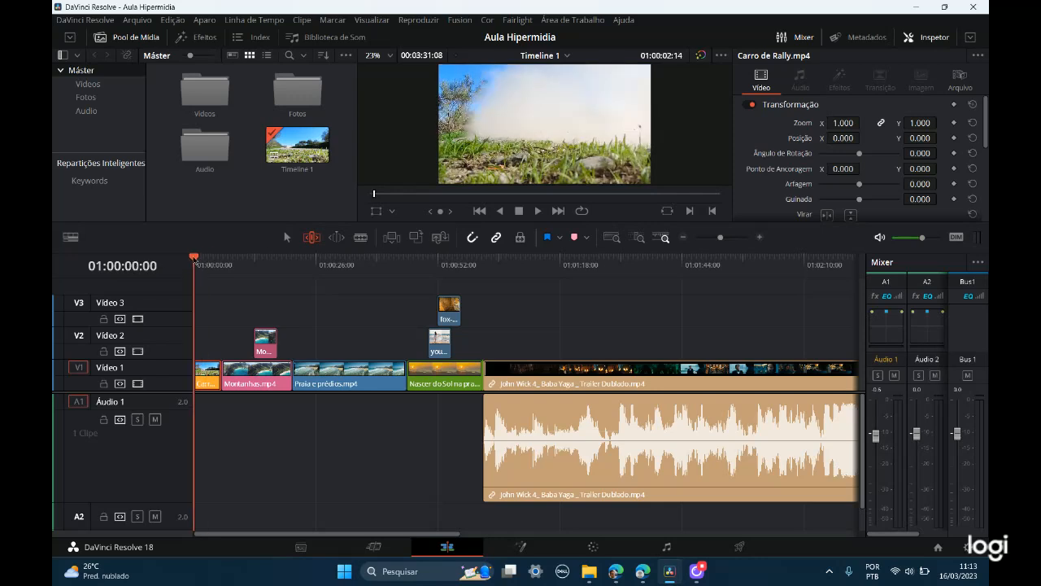
{"action": "left_click", "coordinate": [201, 377]}
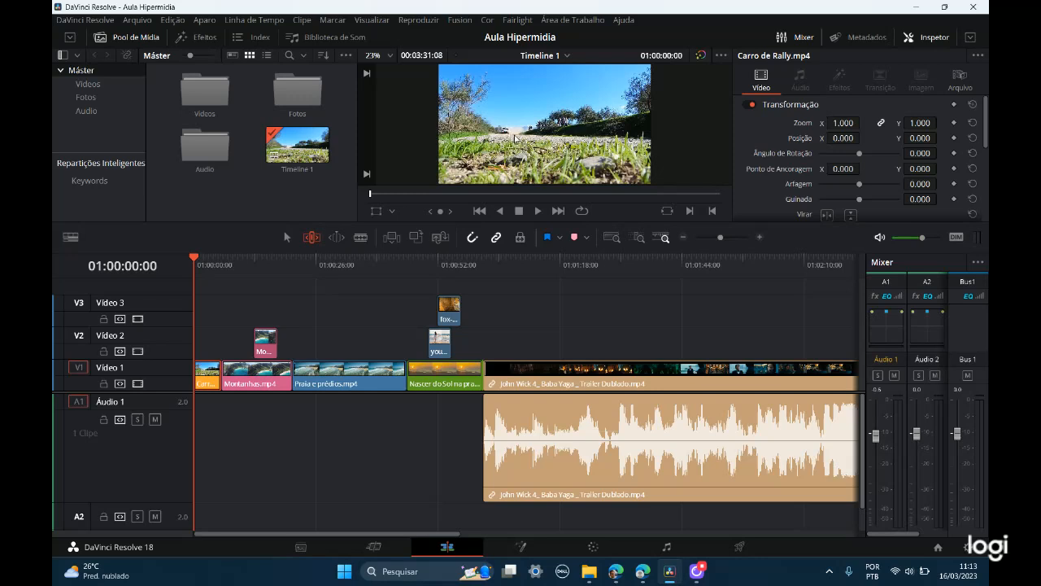
{"action": "mouse_move", "coordinate": [208, 370]}
{"action": "left_mouse_down"}
{"action": "mouse_move", "coordinate": [232, 370]}
{"action": "mouse_move", "coordinate": [196, 368]}
{"action": "left_mouse_up"}
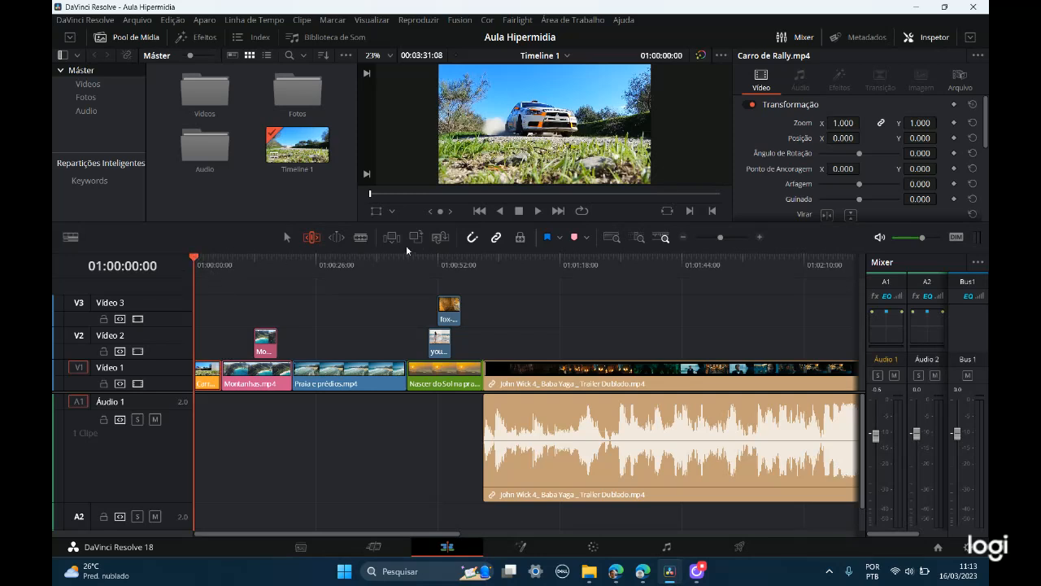
{"action": "left_click", "coordinate": [524, 213]}
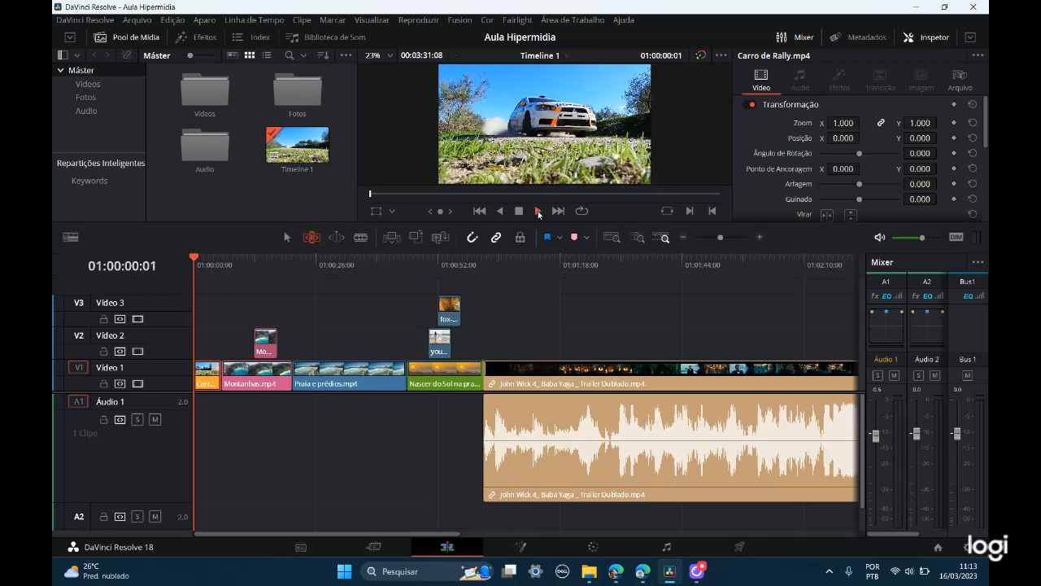
{"action": "left_click", "coordinate": [521, 214]}
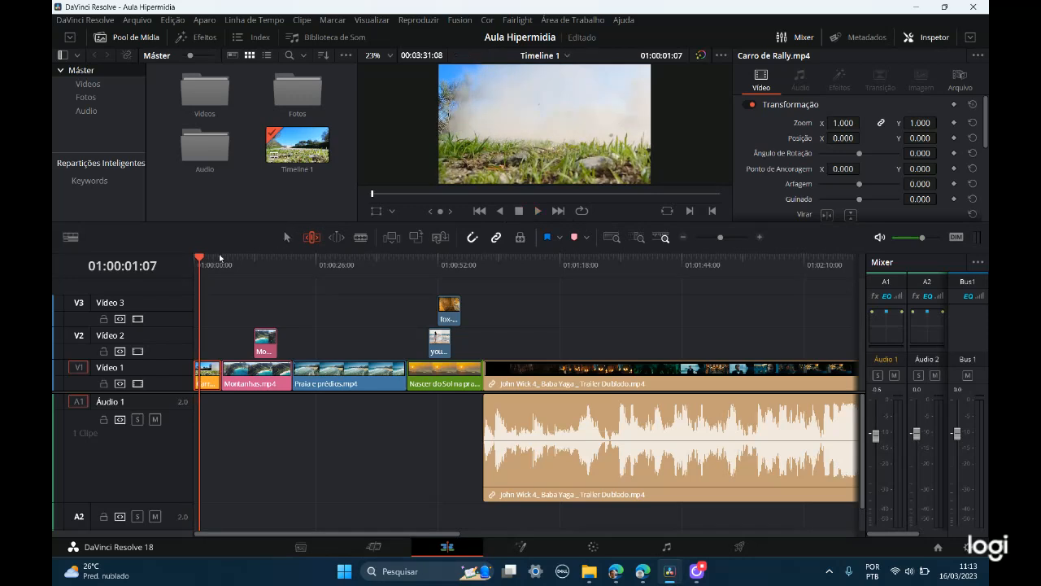
Step: Return the playhead to 01:00:00:00 and slip Carro de Rally.mp4 back so it opens with the car in the distance
{"action": "left_click_drag", "start_coordinate": [200, 262], "coordinate": [185, 262]}
{"action": "left_click", "coordinate": [208, 379]}
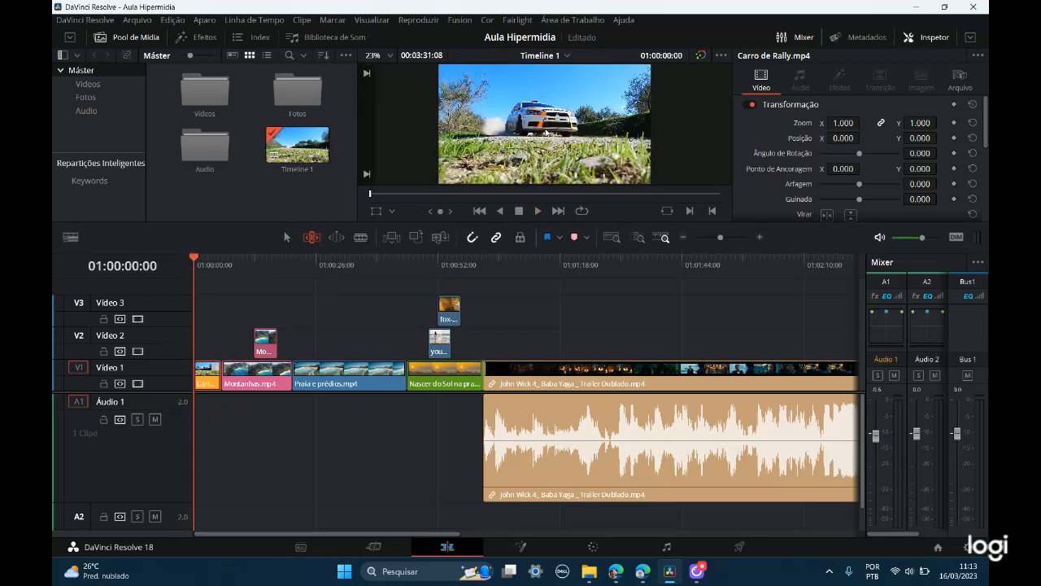
{"action": "left_click_drag", "start_coordinate": [220, 371], "coordinate": [221, 370]}
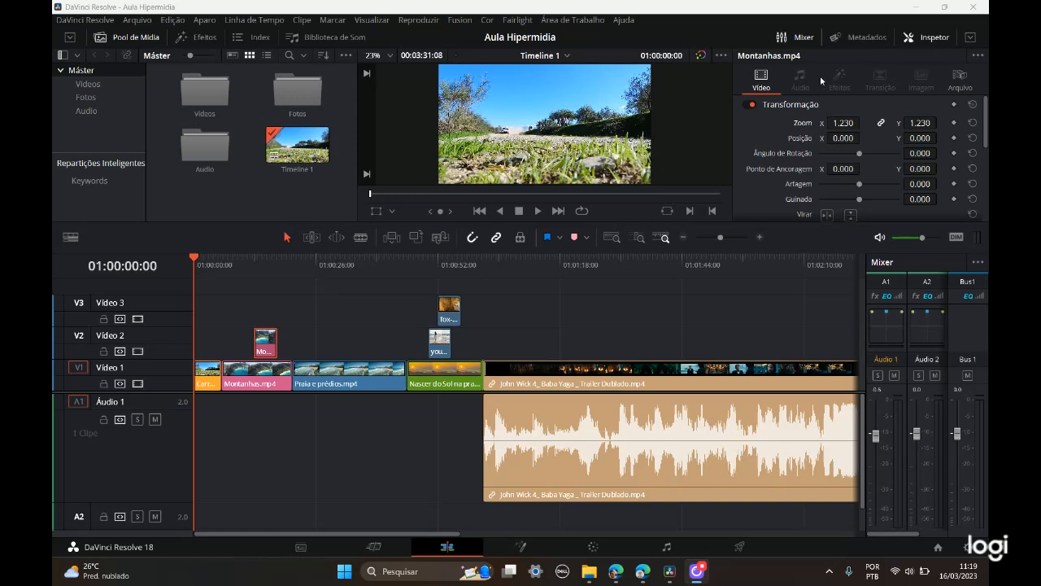
Step: Hide and reopen the Inspector for the Vídeo 2 Montanhas.mp4 clip, review its properties, and expand the Inspector to full height
{"action": "left_click", "coordinate": [925, 39]}
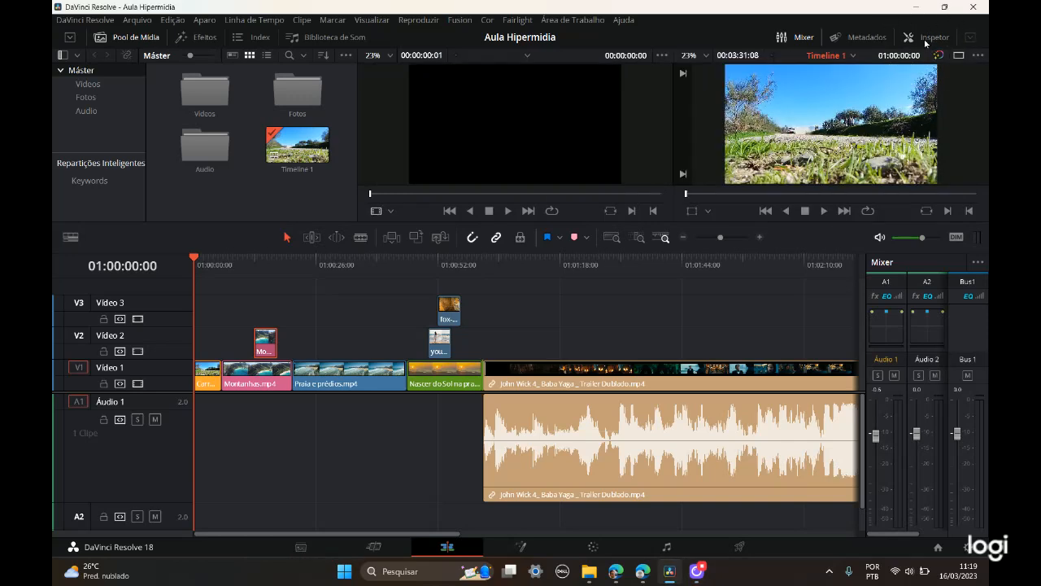
{"action": "left_click", "coordinate": [925, 40]}
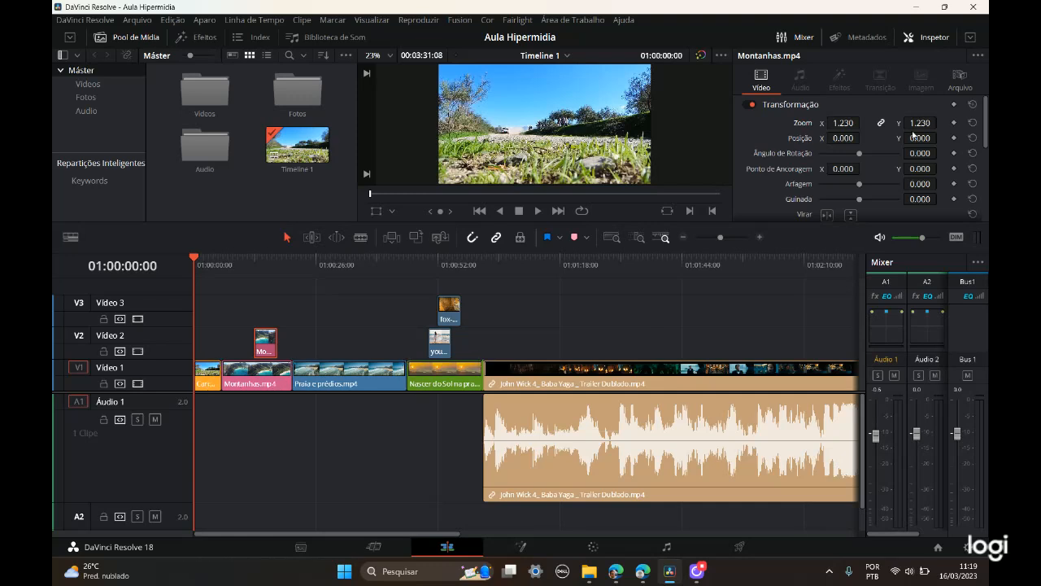
{"action": "scroll", "coordinate": [880, 166], "scroll_direction": "down", "scroll_amount": 8}
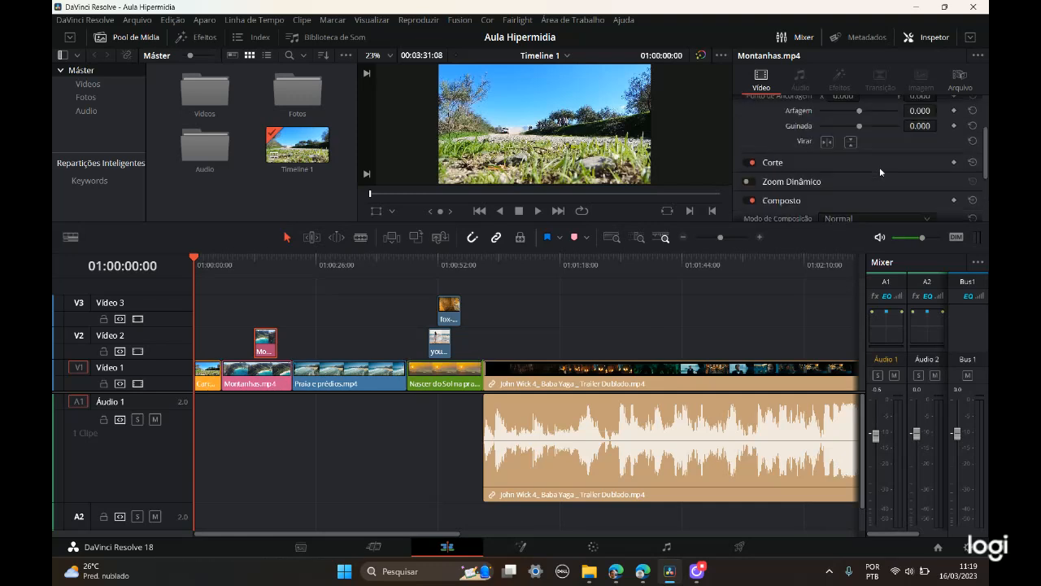
{"action": "scroll", "coordinate": [879, 167], "scroll_direction": "up", "scroll_amount": 8}
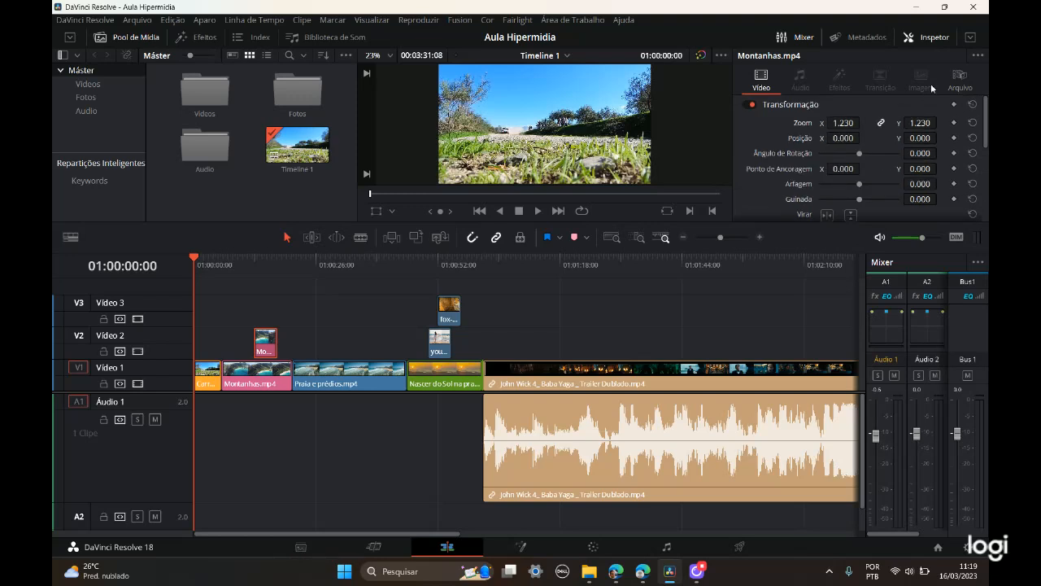
{"action": "left_click", "coordinate": [970, 38]}
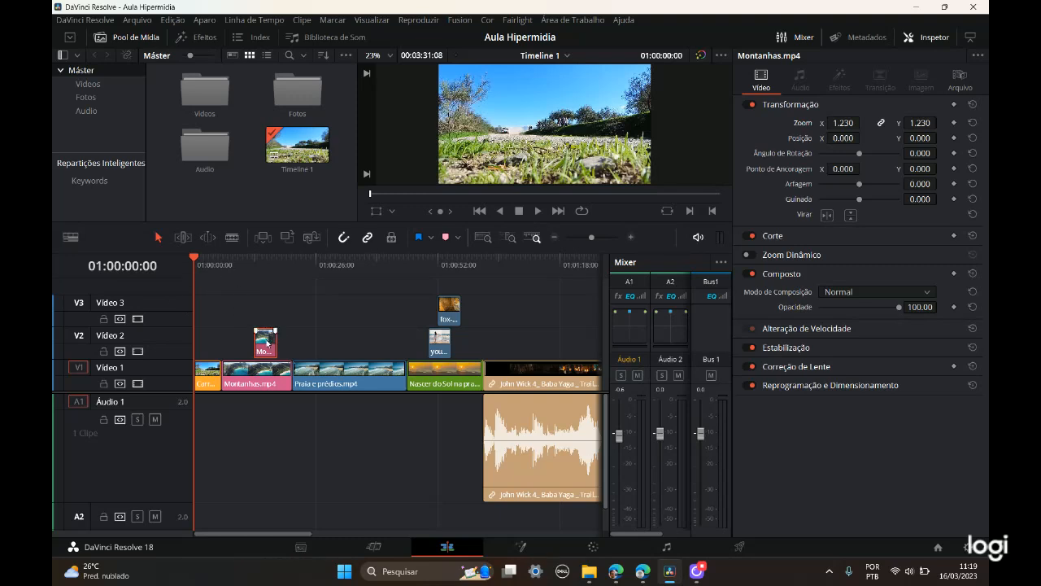
Step: Move the playhead to 01:00:15:08, over the Montanhas.mp4 clip on Vídeo 2
{"action": "key", "text": "ctrl"}
{"action": "key", "text": "ctrl"}
{"action": "key", "text": "ctrl"}
{"action": "key", "text": "ctrl"}
{"action": "left_click_drag", "start_coordinate": [196, 262], "coordinate": [266, 269]}
{"action": "key", "text": "ctrl"}
{"action": "key", "text": "ctrl"}
{"action": "key", "text": "ctrl"}
{"action": "key", "text": "ctrl"}
{"action": "key", "text": "ctrl"}
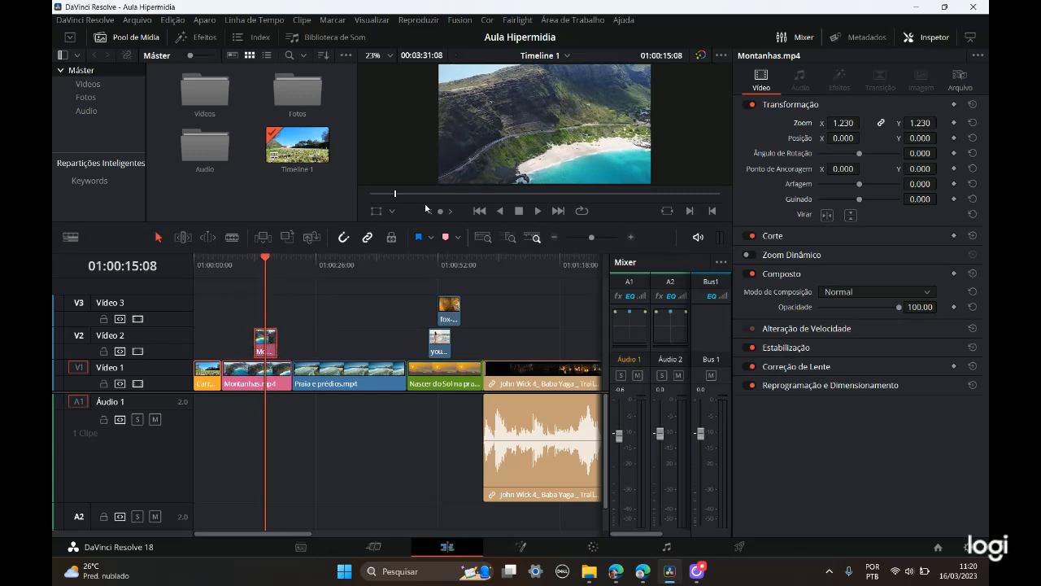
{"action": "key", "text": "ctrl"}
{"action": "key", "text": "ctrl"}
{"action": "key", "text": "ctrl"}
{"action": "key", "text": "ctrl"}
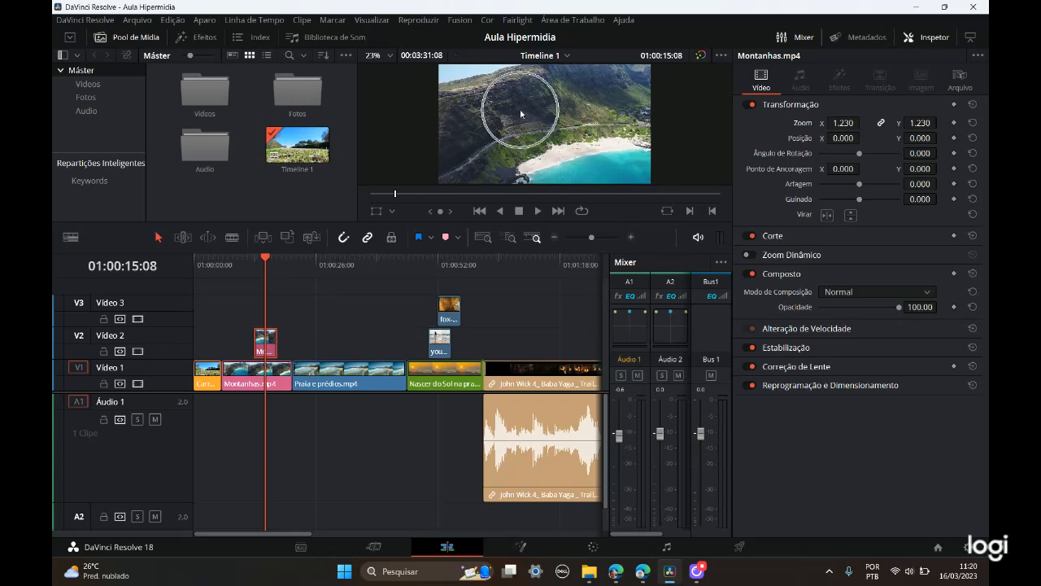
{"action": "key", "text": "ctrl"}
{"action": "key", "text": "ctrl"}
{"action": "key", "text": "ctrl"}
{"action": "key", "text": "ctrl"}
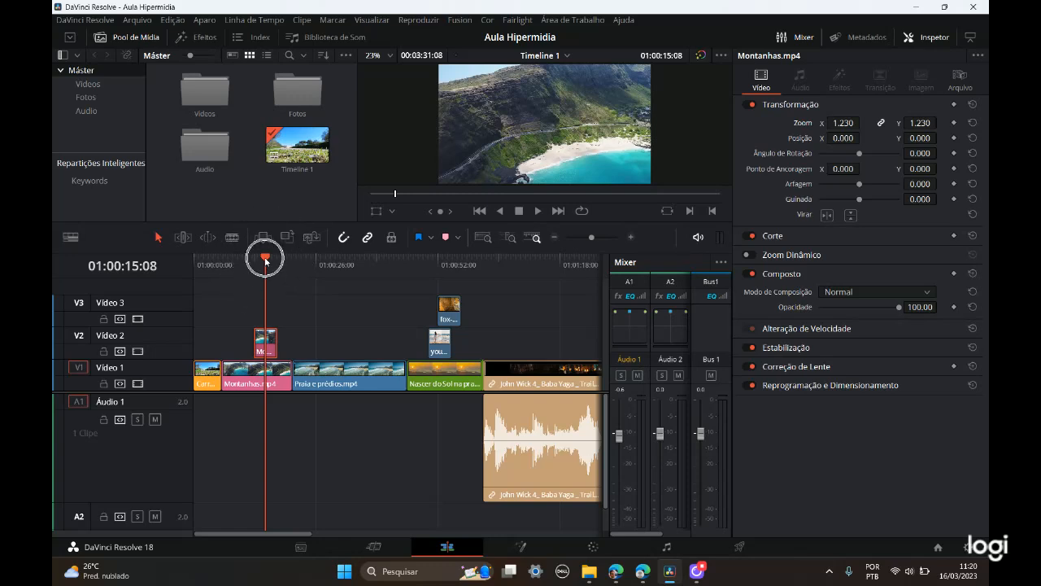
{"action": "key", "text": "ctrl"}
{"action": "key", "text": "ctrl"}
Step: At 01:00:12:23, set the Vídeo 2 Montanhas.mp4 clip's zoom to 5.000 and its position to X -102 and Y 80
{"action": "key", "text": "ctrl"}
{"action": "left_click", "coordinate": [276, 348]}
{"action": "key", "text": "ctrl"}
{"action": "mouse_move", "coordinate": [264, 260]}
{"action": "left_mouse_down"}
{"action": "mouse_move", "coordinate": [237, 262]}
{"action": "mouse_move", "coordinate": [251, 268]}
{"action": "left_mouse_up"}
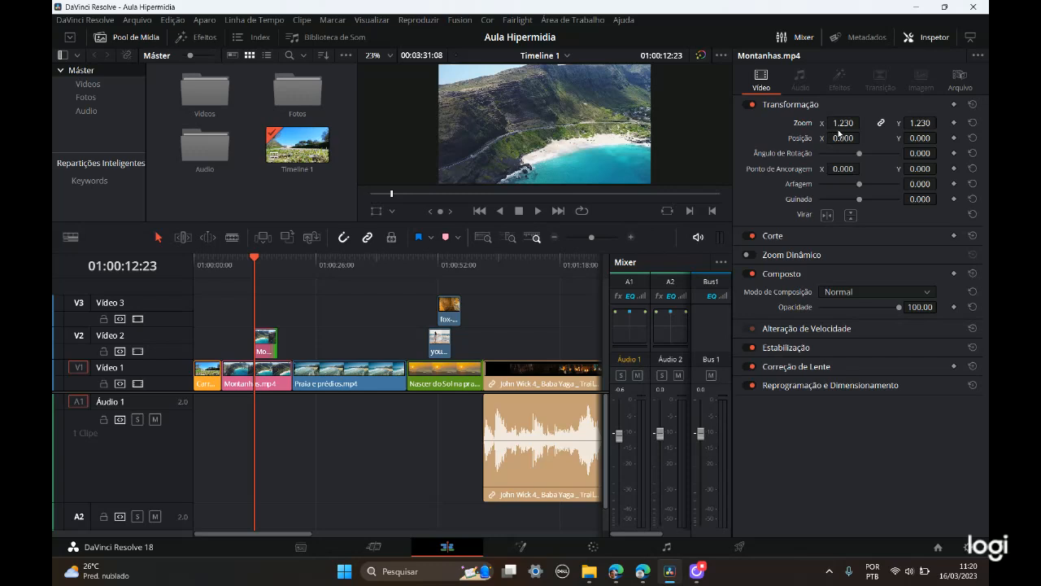
{"action": "key", "text": "ctrl"}
{"action": "key", "text": "ctrl"}
{"action": "key", "text": "ctrl"}
{"action": "key", "text": "ctrl"}
{"action": "key", "text": "ctrl"}
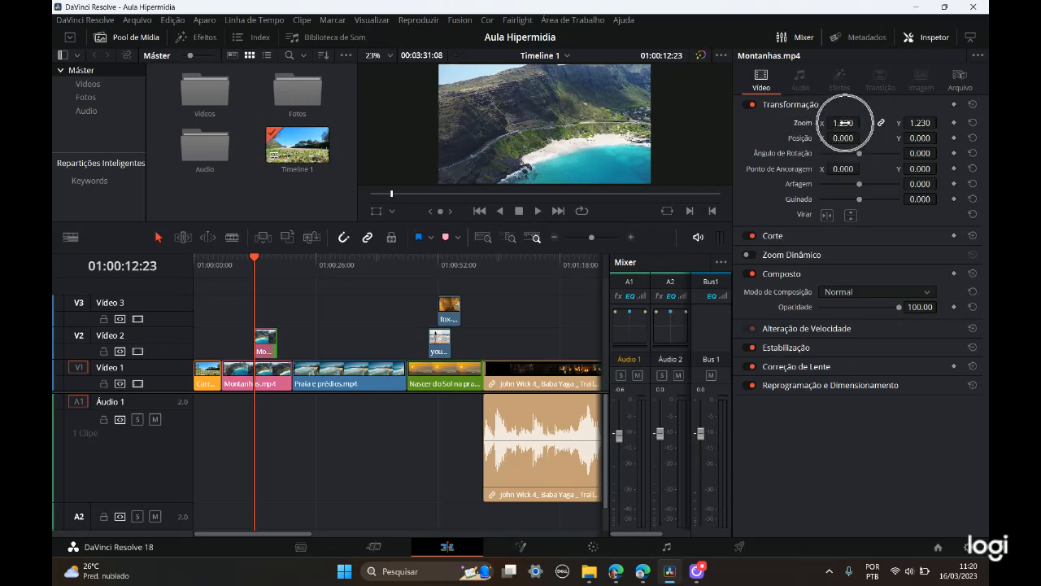
{"action": "left_click_drag", "start_coordinate": [846, 123], "coordinate": [956, 138]}
{"action": "key", "text": "ctrl"}
{"action": "key", "text": "ctrl"}
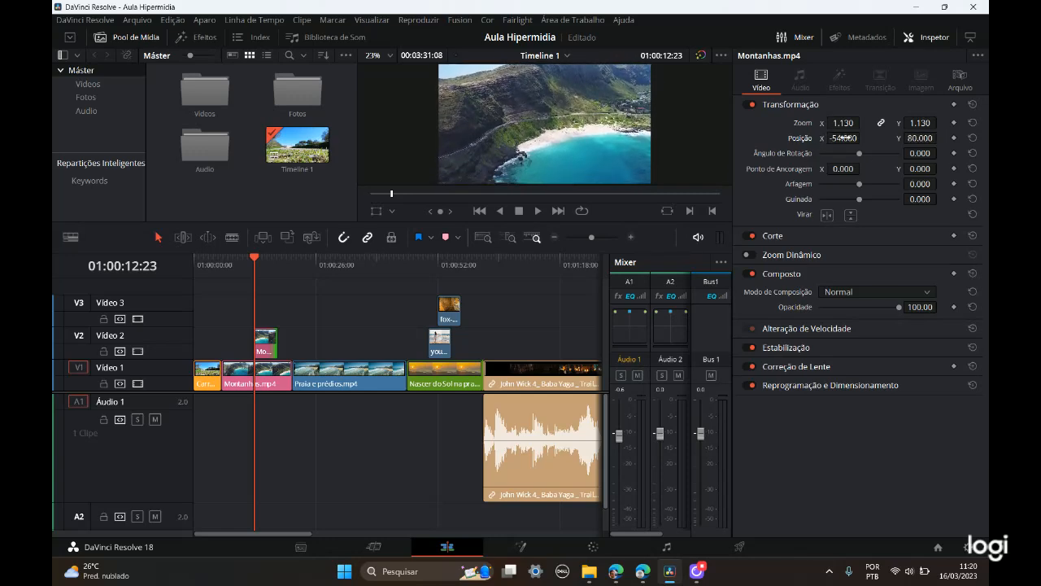
{"action": "left_click_drag", "start_coordinate": [863, 137], "coordinate": [887, 122]}
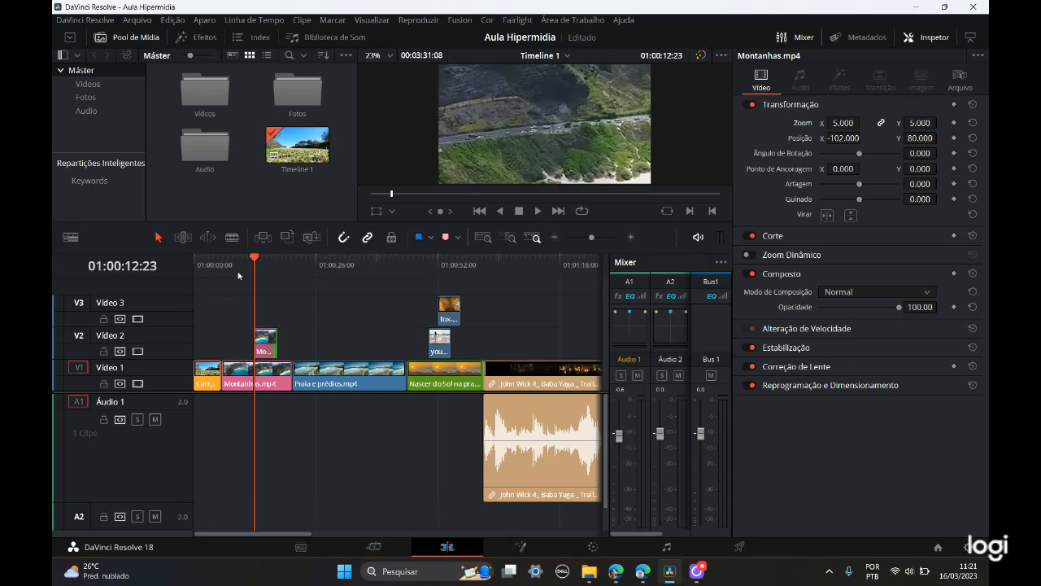
Step: Play the timeline from 01:00:10:03 until just past the Vídeo 2 Montanhas.mp4 clip to review its enlarged framing
{"action": "left_click_drag", "start_coordinate": [252, 259], "coordinate": [242, 261]}
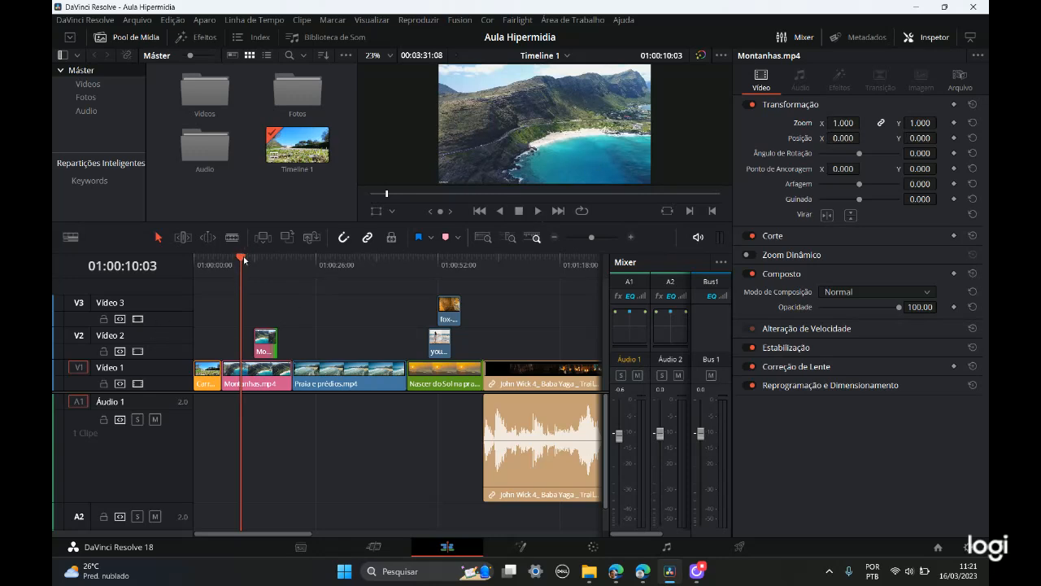
{"action": "left_click", "coordinate": [538, 213]}
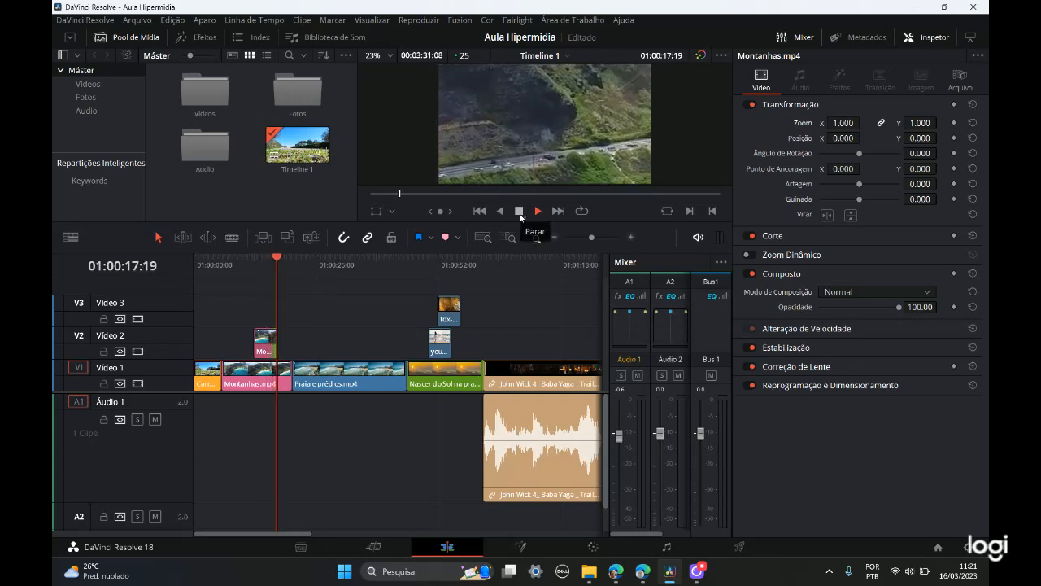
{"action": "left_click", "coordinate": [519, 211]}
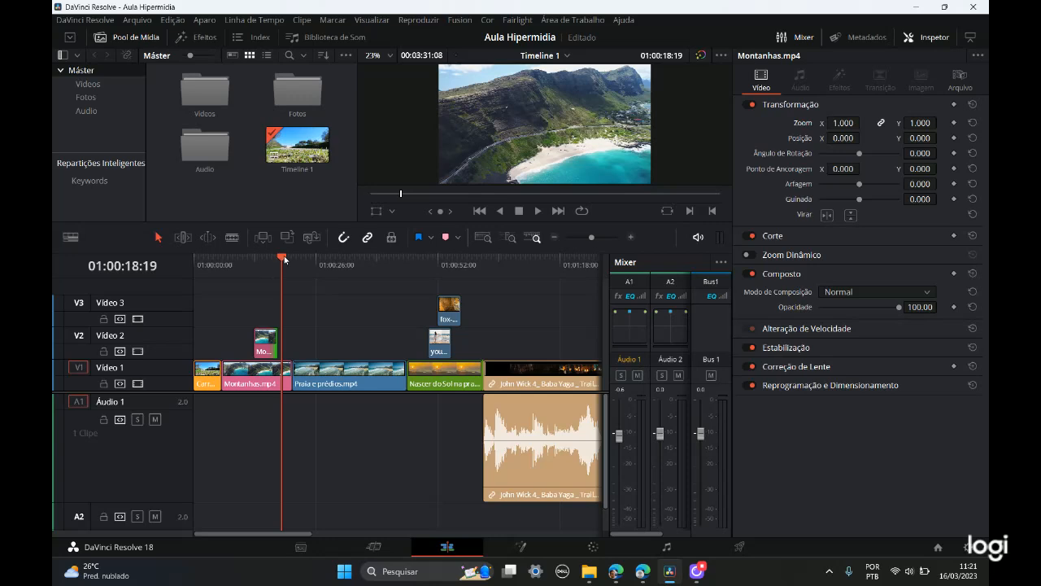
Step: Place the playhead at 01:00:52:01 and shift fox-1883658_1920.jpg about 12 seconds forward along Vídeo 3, clear of the young-woman image
{"action": "left_click_drag", "start_coordinate": [283, 258], "coordinate": [442, 268]}
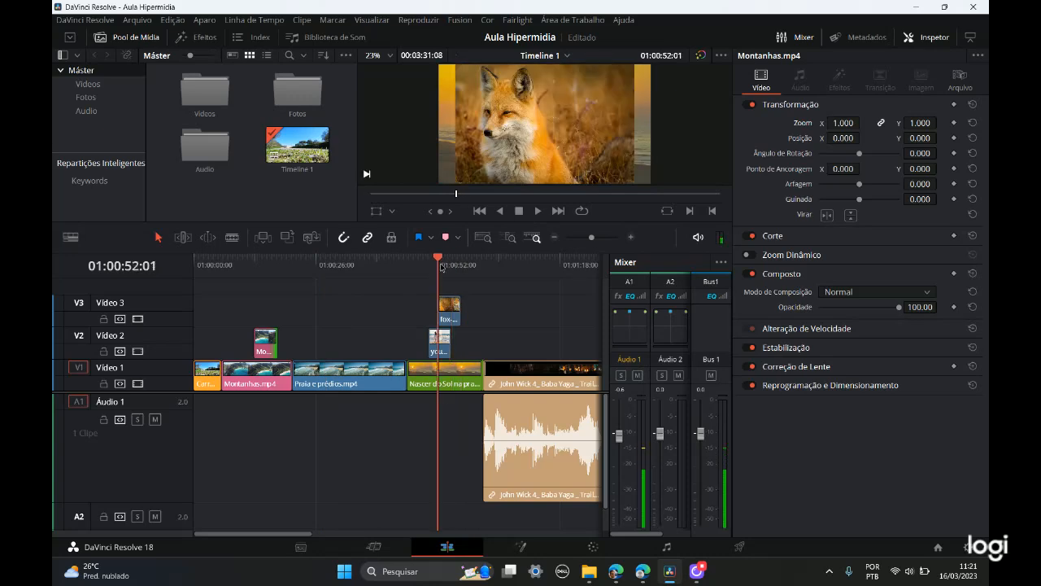
{"action": "left_click_drag", "start_coordinate": [452, 303], "coordinate": [507, 308]}
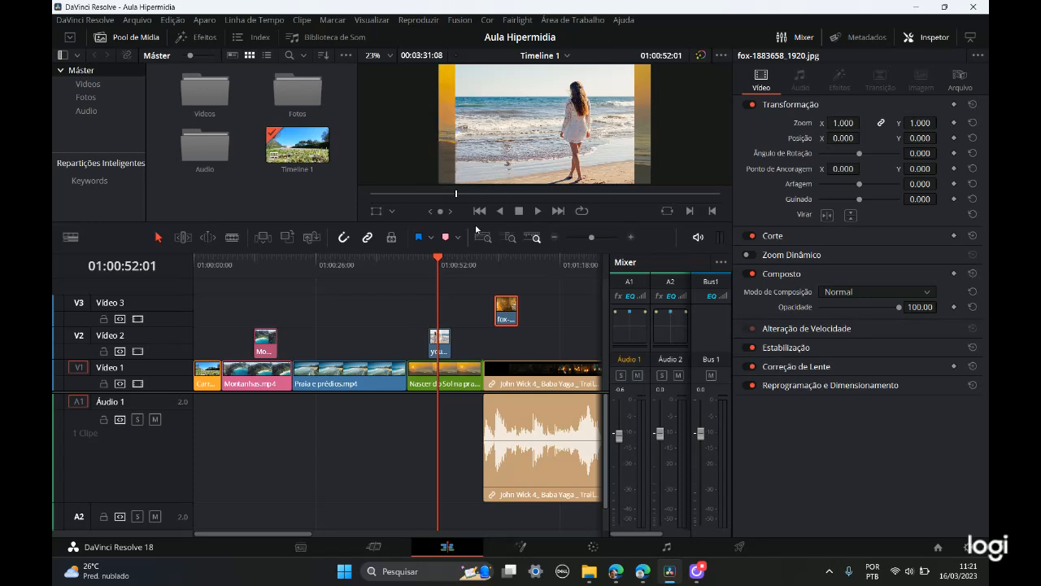
Step: Set the zoom of young-woman-1745173_1920.jpg on Vídeo 2 to 1.290 and its X position to -29, and save the project
{"action": "left_click", "coordinate": [443, 340]}
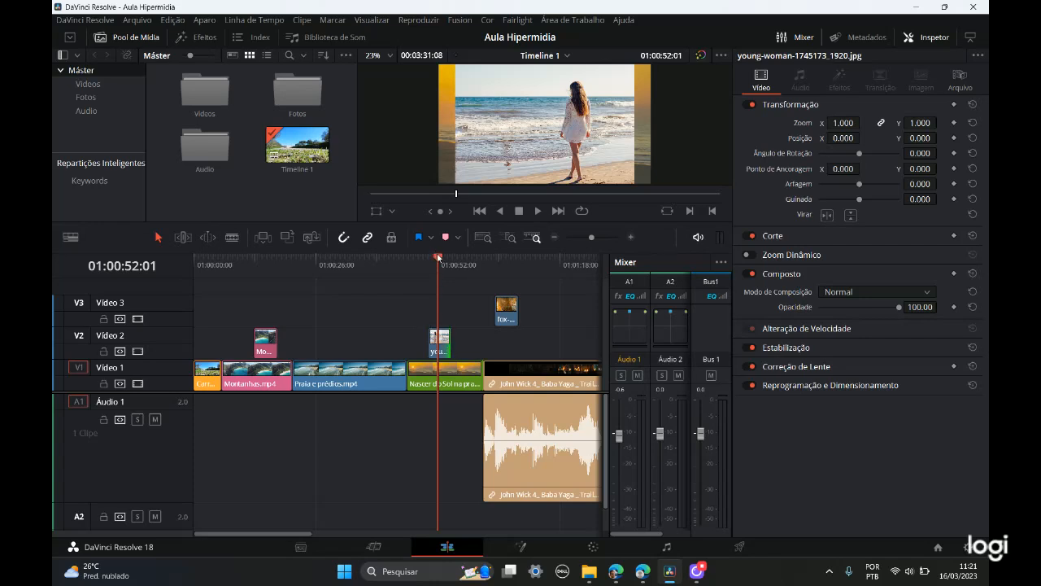
{"action": "left_click_drag", "start_coordinate": [843, 122], "coordinate": [865, 139]}
{"action": "key", "text": "ctrl+s"}
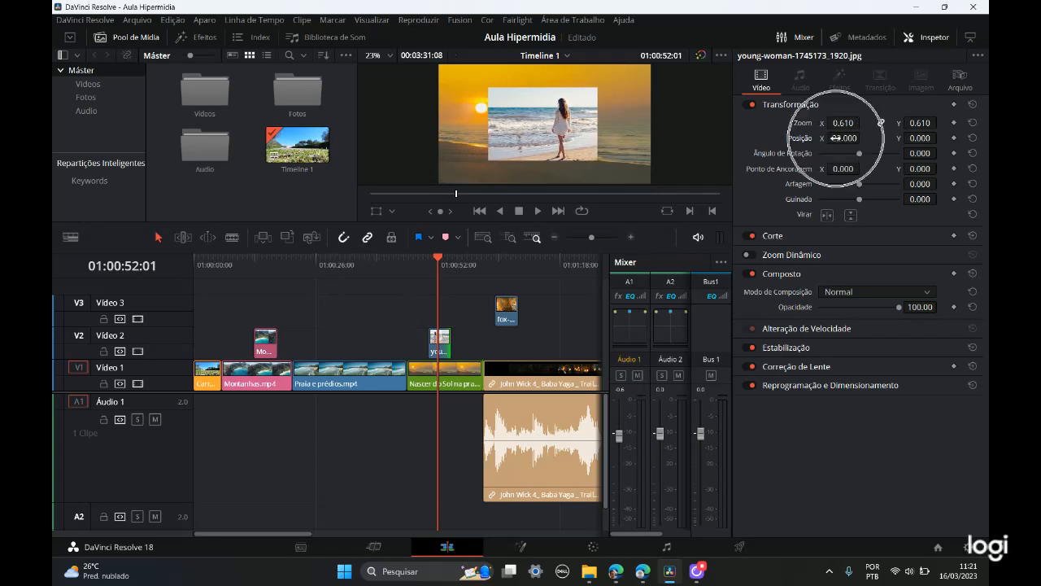
{"action": "left_click_drag", "start_coordinate": [834, 139], "coordinate": [863, 122]}
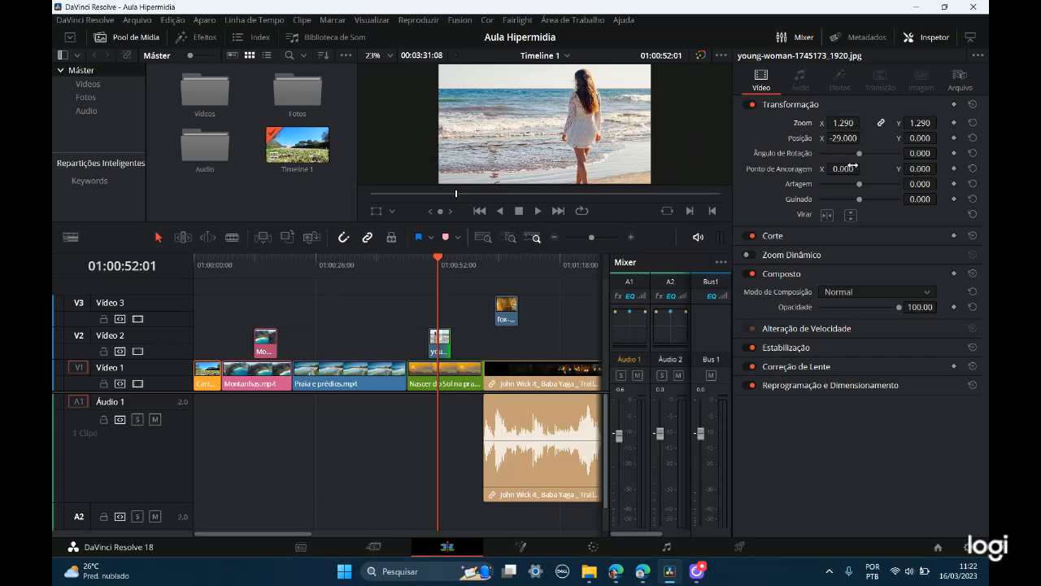
Step: Try several rotation angles on young-woman-1745173_1920.jpg, including -5.1, and set the angle back to 0
{"action": "left_click_drag", "start_coordinate": [861, 158], "coordinate": [856, 157]}
{"action": "double_click", "coordinate": [916, 154]}
{"action": "type", "text": "0"}
{"action": "key", "text": "Return"}
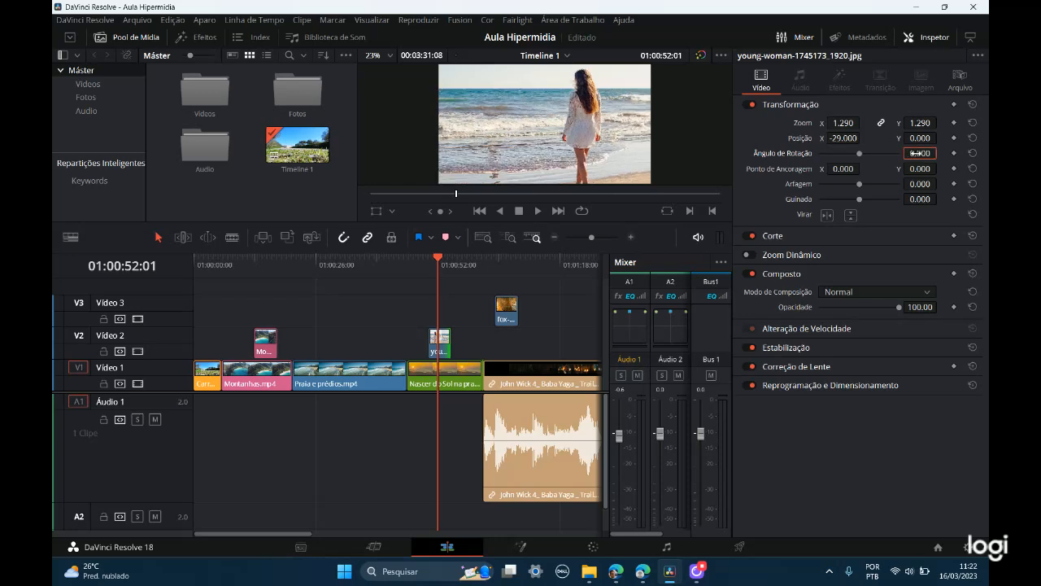
{"action": "key", "text": "ctrl+s"}
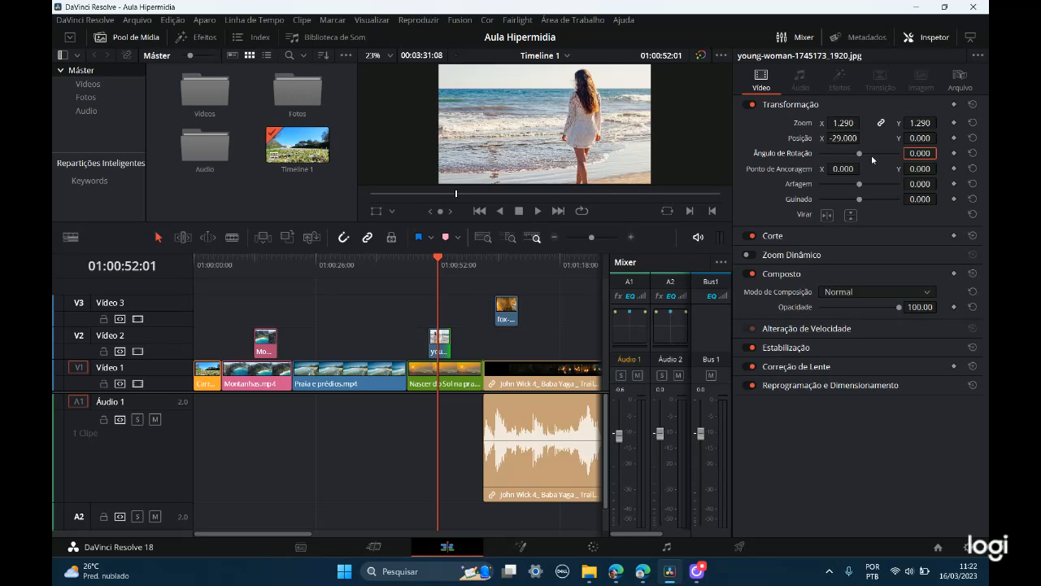
{"action": "type", "text": "-5.1"}
{"action": "key", "text": "Return"}
{"action": "left_click_drag", "start_coordinate": [920, 153], "coordinate": [1033, 153]}
{"action": "left_click_drag", "start_coordinate": [920, 153], "coordinate": [920, 155]}
{"action": "left_click", "coordinate": [920, 154]}
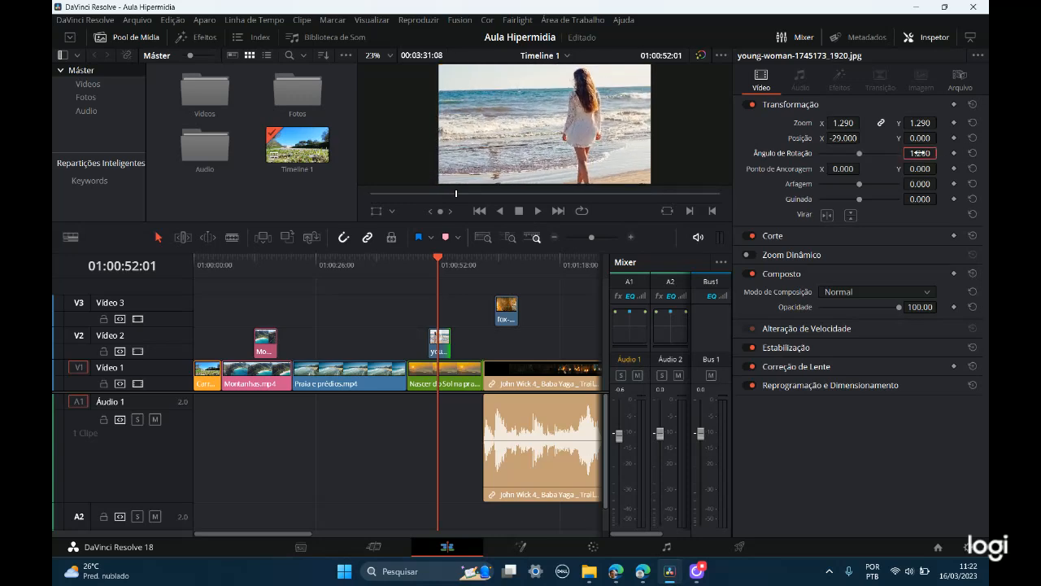
{"action": "type", "text": "0"}
{"action": "key", "text": "Return"}
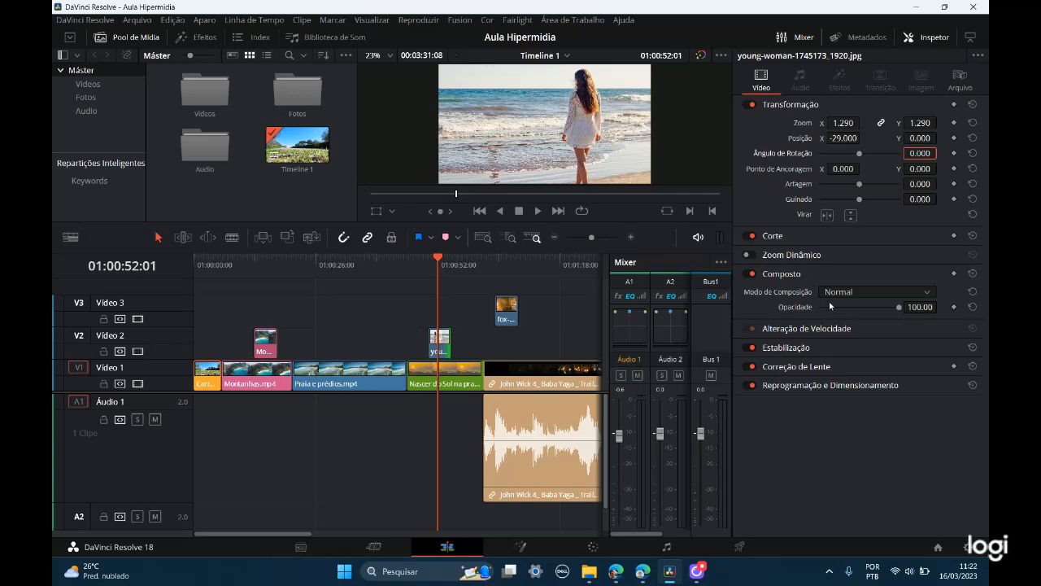
Step: Try a lower opacity on young-woman-1745173_1920.jpg and return it to 100
{"action": "mouse_move", "coordinate": [895, 310]}
{"action": "left_mouse_down"}
{"action": "mouse_move", "coordinate": [844, 311]}
{"action": "mouse_move", "coordinate": [907, 319]}
{"action": "left_mouse_up"}
{"action": "key", "text": "ctrl"}
{"action": "key", "text": "ctrl"}
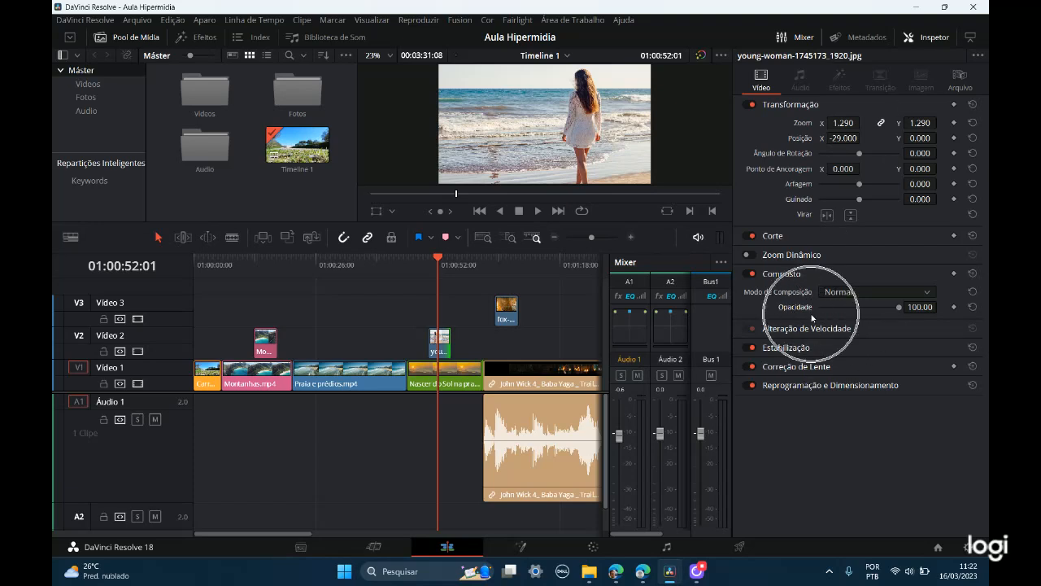
{"action": "key", "text": "ctrl"}
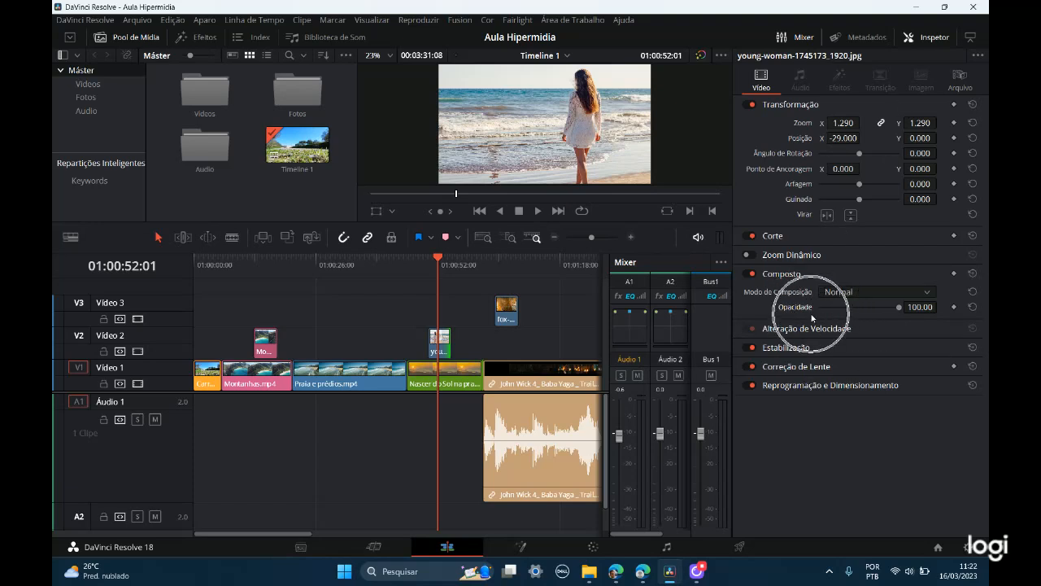
{"action": "key", "text": "ctrl"}
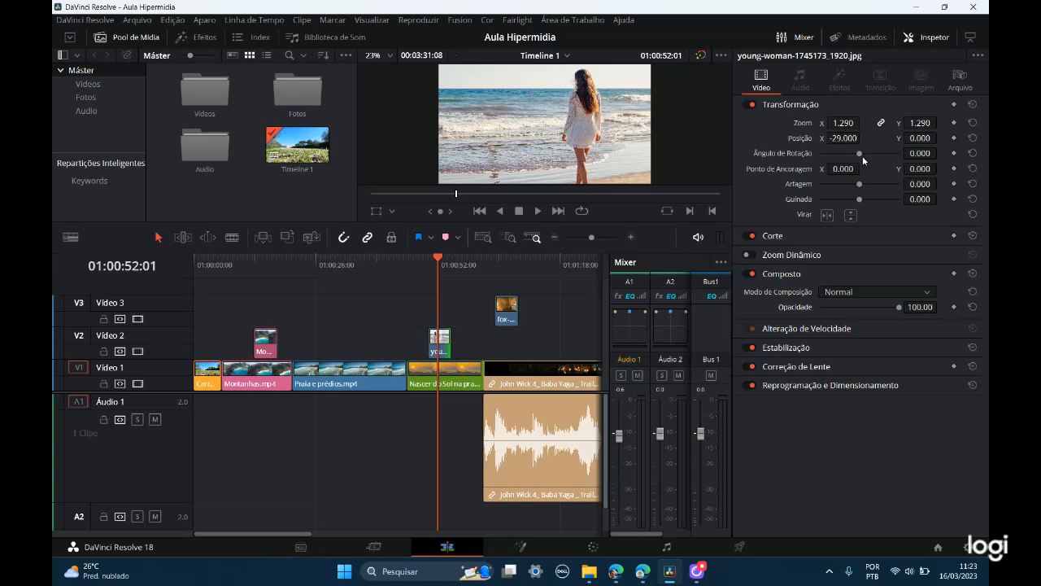
Step: Flip young-woman-1745173_1920.jpg horizontally, and try a vertical flip before switching only that one off again
{"action": "left_click", "coordinate": [827, 216]}
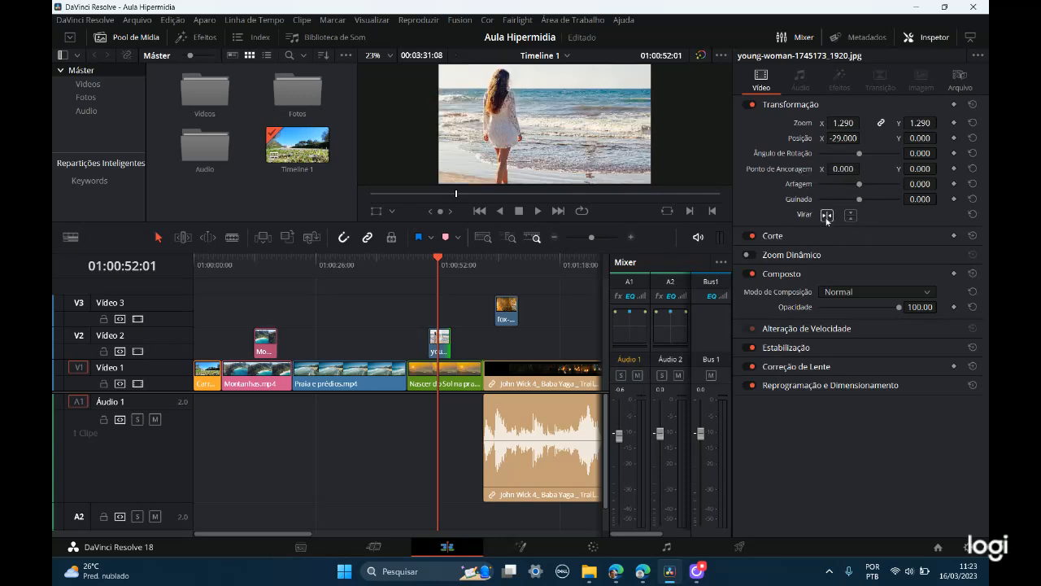
{"action": "left_click", "coordinate": [826, 216]}
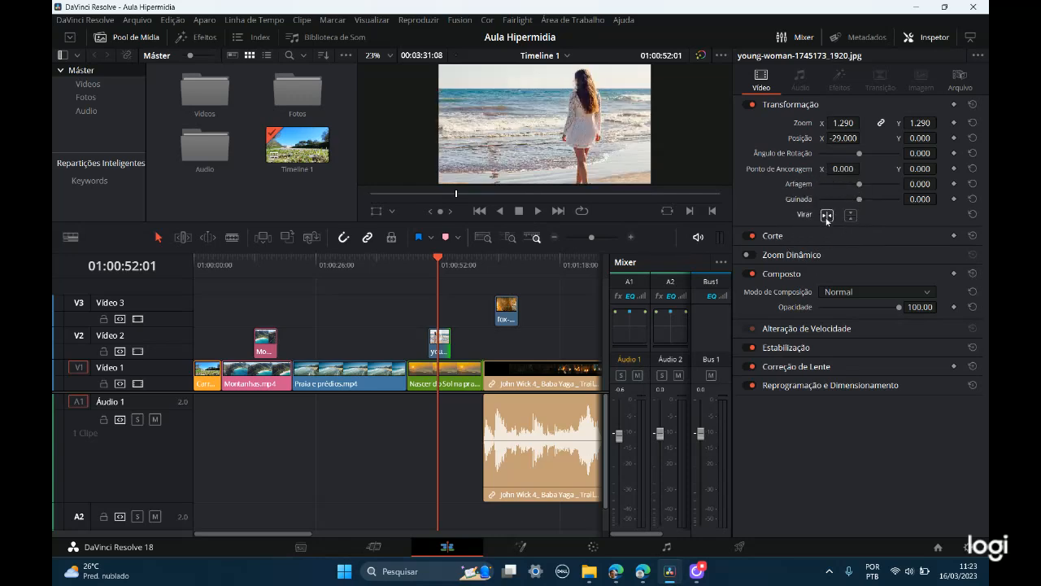
{"action": "left_click", "coordinate": [827, 216]}
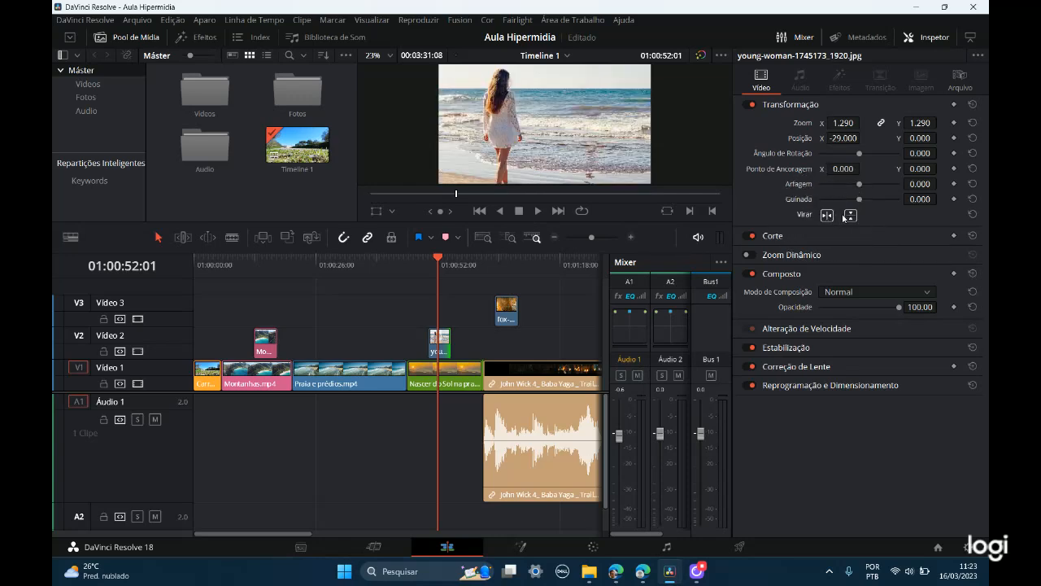
{"action": "left_click", "coordinate": [851, 216]}
{"action": "left_click", "coordinate": [851, 215]}
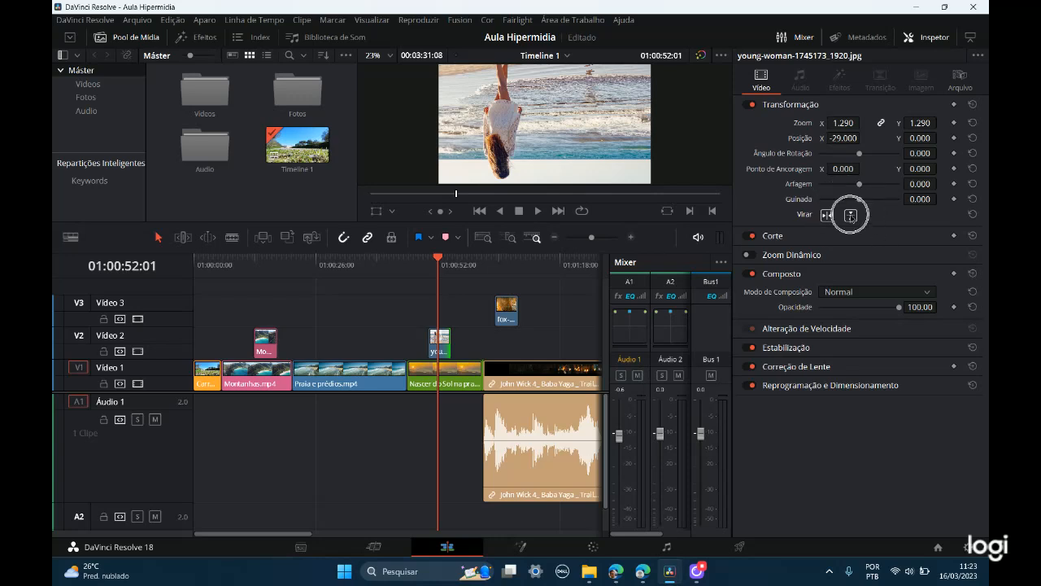
{"action": "key", "text": "ctrl"}
{"action": "key", "text": "ctrl"}
{"action": "key", "text": "ctrl"}
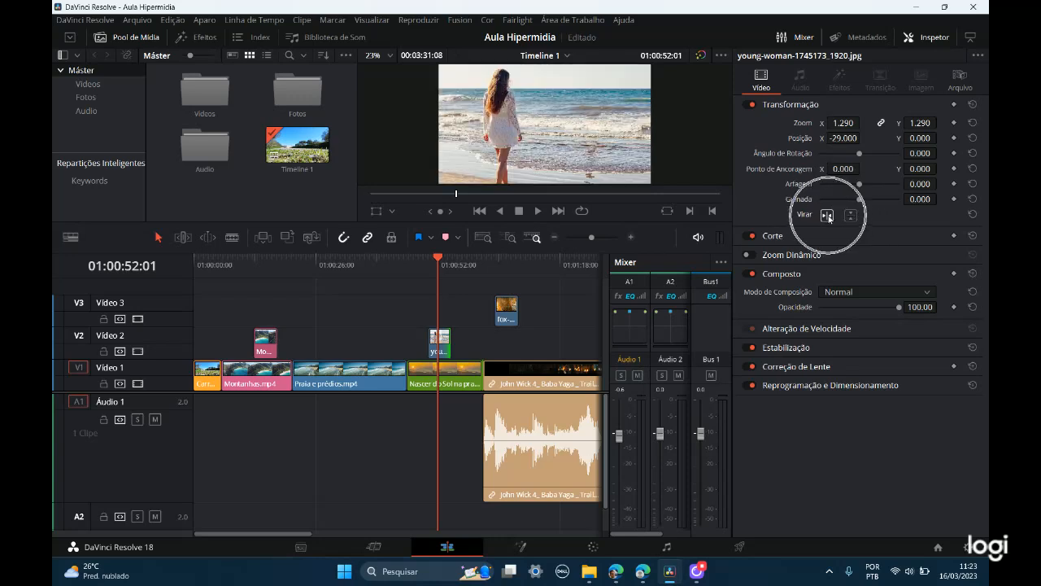
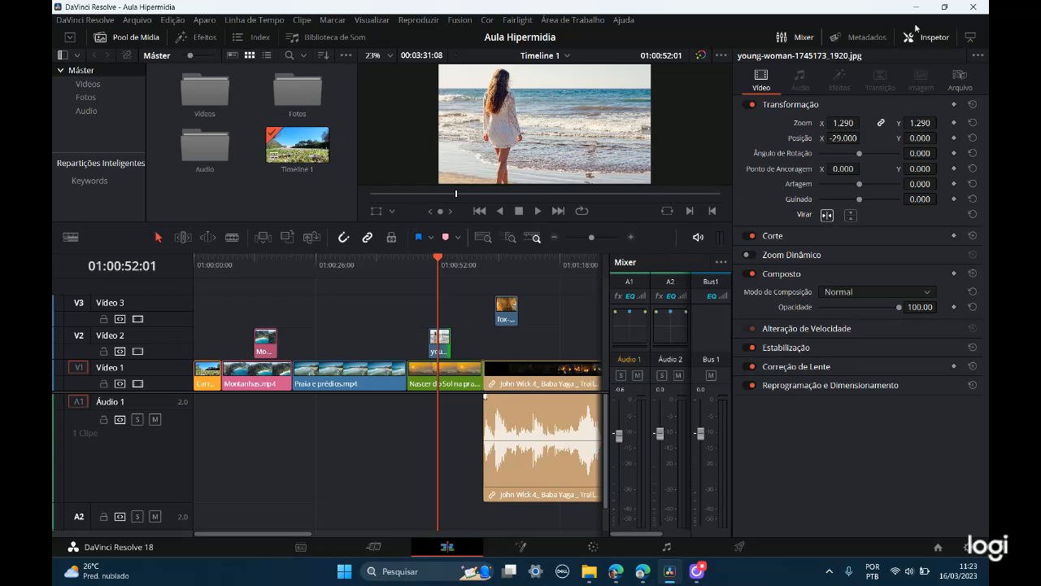
Step: Reduce the Inspector to half height and fit the whole timeline in view
{"action": "left_click", "coordinate": [970, 37]}
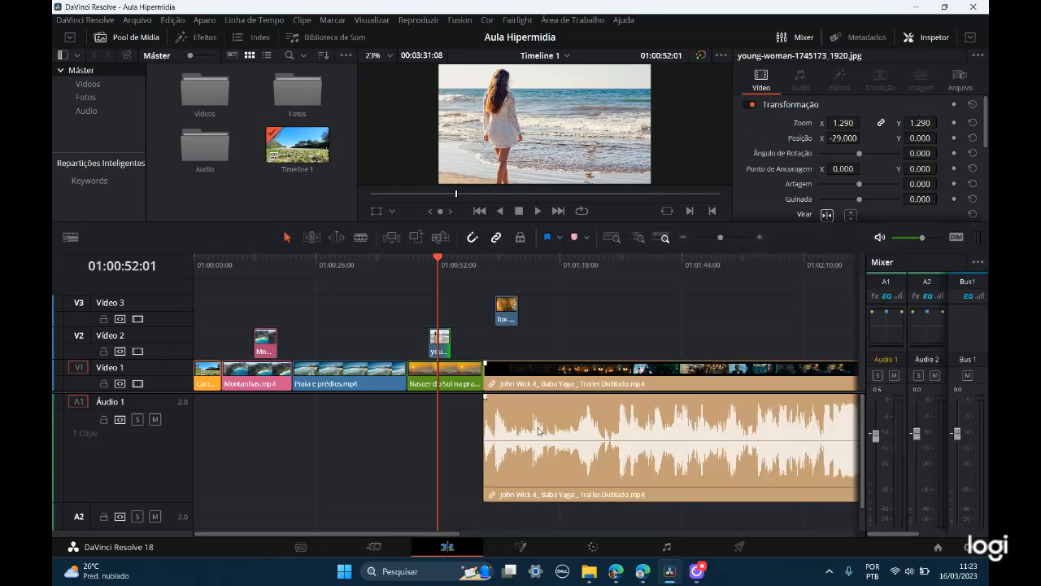
{"action": "left_click_drag", "start_coordinate": [411, 535], "coordinate": [472, 534]}
{"action": "left_click", "coordinate": [612, 238]}
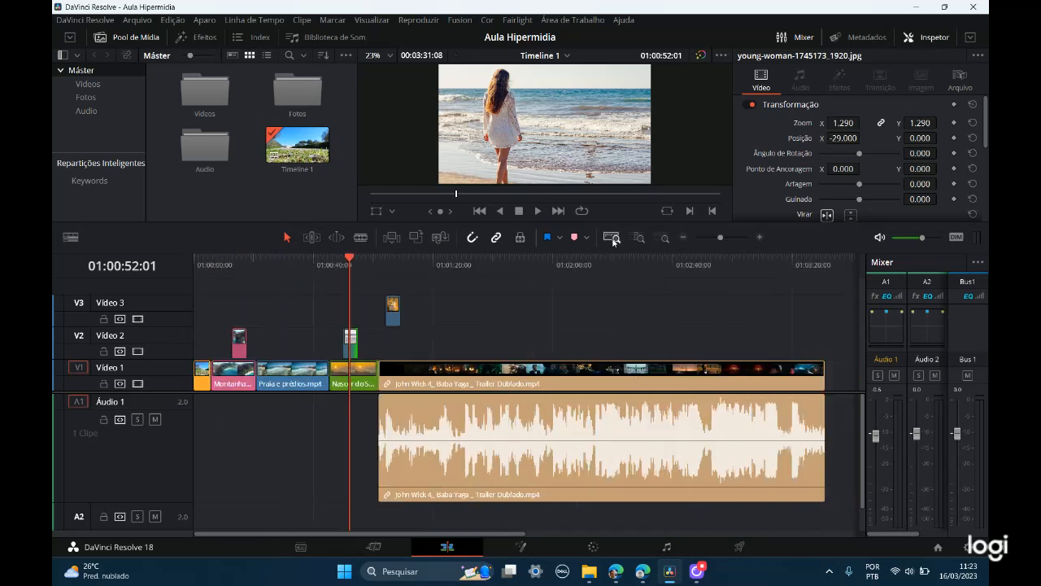
Step: Duplicate young-woman-1745173_1920.jpg from Vídeo 2 onto Vídeo 1, once over Praia e prédios.mp4 and once after the John Wick trailer
{"action": "left_click", "coordinate": [352, 346]}
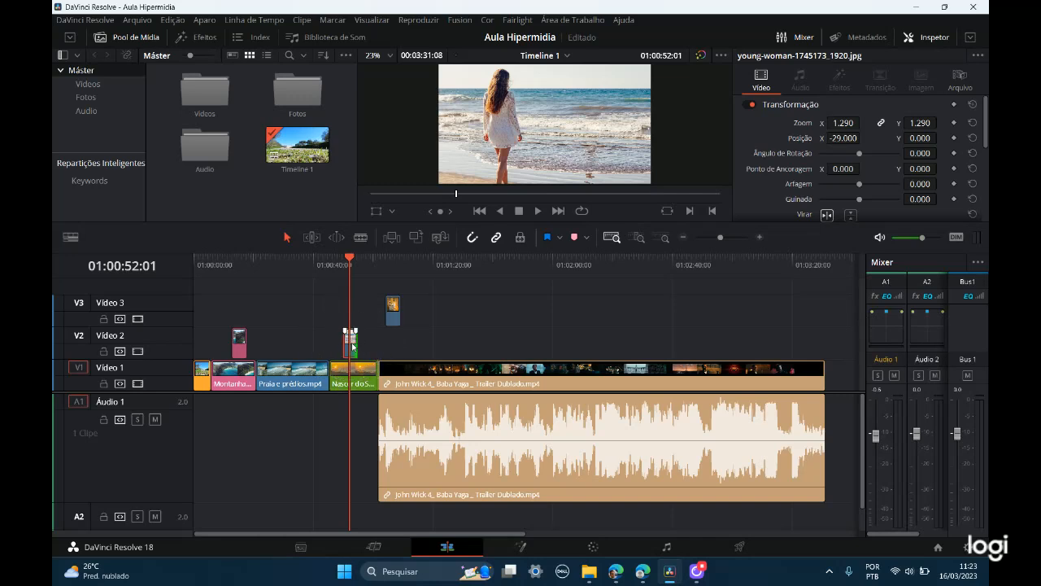
{"action": "left_click_drag", "start_coordinate": [352, 346], "coordinate": [238, 409]}
{"action": "left_click_drag", "start_coordinate": [328, 412], "coordinate": [788, 384]}
{"action": "left_click_drag", "start_coordinate": [350, 349], "coordinate": [280, 375]}
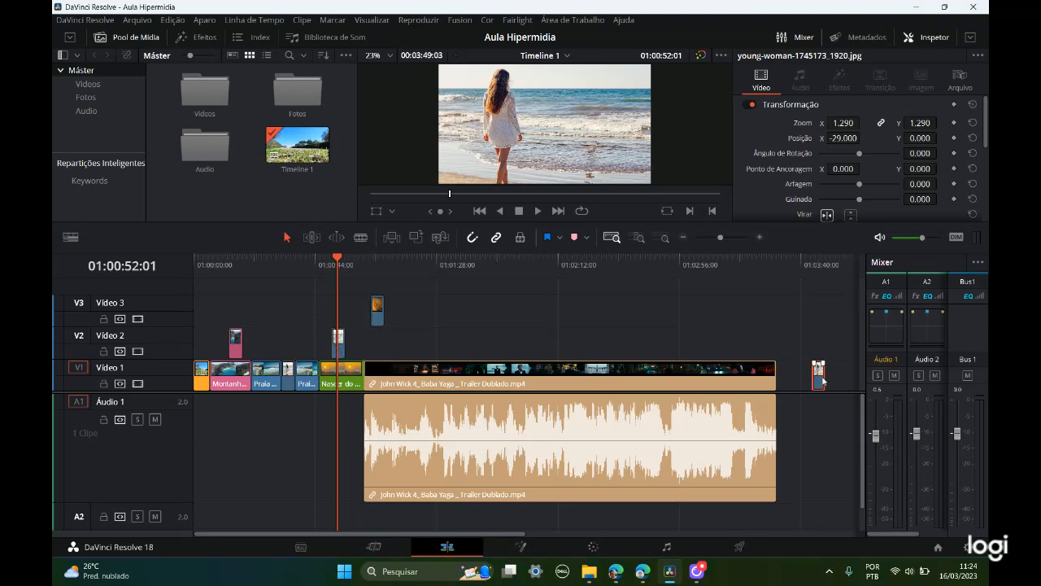
{"action": "scroll", "coordinate": [477, 533], "scroll_direction": "right", "scroll_amount": 5}
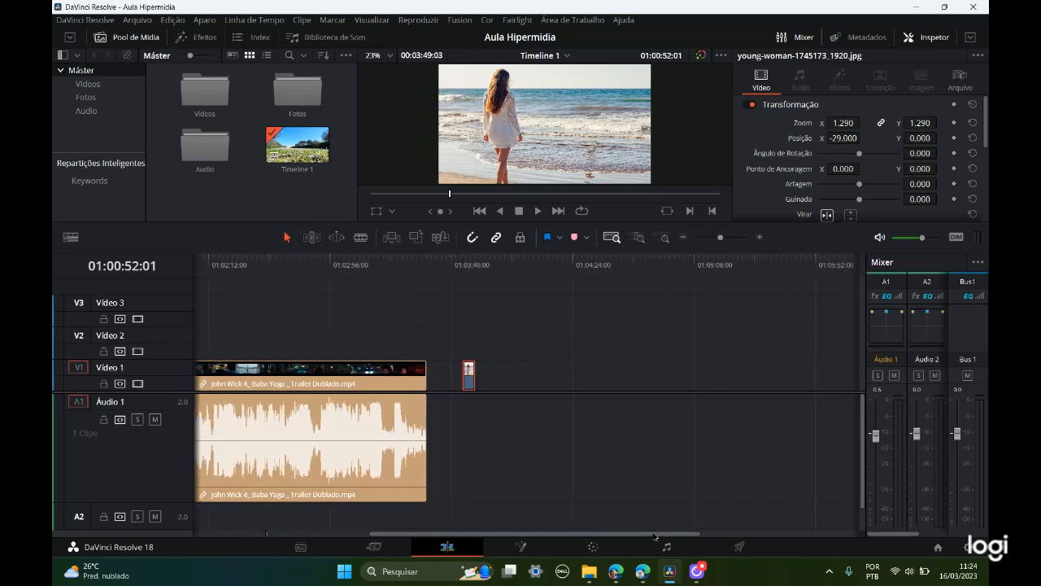
Step: Move the image copy after the trailer further along Vídeo 1 and extend both ends to span 01:03:39:07 to 01:04:19:08
{"action": "left_click", "coordinate": [465, 276]}
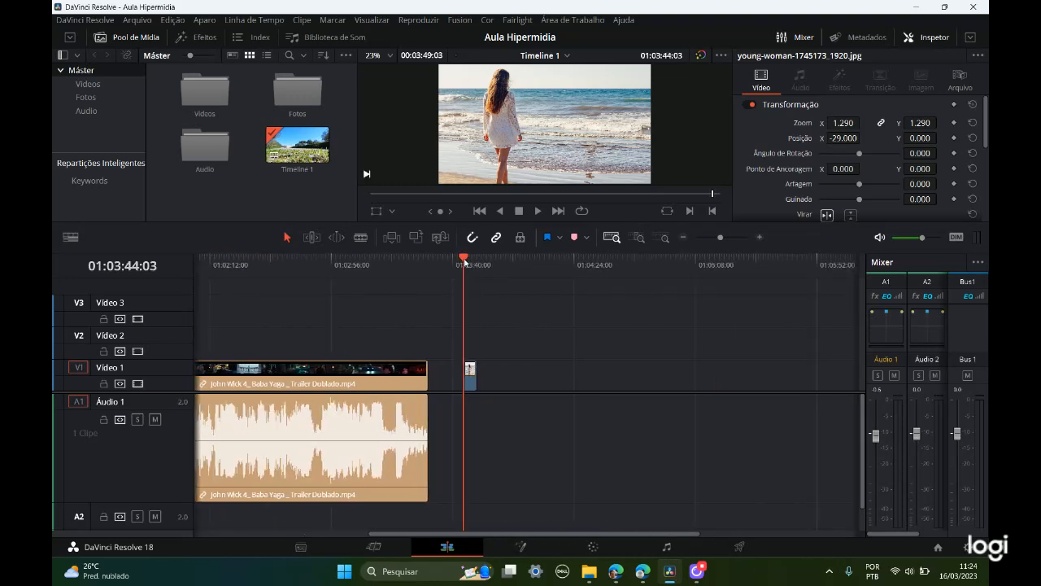
{"action": "left_click_drag", "start_coordinate": [466, 260], "coordinate": [468, 261]}
{"action": "left_click_drag", "start_coordinate": [480, 370], "coordinate": [534, 372]}
{"action": "key", "text": "shift+z"}
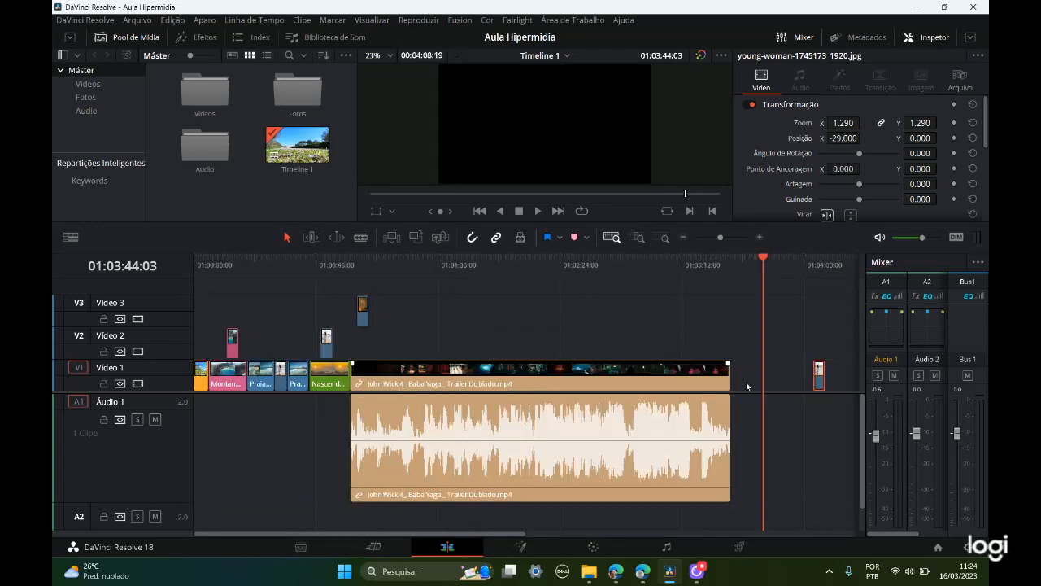
{"action": "left_click_drag", "start_coordinate": [815, 378], "coordinate": [751, 379]}
{"action": "left_click", "coordinate": [757, 259]}
{"action": "left_click", "coordinate": [790, 384]}
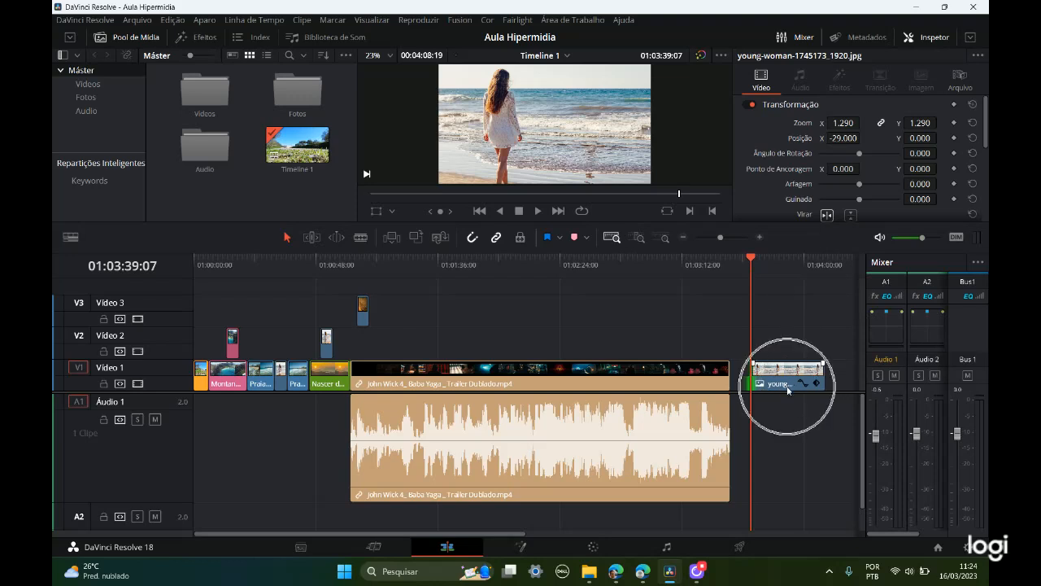
{"action": "mouse_move", "coordinate": [753, 259]}
{"action": "left_mouse_down"}
{"action": "mouse_move", "coordinate": [813, 259]}
{"action": "mouse_move", "coordinate": [751, 258]}
{"action": "left_mouse_up"}
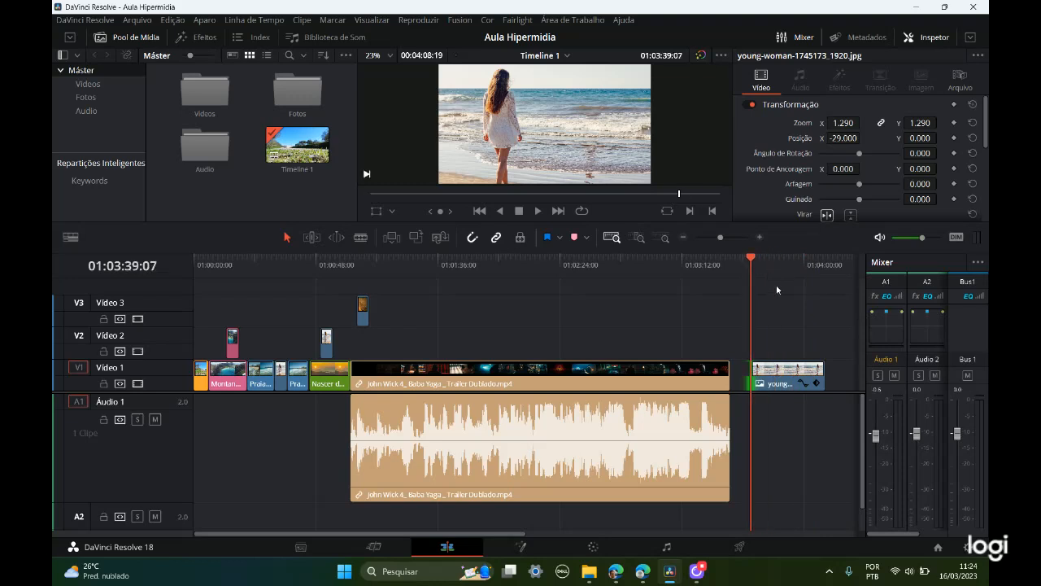
{"action": "left_click_drag", "start_coordinate": [822, 382], "coordinate": [850, 383]}
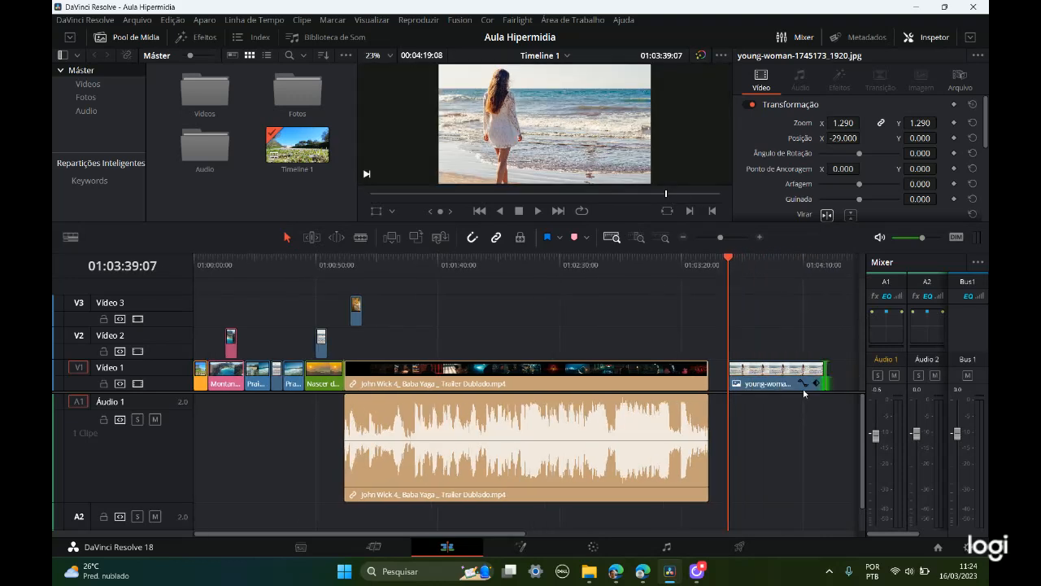
Step: Set the extended image clip's X position to -96 and add a zoom keyframe at its start, 01:03:39:07
{"action": "left_click_drag", "start_coordinate": [513, 535], "coordinate": [578, 537]}
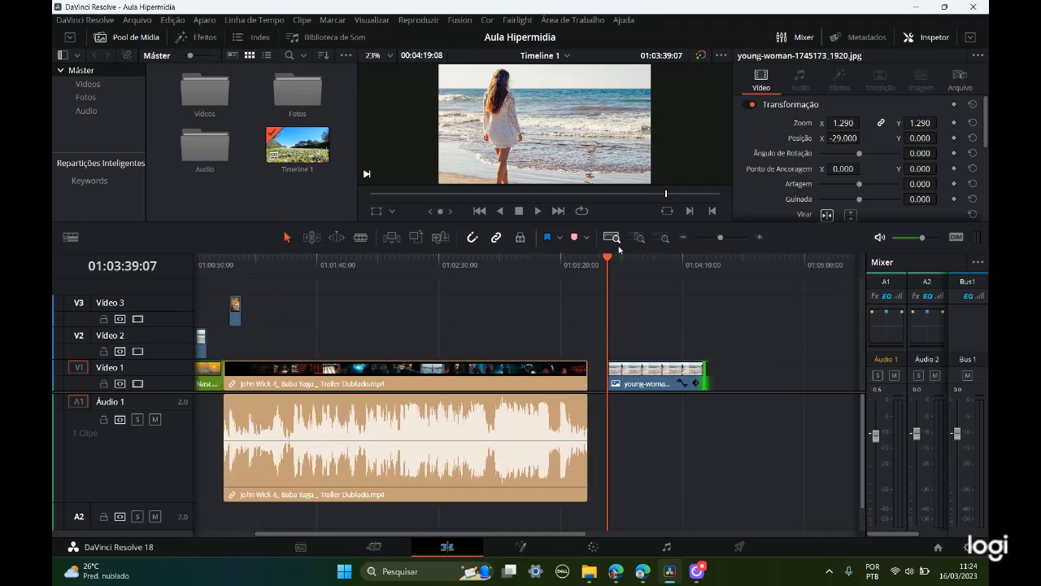
{"action": "left_click", "coordinate": [760, 237]}
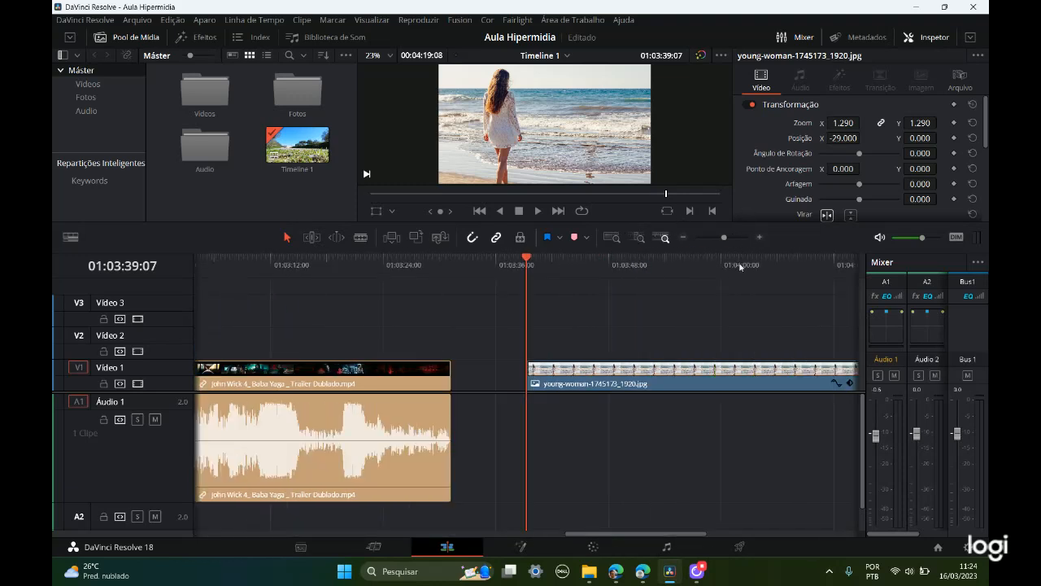
{"action": "left_click_drag", "start_coordinate": [649, 535], "coordinate": [684, 531]}
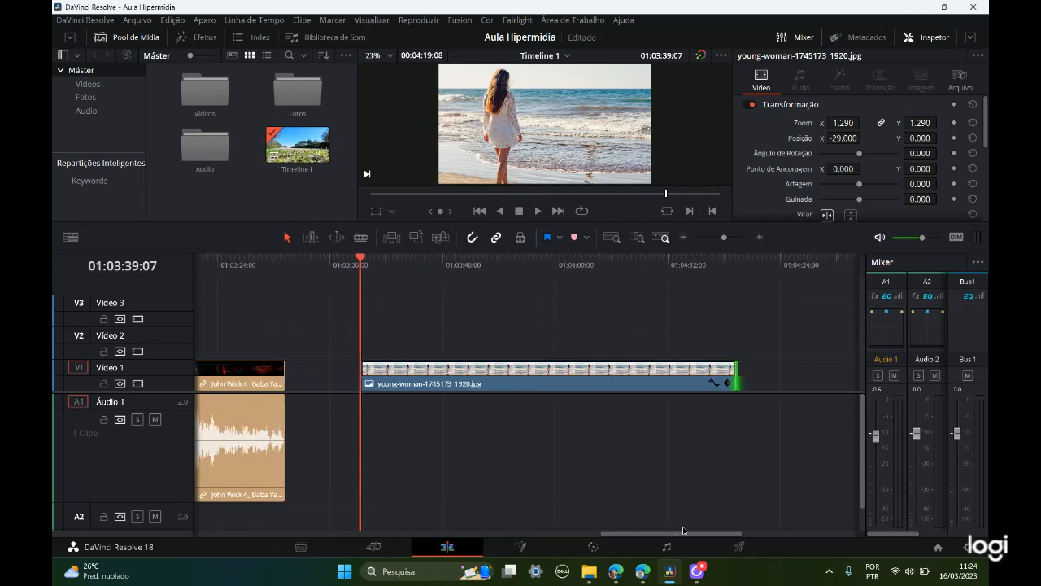
{"action": "key", "text": "ctrl"}
{"action": "key", "text": "ctrl"}
{"action": "left_click_drag", "start_coordinate": [363, 258], "coordinate": [670, 262]}
{"action": "left_click_drag", "start_coordinate": [591, 281], "coordinate": [366, 317]}
{"action": "left_click", "coordinate": [364, 311]}
{"action": "left_click_drag", "start_coordinate": [843, 139], "coordinate": [870, 138]}
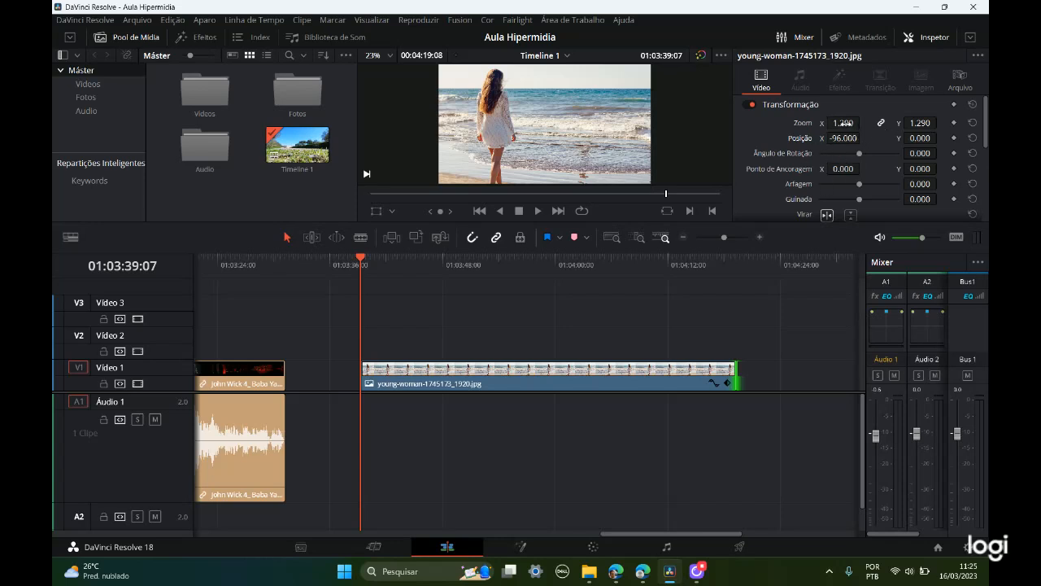
{"action": "left_click", "coordinate": [955, 123]}
Step: Add a zoom keyframe of 2.150 at 01:03:44:17 and another with the same value at 01:04:09:11
{"action": "left_click_drag", "start_coordinate": [361, 259], "coordinate": [413, 268]}
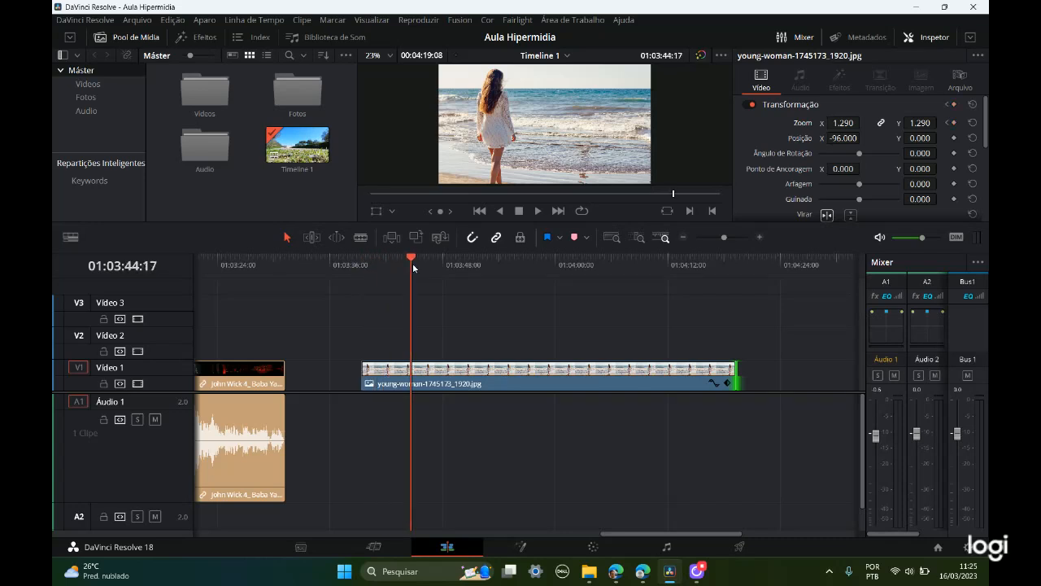
{"action": "left_click", "coordinate": [954, 123]}
{"action": "left_click_drag", "start_coordinate": [845, 123], "coordinate": [865, 123]}
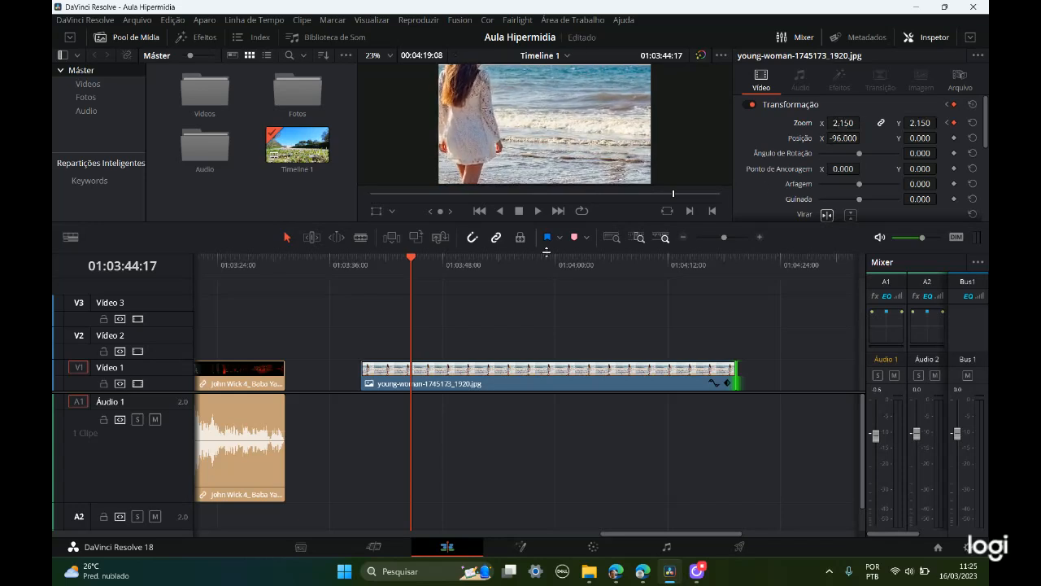
{"action": "left_click_drag", "start_coordinate": [414, 260], "coordinate": [644, 265]}
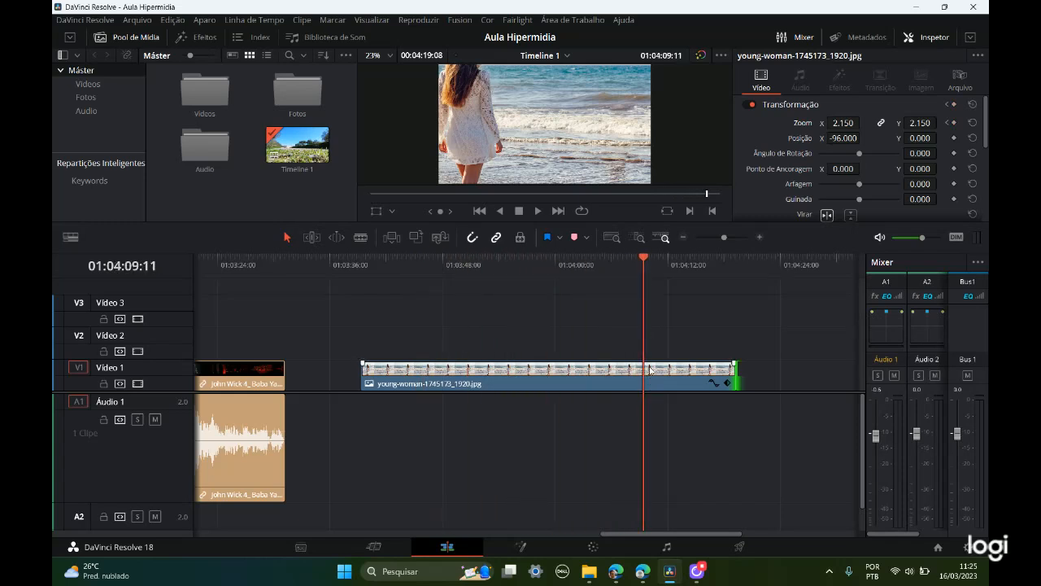
{"action": "left_click", "coordinate": [955, 123]}
Step: Reduce the image clip's zoom to 1.250 at 01:04:16:20 near its end
{"action": "left_click_drag", "start_coordinate": [645, 259], "coordinate": [735, 258]}
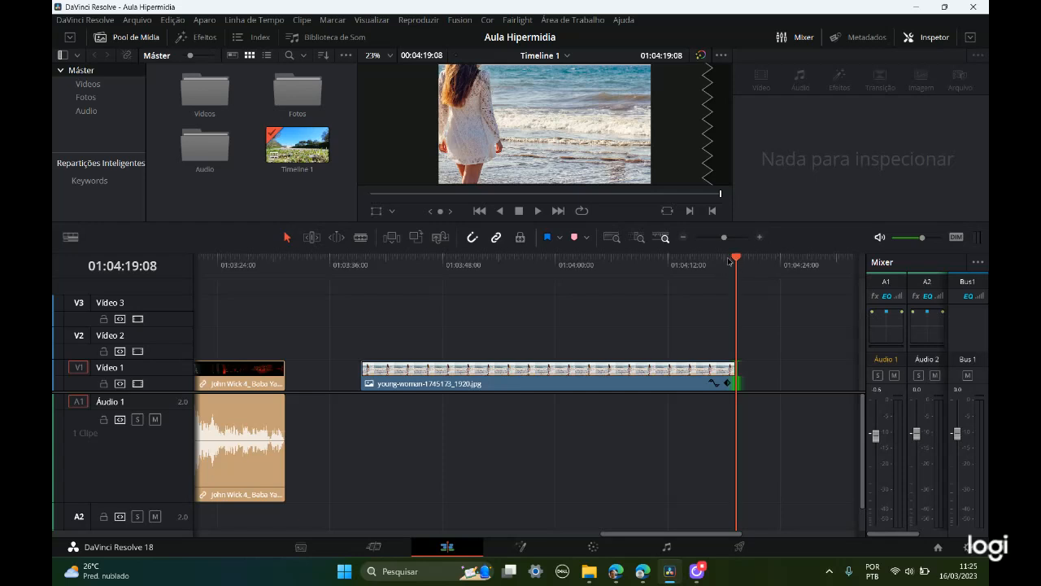
{"action": "left_click_drag", "start_coordinate": [736, 261], "coordinate": [713, 263]}
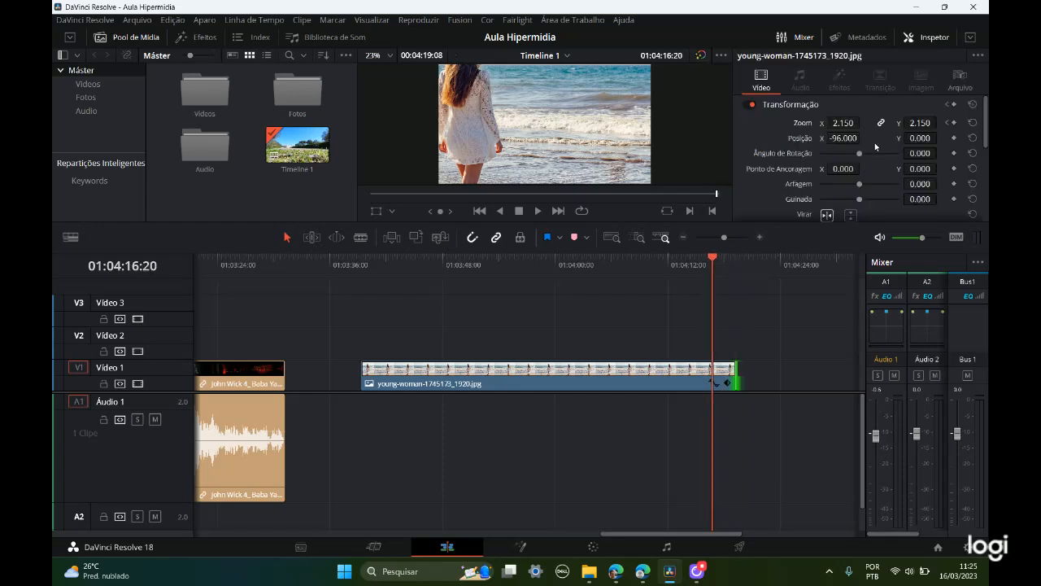
{"action": "left_click_drag", "start_coordinate": [846, 123], "coordinate": [779, 124]}
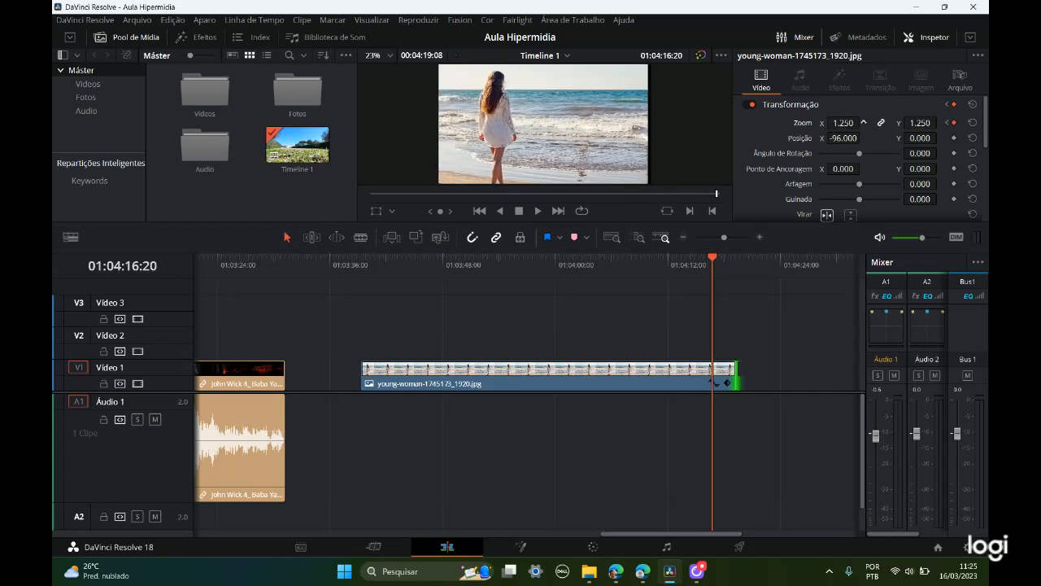
Step: Play the zoom animation from the image clip's start and scrub through to its end
{"action": "left_click_drag", "start_coordinate": [710, 260], "coordinate": [379, 325]}
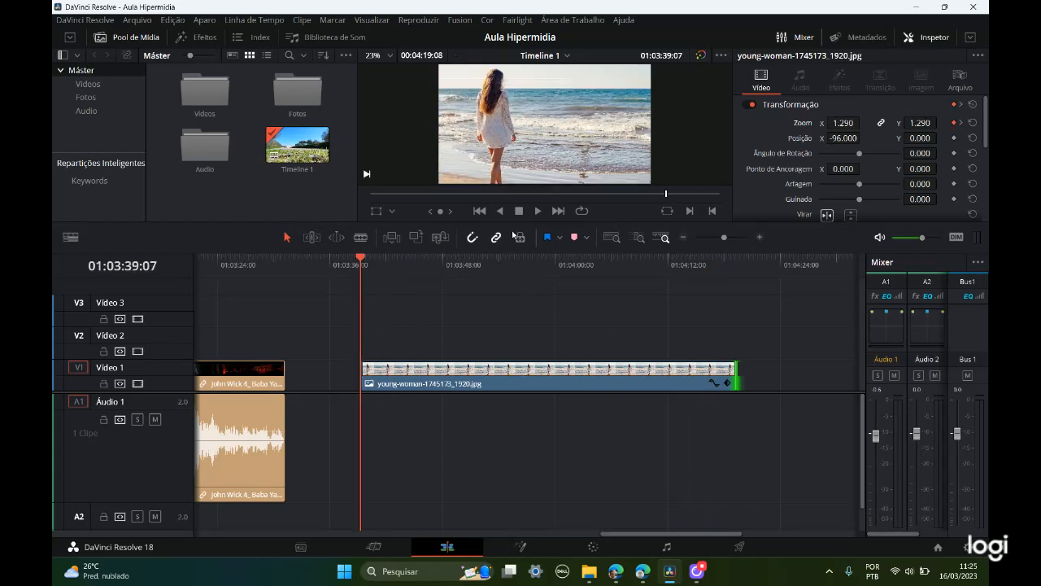
{"action": "left_click", "coordinate": [537, 211]}
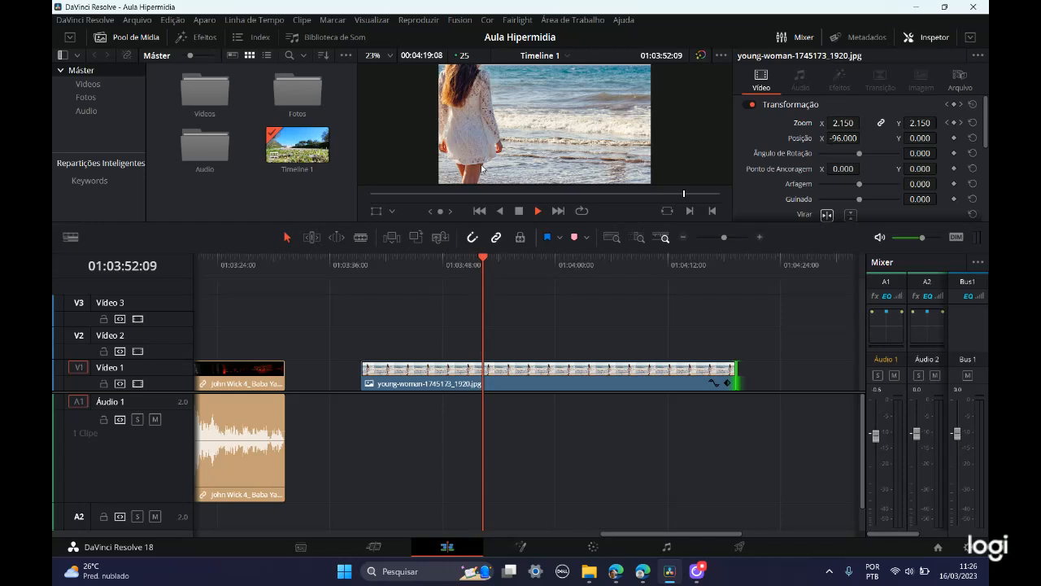
{"action": "left_click_drag", "start_coordinate": [499, 259], "coordinate": [652, 284]}
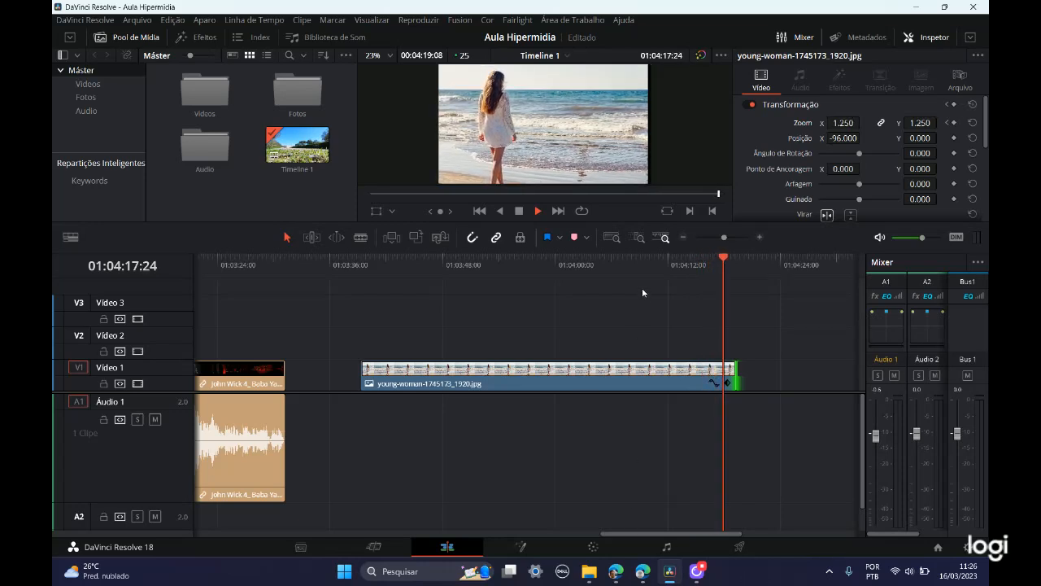
Step: Undo the zoom reduction at the 01:04:16:20 keyframe and save the project
{"action": "left_click", "coordinate": [948, 123]}
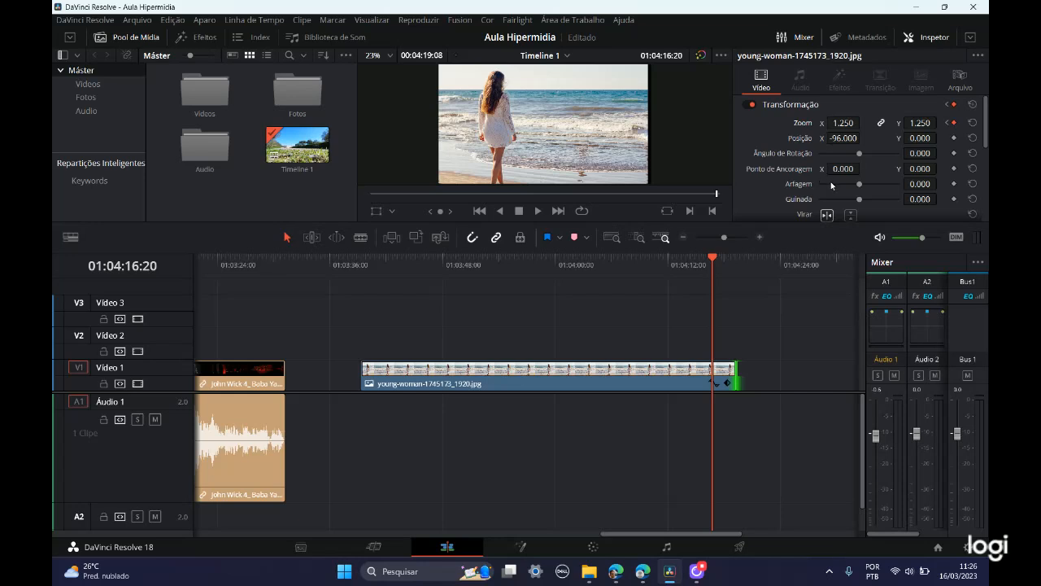
{"action": "key", "text": "ctrl+z"}
{"action": "key", "text": "ctrl+s"}
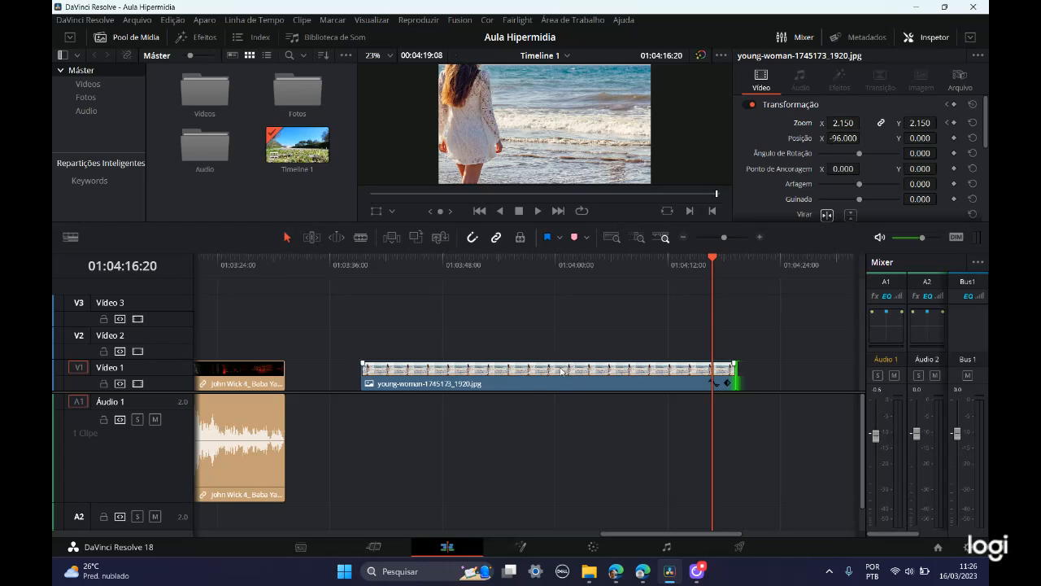
Step: Enlarge the Vídeo 1 track height and show the image clip's Zoom X curve, with the playhead at the clip's start
{"action": "double_click", "coordinate": [137, 364]}
{"action": "left_click_drag", "start_coordinate": [154, 363], "coordinate": [160, 294]}
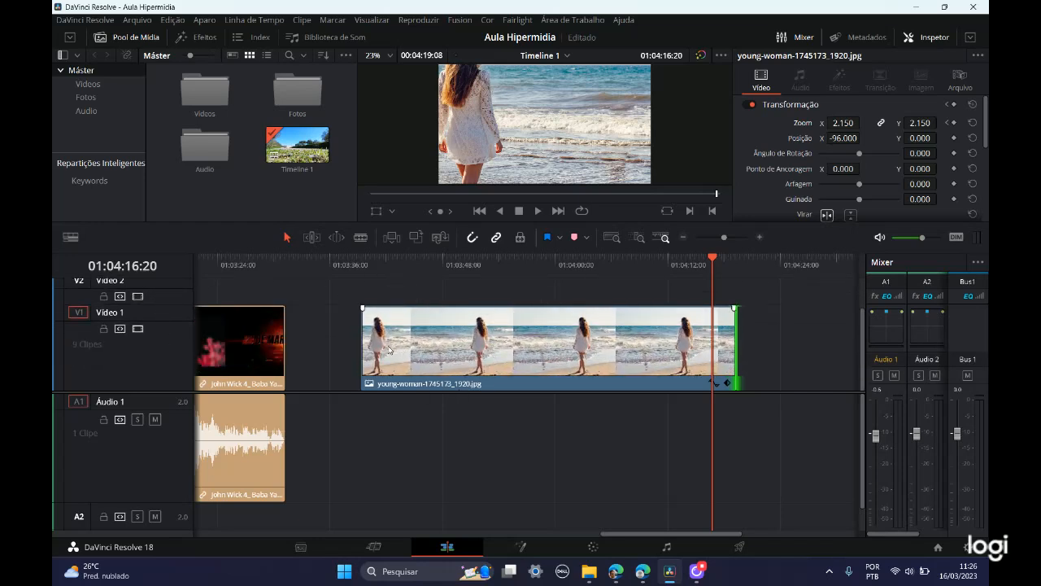
{"action": "left_click_drag", "start_coordinate": [710, 259], "coordinate": [625, 334]}
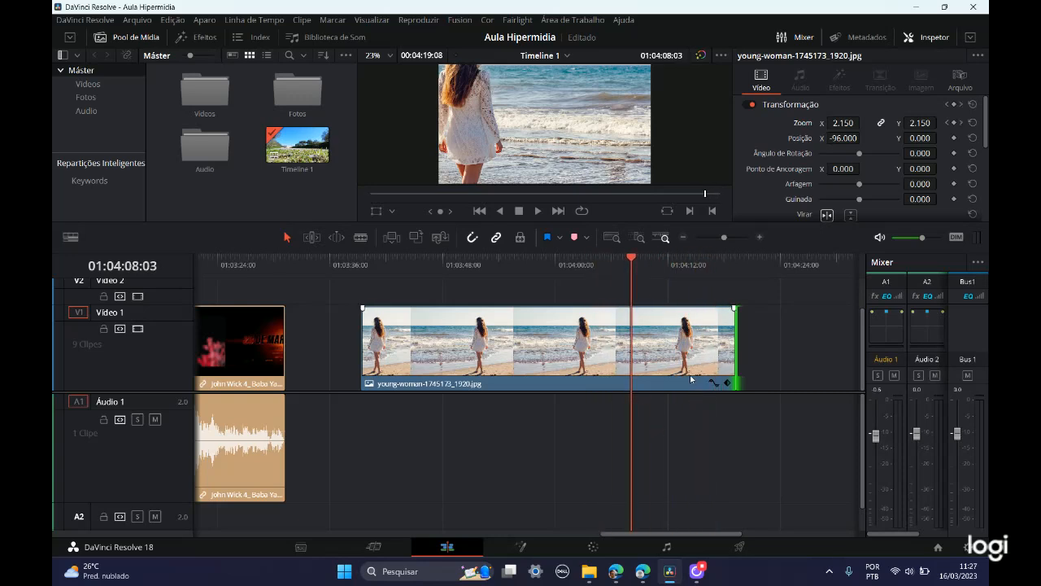
{"action": "left_click", "coordinate": [714, 382]}
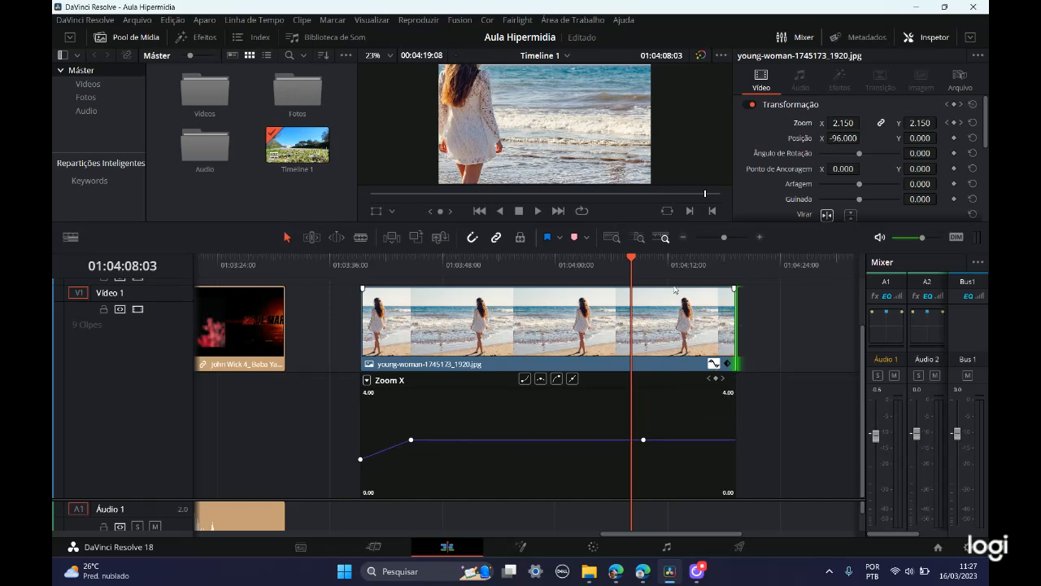
{"action": "left_click_drag", "start_coordinate": [631, 258], "coordinate": [360, 257]}
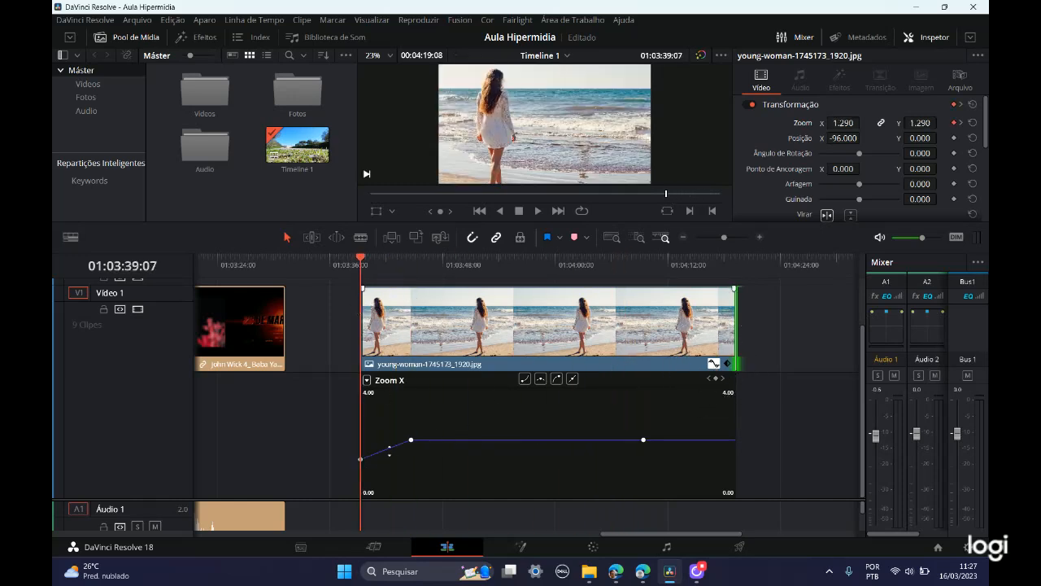
Step: Delete the two 2.15 keyframes from the image clip's Zoom X curve, keeping only the one at its start
{"action": "left_click", "coordinate": [714, 366]}
{"action": "left_click", "coordinate": [644, 442]}
{"action": "key", "text": "Delete"}
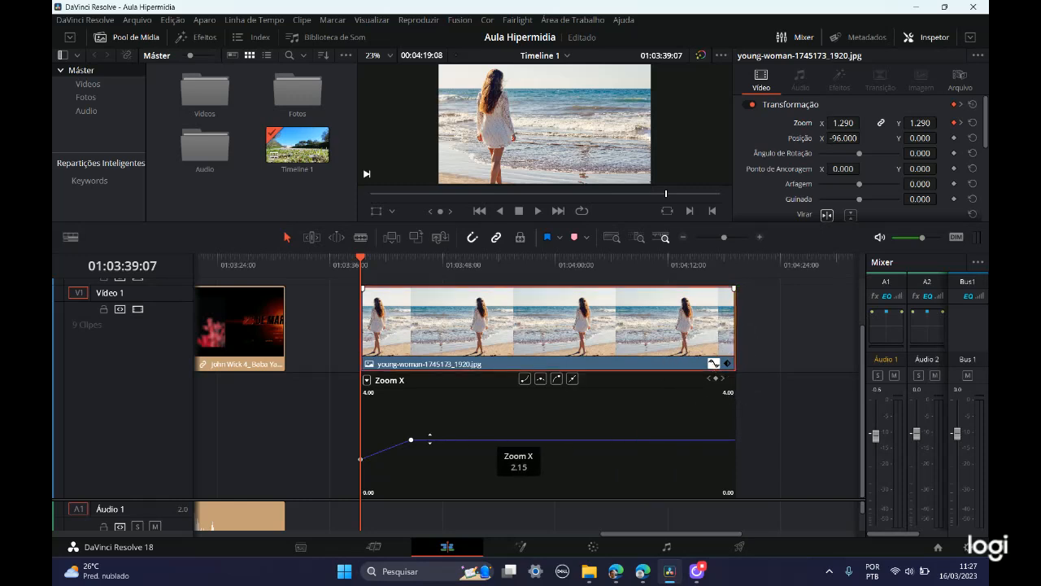
{"action": "left_click", "coordinate": [411, 442]}
{"action": "key", "text": "Delete"}
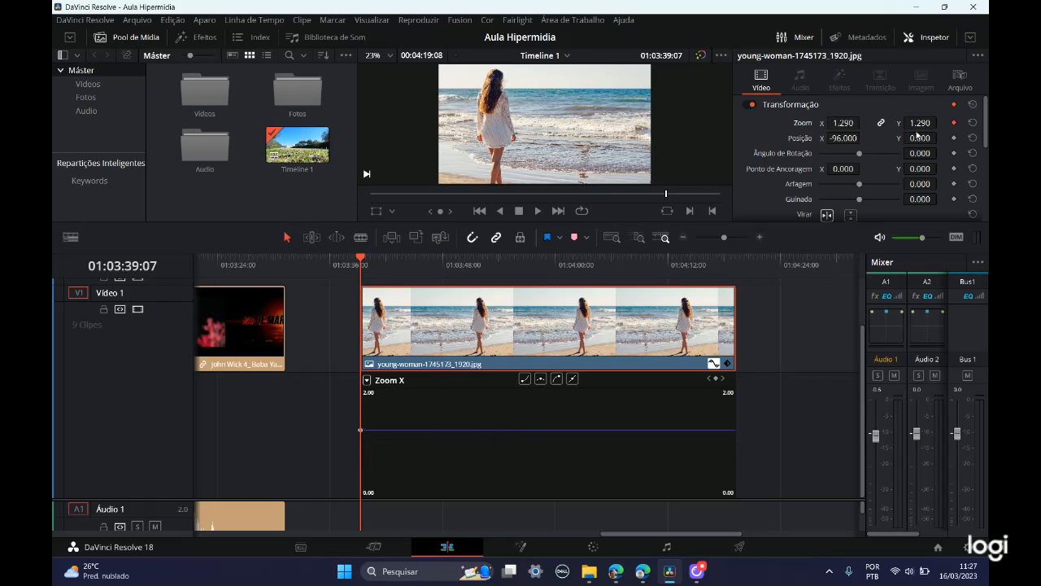
Step: Reopen the image clip's Zoom X curve with a keyframe at its start, and add a 5.470 zoom keyframe at 01:03:48:06
{"action": "left_click", "coordinate": [954, 123]}
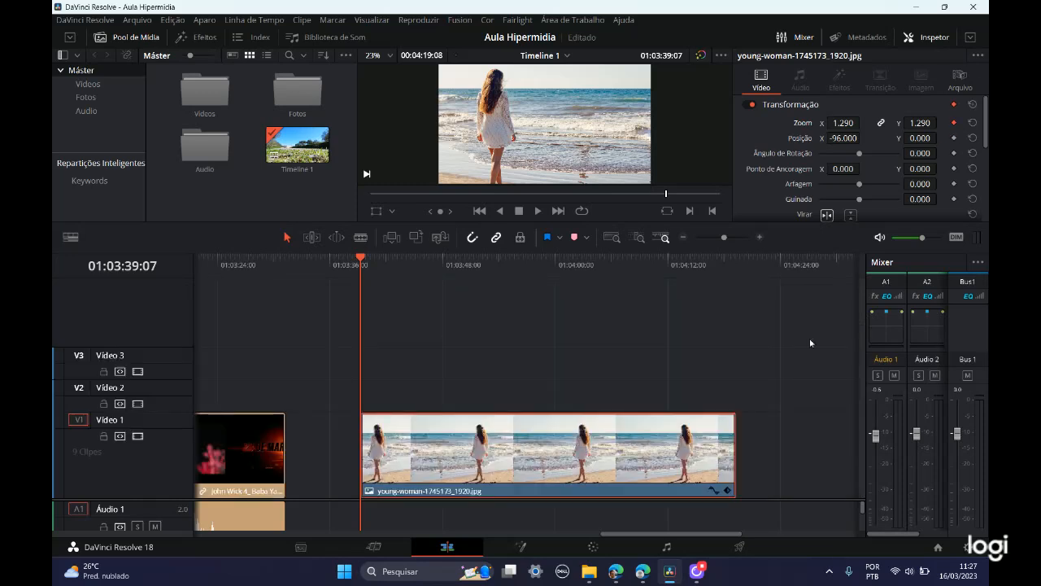
{"action": "left_click", "coordinate": [713, 490]}
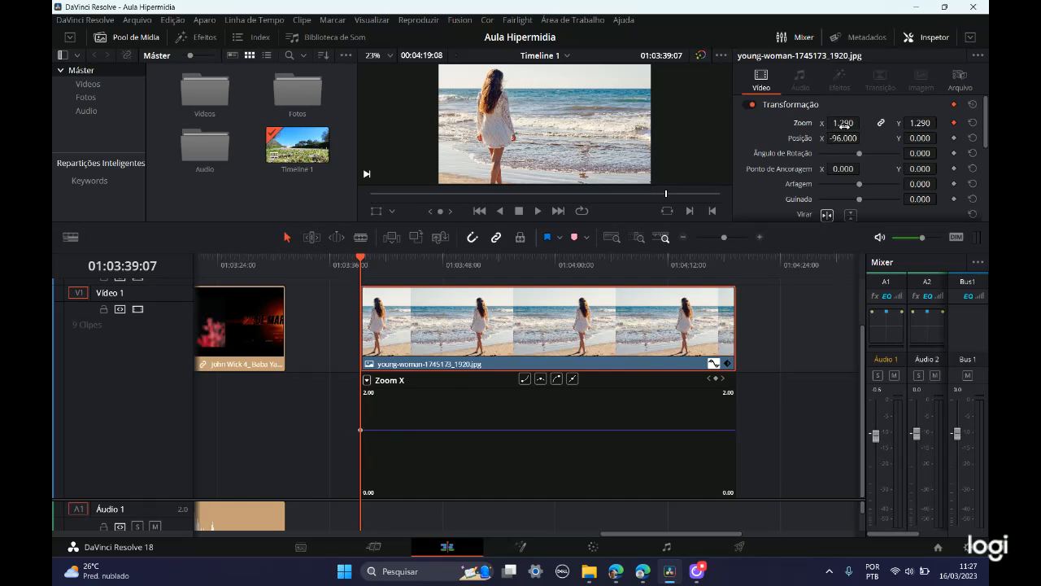
{"action": "left_click_drag", "start_coordinate": [360, 257], "coordinate": [444, 257]}
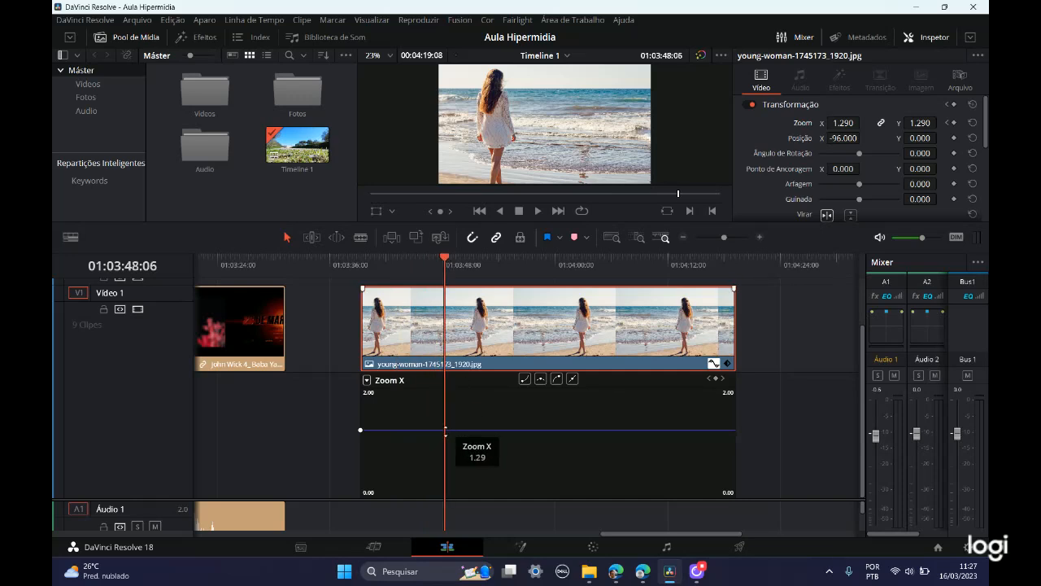
{"action": "key", "text": "ctrl"}
{"action": "key", "text": "ctrl"}
{"action": "key", "text": "ctrl"}
{"action": "key", "text": "ctrl"}
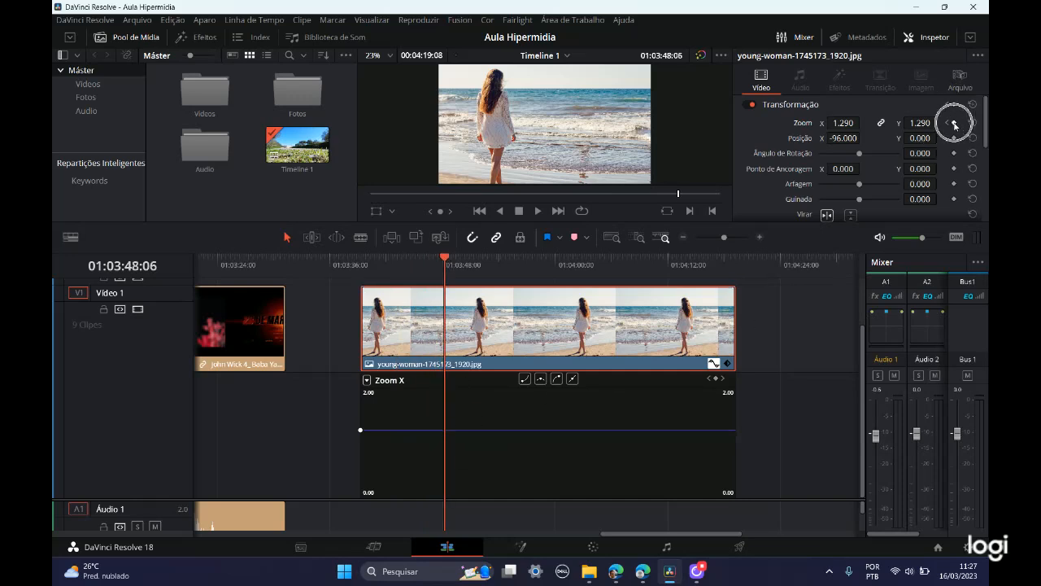
{"action": "left_click", "coordinate": [955, 124]}
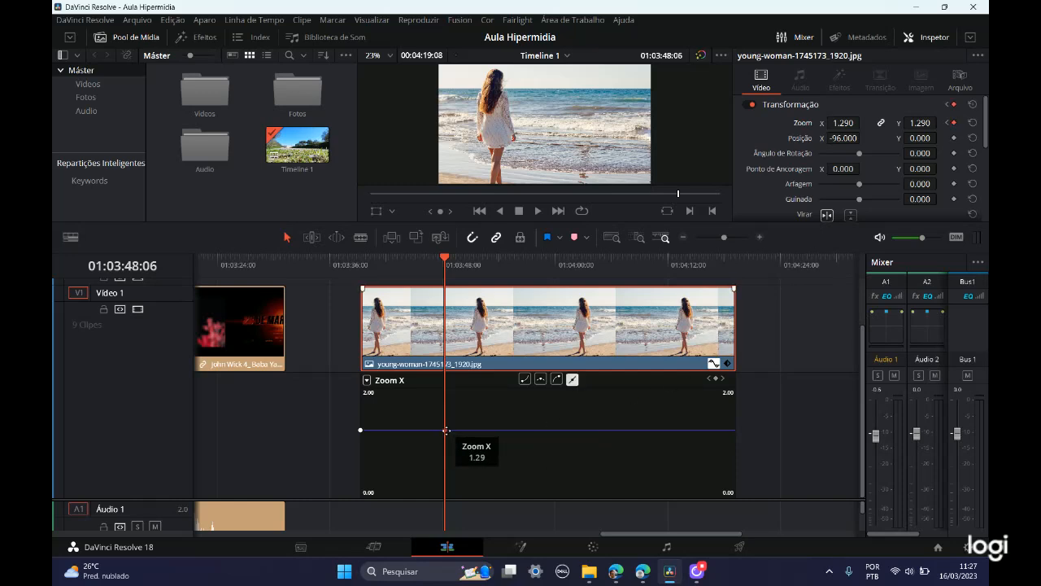
{"action": "left_click_drag", "start_coordinate": [843, 122], "coordinate": [864, 122]}
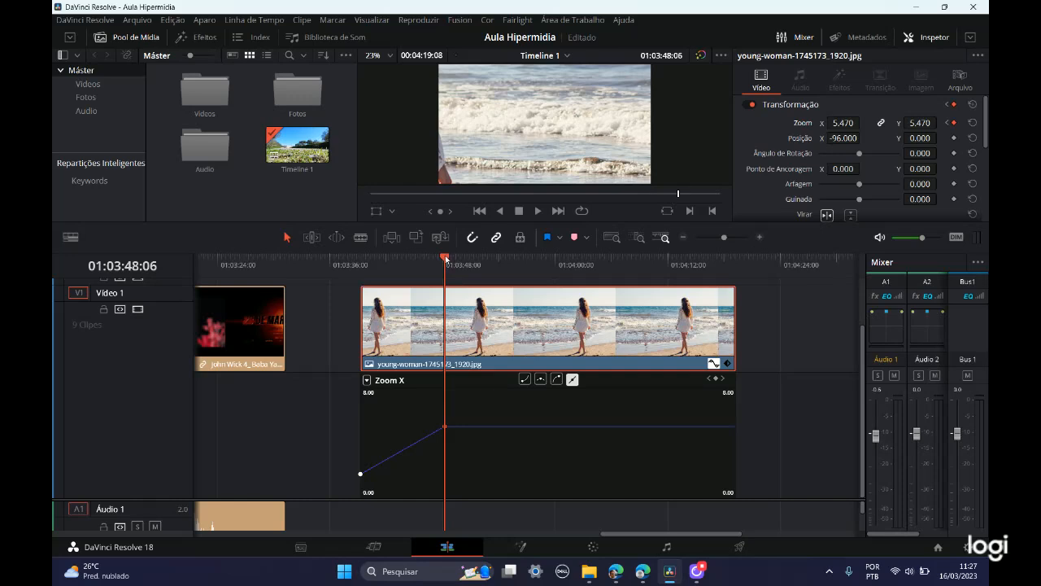
Step: Add a zoom keyframe at 01:03:55:08 holding 5.470 and another at 01:03:59:16 lowered to 1.620
{"action": "left_click_drag", "start_coordinate": [445, 259], "coordinate": [510, 260]}
{"action": "key", "text": "ctrl"}
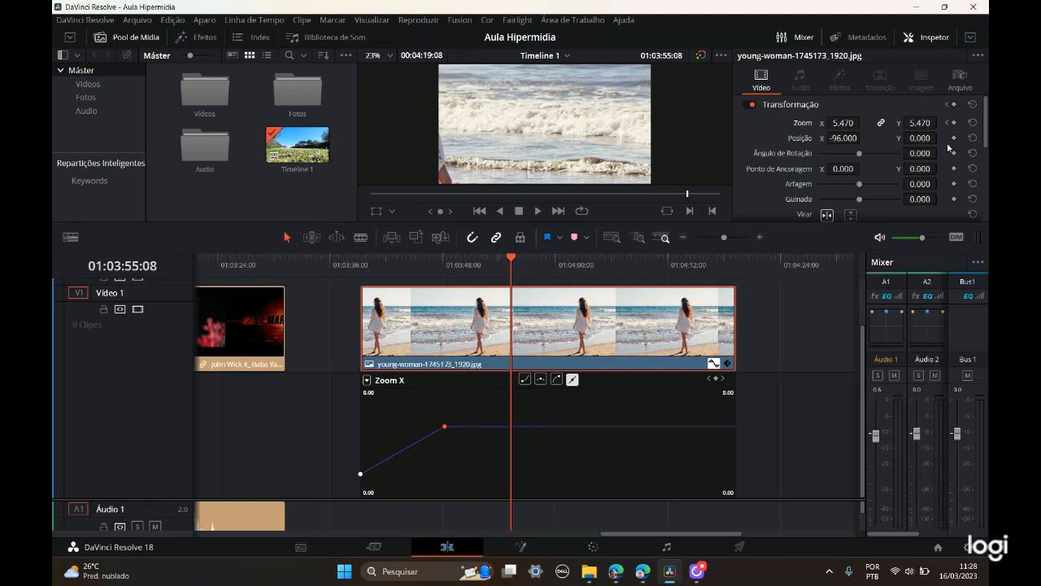
{"action": "left_click", "coordinate": [954, 122]}
{"action": "left_click_drag", "start_coordinate": [532, 263], "coordinate": [550, 262]}
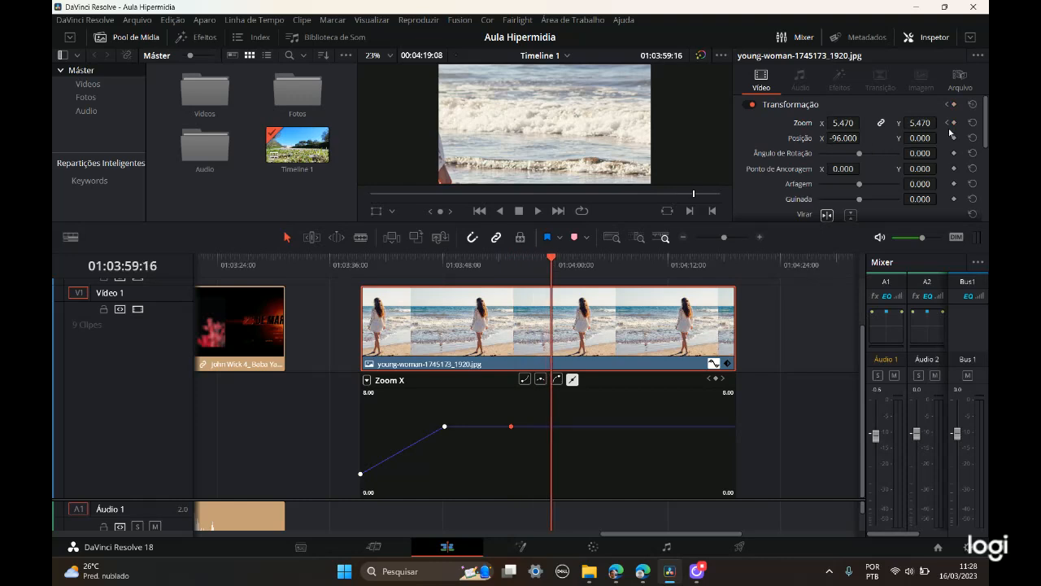
{"action": "left_click", "coordinate": [954, 123]}
{"action": "left_click_drag", "start_coordinate": [838, 122], "coordinate": [780, 123]}
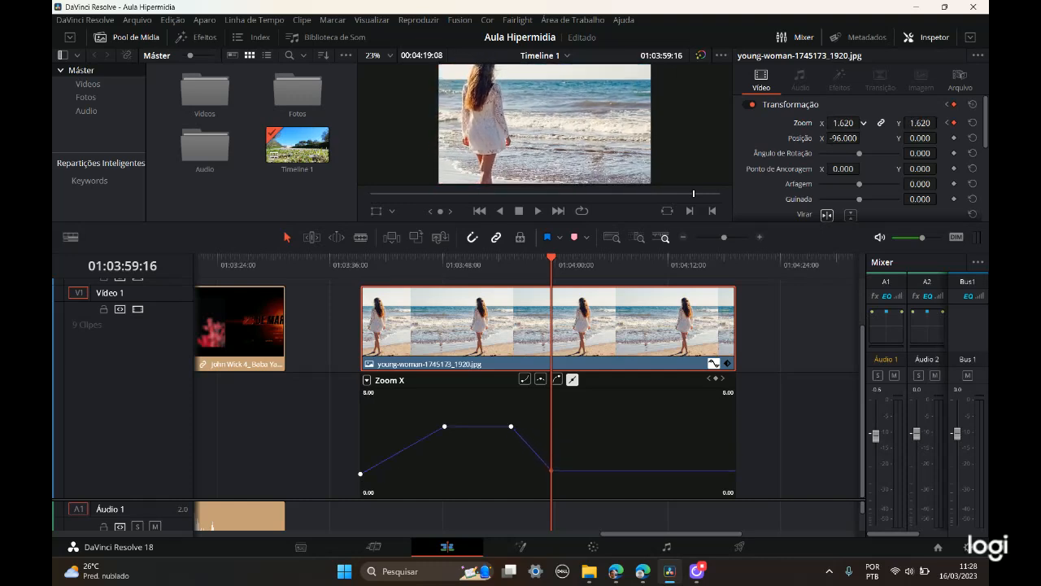
Step: Add a zoom keyframe at 01:04:04:22 that holds the 1.620 zoom
{"action": "left_click", "coordinate": [559, 464]}
{"action": "left_click_drag", "start_coordinate": [551, 259], "coordinate": [601, 258]}
{"action": "left_click", "coordinate": [603, 471]}
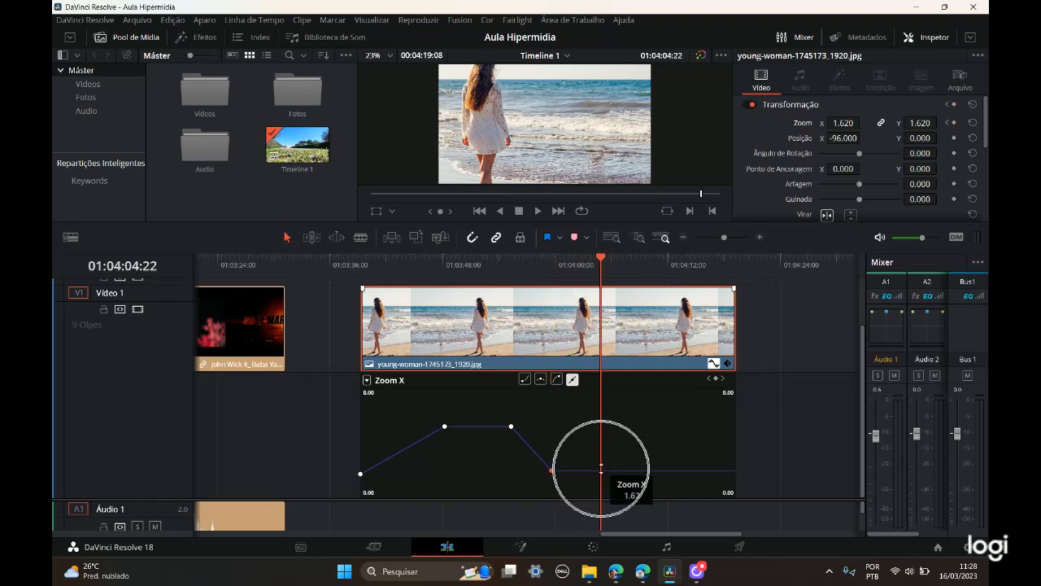
{"action": "left_click", "coordinate": [607, 470]}
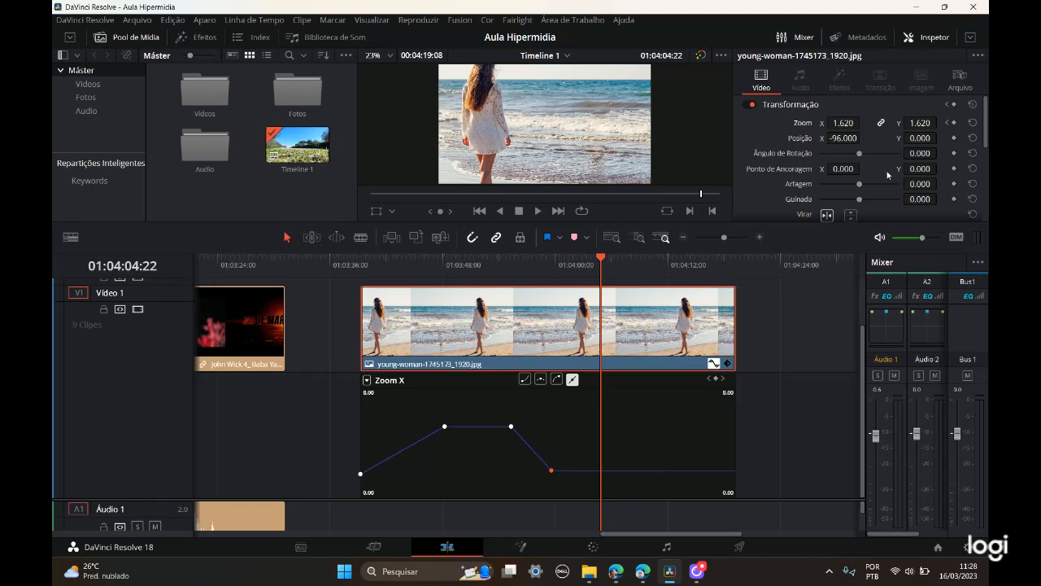
{"action": "key", "text": "ctrl"}
{"action": "key", "text": "ctrl"}
{"action": "left_click", "coordinate": [610, 471]}
Step: Add a zoom keyframe around 01:04:11:19 and raise it to 5.387 on the Zoom X curve
{"action": "left_click_drag", "start_coordinate": [603, 260], "coordinate": [668, 260]}
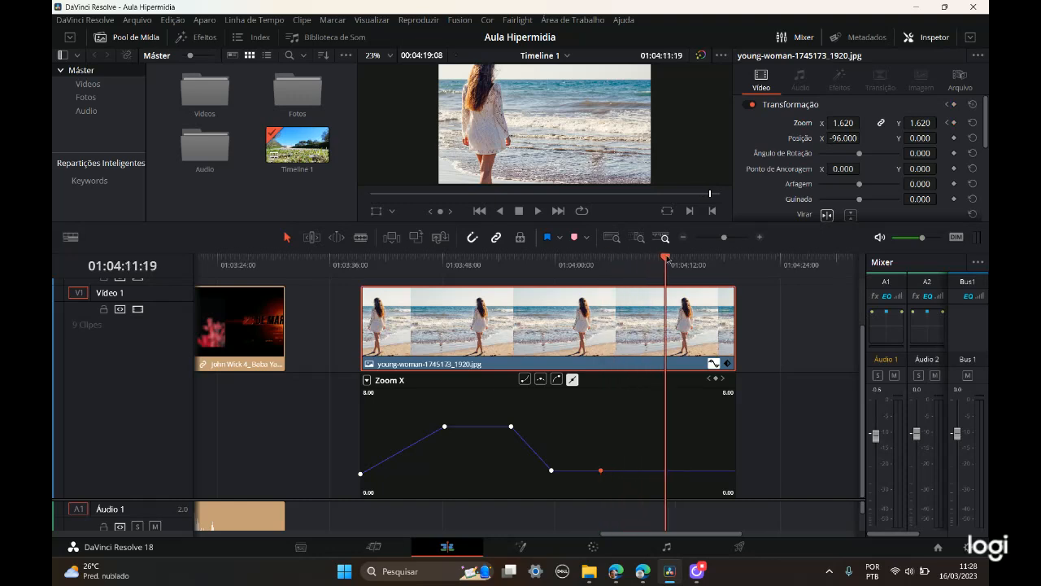
{"action": "key", "text": "ctrl"}
{"action": "key", "text": "ctrl"}
{"action": "mouse_move", "coordinate": [842, 122]}
{"action": "left_mouse_down"}
{"action": "mouse_move", "coordinate": [866, 122]}
{"action": "mouse_move", "coordinate": [841, 124]}
{"action": "left_mouse_up"}
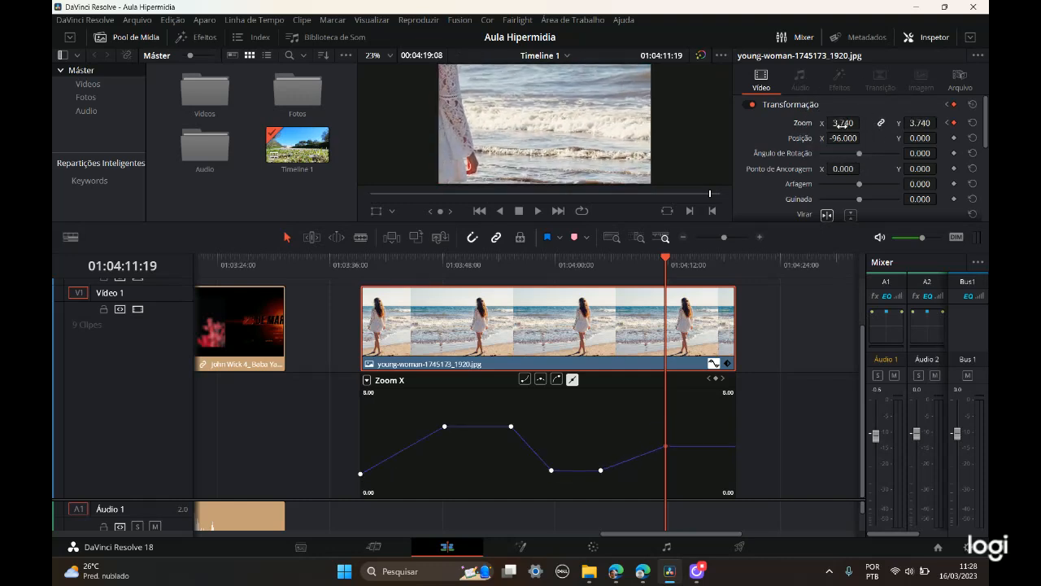
{"action": "mouse_move", "coordinate": [666, 446]}
{"action": "left_mouse_down"}
{"action": "mouse_move", "coordinate": [668, 479]}
{"action": "mouse_move", "coordinate": [668, 427]}
{"action": "left_mouse_up"}
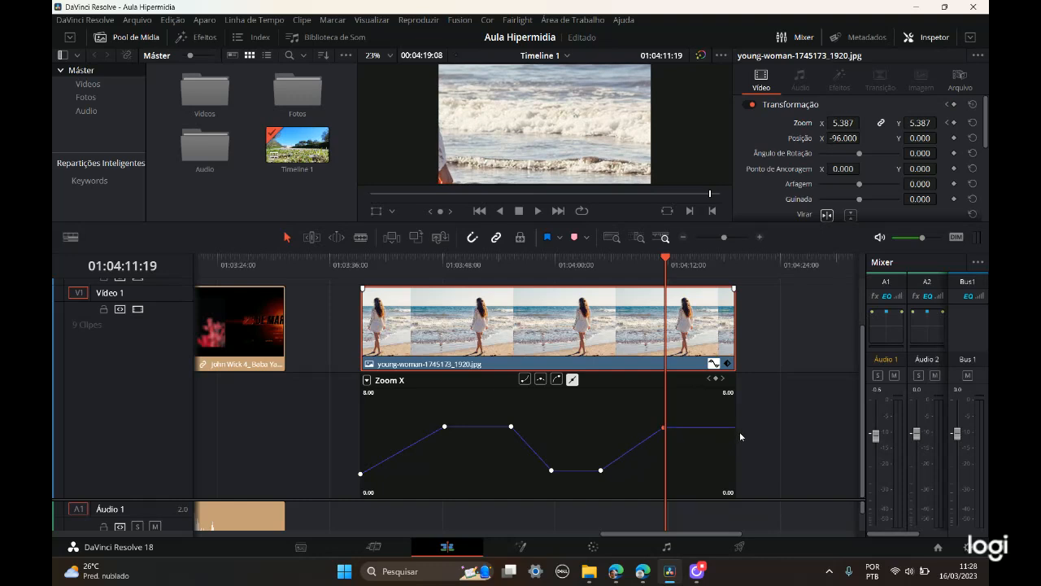
Step: Ease the curve into the zoom keyframe near 01:04:11:19 and add a holding zoom keyframe at 01:04:16:18
{"action": "left_click_drag", "start_coordinate": [667, 258], "coordinate": [712, 260]}
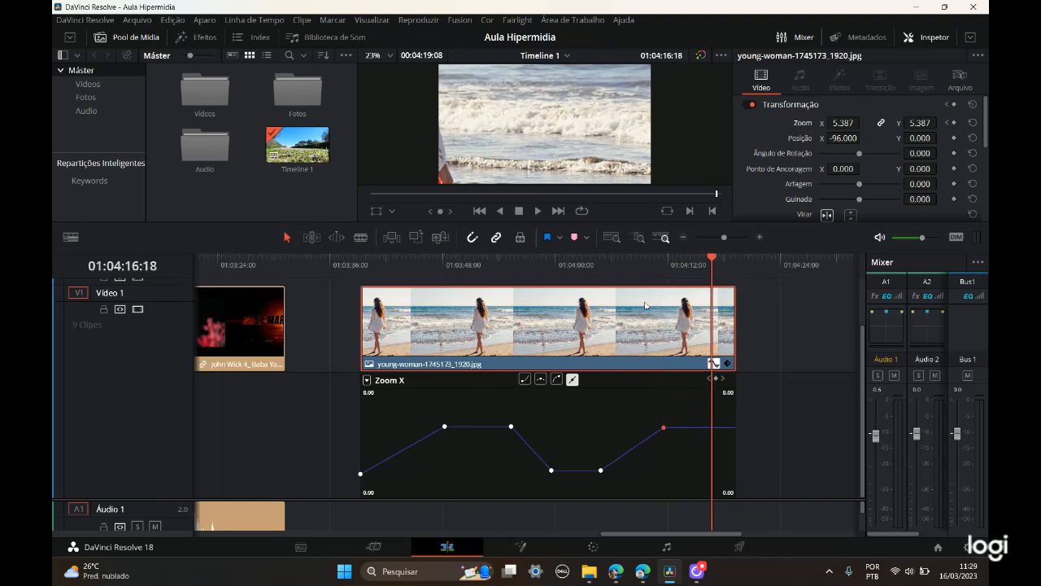
{"action": "left_click", "coordinate": [541, 380]}
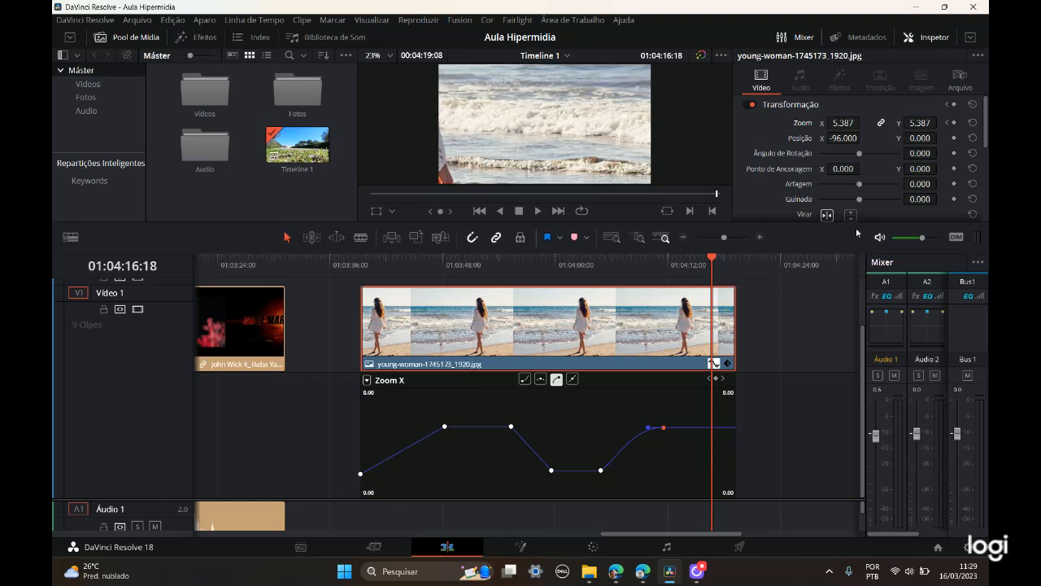
{"action": "left_click", "coordinate": [954, 123]}
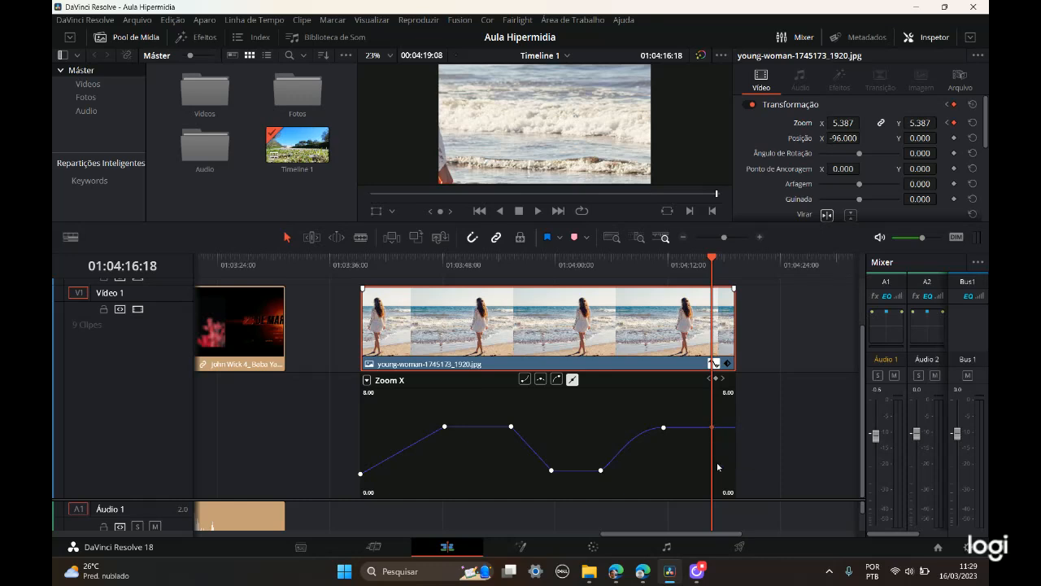
Step: Add a zoom keyframe at the image clip's end, 01:04:19:08, and lower it to 1.280 on the curve
{"action": "mouse_move", "coordinate": [733, 426]}
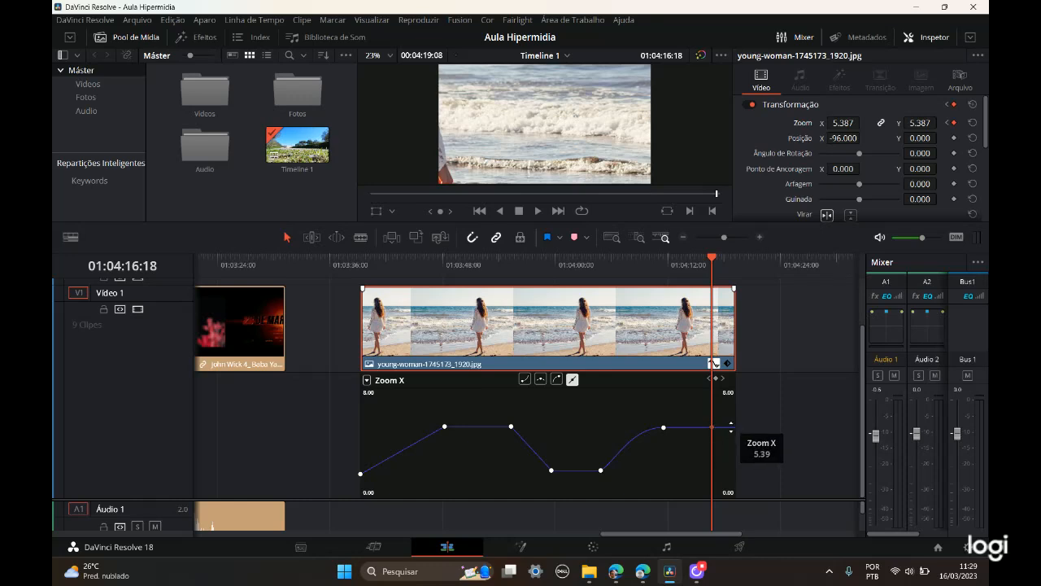
{"action": "left_click_drag", "start_coordinate": [723, 259], "coordinate": [733, 258]}
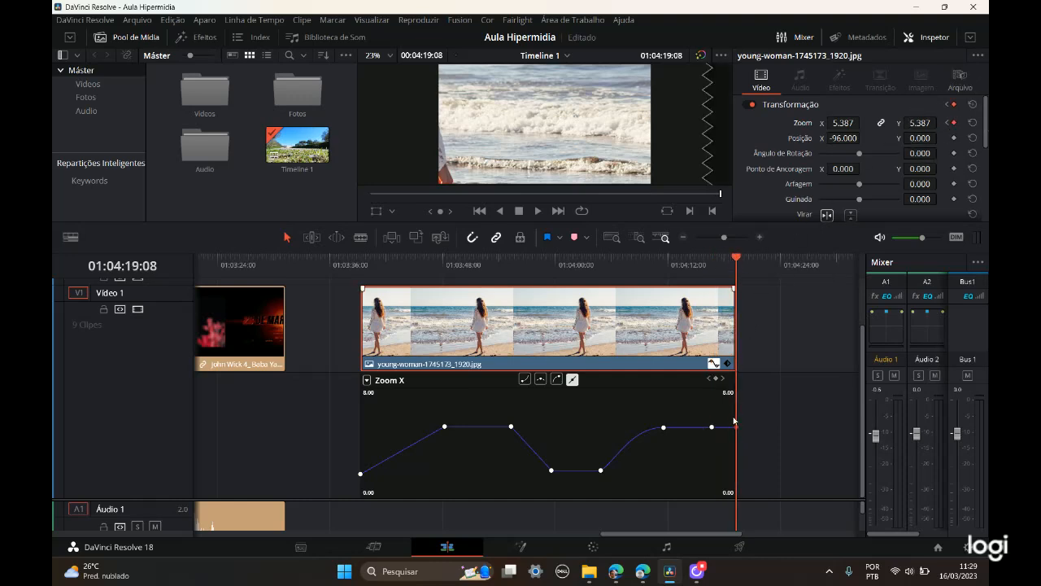
{"action": "left_click_drag", "start_coordinate": [736, 426], "coordinate": [735, 475]}
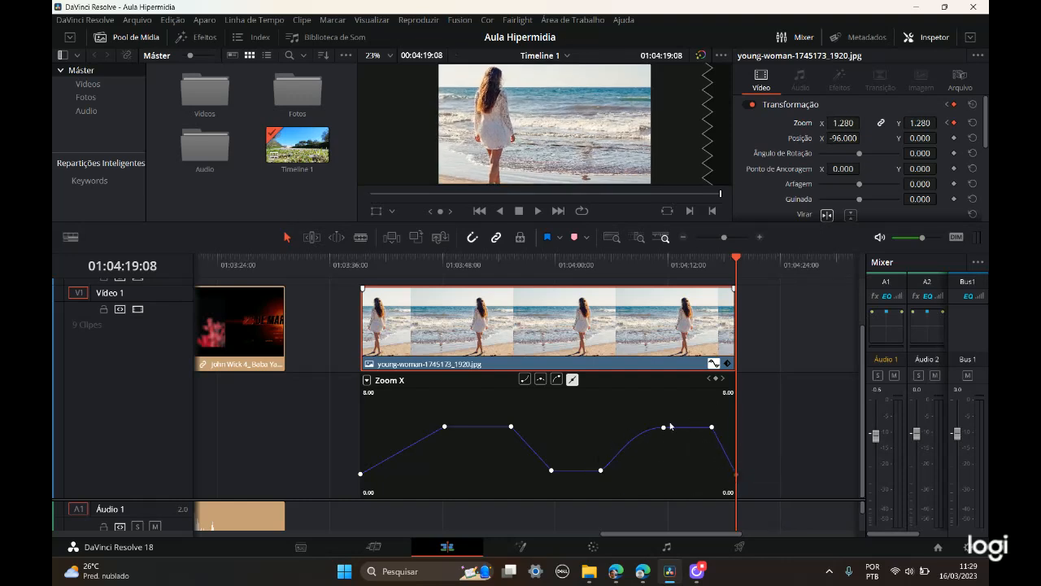
Step: Move the second Zoom X keyframe earlier, to about 01:03:46, at nearly the same zoom height
{"action": "mouse_move", "coordinate": [443, 426]}
{"action": "left_click_drag", "start_coordinate": [443, 426], "coordinate": [420, 436]}
{"action": "mouse_move", "coordinate": [421, 437]}
{"action": "left_mouse_down"}
{"action": "mouse_move", "coordinate": [434, 447]}
{"action": "mouse_move", "coordinate": [424, 425]}
{"action": "left_mouse_up"}
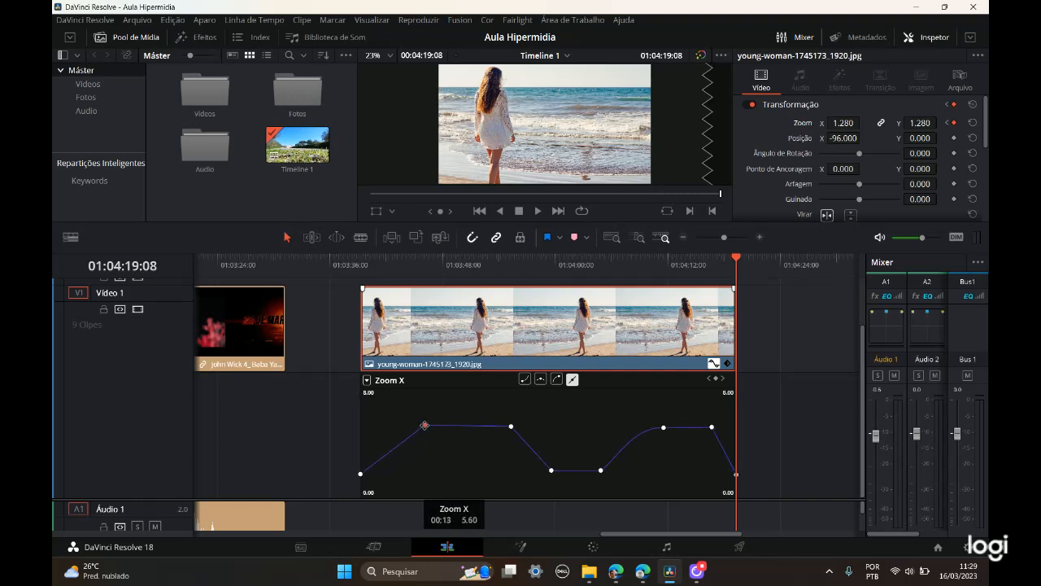
Step: Apply an ease-in to the third Zoom X keyframe and shift it slightly later on the curve
{"action": "left_click", "coordinate": [511, 426]}
{"action": "left_click", "coordinate": [511, 427]}
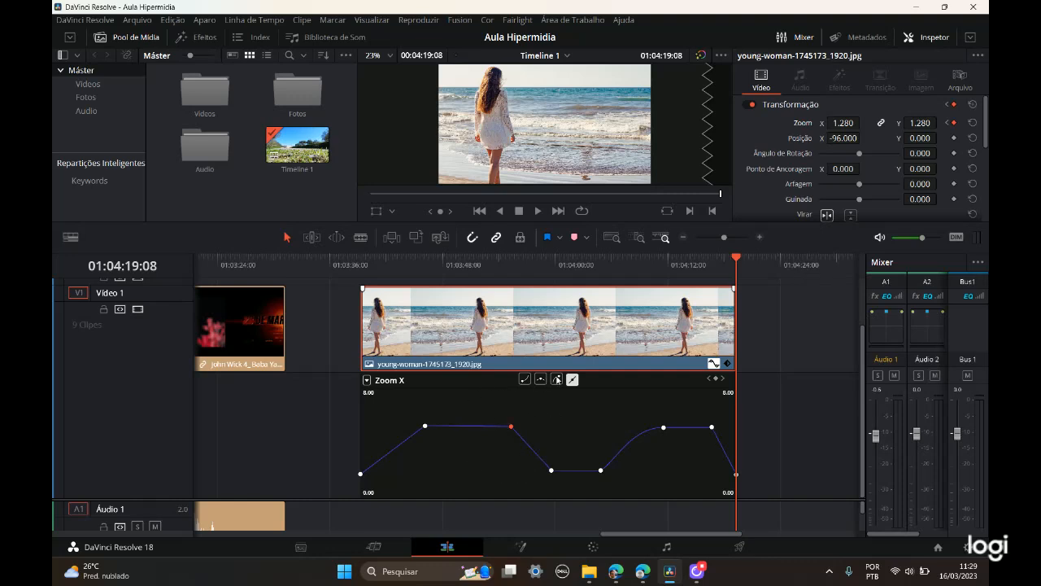
{"action": "left_click", "coordinate": [558, 380]}
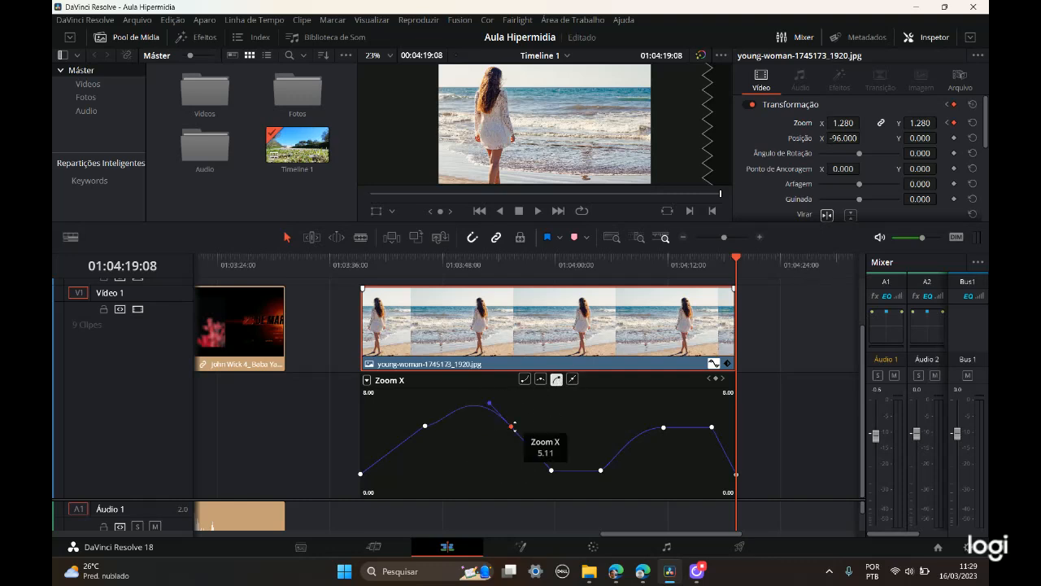
{"action": "left_click_drag", "start_coordinate": [510, 426], "coordinate": [515, 424]}
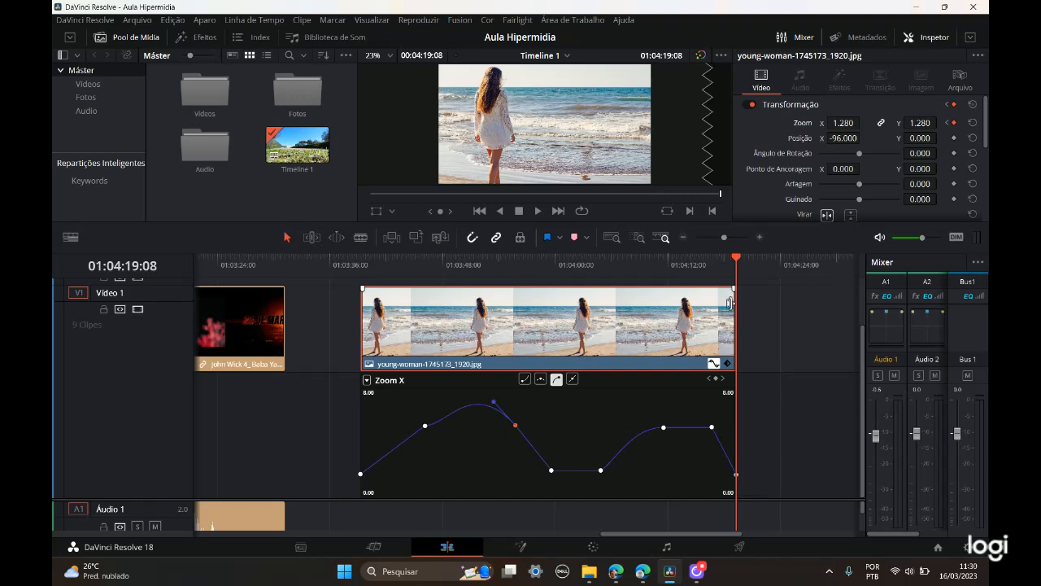
Step: Play the zoom animation from the image clip's start and stop playback at 01:04:08:07
{"action": "left_click_drag", "start_coordinate": [727, 260], "coordinate": [360, 280]}
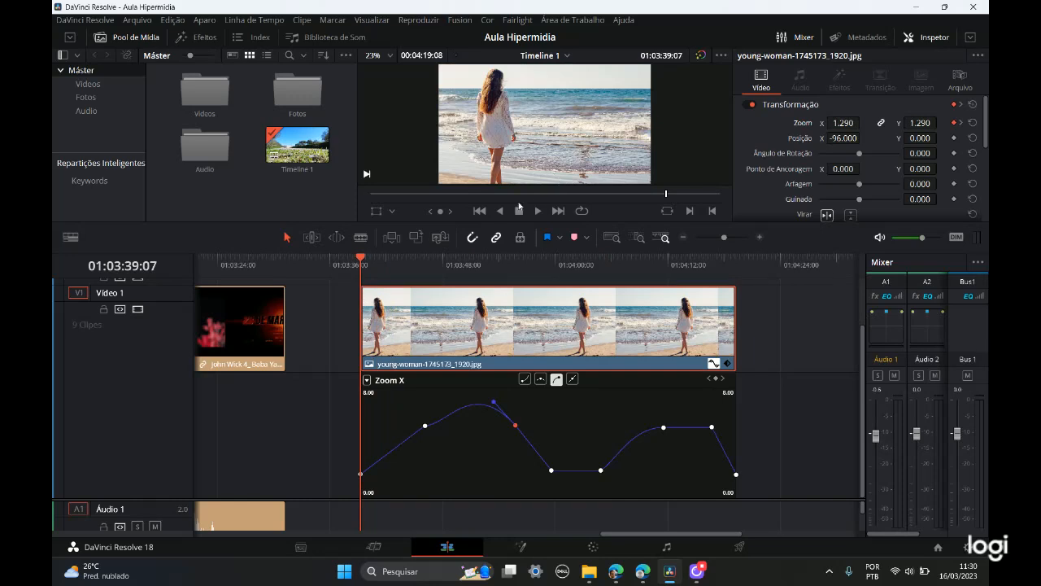
{"action": "left_click", "coordinate": [538, 213]}
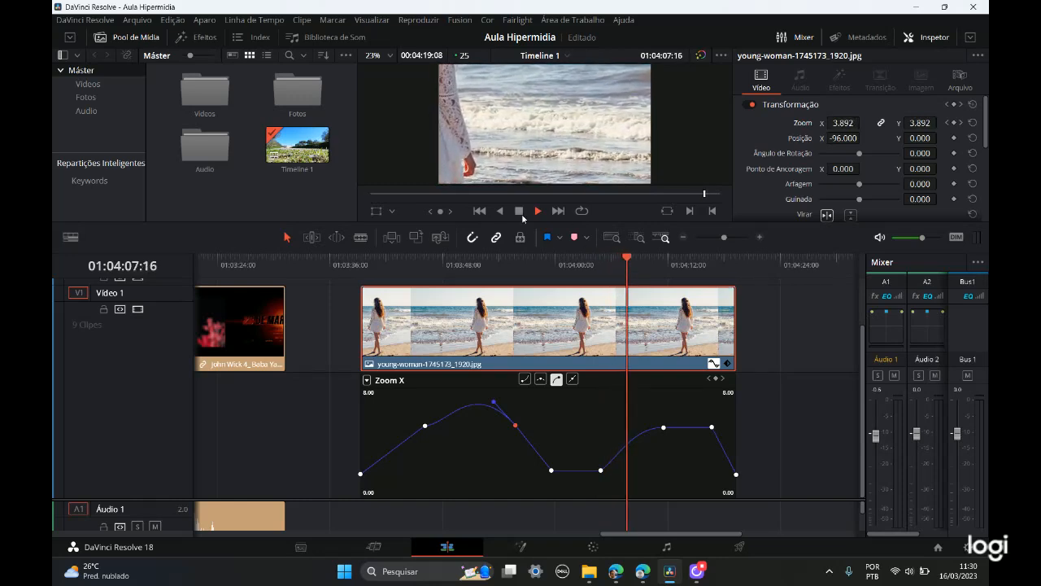
{"action": "key", "text": "space"}
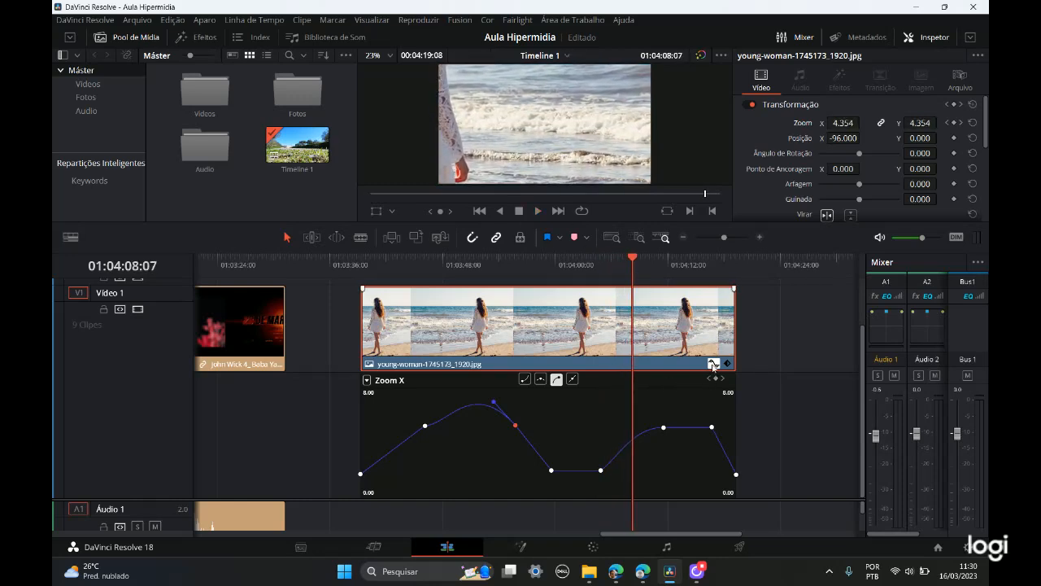
{"action": "key", "text": "ctrl"}
{"action": "key", "text": "ctrl"}
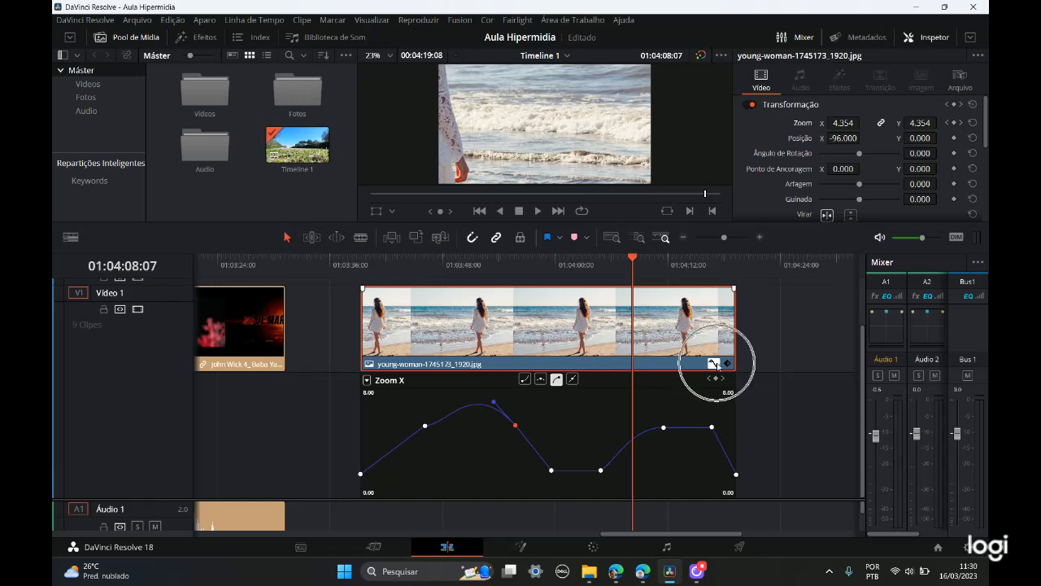
Step: Move the eased third Zoom X keyframe slightly earlier and higher, and delete the keyframe at 01:03:59:16
{"action": "left_click_drag", "start_coordinate": [637, 262], "coordinate": [574, 317]}
{"action": "left_click_drag", "start_coordinate": [515, 424], "coordinate": [511, 421]}
{"action": "left_click_drag", "start_coordinate": [551, 471], "coordinate": [557, 467]}
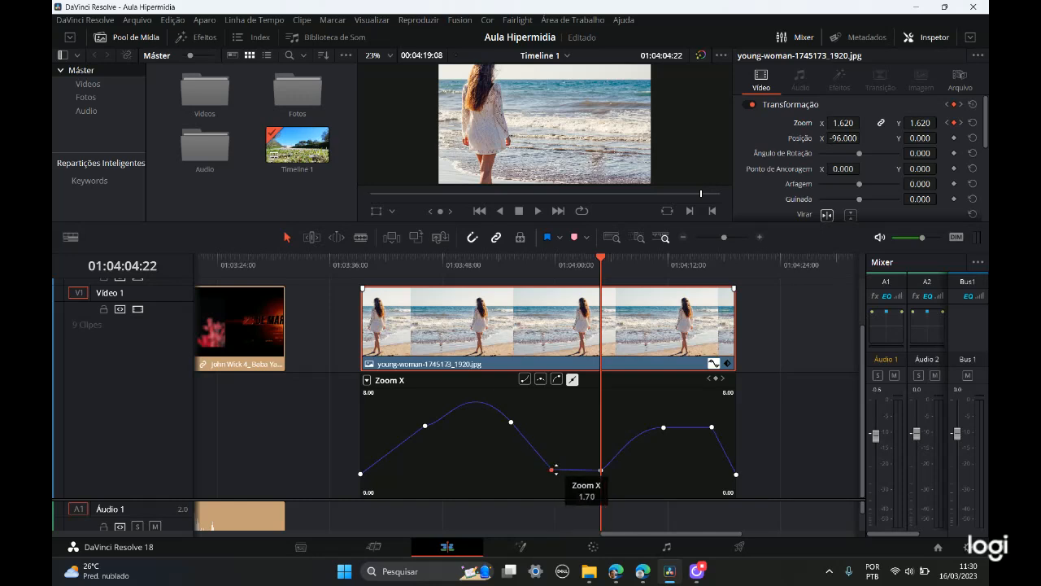
{"action": "left_click", "coordinate": [552, 470]}
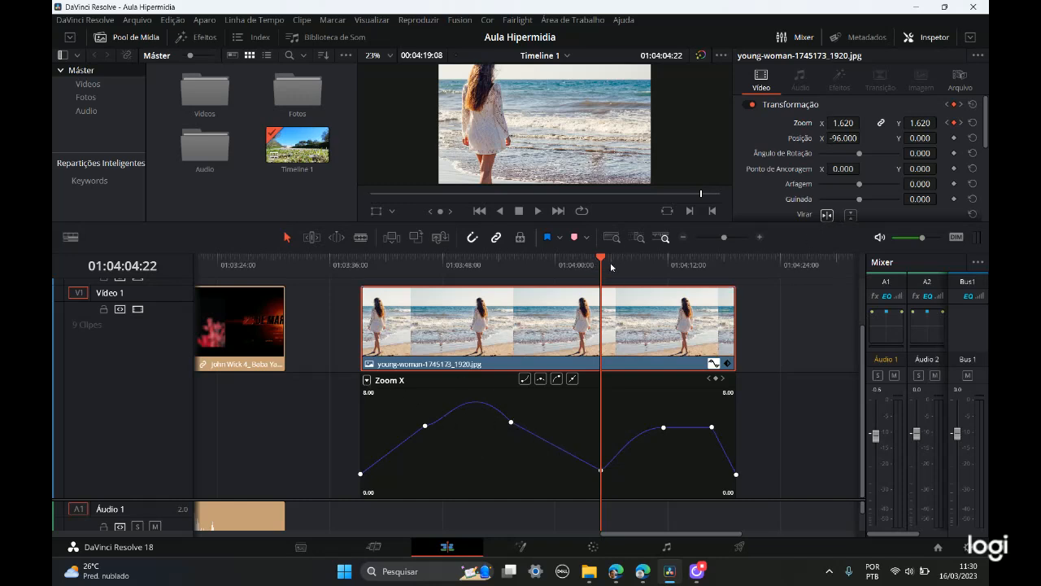
Step: Add an opacity keyframe at 100.00 at the start of the beach image clip, at 01:03:39:07
{"action": "left_click_drag", "start_coordinate": [600, 258], "coordinate": [361, 260]}
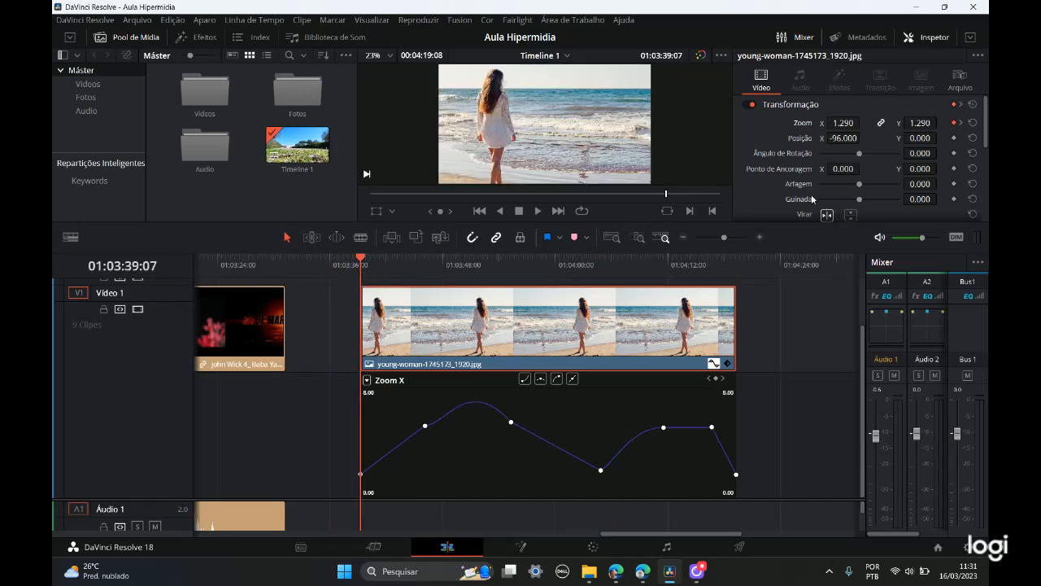
{"action": "scroll", "coordinate": [904, 186], "scroll_direction": "down", "scroll_amount": 3}
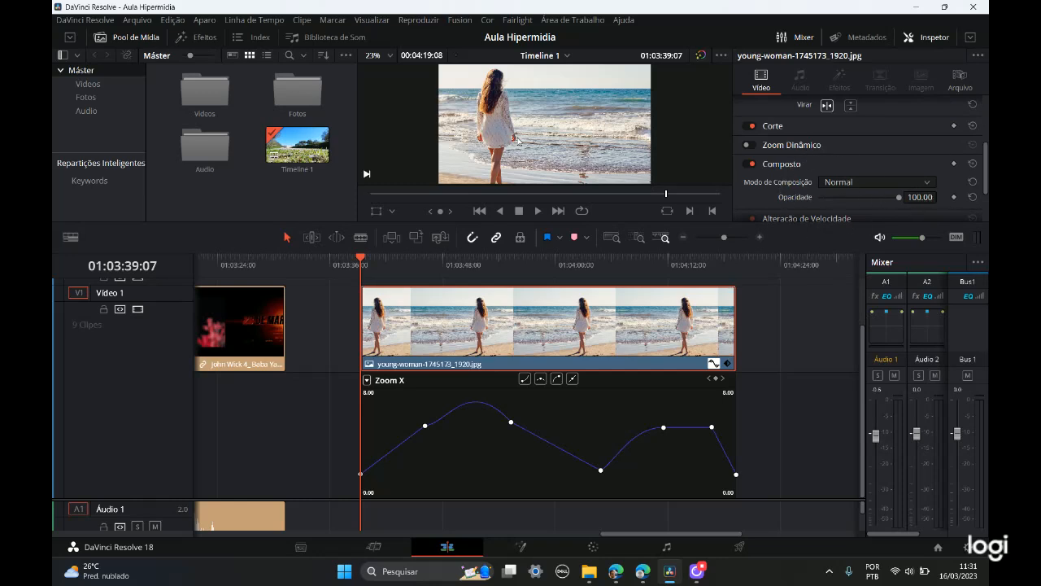
{"action": "left_click", "coordinate": [955, 198]}
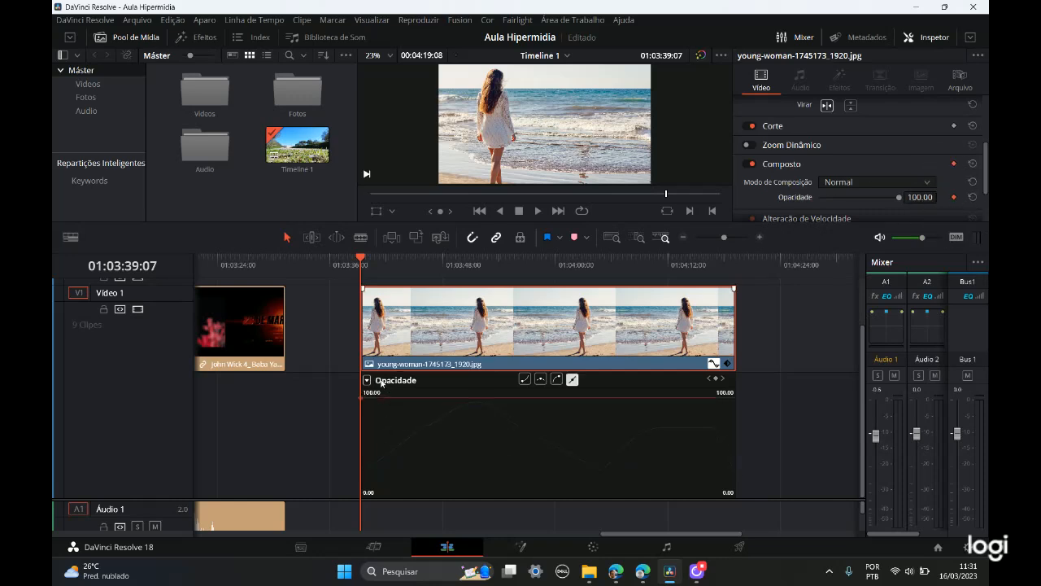
{"action": "mouse_move", "coordinate": [361, 399]}
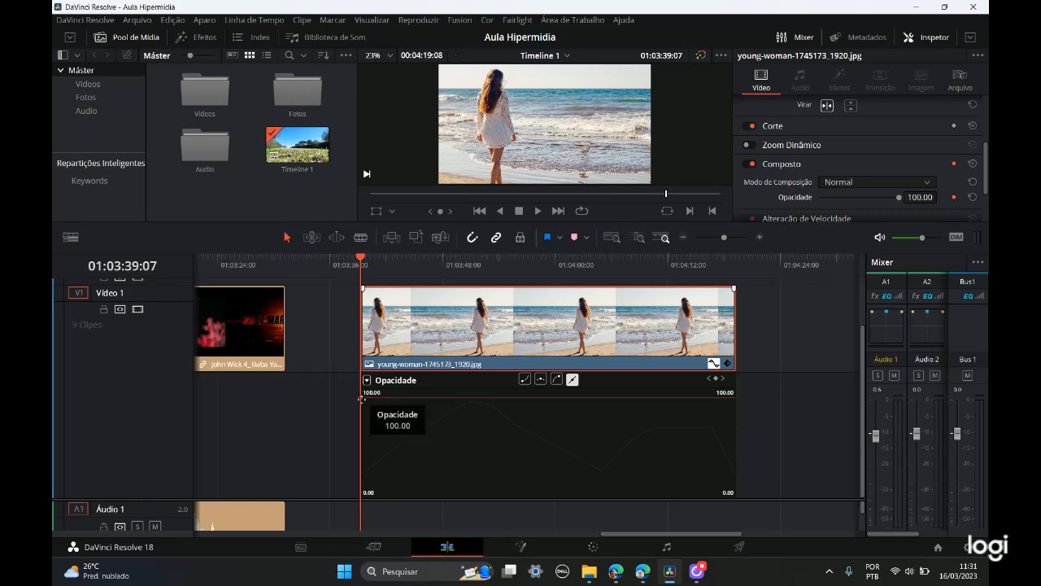
Step: Add a second opacity keyframe at 01:03:46:04 and lower it to about 33 on the Opacidade curve
{"action": "left_click_drag", "start_coordinate": [365, 260], "coordinate": [425, 262]}
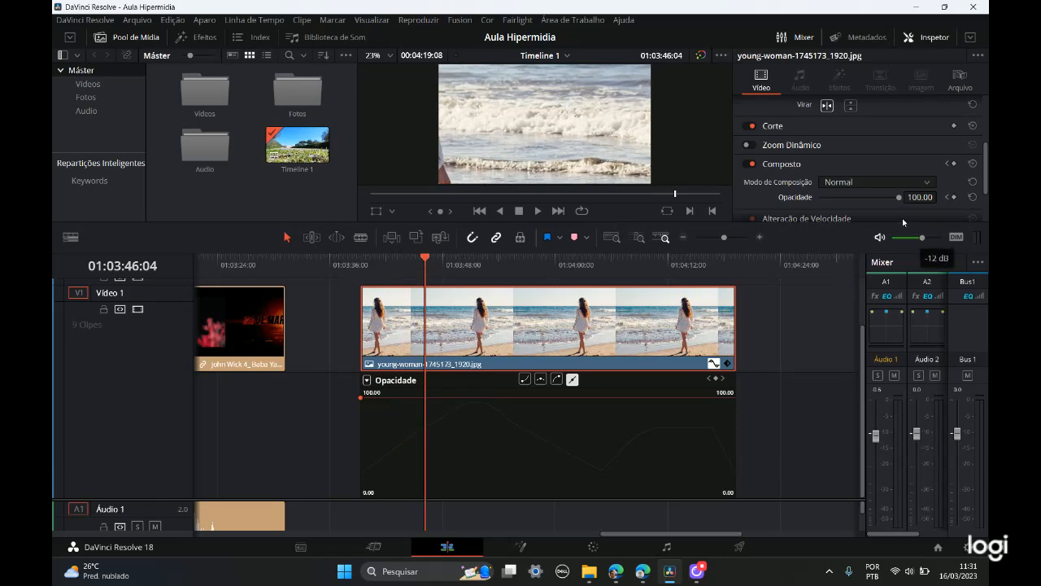
{"action": "left_click", "coordinate": [955, 198]}
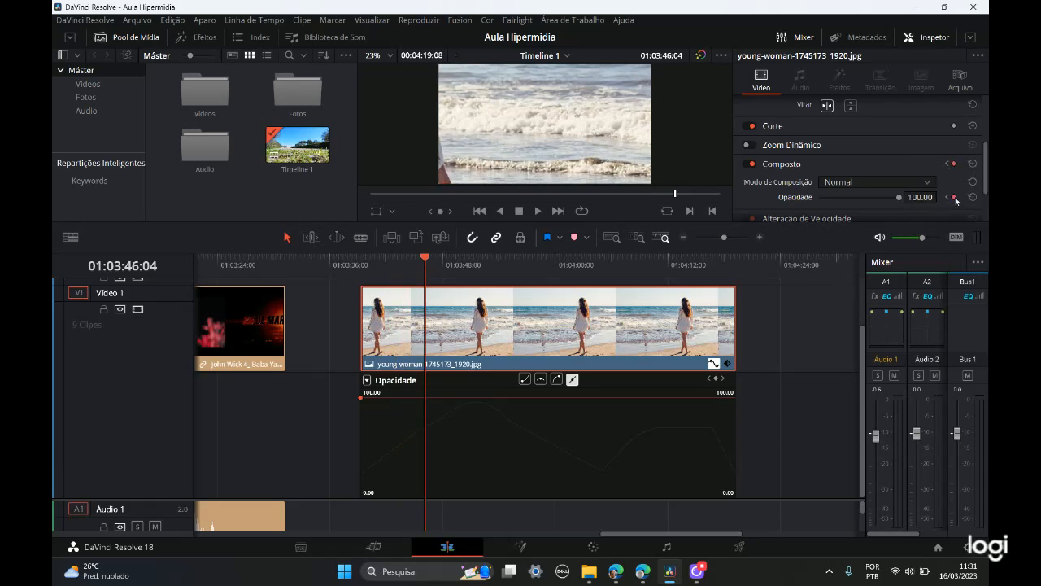
{"action": "left_click_drag", "start_coordinate": [425, 397], "coordinate": [425, 460]}
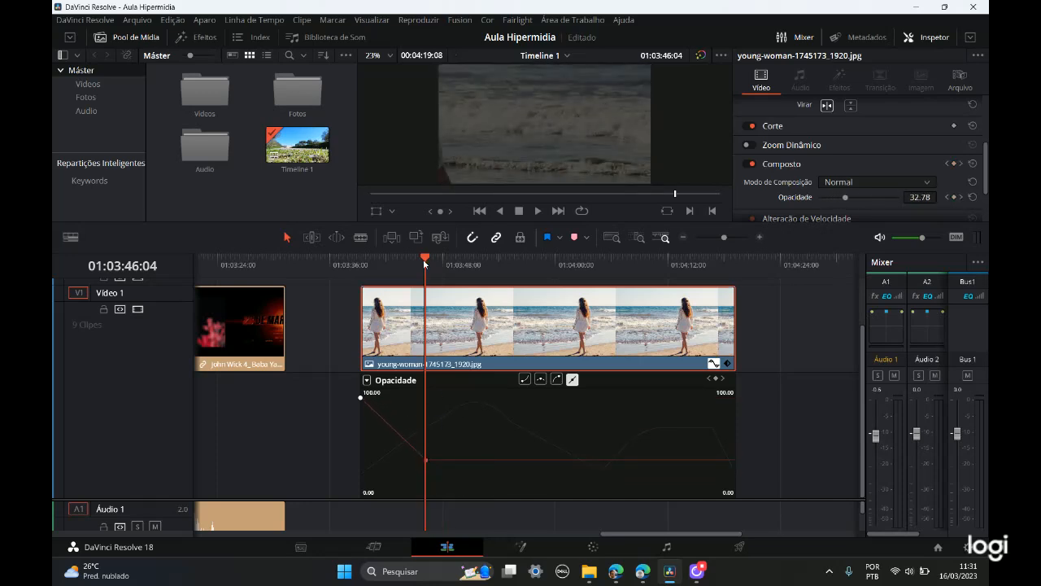
Step: Add further opacity keyframes to the image clip at 01:03:55:08, 01:04:04:22 and 01:04:13:15
{"action": "left_click_drag", "start_coordinate": [430, 262], "coordinate": [512, 281]}
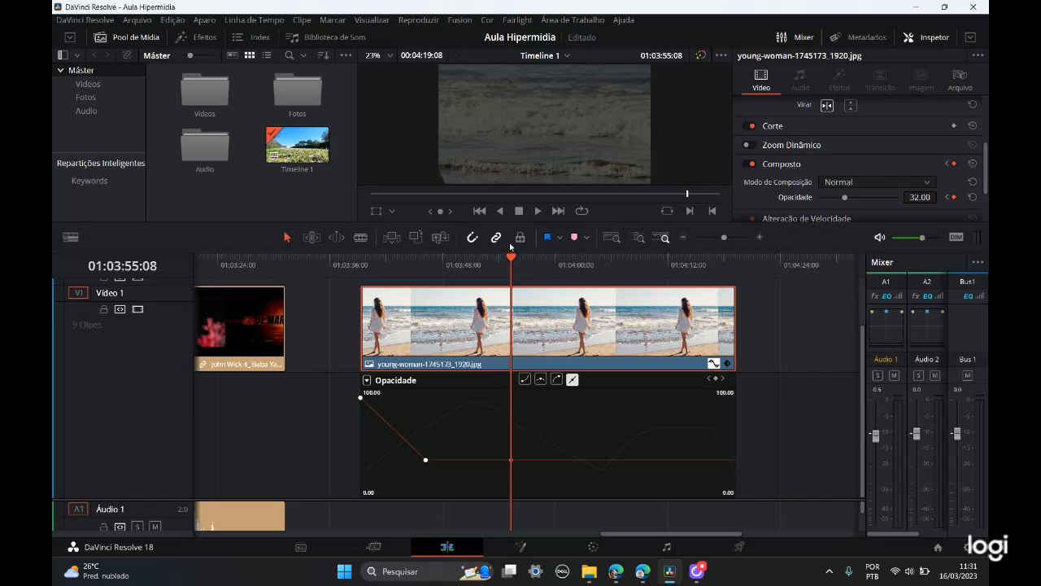
{"action": "left_click_drag", "start_coordinate": [514, 259], "coordinate": [605, 266]}
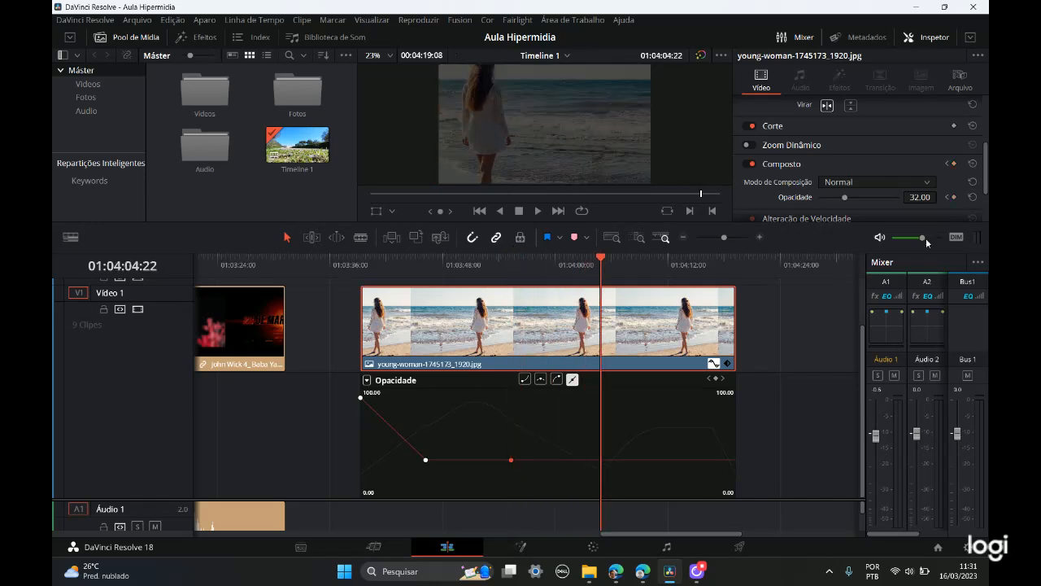
{"action": "left_click_drag", "start_coordinate": [604, 264], "coordinate": [684, 265]}
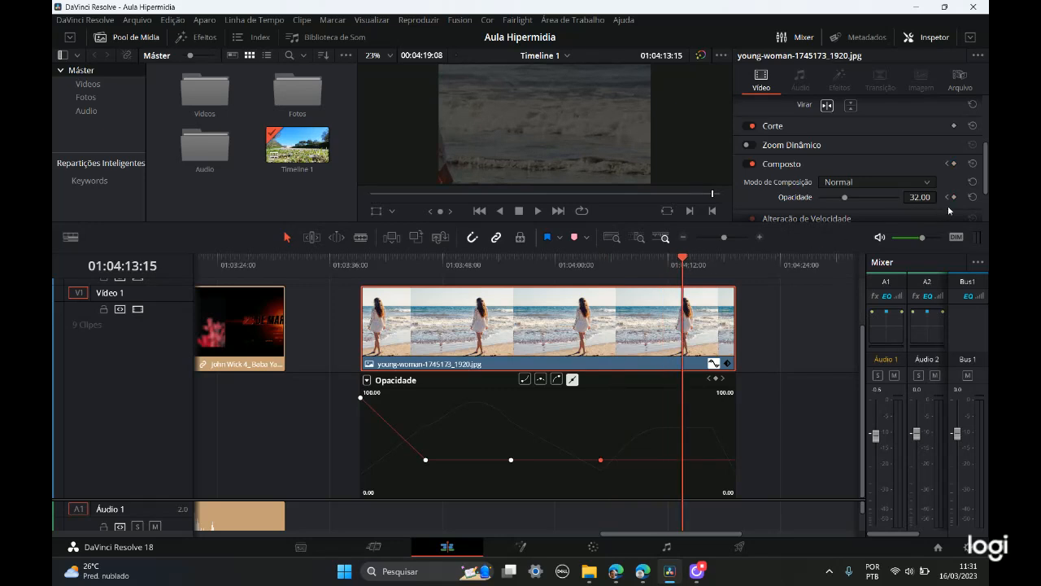
Step: Raise the third and fourth opacity keyframes to 100 and move the last one earlier, to 01:04:10:23 at about 29
{"action": "left_click_drag", "start_coordinate": [511, 459], "coordinate": [508, 389]}
{"action": "left_click_drag", "start_coordinate": [600, 460], "coordinate": [609, 398]}
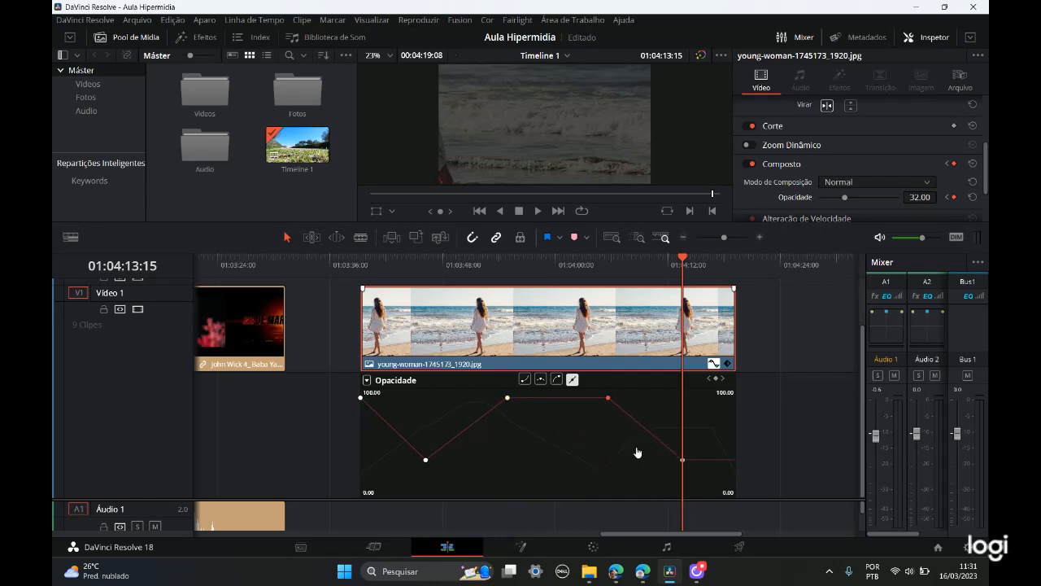
{"action": "left_click", "coordinate": [680, 459]}
{"action": "left_click_drag", "start_coordinate": [680, 459], "coordinate": [657, 463]}
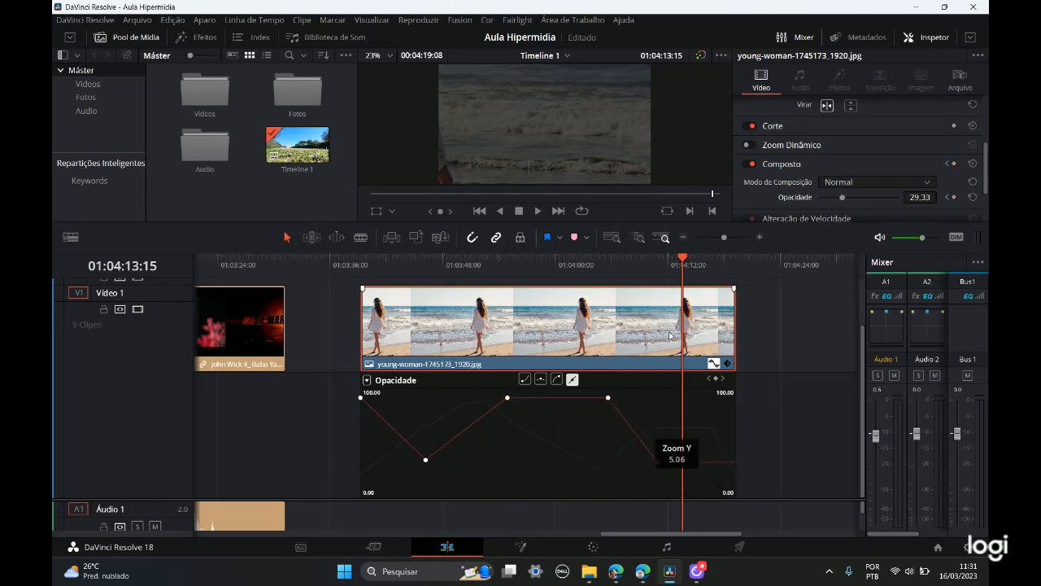
{"action": "left_click_drag", "start_coordinate": [684, 261], "coordinate": [658, 325]}
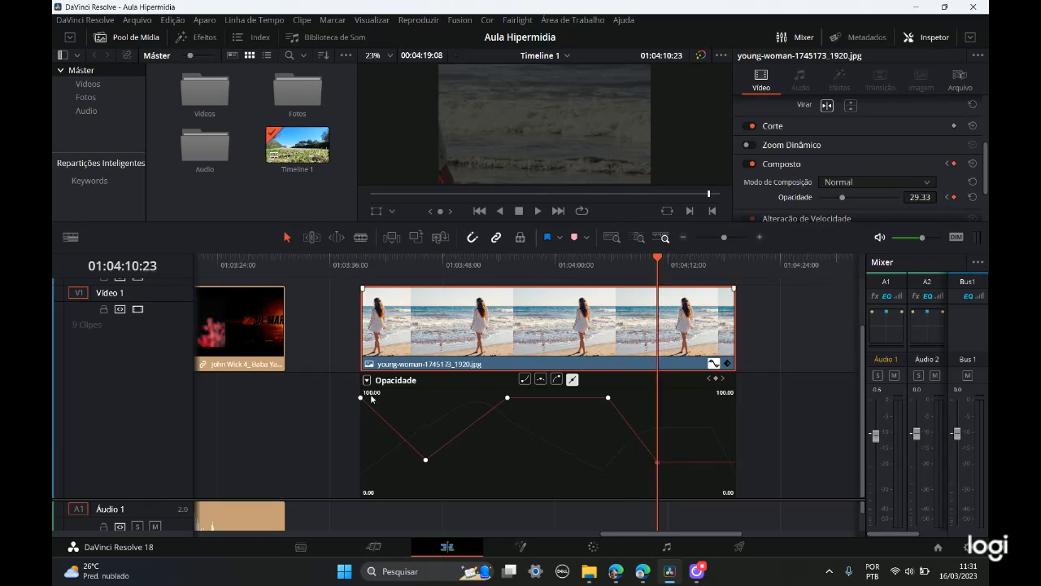
Step: Switch the curve display of the image clip to Zoom X and back to Opacidade
{"action": "left_click", "coordinate": [367, 380]}
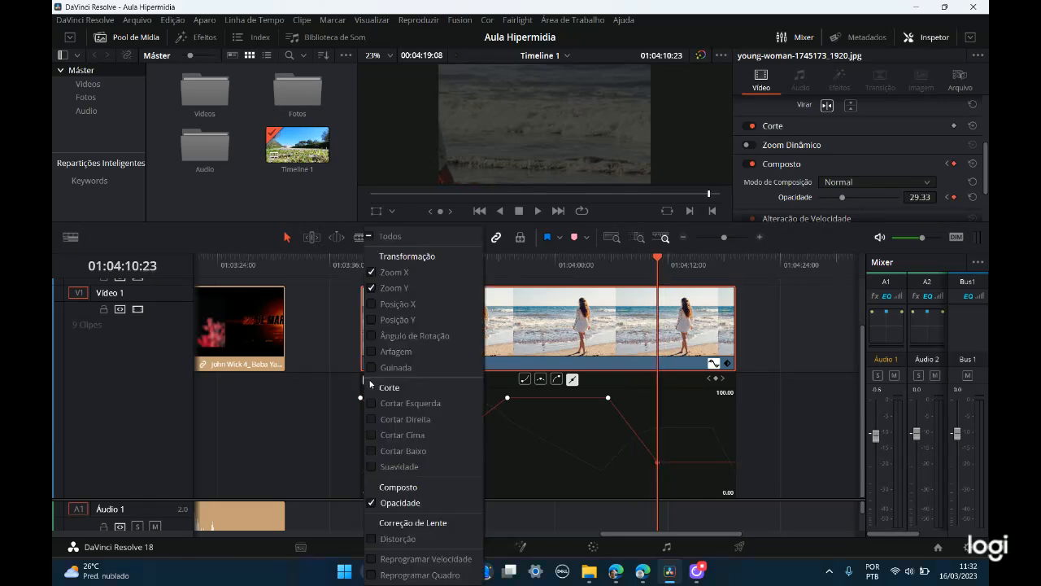
{"action": "left_click", "coordinate": [347, 462]}
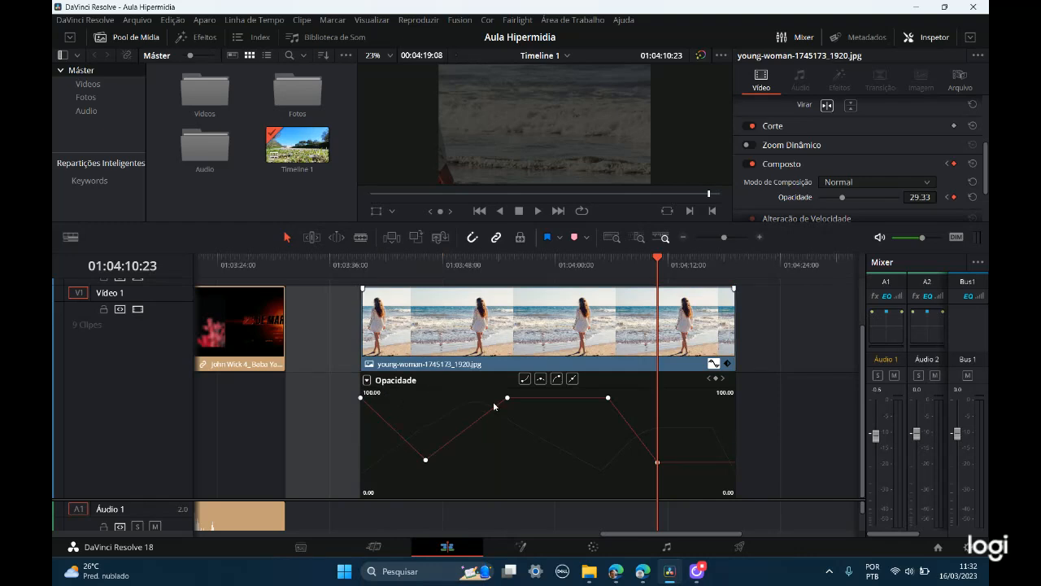
{"action": "left_click", "coordinate": [386, 382]}
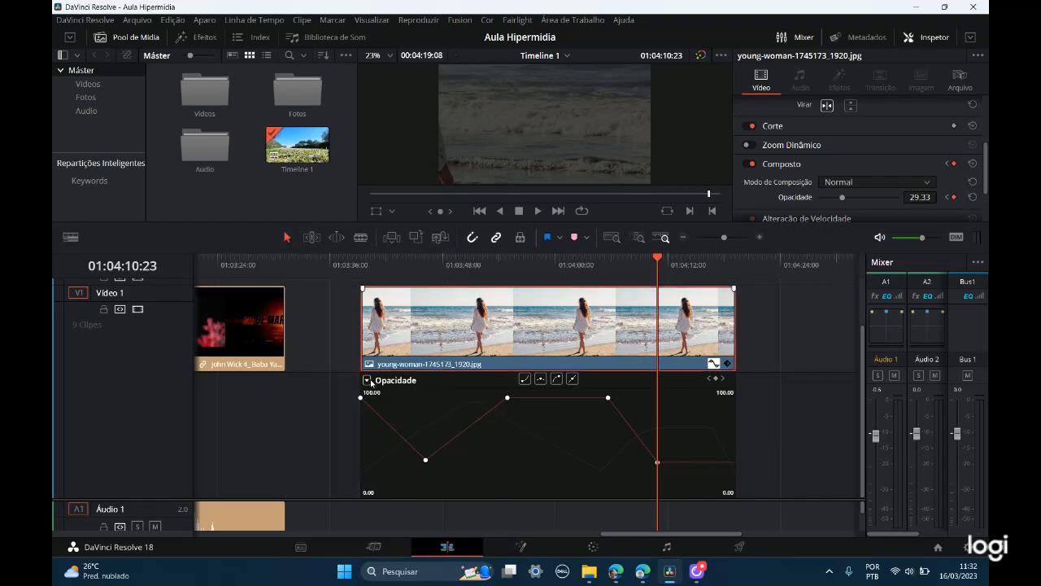
{"action": "left_click", "coordinate": [367, 380]}
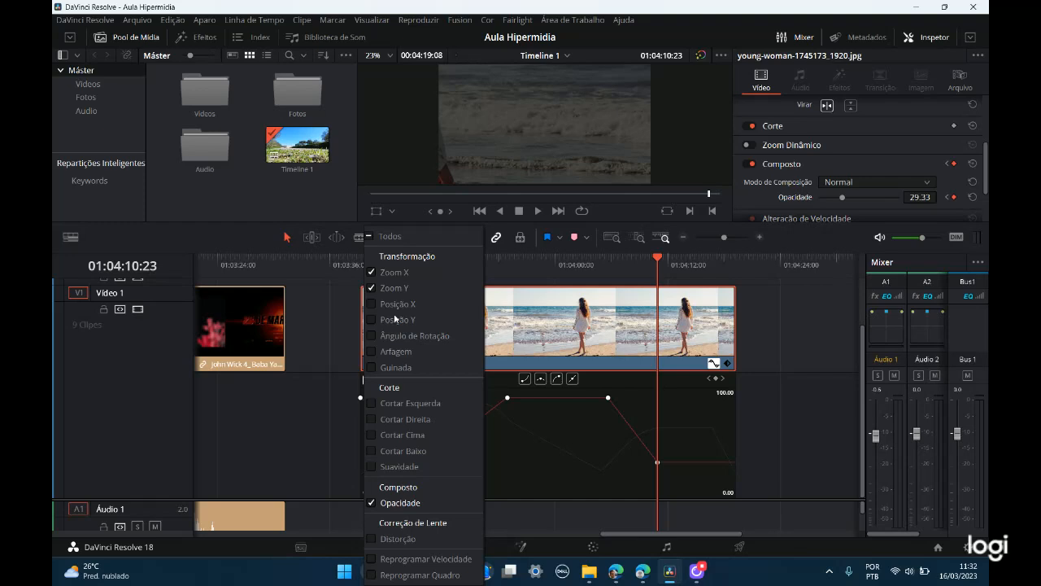
{"action": "left_click", "coordinate": [403, 275]}
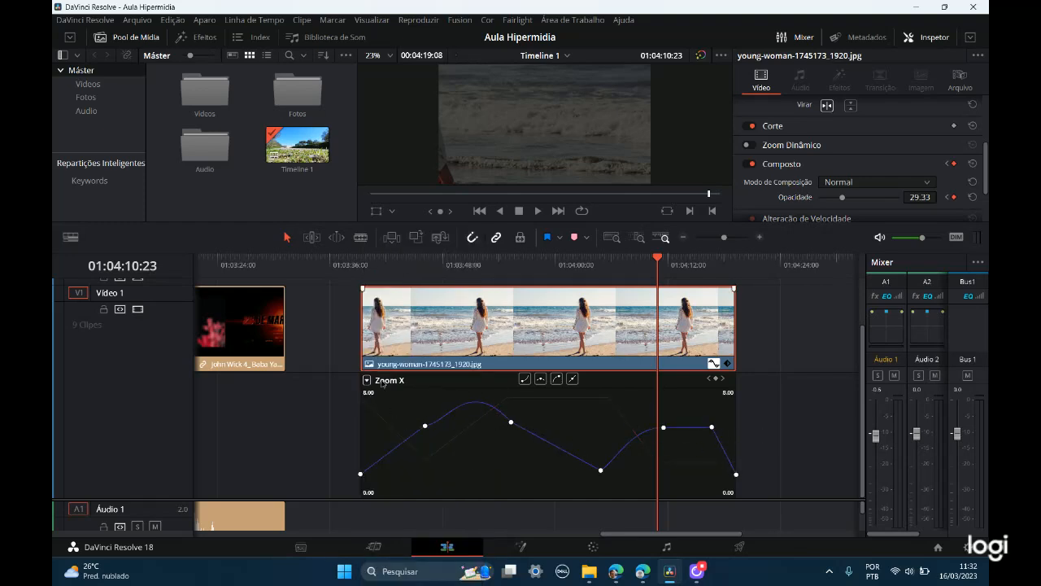
{"action": "left_click", "coordinate": [366, 381]}
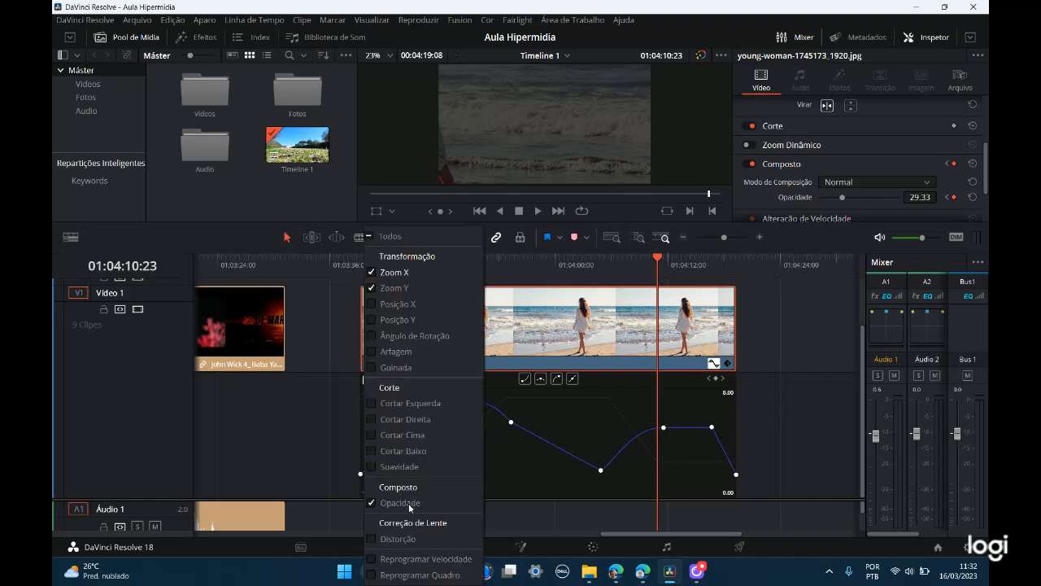
{"action": "left_click", "coordinate": [408, 503]}
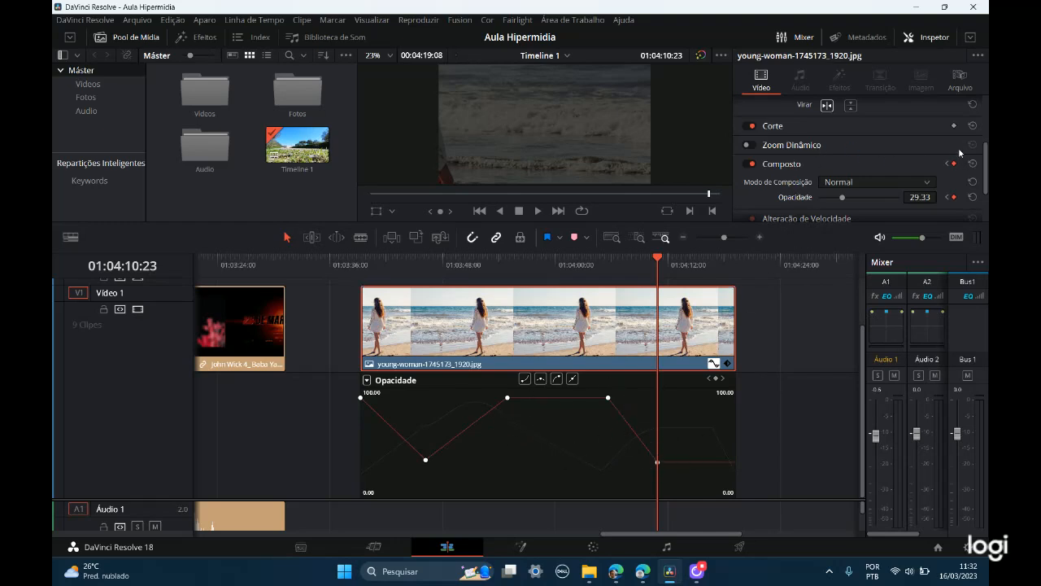
Step: Delete the first four opacity keyframes from the image clip's Opacidade curve
{"action": "key", "text": "ctrl"}
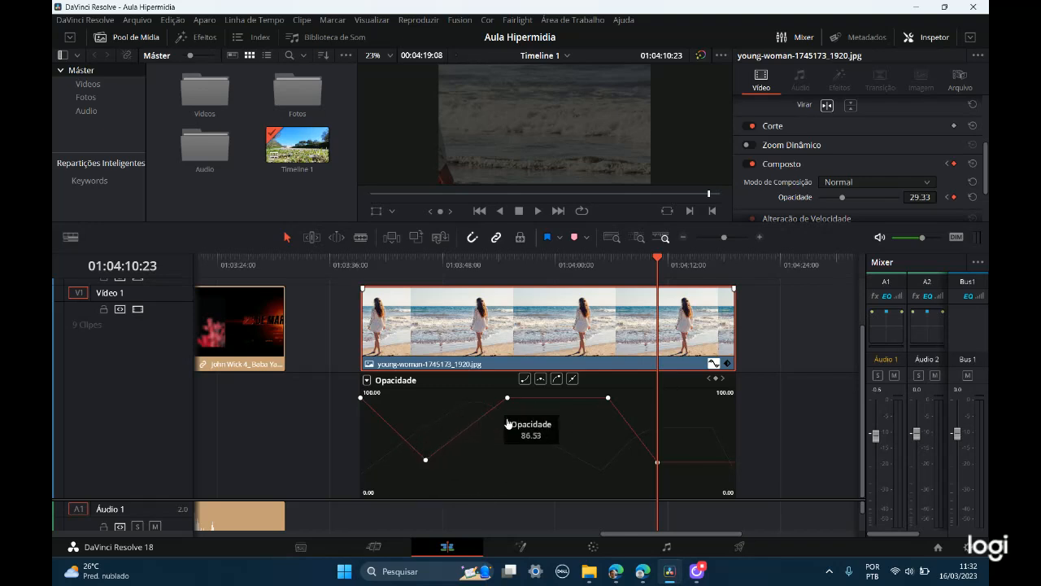
{"action": "key", "text": "ctrl"}
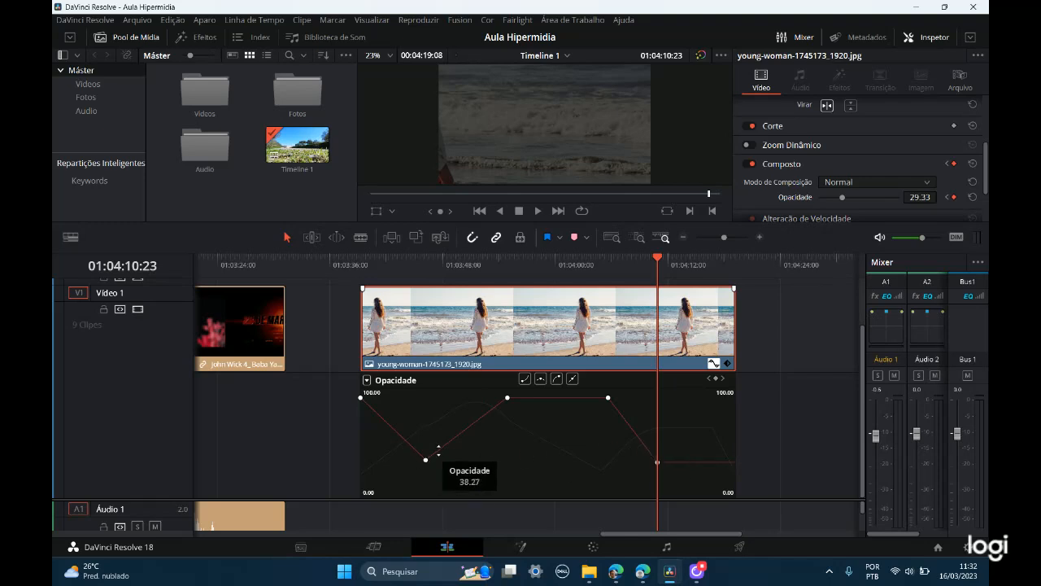
{"action": "left_click", "coordinate": [426, 460]}
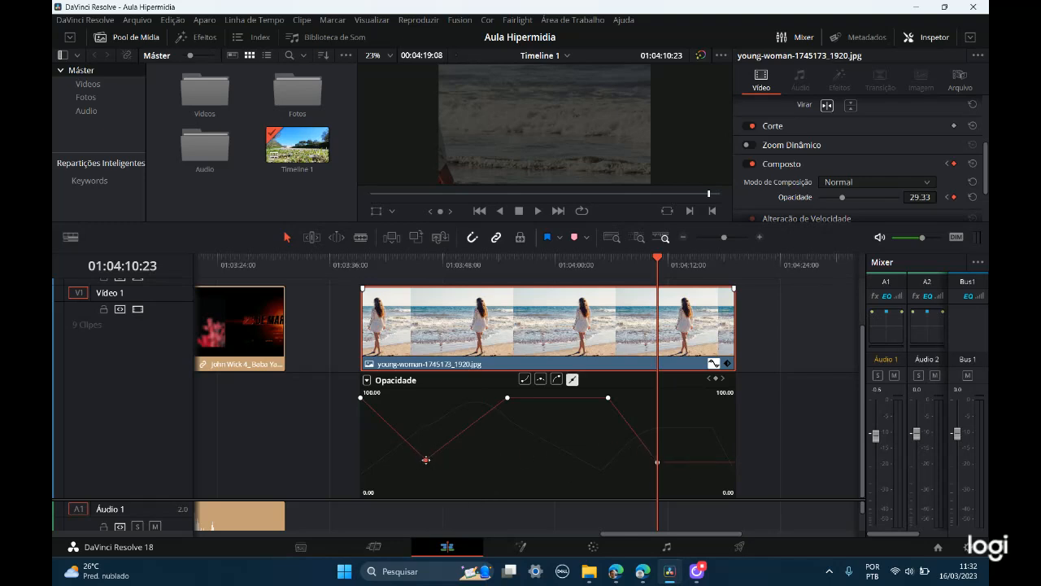
{"action": "key", "text": "Delete"}
{"action": "left_click", "coordinate": [361, 399]}
{"action": "key", "text": "Delete"}
{"action": "left_click", "coordinate": [506, 399]}
{"action": "left_click", "coordinate": [608, 399]}
{"action": "key", "text": "Delete"}
{"action": "key", "text": "Delete"}
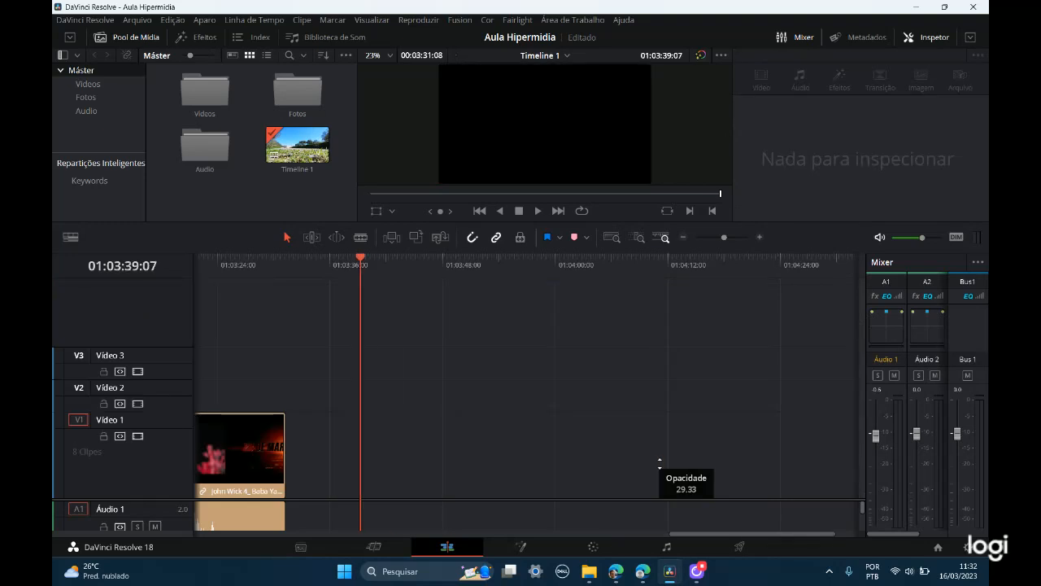
Step: Undo the deletion of the young-woman-1745173_1920.jpg clip from the timeline
{"action": "key", "text": "Up"}
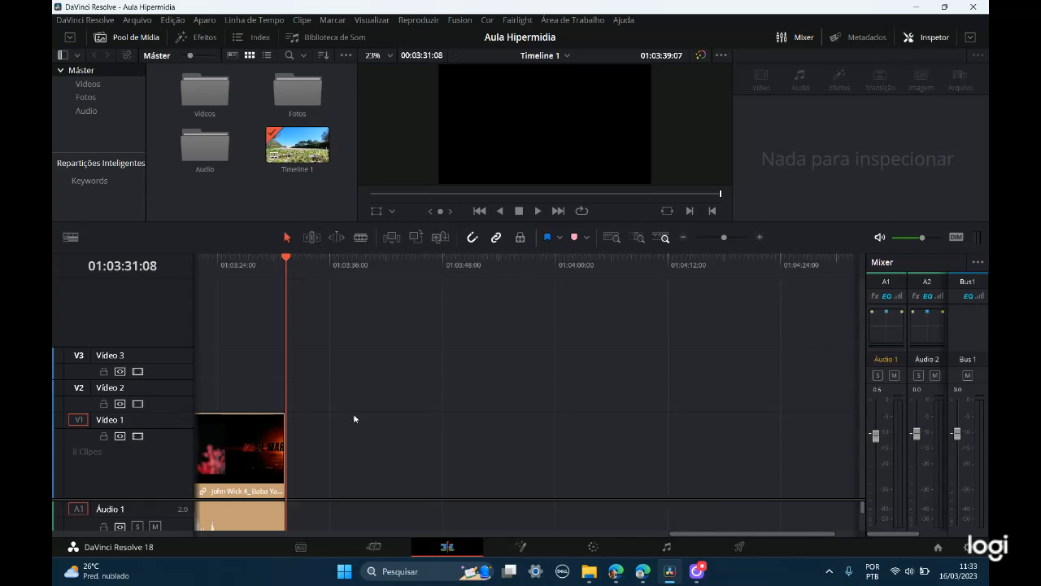
{"action": "left_click_drag", "start_coordinate": [674, 532], "coordinate": [669, 530]}
{"action": "key", "text": "ctrl+z"}
{"action": "key", "text": "ctrl+z"}
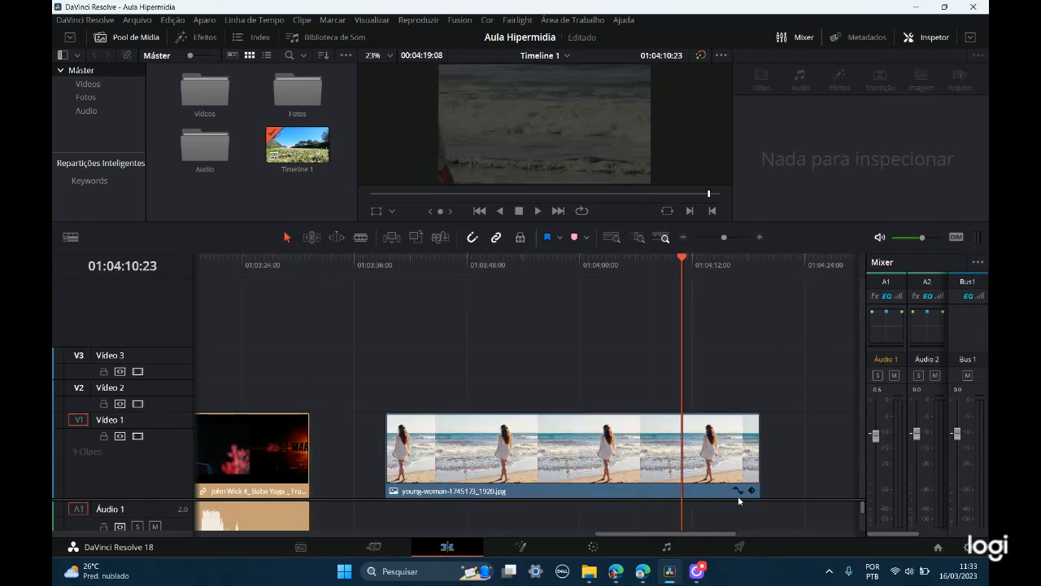
Step: Select the beach image clip and open its keyframe curve editor
{"action": "left_click", "coordinate": [542, 452]}
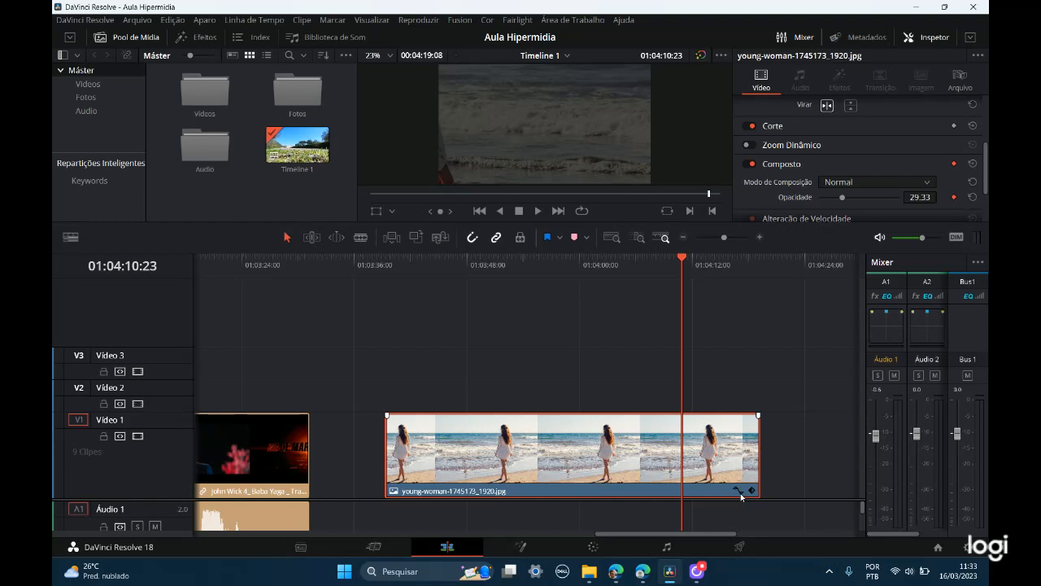
{"action": "key", "text": "ctrl"}
{"action": "key", "text": "ctrl"}
{"action": "key", "text": "ctrl"}
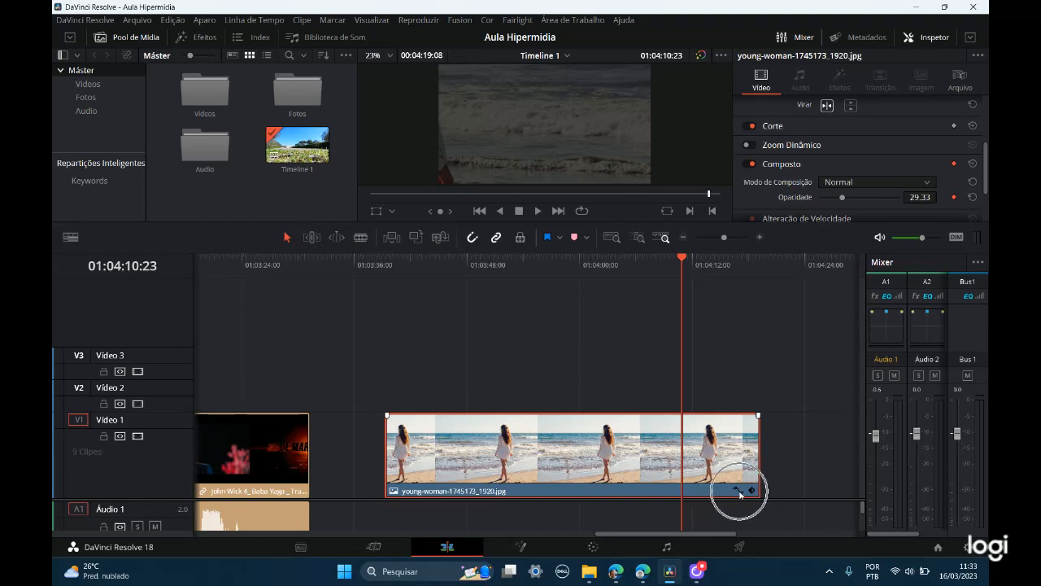
{"action": "key", "text": "ctrl"}
{"action": "key", "text": "ctrl"}
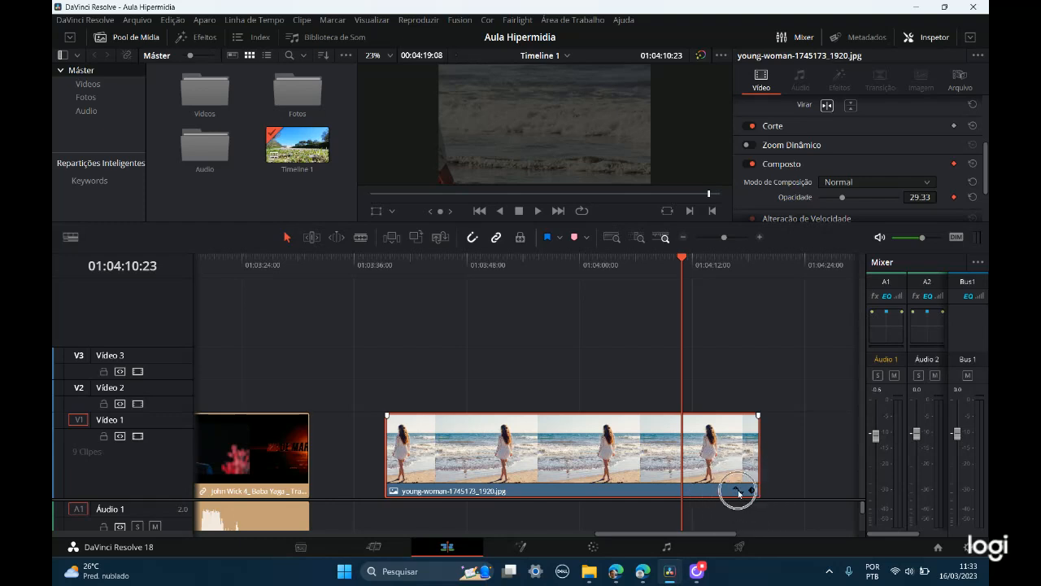
{"action": "left_click", "coordinate": [738, 490]}
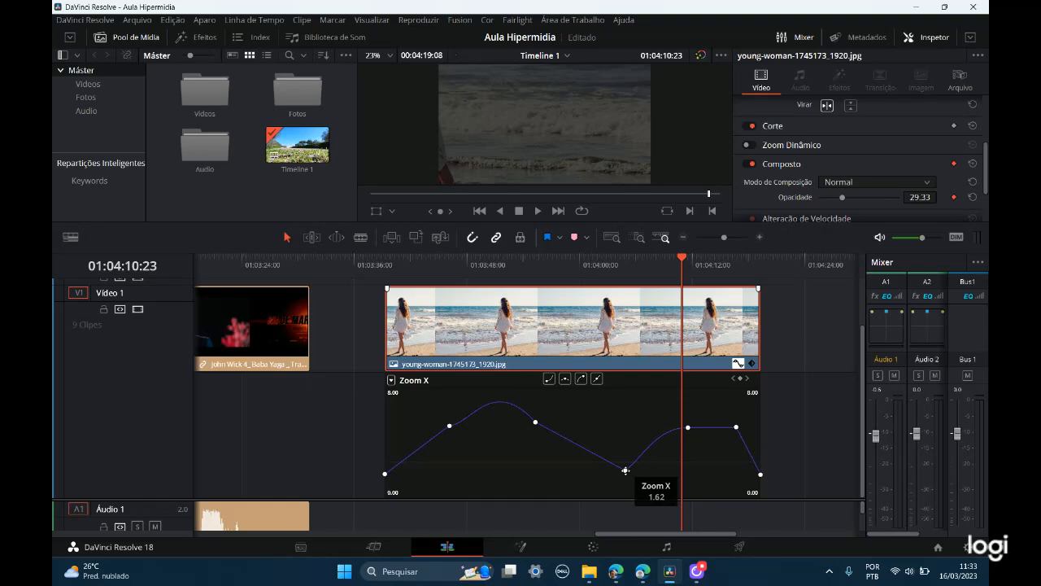
Step: Raise the fourth Zoom X keyframe, near 01:04:05, to just below the following keyframe and place the playhead at 01:04:04:09
{"action": "left_click", "coordinate": [625, 469]}
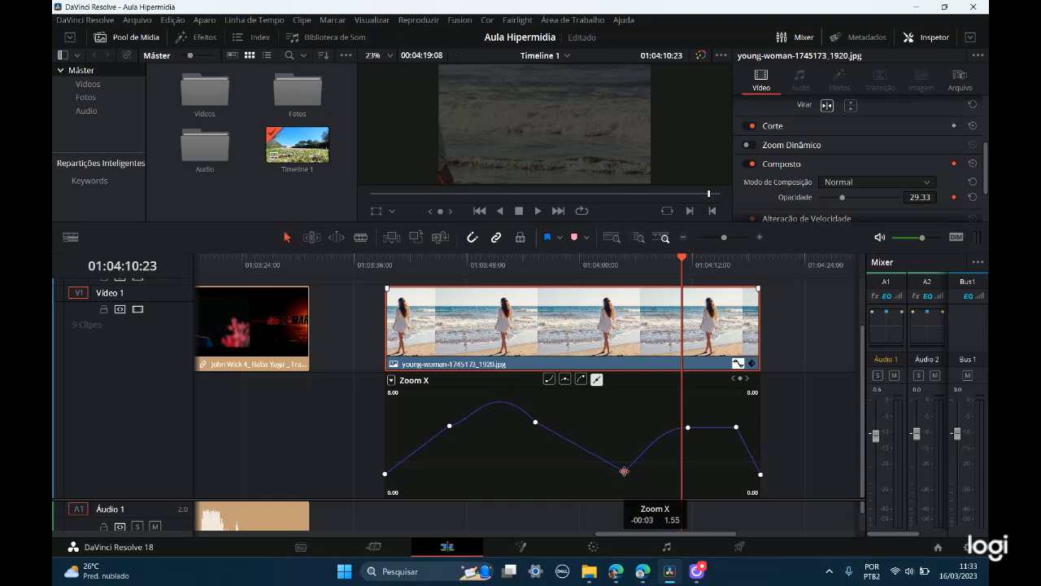
{"action": "mouse_move", "coordinate": [624, 470]}
{"action": "left_mouse_down"}
{"action": "mouse_move", "coordinate": [616, 441]}
{"action": "mouse_move", "coordinate": [620, 468]}
{"action": "left_mouse_up"}
{"action": "left_click_drag", "start_coordinate": [679, 261], "coordinate": [626, 271]}
{"action": "left_click_drag", "start_coordinate": [621, 468], "coordinate": [626, 446]}
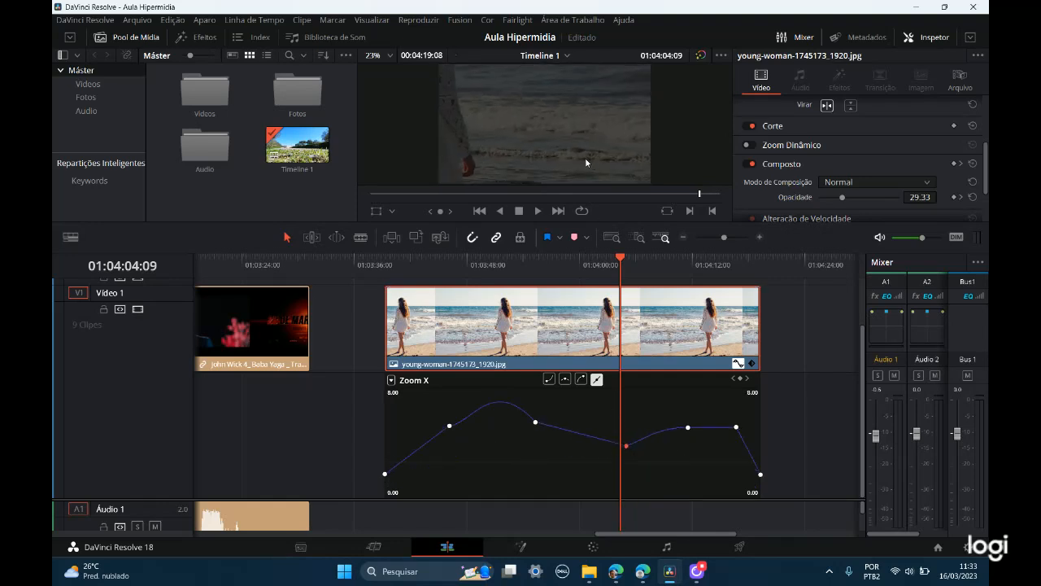
Step: Toggle the clip's Transformação properties off and on repeatedly to compare the image with and without them
{"action": "left_click", "coordinate": [585, 157]}
{"action": "scroll", "coordinate": [797, 163], "scroll_direction": "up", "scroll_amount": 3}
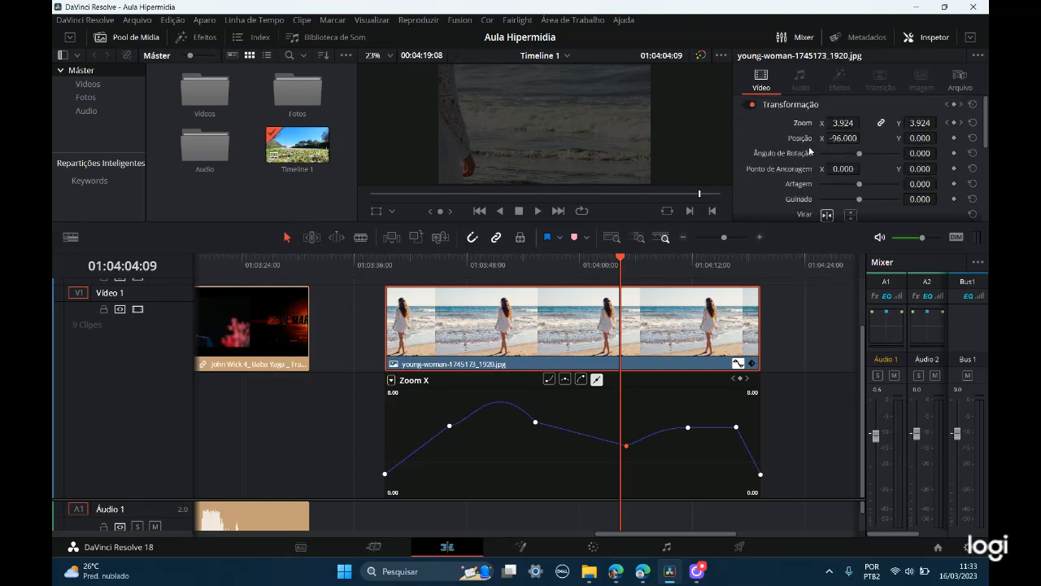
{"action": "left_click", "coordinate": [750, 105]}
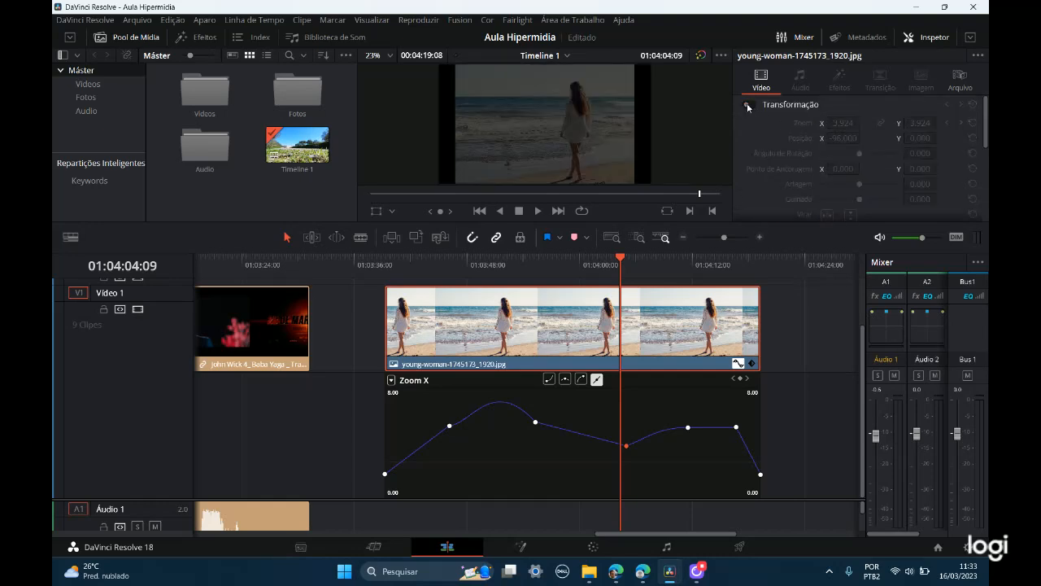
{"action": "left_click", "coordinate": [749, 106]}
{"action": "left_click", "coordinate": [749, 106]}
{"action": "left_click", "coordinate": [749, 106]}
{"action": "left_click", "coordinate": [749, 105]}
{"action": "left_click", "coordinate": [749, 106]}
{"action": "left_click", "coordinate": [750, 107]}
{"action": "left_click", "coordinate": [749, 109]}
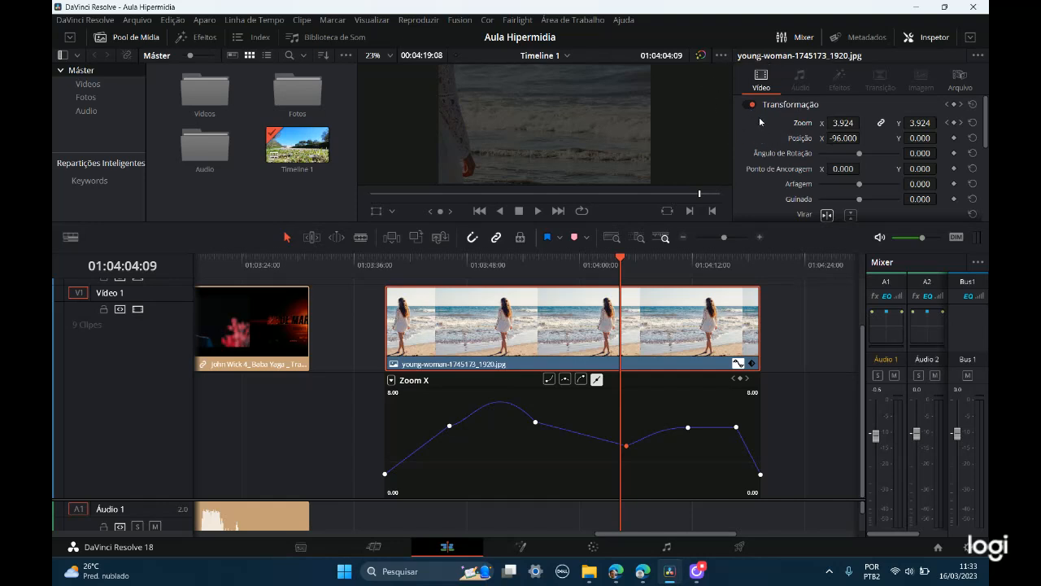
Step: Turn off the clip's Composto properties and place the playhead at 01:03:51:22
{"action": "scroll", "coordinate": [765, 183], "scroll_direction": "down", "scroll_amount": 2}
{"action": "scroll", "coordinate": [767, 199], "scroll_direction": "down", "scroll_amount": 2}
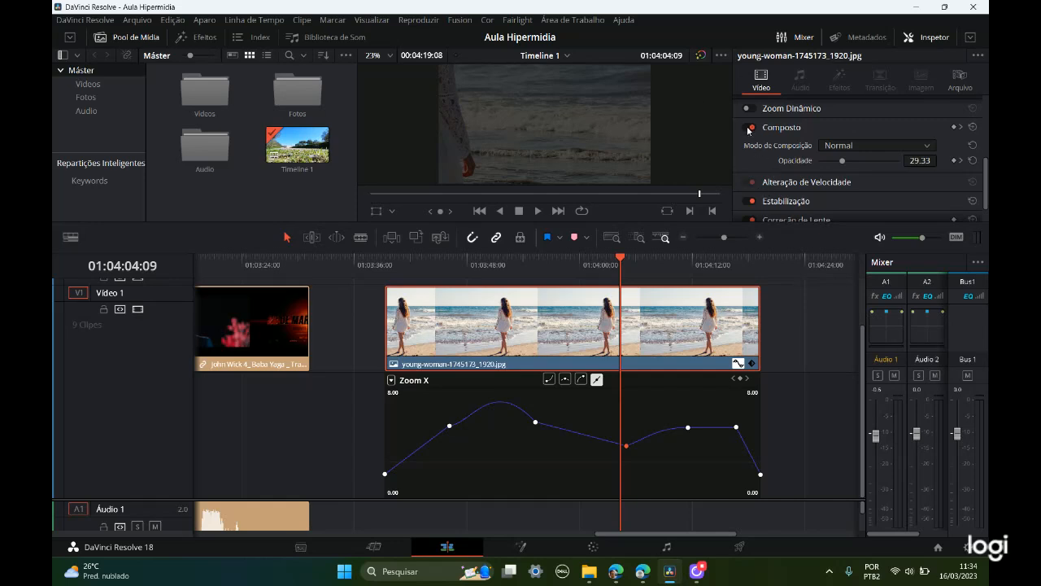
{"action": "left_click", "coordinate": [749, 128]}
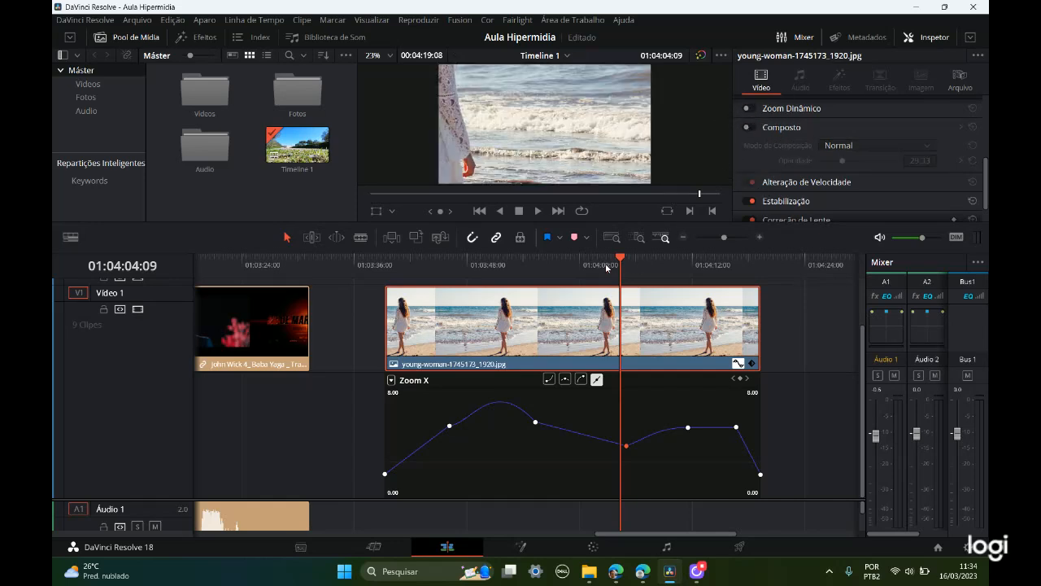
{"action": "left_click_drag", "start_coordinate": [620, 258], "coordinate": [689, 253]}
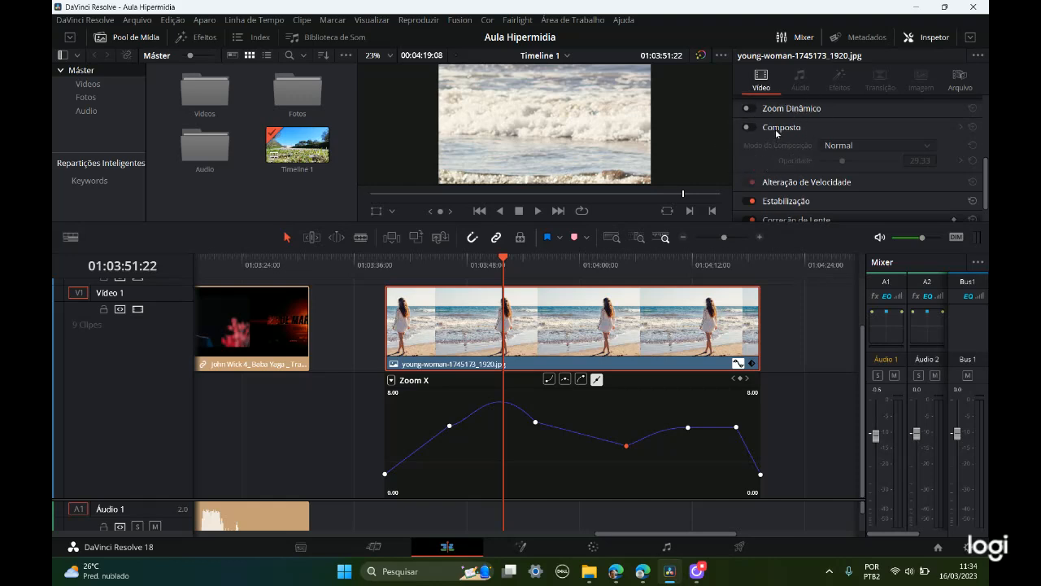
{"action": "key", "text": "ctrl"}
{"action": "key", "text": "ctrl"}
{"action": "key", "text": "ctrl"}
{"action": "key", "text": "ctrl"}
{"action": "key", "text": "ctrl"}
{"action": "scroll", "coordinate": [795, 137], "scroll_direction": "up", "scroll_amount": 2}
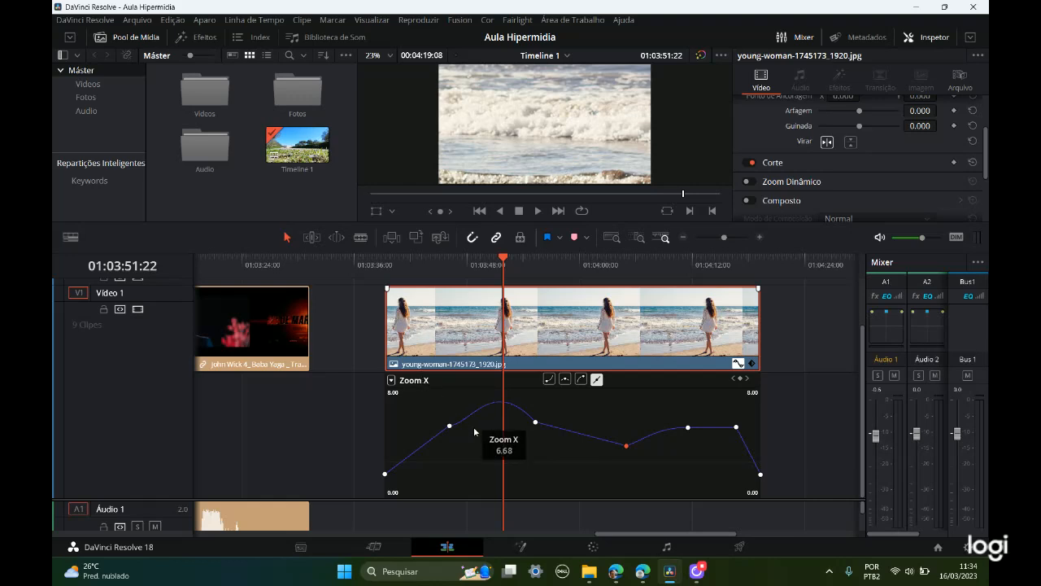
{"action": "left_click", "coordinate": [740, 380]}
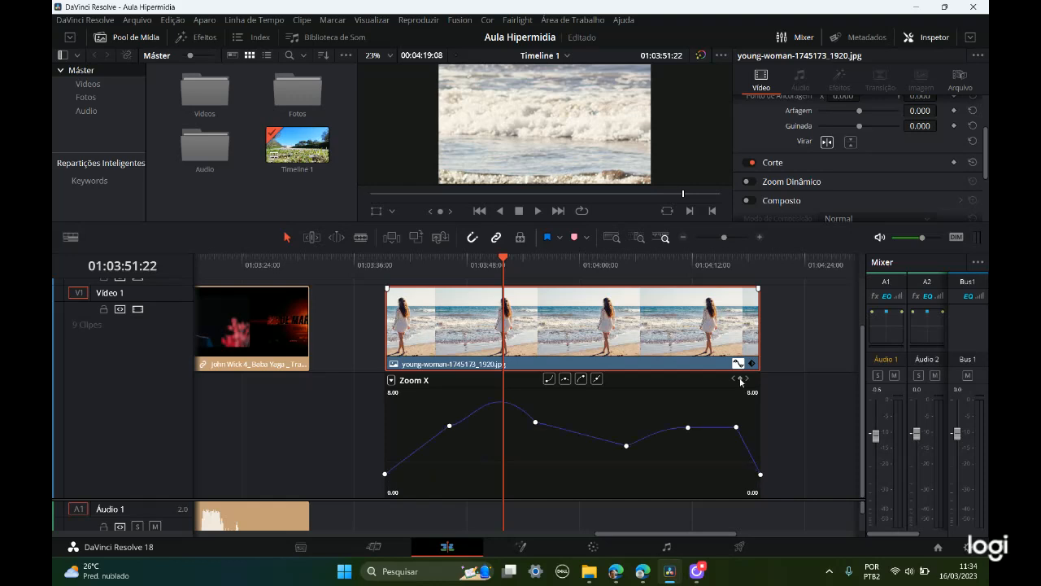
{"action": "left_click", "coordinate": [741, 380]}
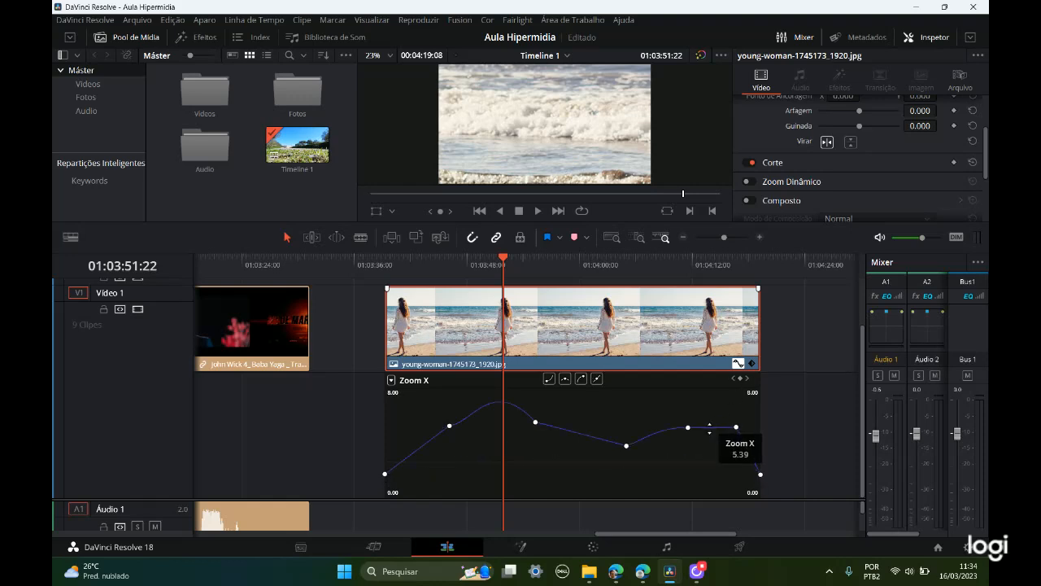
{"action": "key", "text": "Delete"}
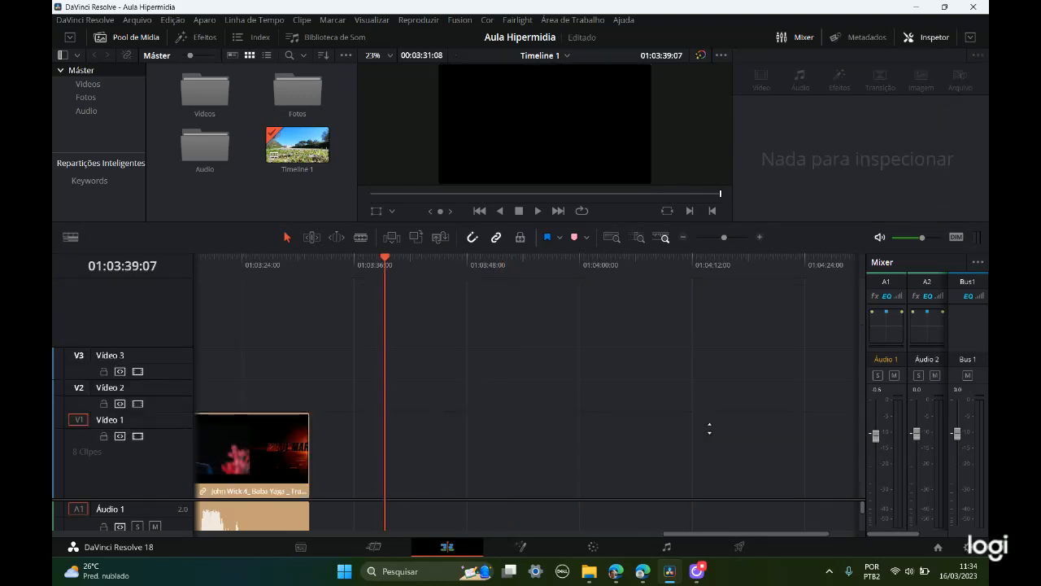
{"action": "key", "text": "ctrl+z"}
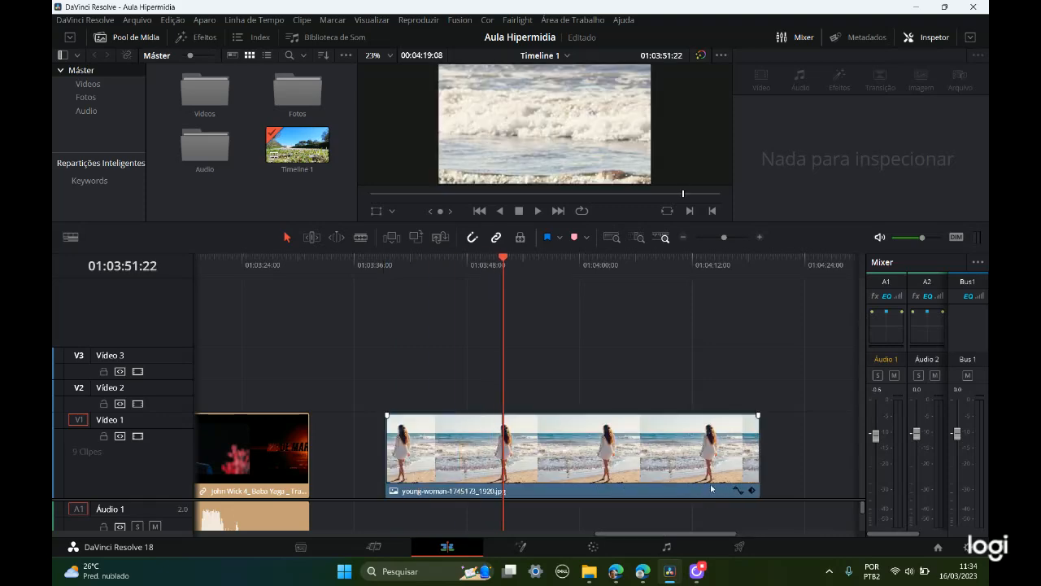
Step: Reopen the beach image clip's curve editor and delete all Zoom X keyframes except the one at the clip's end
{"action": "left_click", "coordinate": [740, 490]}
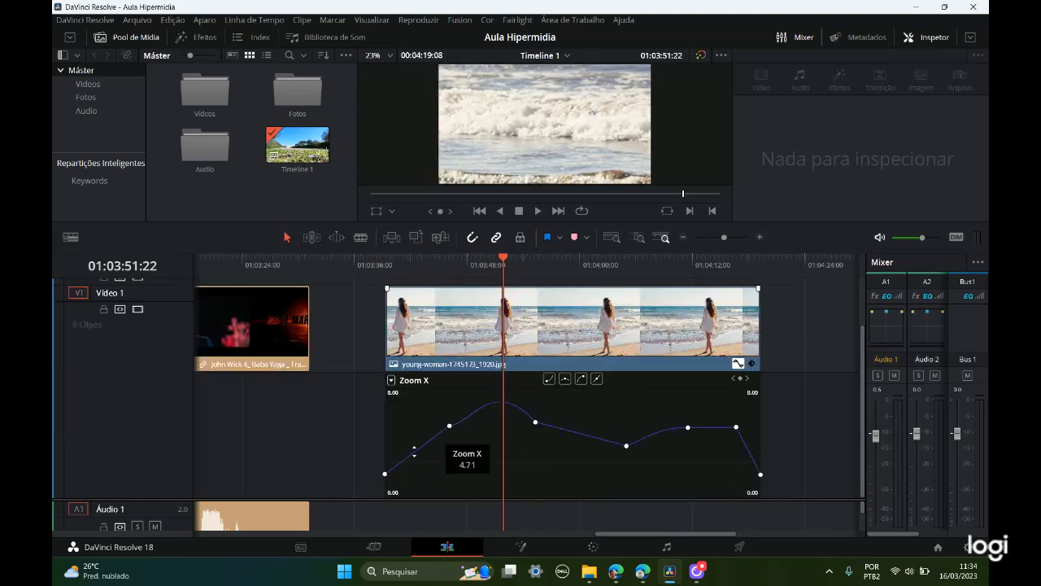
{"action": "left_click", "coordinate": [386, 473]}
{"action": "left_click_drag", "start_coordinate": [385, 473], "coordinate": [716, 426]}
{"action": "key", "text": "Delete"}
{"action": "left_click", "coordinate": [736, 428]}
{"action": "key", "text": "Delete"}
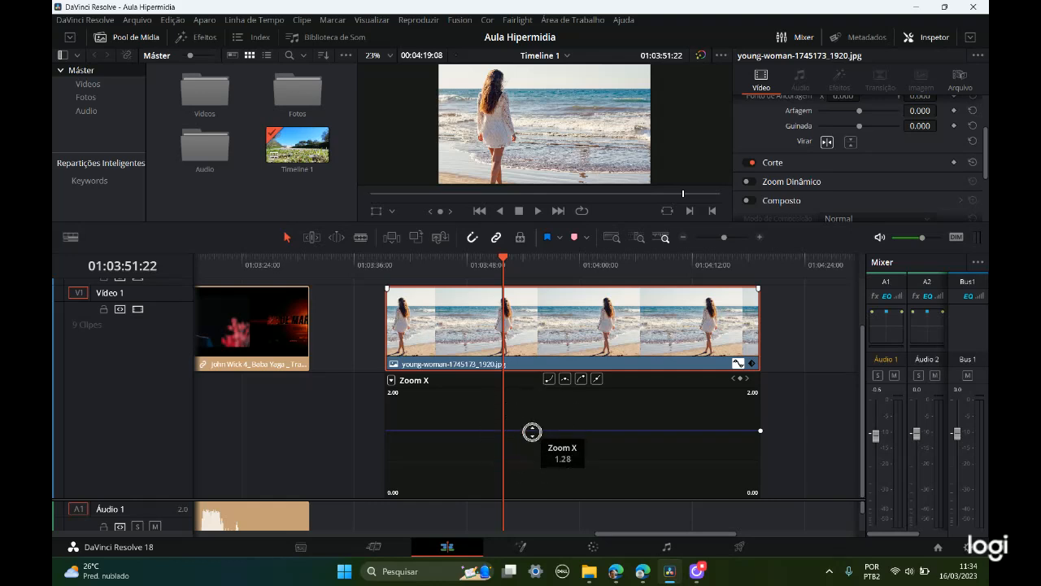
Step: Switch the curve editor between the Opacidade, Zoom Y and Zoom X curves, ending on Opacidade
{"action": "left_click", "coordinate": [537, 463]}
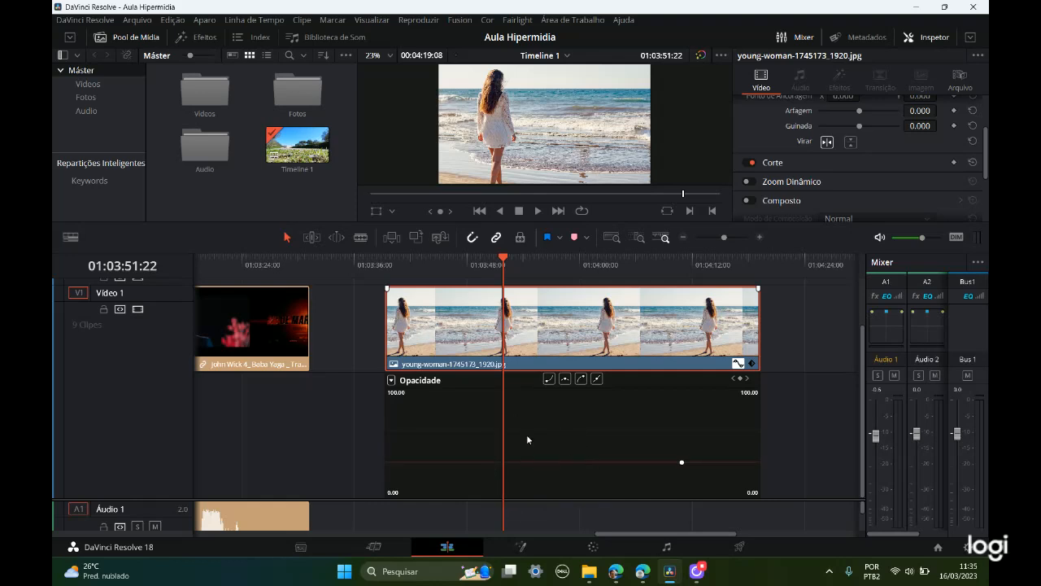
{"action": "left_click", "coordinate": [527, 430]}
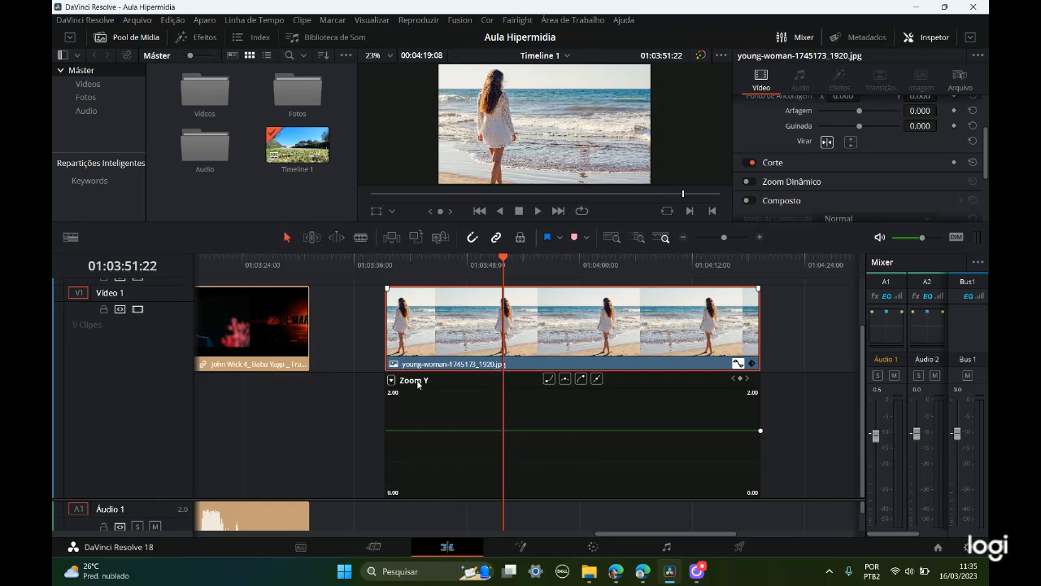
{"action": "left_click", "coordinate": [391, 380]}
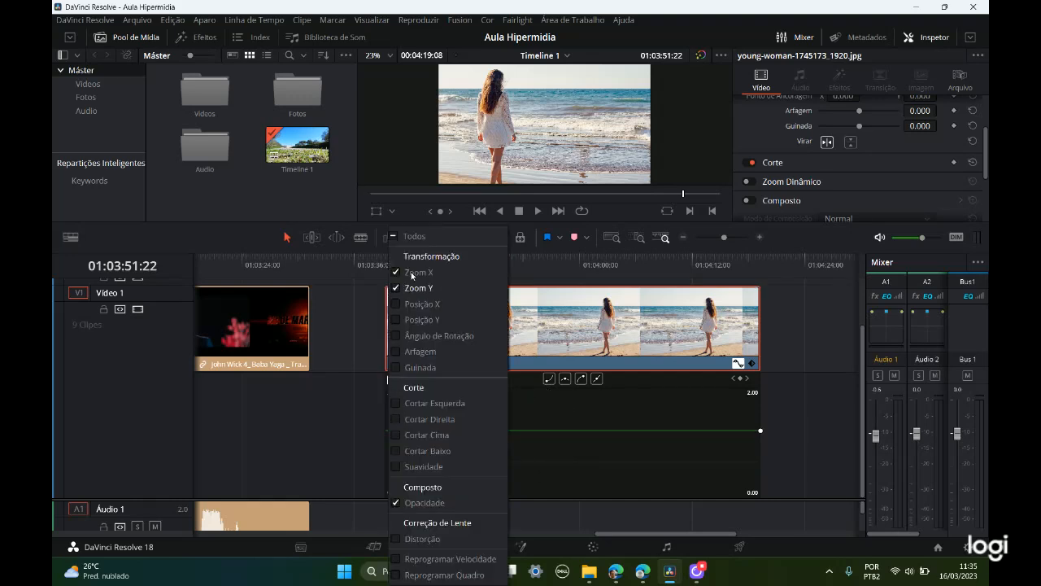
{"action": "left_click", "coordinate": [417, 272]}
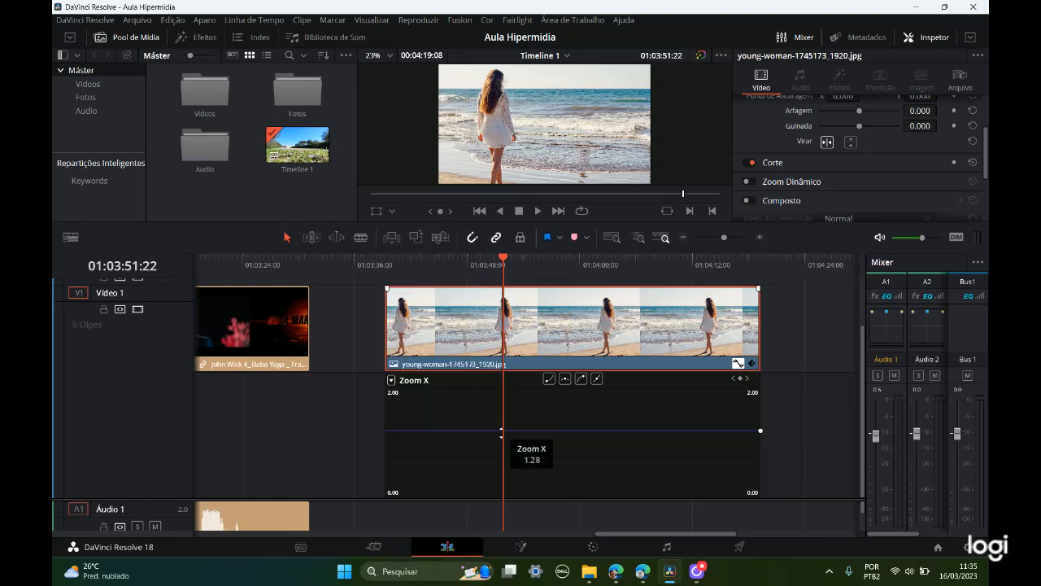
{"action": "scroll", "coordinate": [901, 165], "scroll_direction": "up", "scroll_amount": 2}
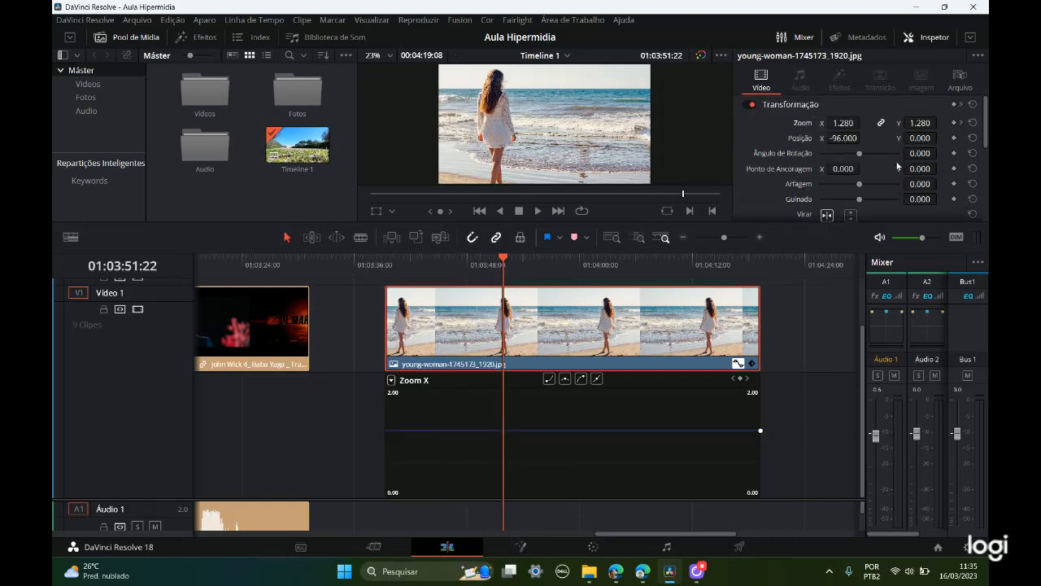
{"action": "left_click", "coordinate": [882, 124]}
{"action": "left_click", "coordinate": [421, 464]}
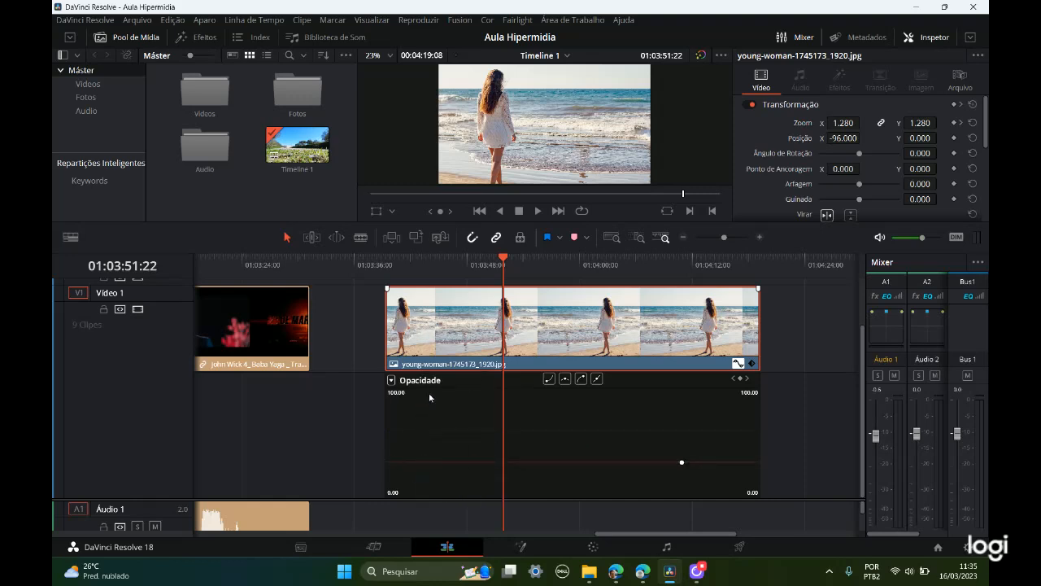
Step: Turn the Composto properties back on and set the opacity at the playhead to 0.00
{"action": "scroll", "coordinate": [814, 158], "scroll_direction": "down", "scroll_amount": 5}
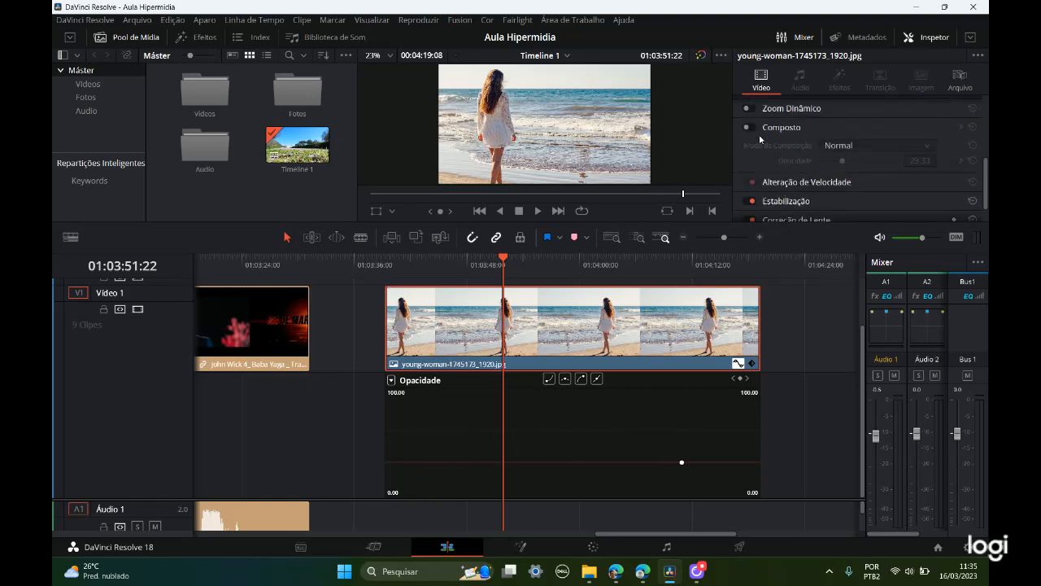
{"action": "left_click", "coordinate": [747, 128]}
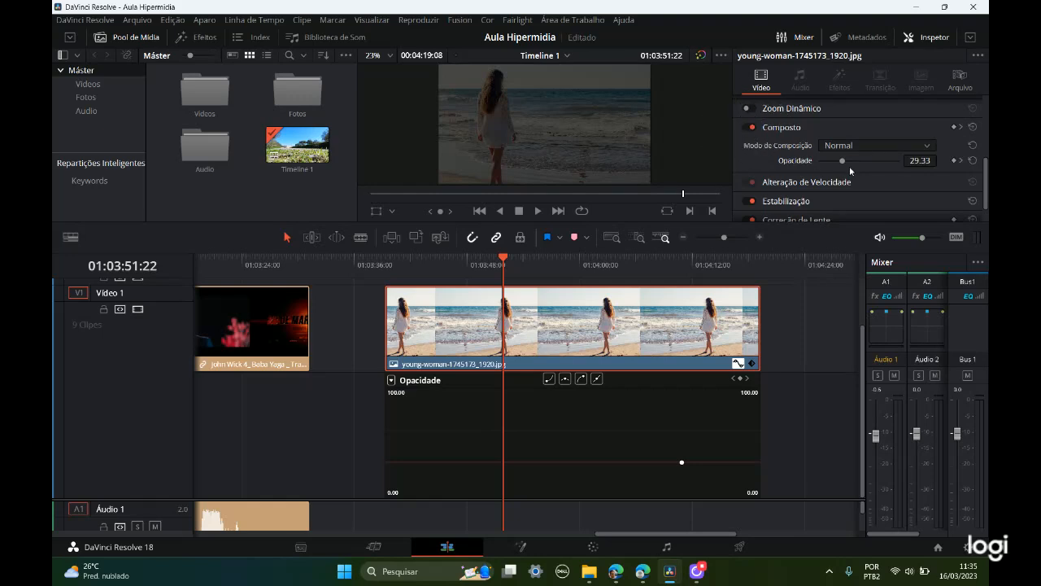
{"action": "left_click_drag", "start_coordinate": [843, 162], "coordinate": [816, 162]}
{"action": "mouse_move", "coordinate": [500, 492]}
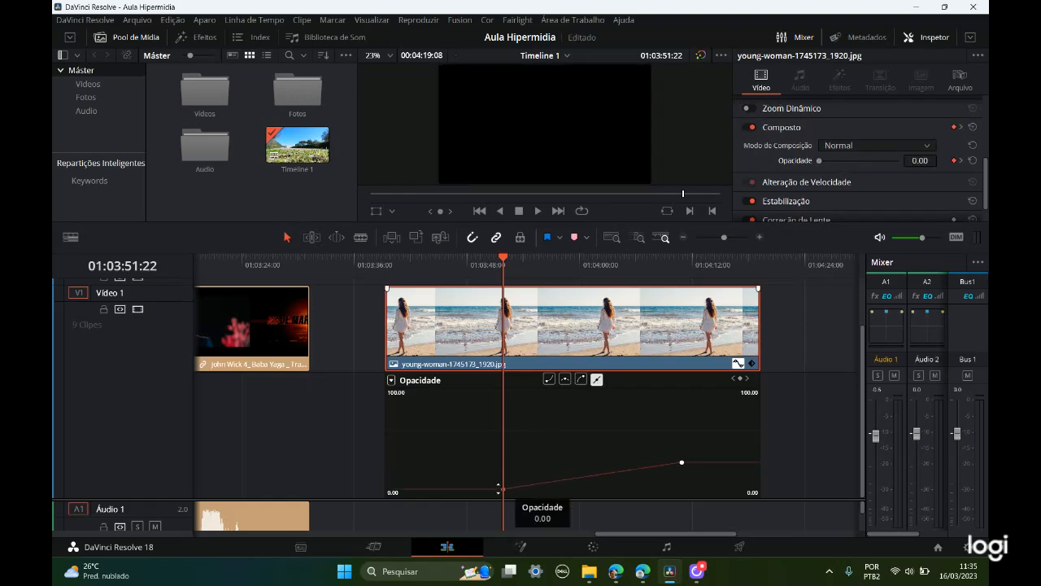
Step: Move the opacity keyframe at the playhead to the clip's start at 100.00 and delete the later opacity keyframe
{"action": "left_click_drag", "start_coordinate": [502, 490], "coordinate": [373, 373]}
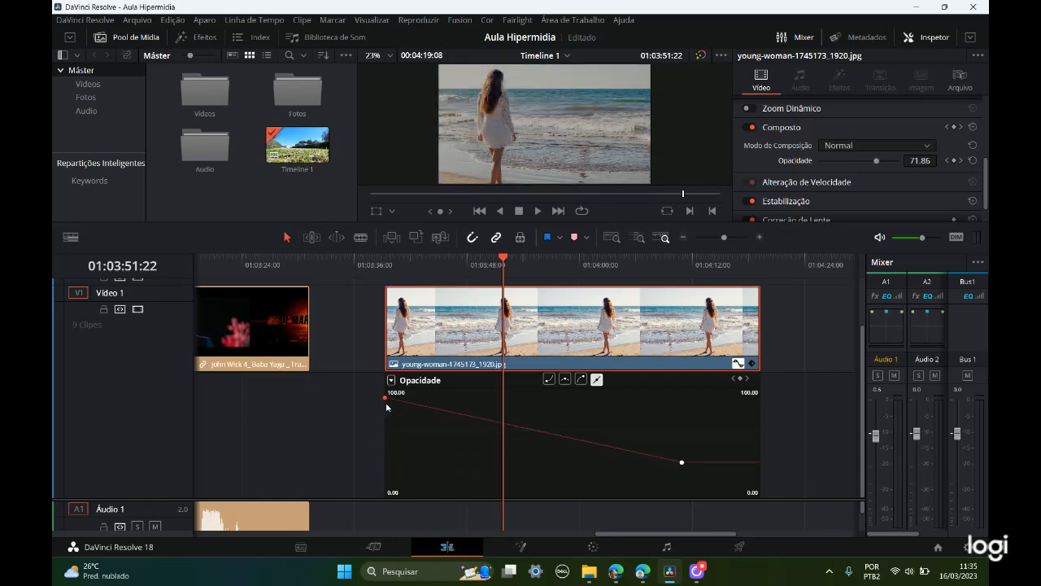
{"action": "mouse_move", "coordinate": [685, 461]}
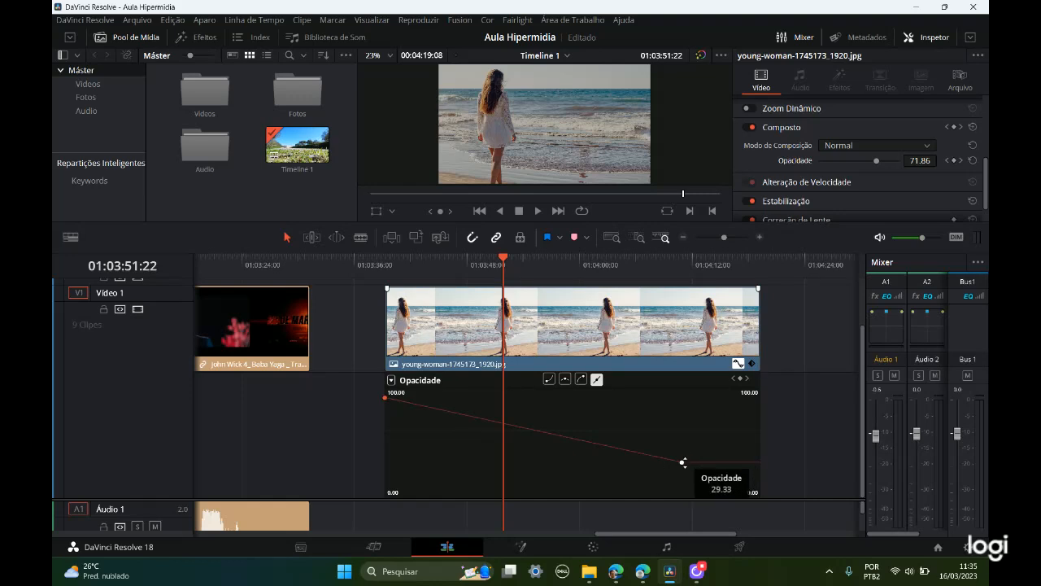
{"action": "key", "text": "Delete"}
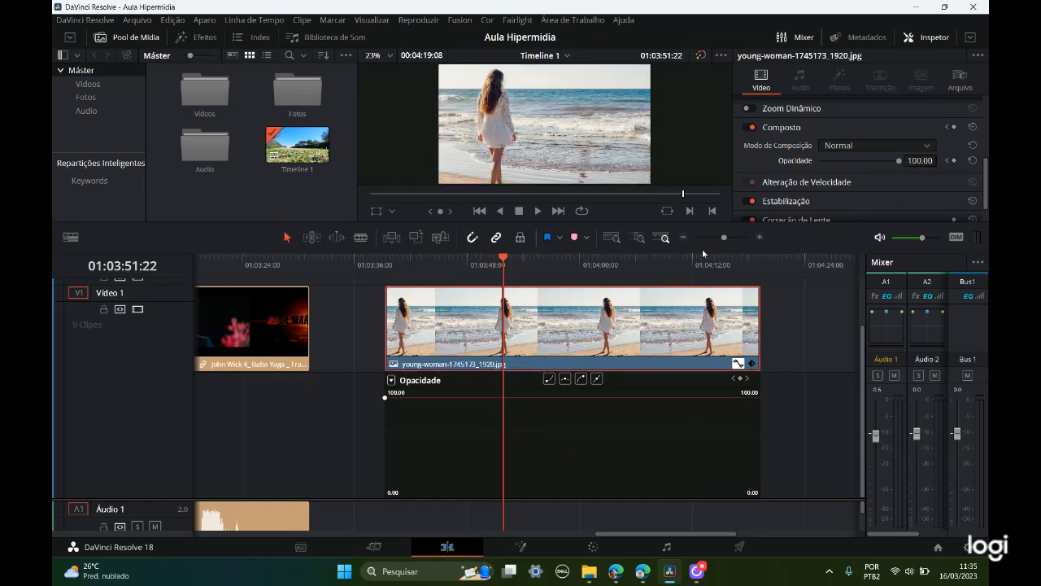
Step: Place the playhead at the clip's start, 01:03:39:07, and lower the opacity keyframe there to 0.00
{"action": "left_click_drag", "start_coordinate": [502, 259], "coordinate": [385, 259]}
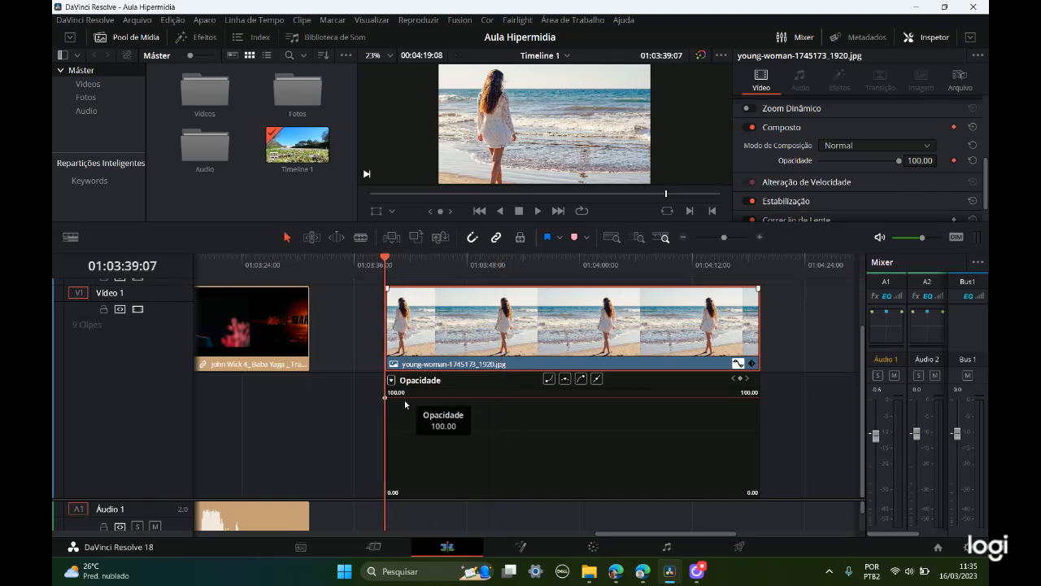
{"action": "key", "text": "ctrl"}
{"action": "key", "text": "ctrl"}
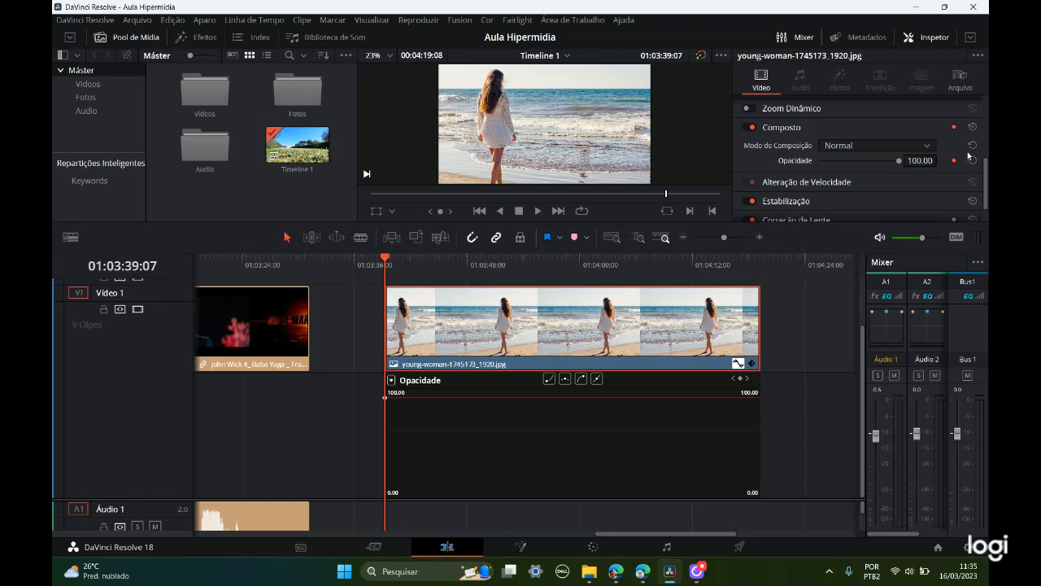
{"action": "mouse_move", "coordinate": [384, 259]}
{"action": "left_mouse_down"}
{"action": "mouse_move", "coordinate": [414, 261]}
{"action": "mouse_move", "coordinate": [386, 262]}
{"action": "left_mouse_up"}
{"action": "left_click_drag", "start_coordinate": [386, 397], "coordinate": [386, 492]}
{"action": "key", "text": "ctrl"}
{"action": "key", "text": "ctrl"}
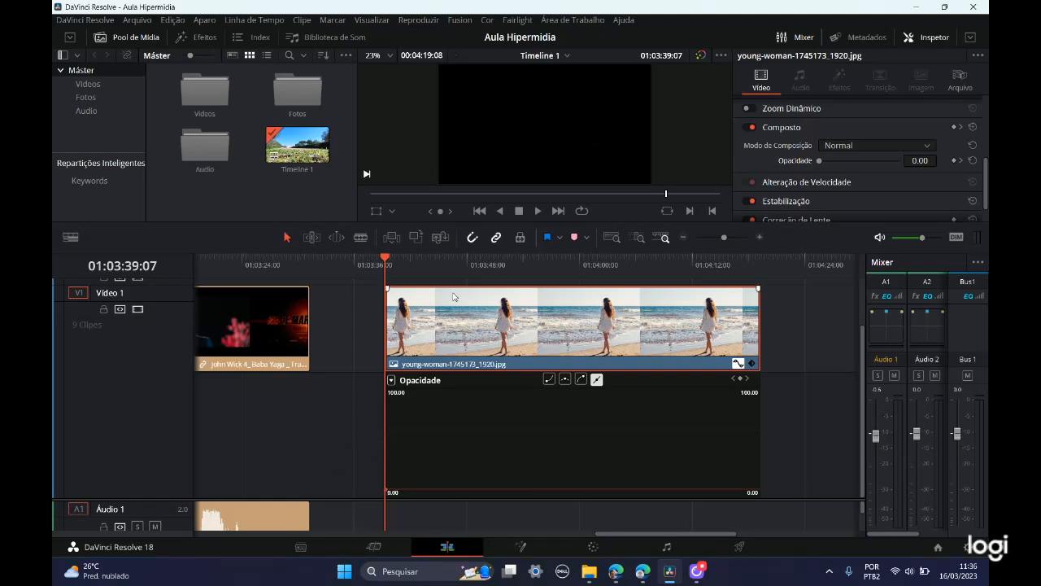
Step: Add an opacity keyframe at 01:03:42:12 and raise it to 100.00 to create a fade-in
{"action": "left_click_drag", "start_coordinate": [391, 262], "coordinate": [418, 267]}
{"action": "key", "text": "ctrl"}
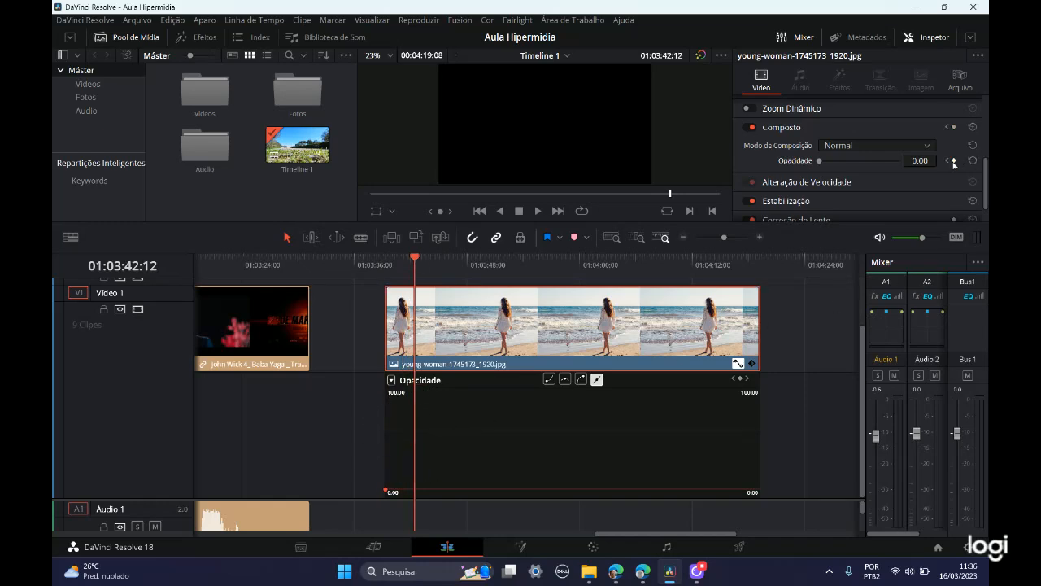
{"action": "key", "text": "ctrl"}
{"action": "key", "text": "ctrl"}
{"action": "key", "text": "ctrl"}
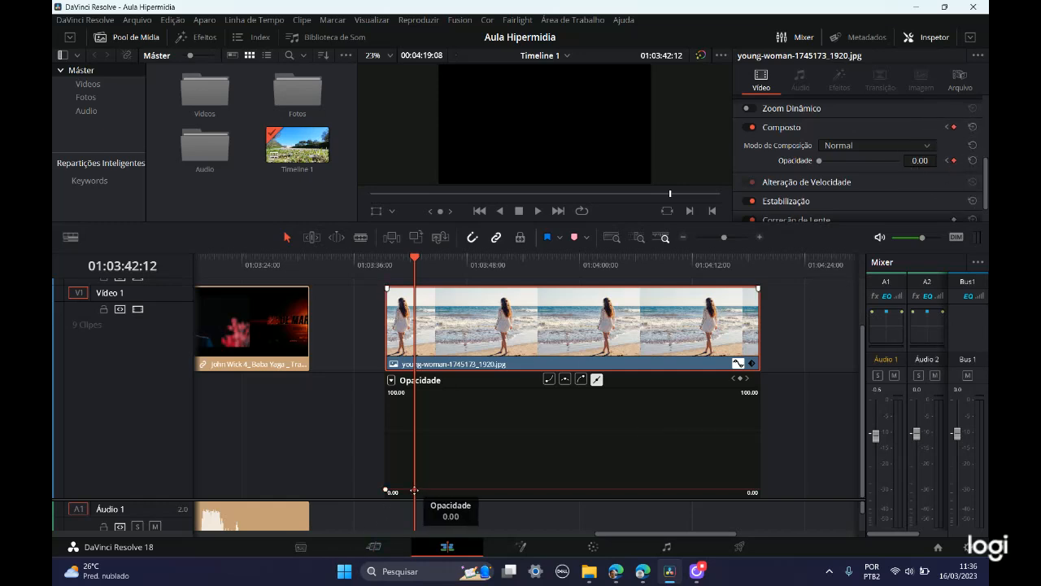
{"action": "left_click_drag", "start_coordinate": [415, 490], "coordinate": [414, 384]}
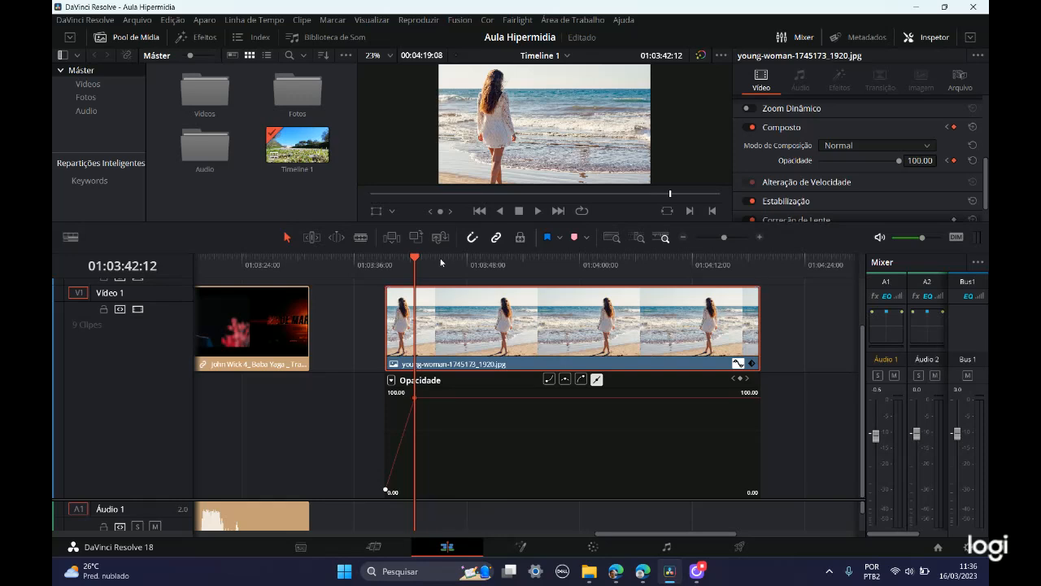
Step: Play the clip from its start to preview the opacity fade-in
{"action": "left_click_drag", "start_coordinate": [415, 258], "coordinate": [385, 258]}
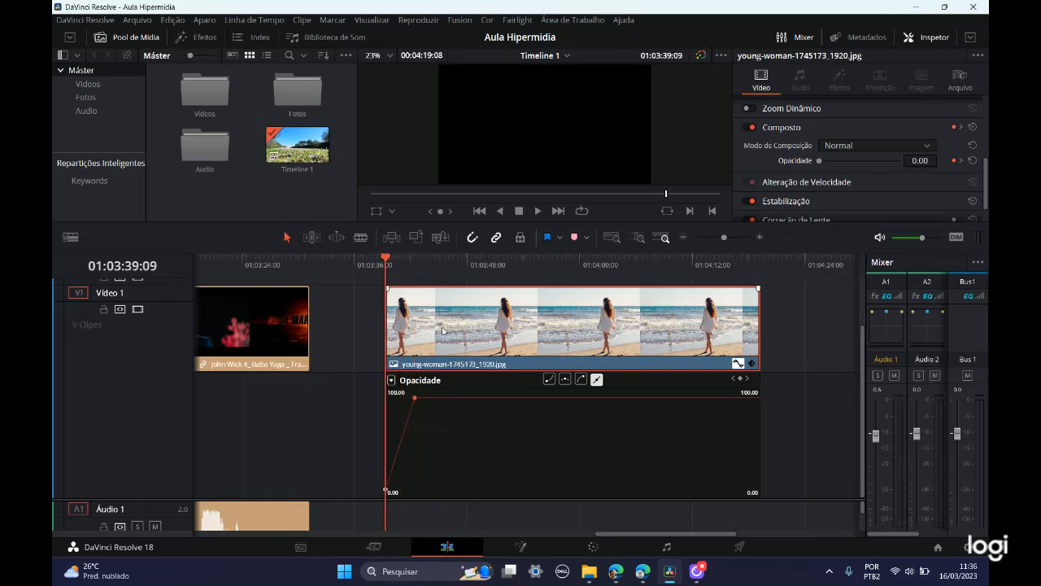
{"action": "left_click", "coordinate": [538, 211]}
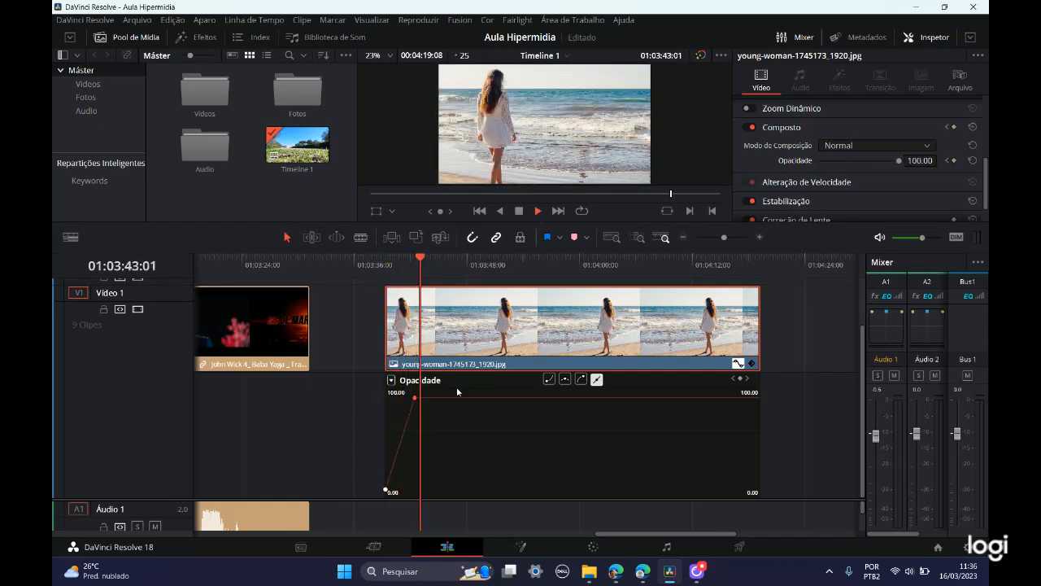
{"action": "left_click", "coordinate": [519, 210]}
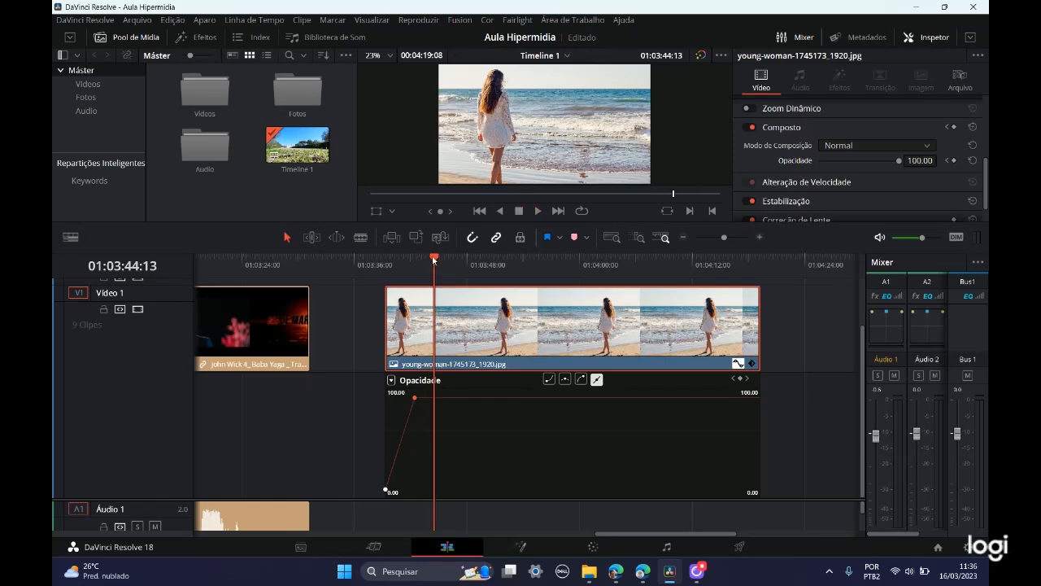
Step: Lengthen the fade-in by moving the second opacity keyframe to 01:03:49:08 at 92.00, and align the playhead with it
{"action": "mouse_move", "coordinate": [433, 259]}
{"action": "left_mouse_down"}
{"action": "mouse_move", "coordinate": [386, 260]}
{"action": "mouse_move", "coordinate": [415, 262]}
{"action": "left_mouse_up"}
{"action": "mouse_move", "coordinate": [414, 400]}
{"action": "left_click_drag", "start_coordinate": [414, 400], "coordinate": [479, 405]}
{"action": "left_click_drag", "start_coordinate": [416, 261], "coordinate": [477, 271]}
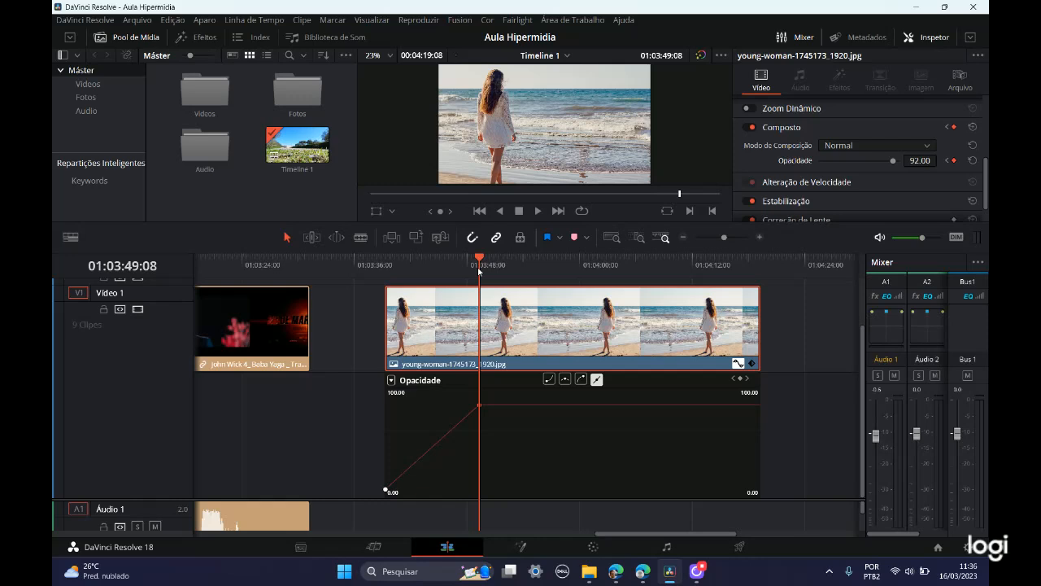
Step: Close the clip's curve editor and show its Transformação and Composto keyframe tracks under the clip
{"action": "scroll", "coordinate": [814, 162], "scroll_direction": "up", "scroll_amount": 5}
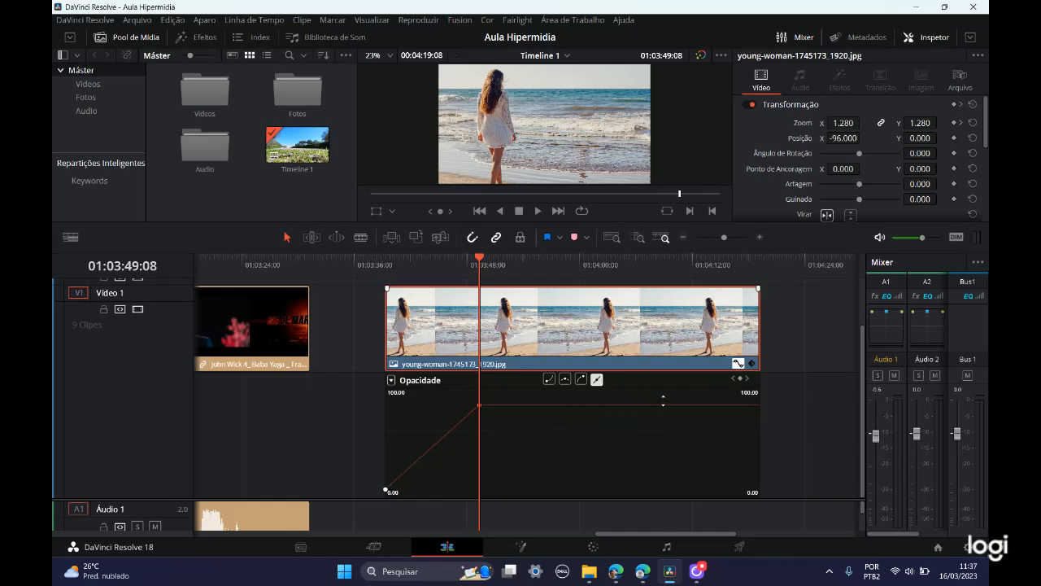
{"action": "key", "text": "ctrl"}
{"action": "key", "text": "ctrl"}
{"action": "key", "text": "ctrl"}
{"action": "key", "text": "ctrl"}
{"action": "key", "text": "ctrl"}
{"action": "left_click", "coordinate": [738, 364]}
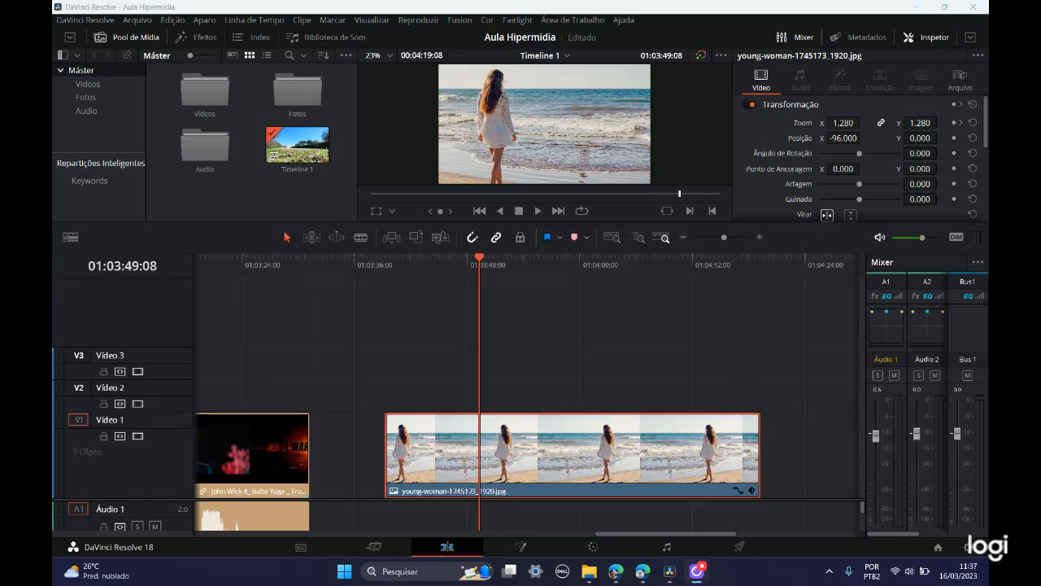
{"action": "left_click", "coordinate": [751, 491]}
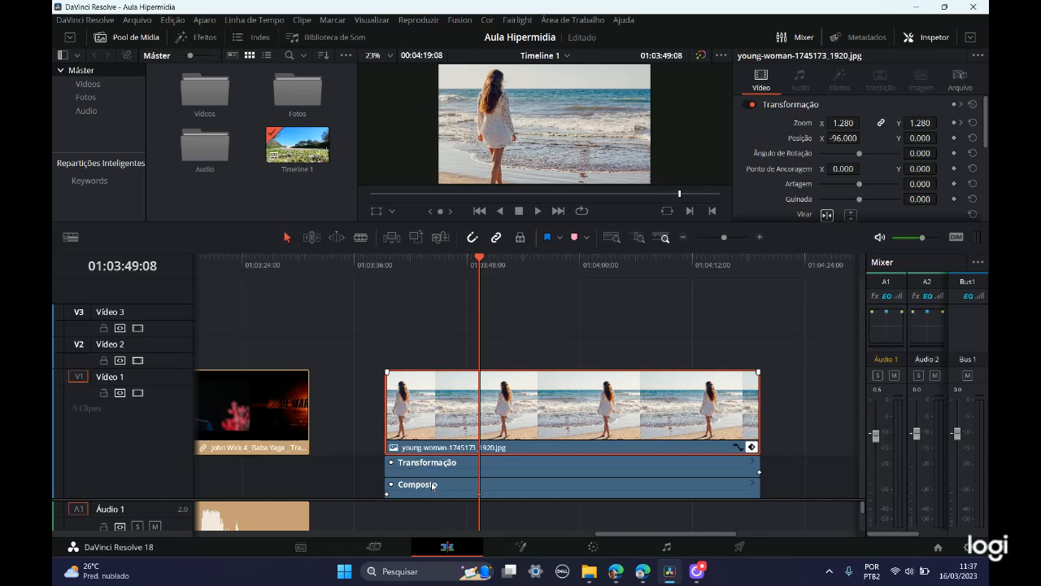
Step: Expand the clip's Transformação and Composto keyframe tracks into individual parameters and show the opacity curve editor beneath them
{"action": "left_click", "coordinate": [754, 462]}
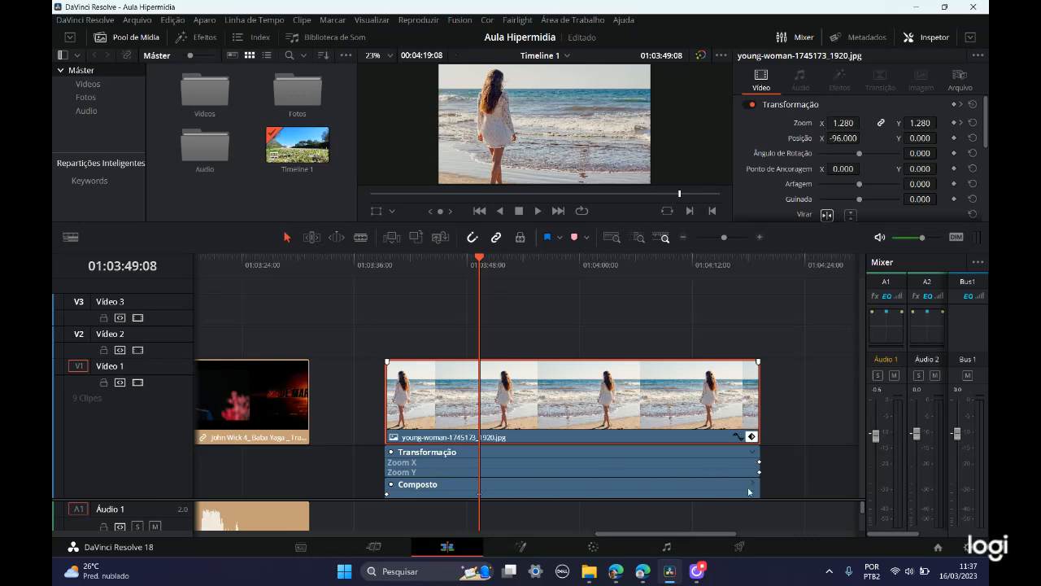
{"action": "left_click", "coordinate": [753, 486]}
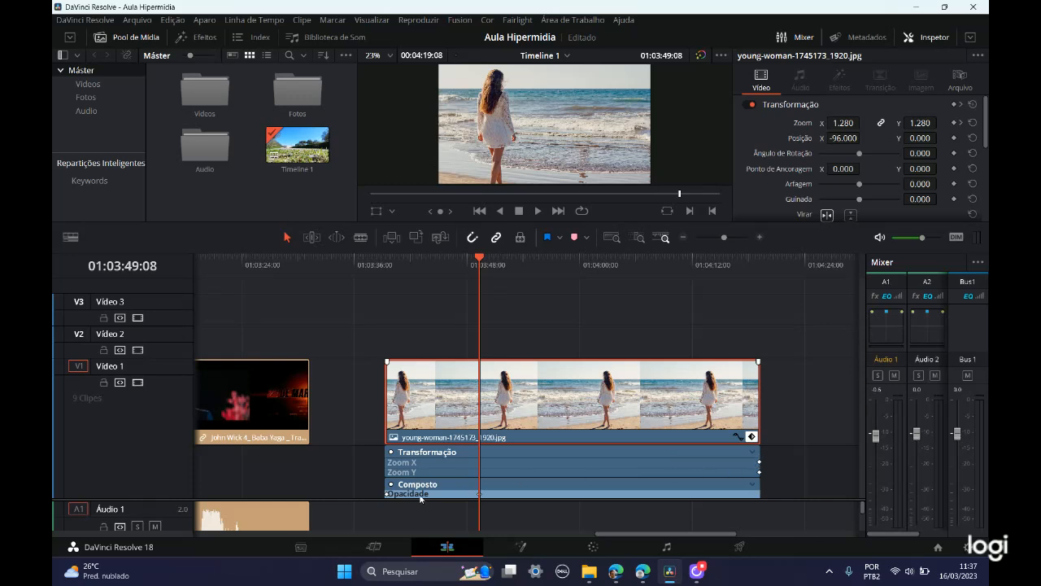
{"action": "left_click", "coordinate": [751, 436]}
{"action": "left_click", "coordinate": [737, 437]}
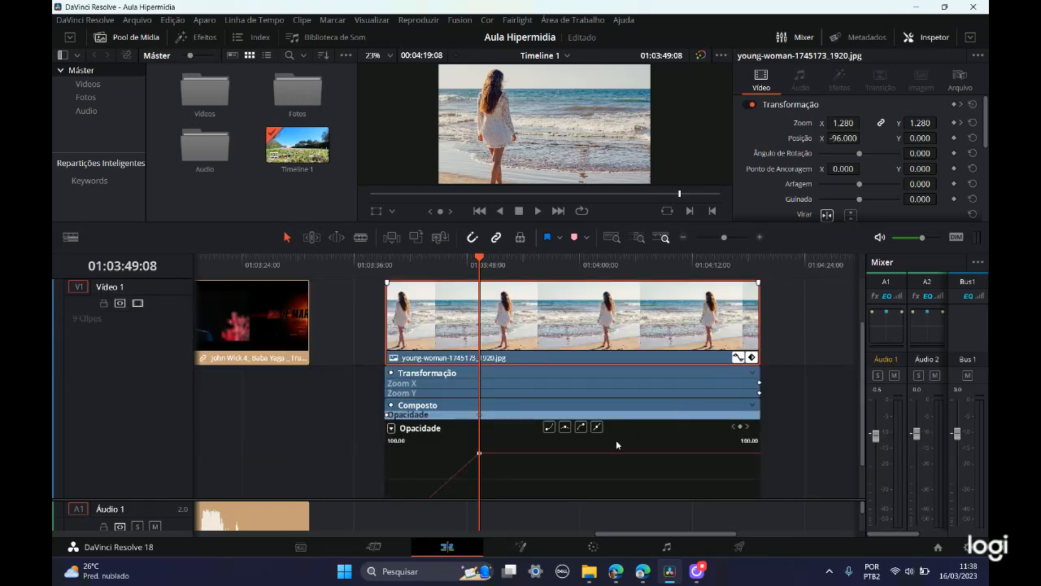
Step: Hide the beach clip's keyframe tracks and close its opacity curve editor
{"action": "scroll", "coordinate": [617, 454], "scroll_direction": "down", "scroll_amount": 1}
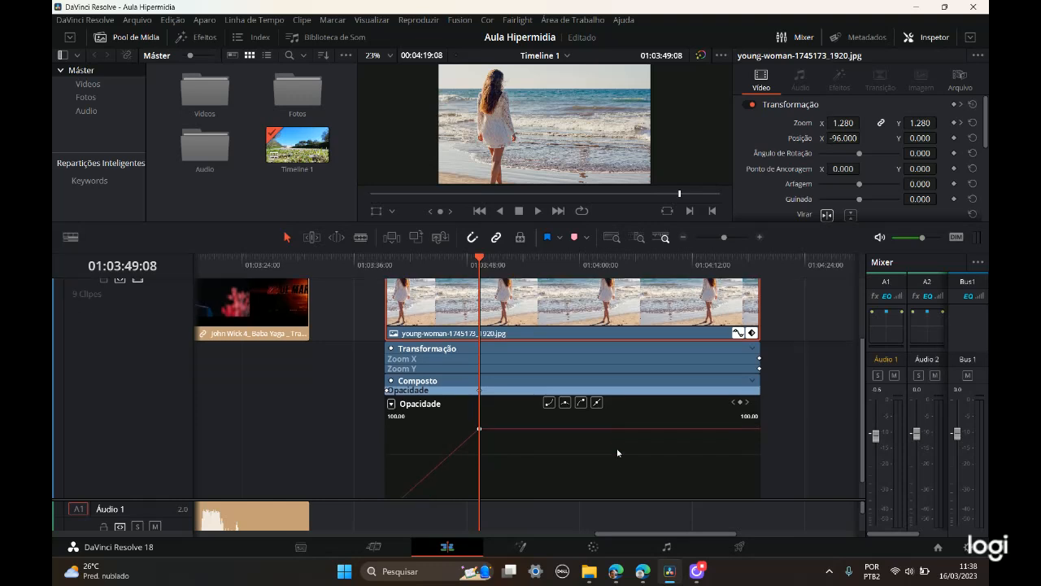
{"action": "scroll", "coordinate": [618, 453], "scroll_direction": "down", "scroll_amount": 1}
{"action": "scroll", "coordinate": [601, 458], "scroll_direction": "up", "scroll_amount": 1}
{"action": "left_click", "coordinate": [751, 334]}
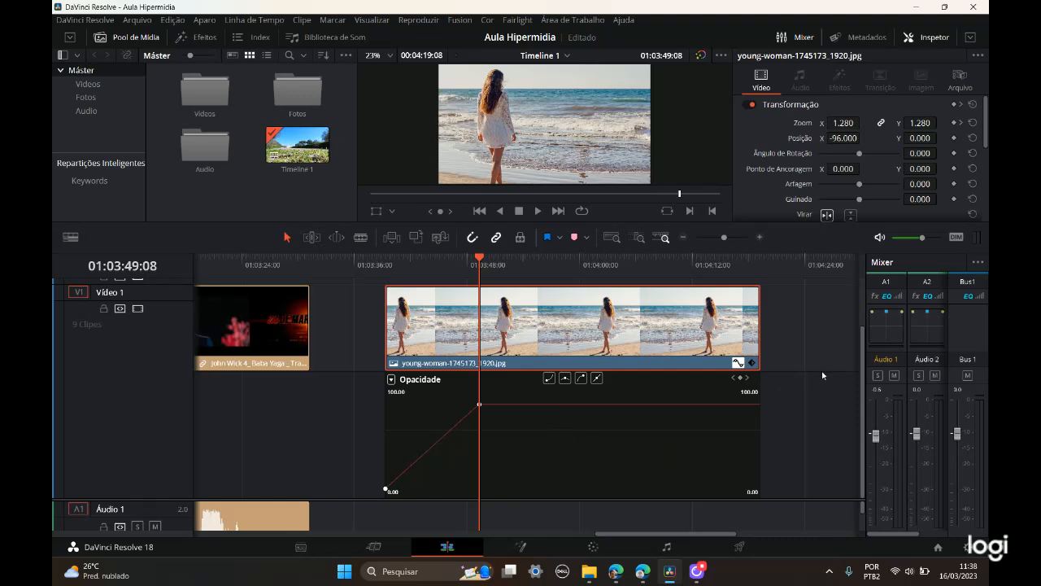
{"action": "left_click", "coordinate": [738, 363]}
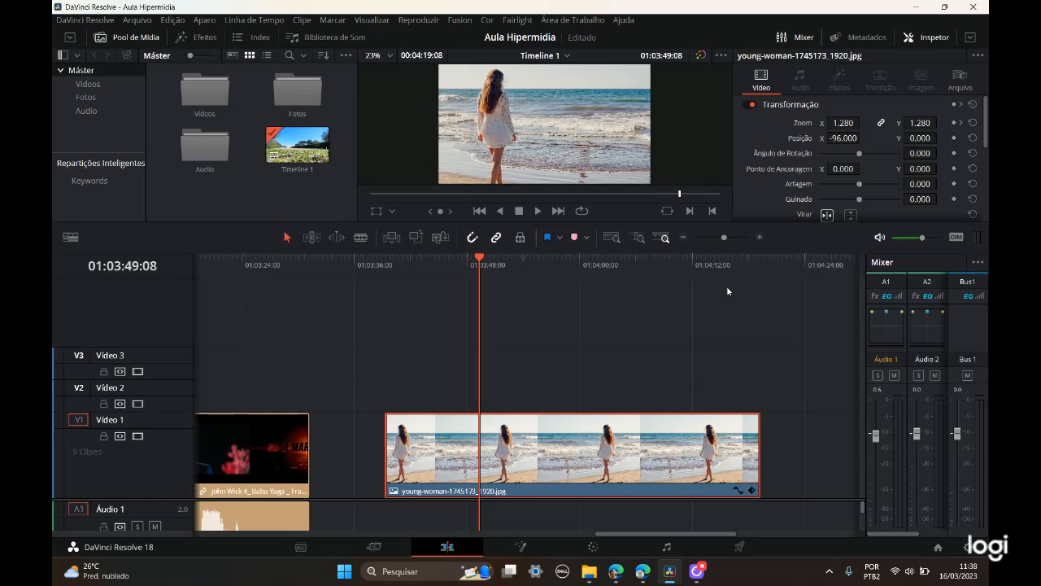
Step: Collapse and re-expand the Composto section of the clip's video properties to check its composition mode and opacity
{"action": "scroll", "coordinate": [809, 183], "scroll_direction": "down", "scroll_amount": 3}
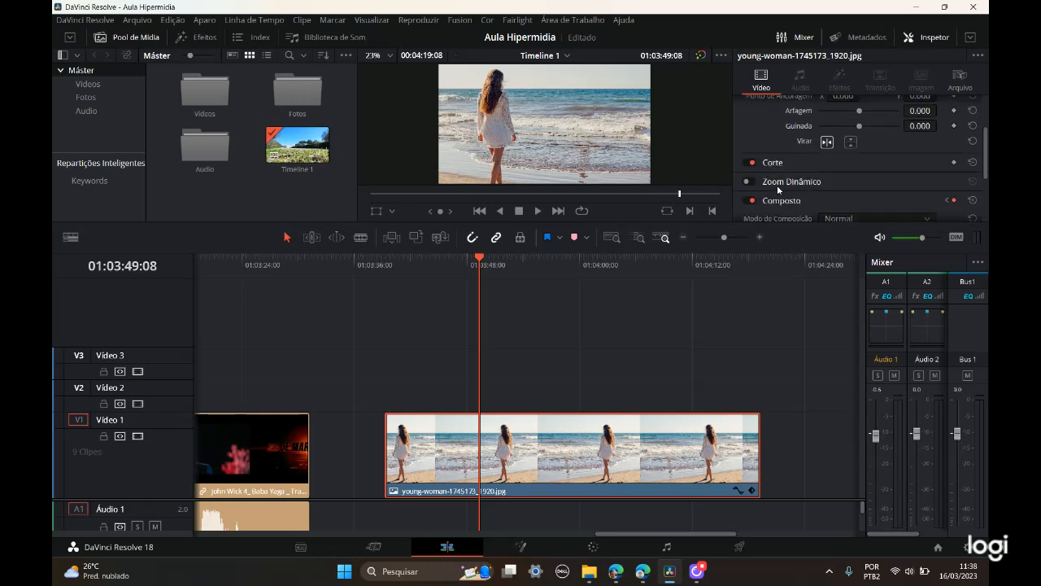
{"action": "scroll", "coordinate": [786, 202], "scroll_direction": "down", "scroll_amount": 2}
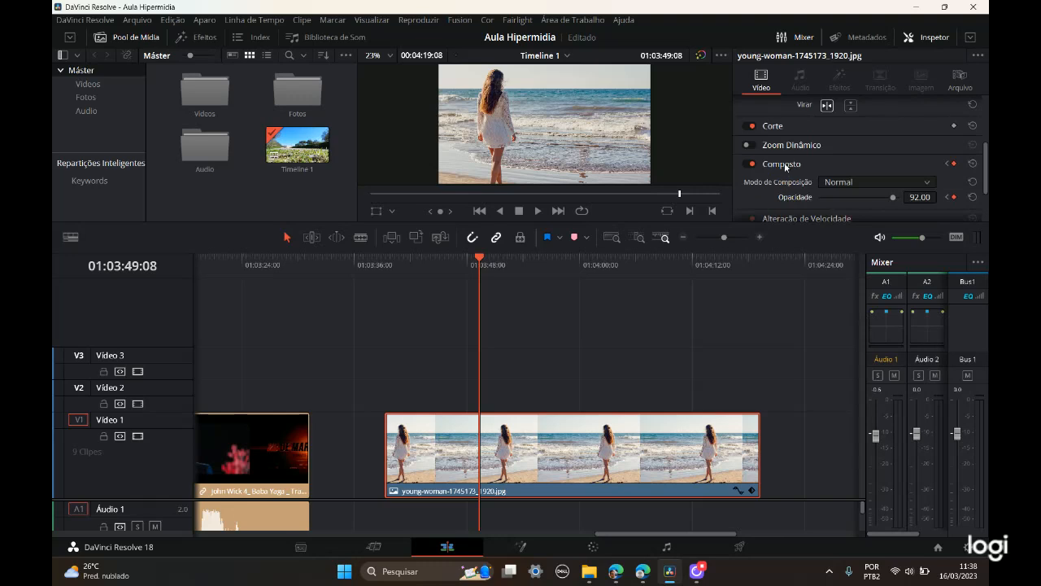
{"action": "double_click", "coordinate": [784, 163]}
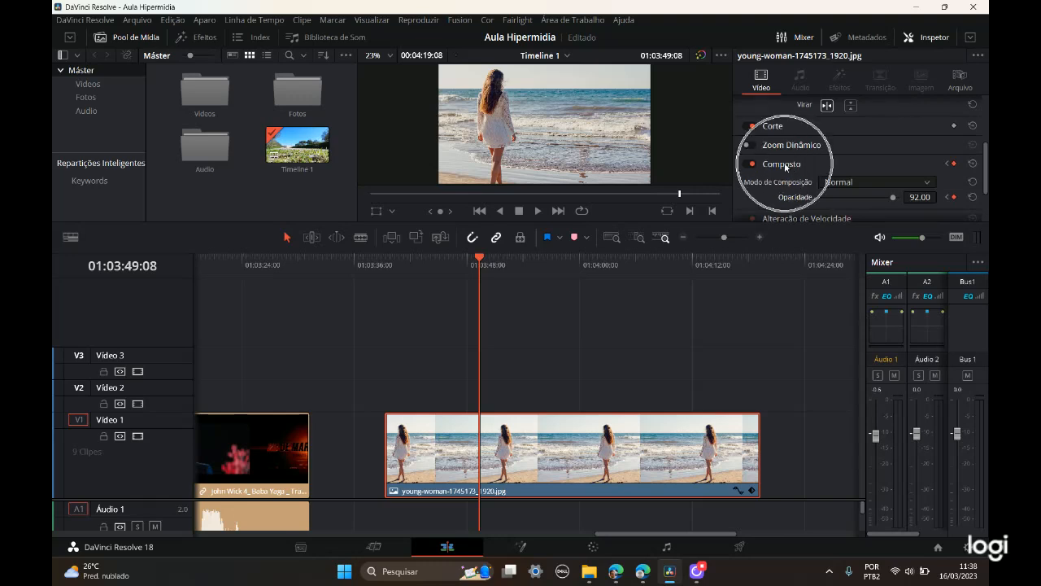
{"action": "left_click", "coordinate": [784, 165]}
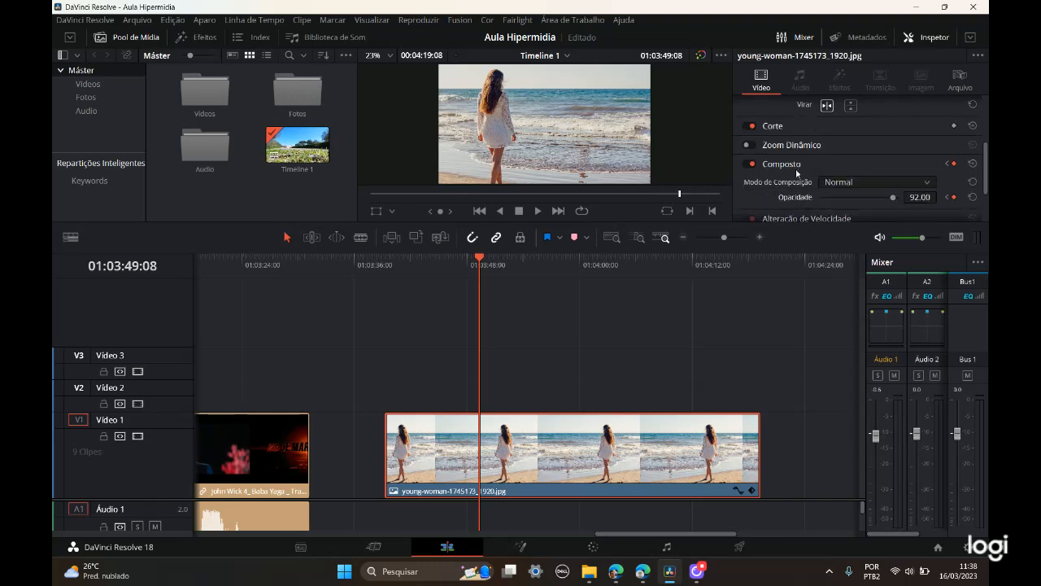
{"action": "scroll", "coordinate": [896, 103], "scroll_direction": "up", "scroll_amount": 3}
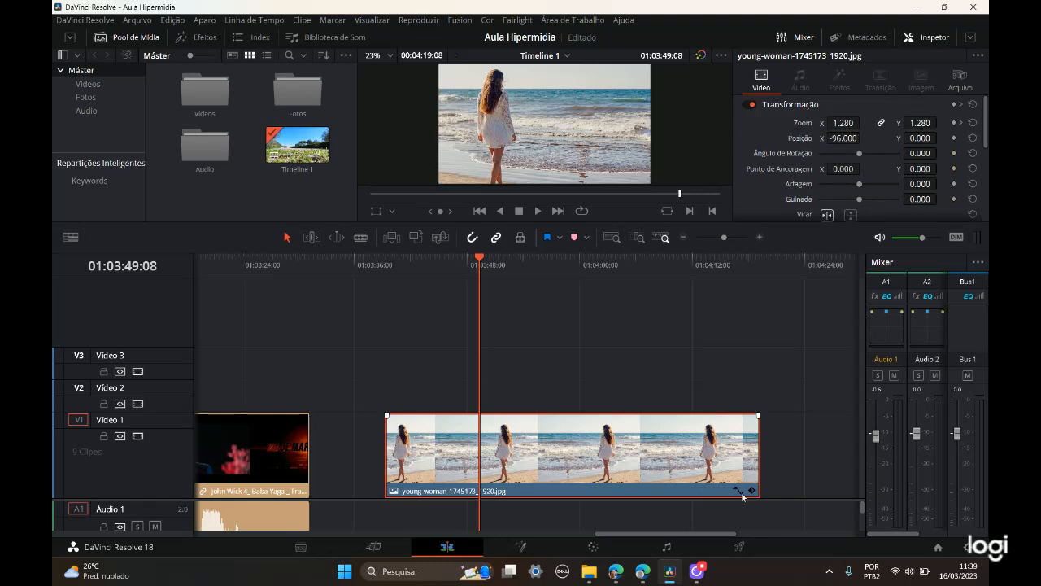
Step: Shift the image horizontally to Posição X 812.000, and reset the position to 0.000
{"action": "left_click_drag", "start_coordinate": [839, 140], "coordinate": [843, 138]}
{"action": "left_click", "coordinate": [841, 139]}
{"action": "left_click_drag", "start_coordinate": [843, 139], "coordinate": [903, 138]}
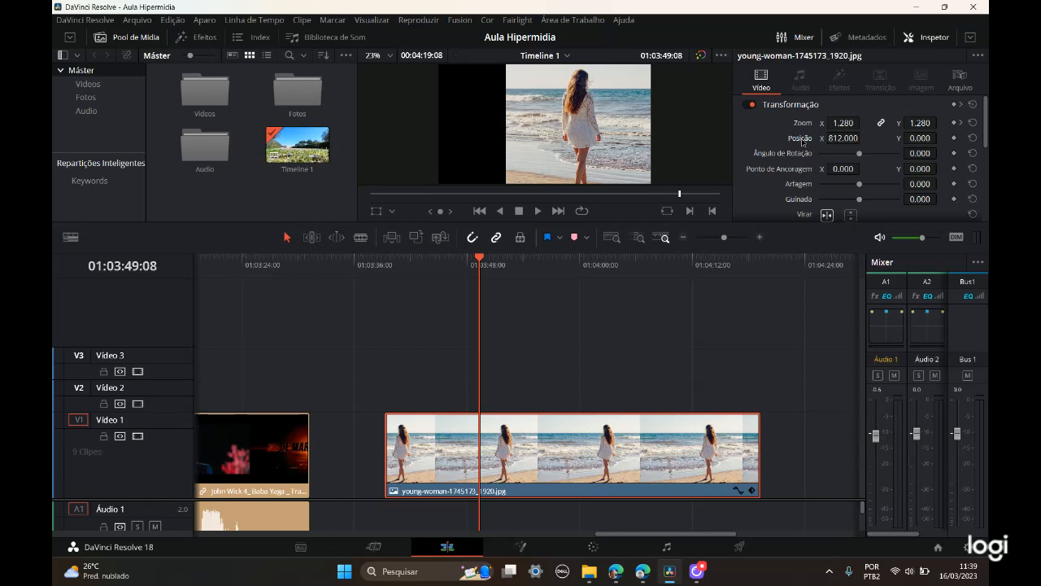
{"action": "double_click", "coordinate": [802, 143]}
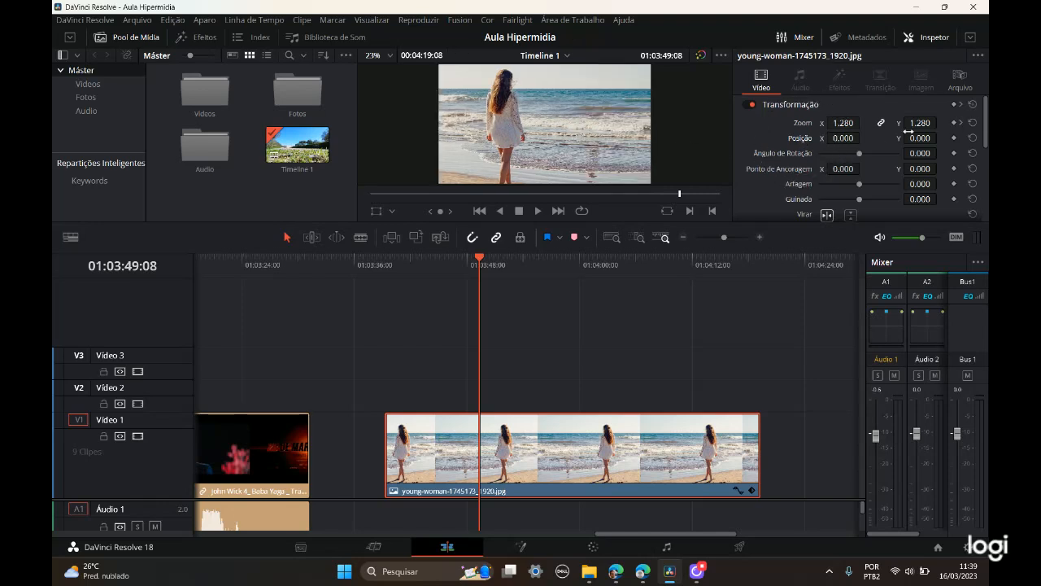
Step: Shift the image vertically far below the frame with Posição Y, and reset the position to 0.000
{"action": "left_click_drag", "start_coordinate": [922, 138], "coordinate": [533, 139]}
{"action": "key", "text": "ctrl"}
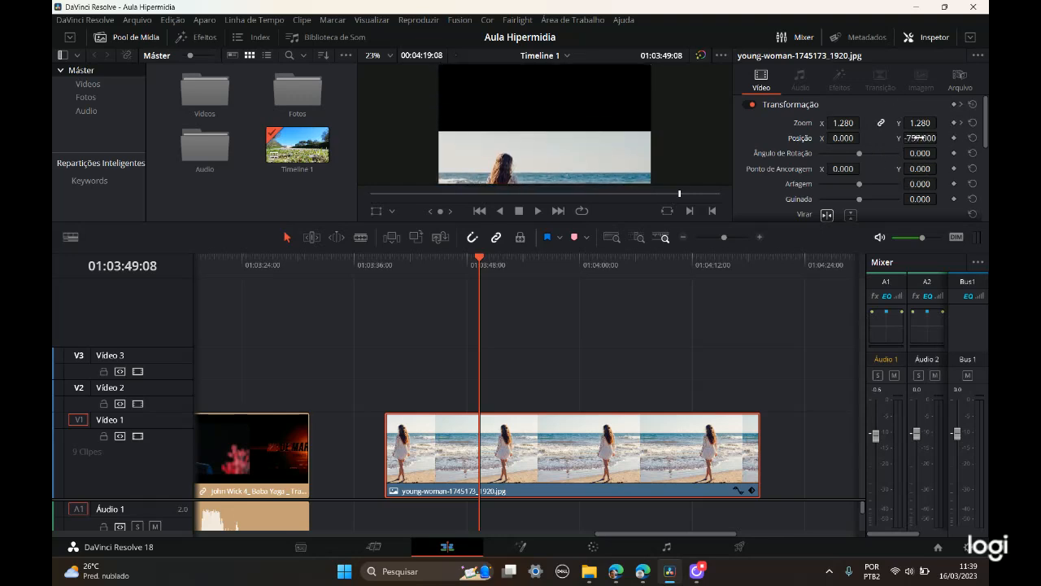
{"action": "key", "text": "ctrl"}
{"action": "key", "text": "ctrl"}
{"action": "double_click", "coordinate": [797, 138]}
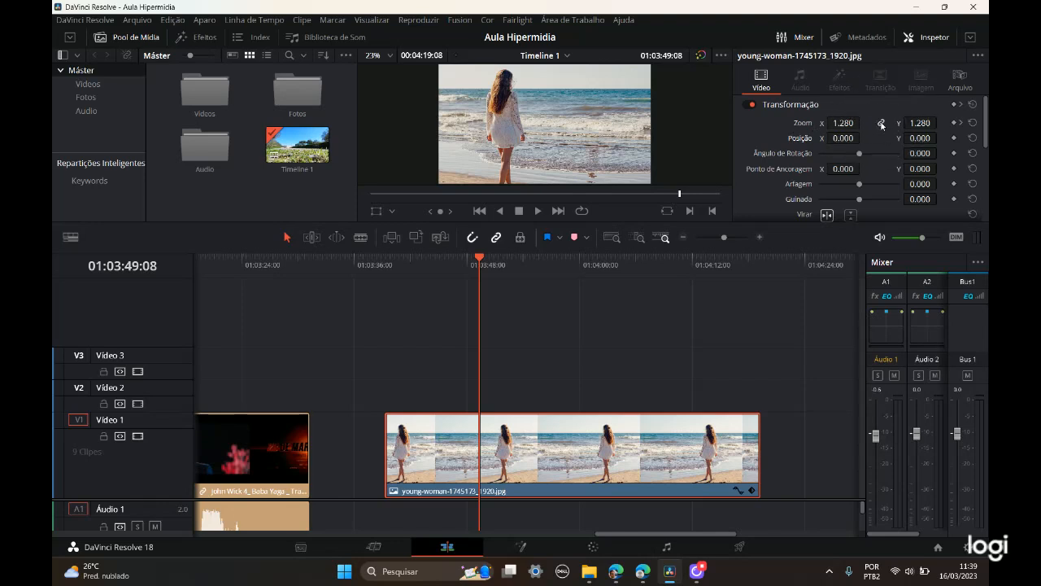
Step: Set the image's Posição to X -33.000 and Y 49.000
{"action": "key", "text": "ctrl"}
{"action": "key", "text": "ctrl"}
{"action": "mouse_move", "coordinate": [844, 138]}
{"action": "left_mouse_down"}
{"action": "mouse_move", "coordinate": [877, 138]}
{"action": "mouse_move", "coordinate": [810, 139]}
{"action": "mouse_move", "coordinate": [855, 139]}
{"action": "mouse_move", "coordinate": [826, 139]}
{"action": "left_mouse_up"}
{"action": "left_click_drag", "start_coordinate": [922, 140], "coordinate": [947, 139]}
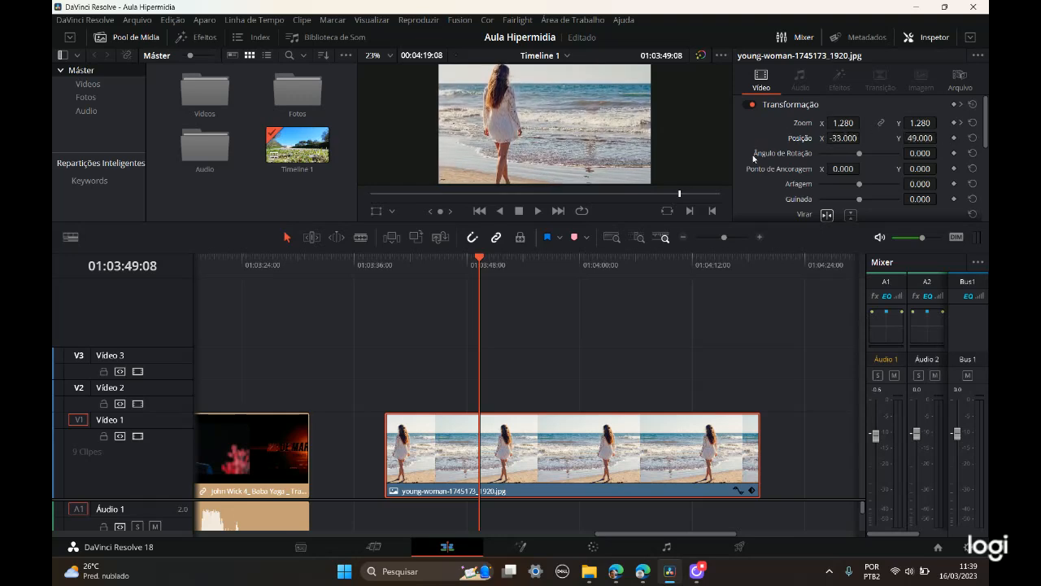
Step: Scale Zoom X to 1.180 and Zoom Y to 0.910 separately, and relink the axes with both at 1.130
{"action": "mouse_move", "coordinate": [845, 122]}
{"action": "left_mouse_down"}
{"action": "mouse_move", "coordinate": [916, 122]}
{"action": "mouse_move", "coordinate": [838, 123]}
{"action": "left_mouse_up"}
{"action": "mouse_move", "coordinate": [920, 122]}
{"action": "left_mouse_down"}
{"action": "mouse_move", "coordinate": [940, 121]}
{"action": "mouse_move", "coordinate": [920, 124]}
{"action": "left_mouse_up"}
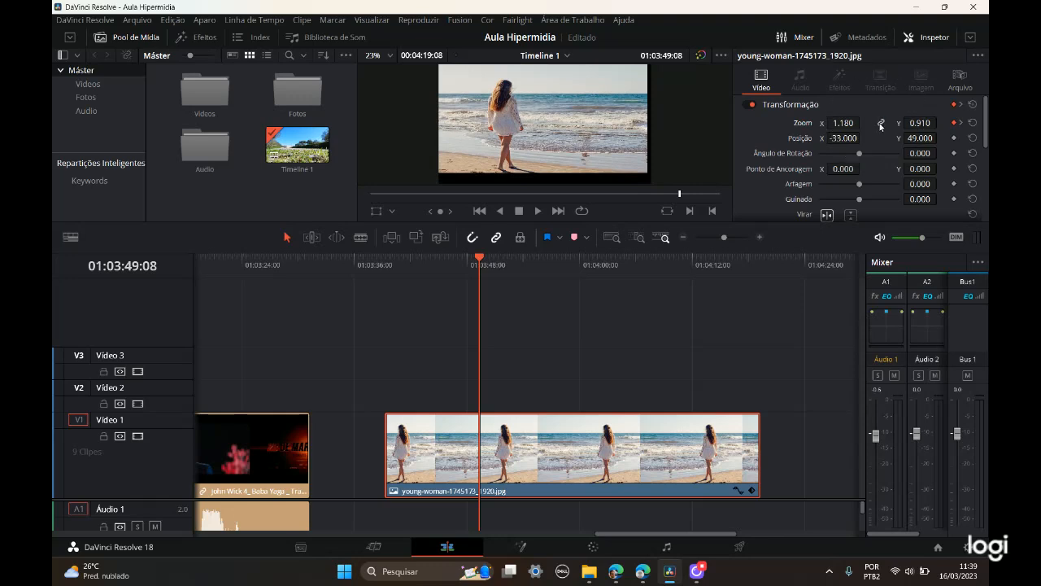
{"action": "left_click", "coordinate": [881, 124]}
{"action": "left_click_drag", "start_coordinate": [845, 123], "coordinate": [879, 123]}
{"action": "left_click", "coordinate": [882, 124]}
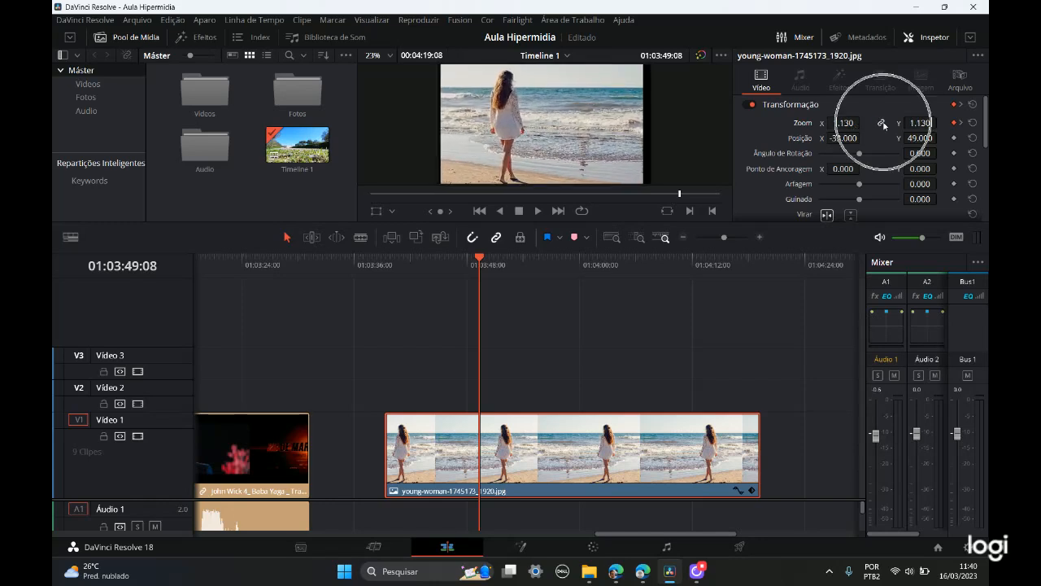
{"action": "left_click", "coordinate": [883, 124]}
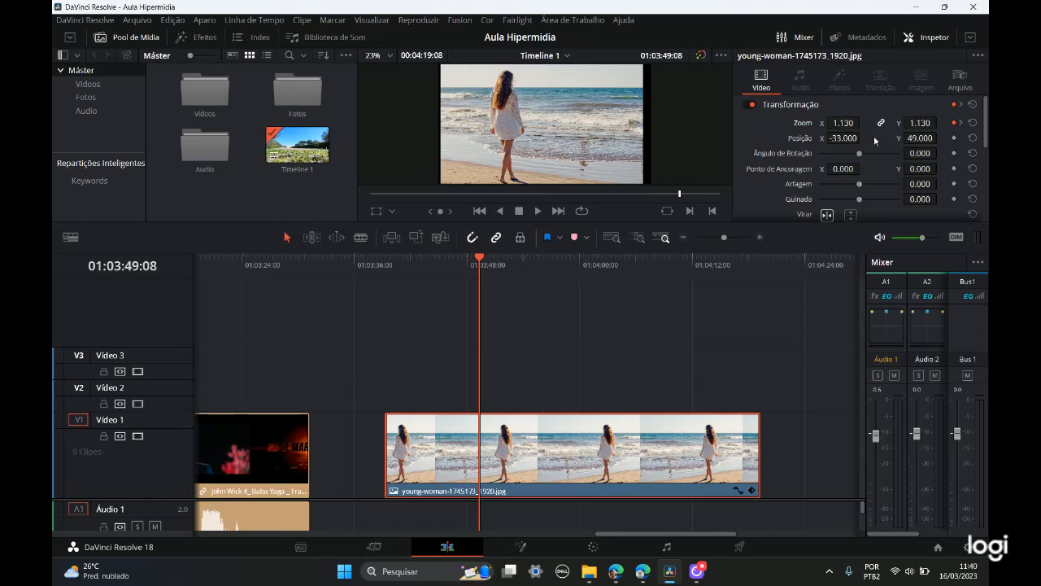
Step: Reset the clip's Zoom to 1.000 on both axes, clearing its zoom keyframes
{"action": "key", "text": "ctrl"}
{"action": "key", "text": "ctrl"}
{"action": "left_click", "coordinate": [974, 123]}
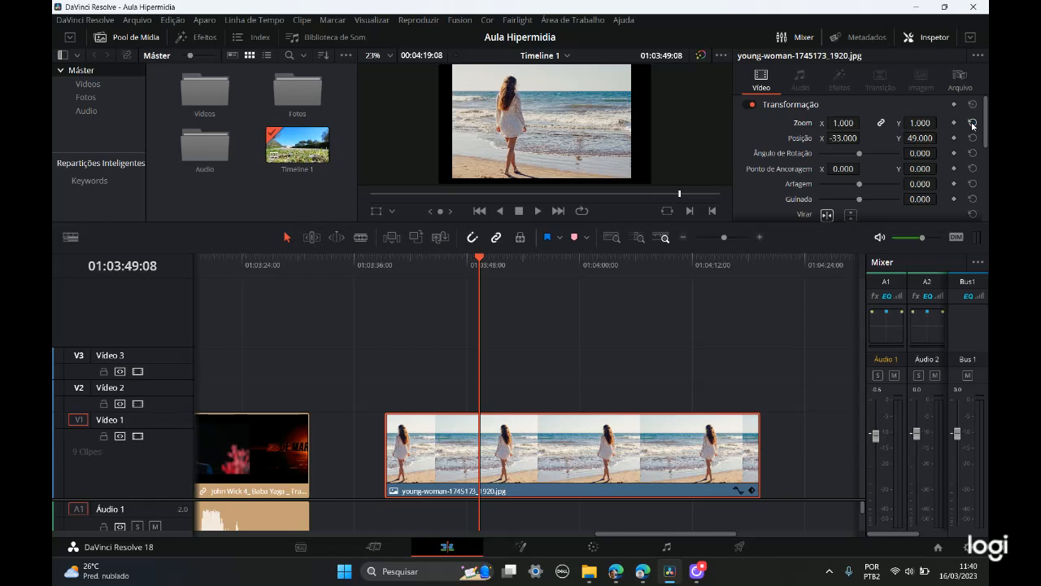
{"action": "key", "text": "ctrl"}
{"action": "key", "text": "ctrl"}
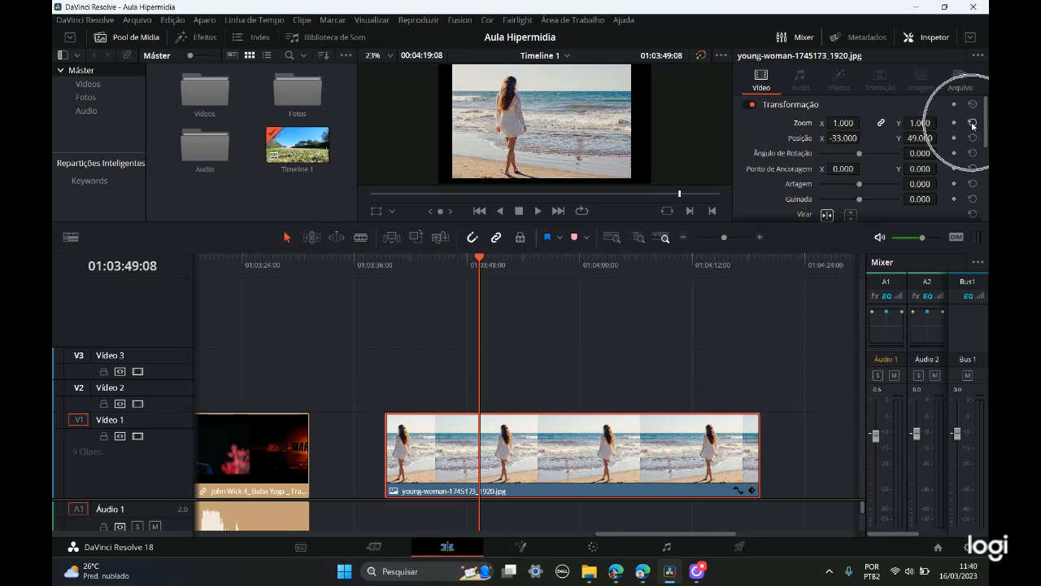
Step: Check the clip's zoom curve and reset the Composto settings to clear the opacity keyframes
{"action": "scroll", "coordinate": [927, 182], "scroll_direction": "down", "scroll_amount": 3}
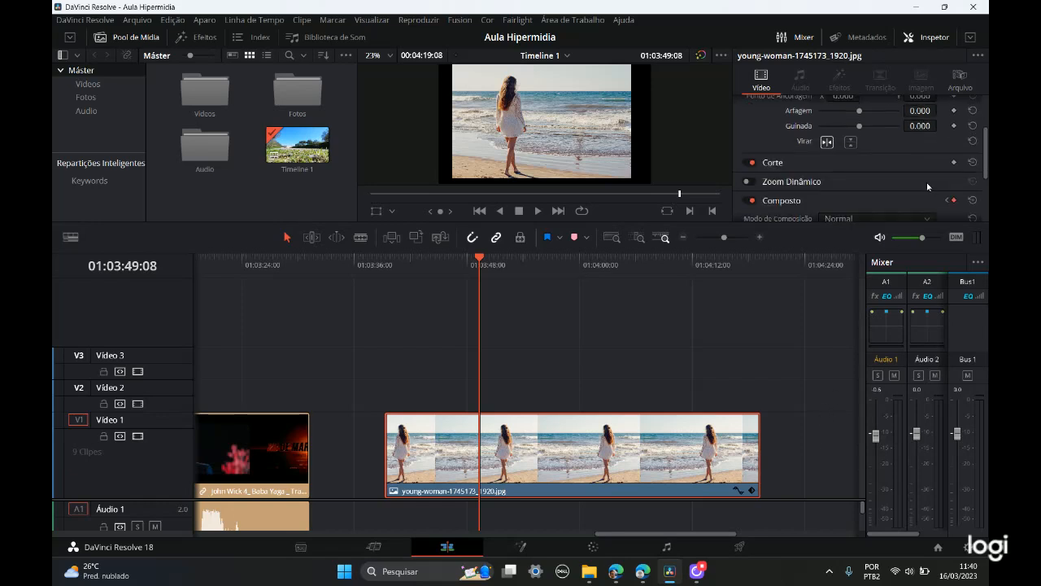
{"action": "key", "text": "ctrl"}
{"action": "left_click", "coordinate": [738, 491]}
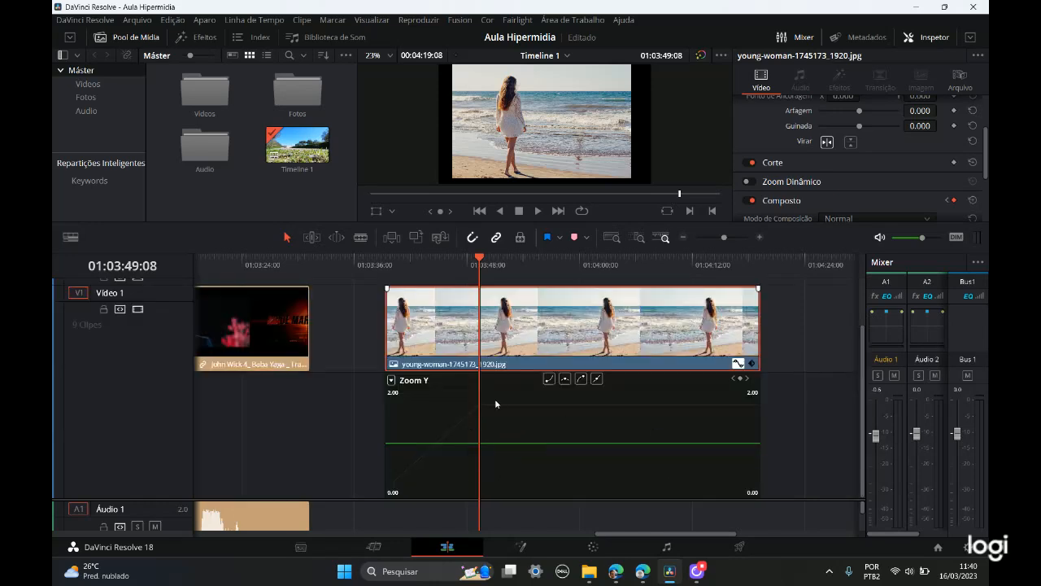
{"action": "key", "text": "ctrl"}
{"action": "left_click", "coordinate": [974, 201]}
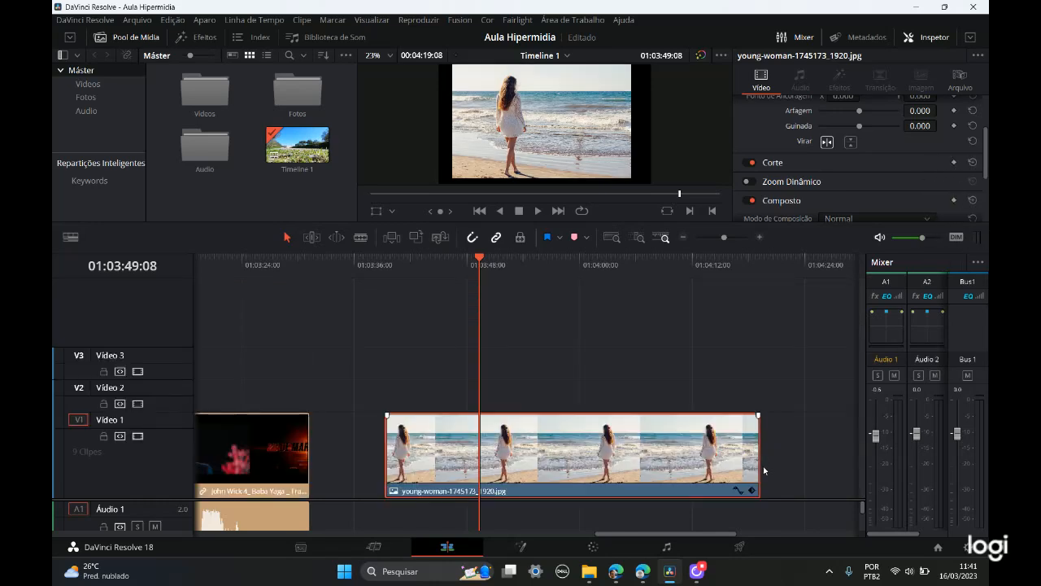
Step: Reopen the clip's curve editor on Zoom Y and reset the Composto settings once more
{"action": "left_click", "coordinate": [738, 490]}
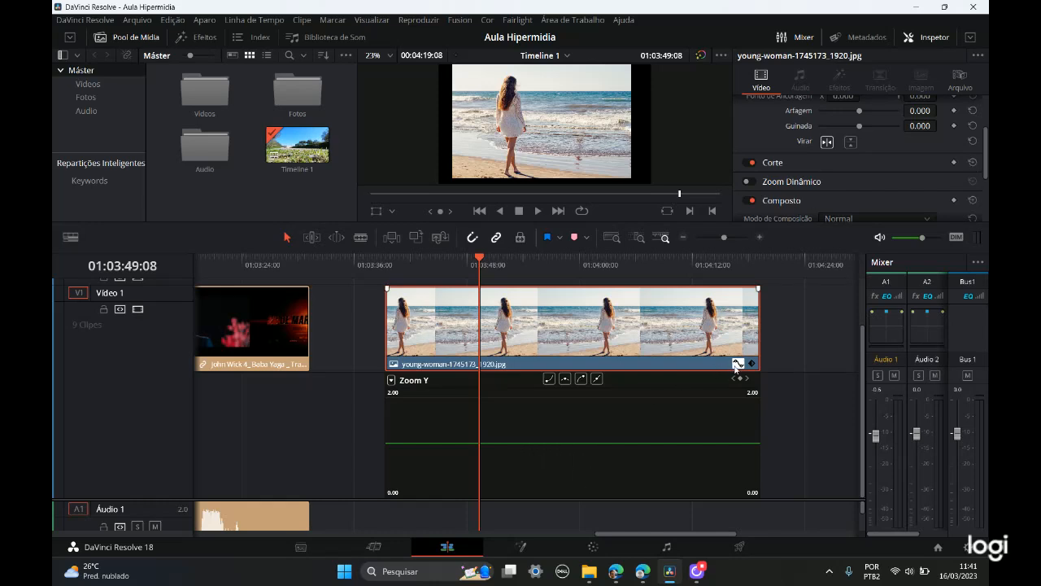
{"action": "left_click", "coordinate": [627, 435]}
{"action": "left_click", "coordinate": [974, 164]}
{"action": "left_click", "coordinate": [974, 164]}
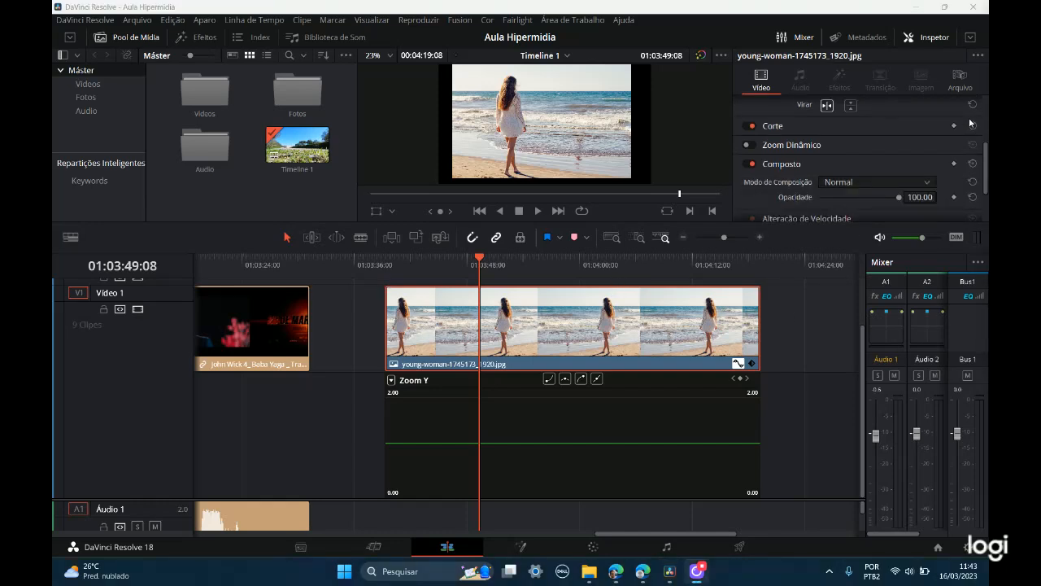
Step: Tilt the image by setting its Ângulo de Rotação to -13.240
{"action": "left_click_drag", "start_coordinate": [985, 162], "coordinate": [985, 114]}
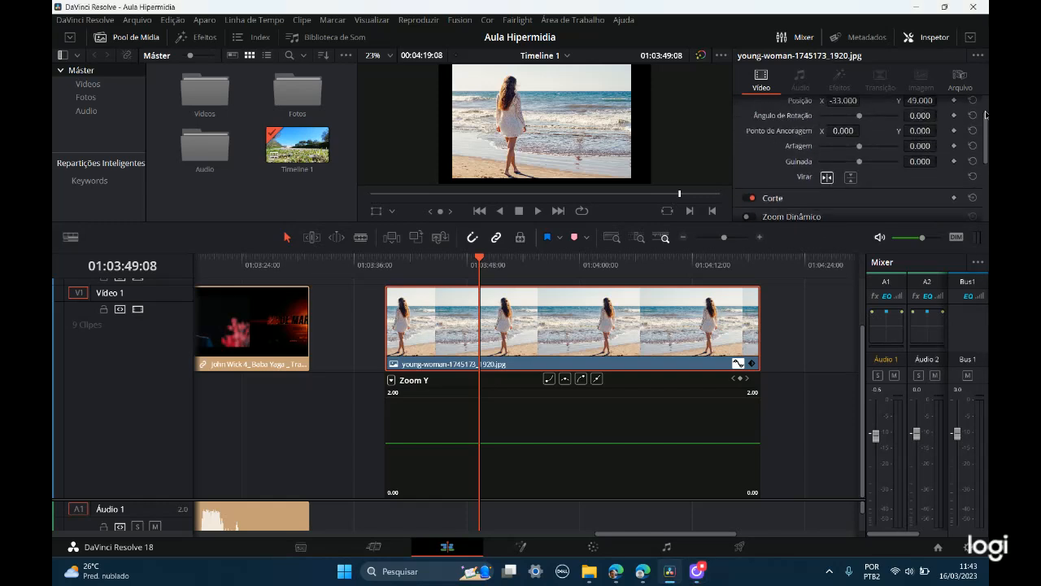
{"action": "scroll", "coordinate": [985, 113], "scroll_direction": "up", "scroll_amount": 2}
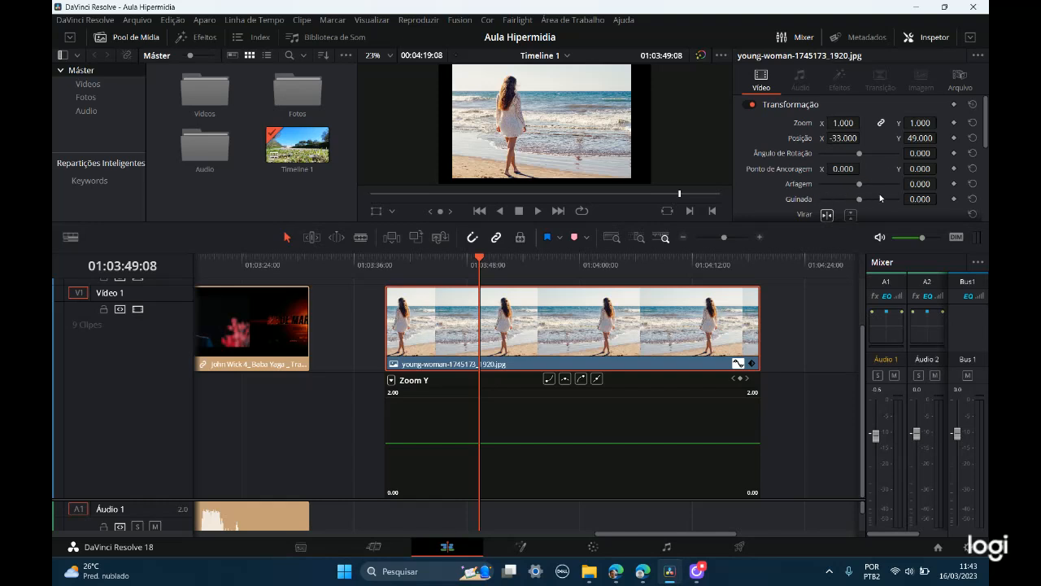
{"action": "key", "text": "ctrl"}
{"action": "key", "text": "ctrl"}
{"action": "key", "text": "ctrl"}
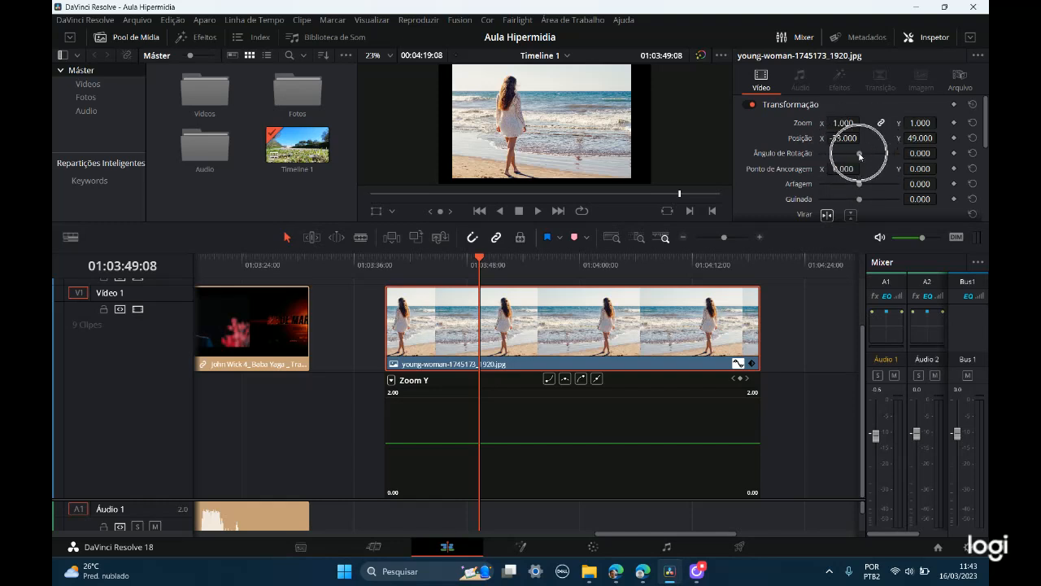
{"action": "left_click_drag", "start_coordinate": [860, 156], "coordinate": [858, 154]}
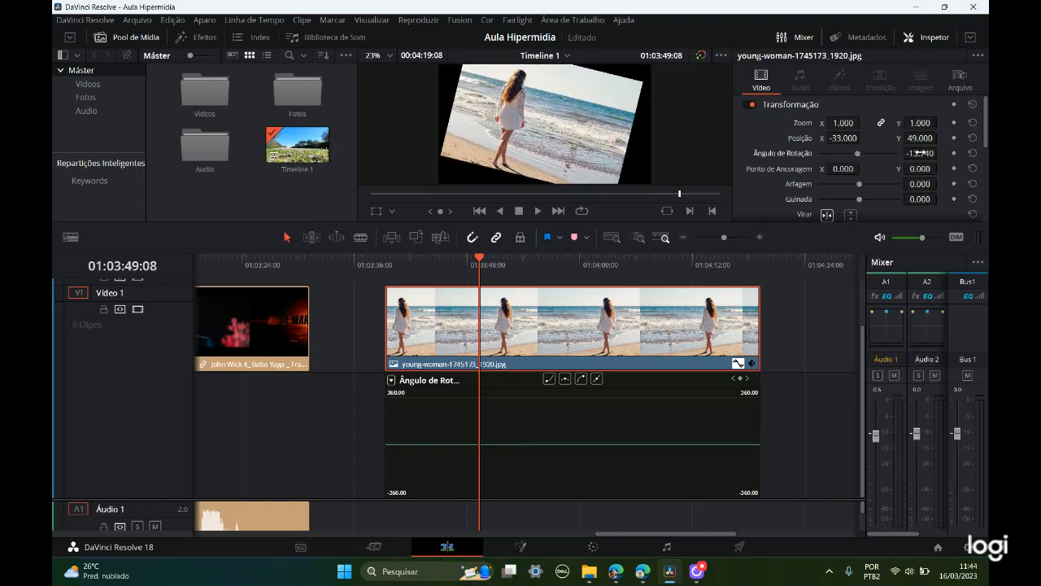
{"action": "left_click_drag", "start_coordinate": [921, 153], "coordinate": [966, 153]}
{"action": "left_click", "coordinate": [927, 153]}
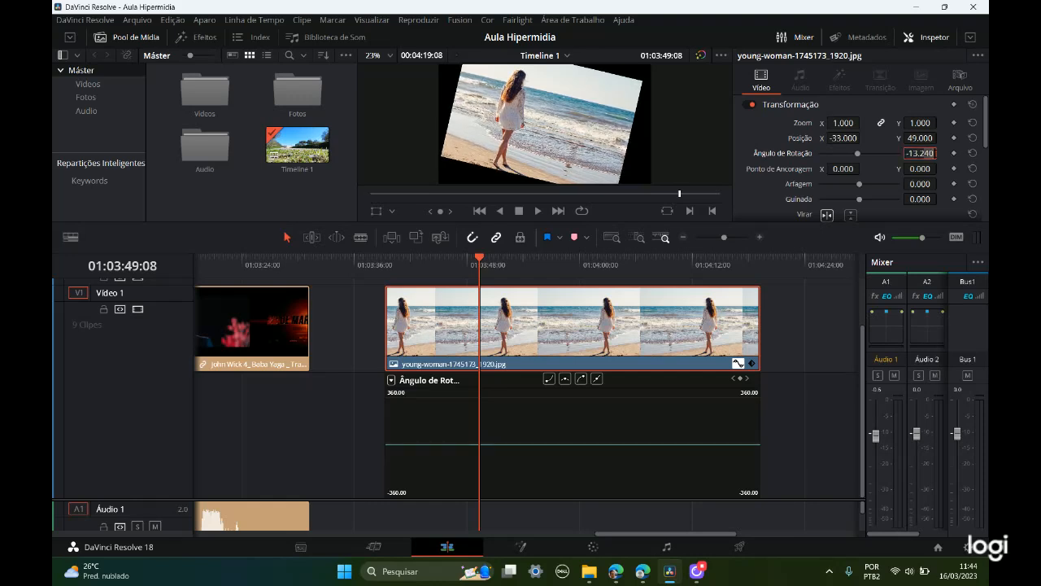
{"action": "left_click", "coordinate": [913, 153]}
Step: Straighten the image by setting its Ângulo de Rotação to 0
{"action": "left_click_drag", "start_coordinate": [860, 152], "coordinate": [860, 160]}
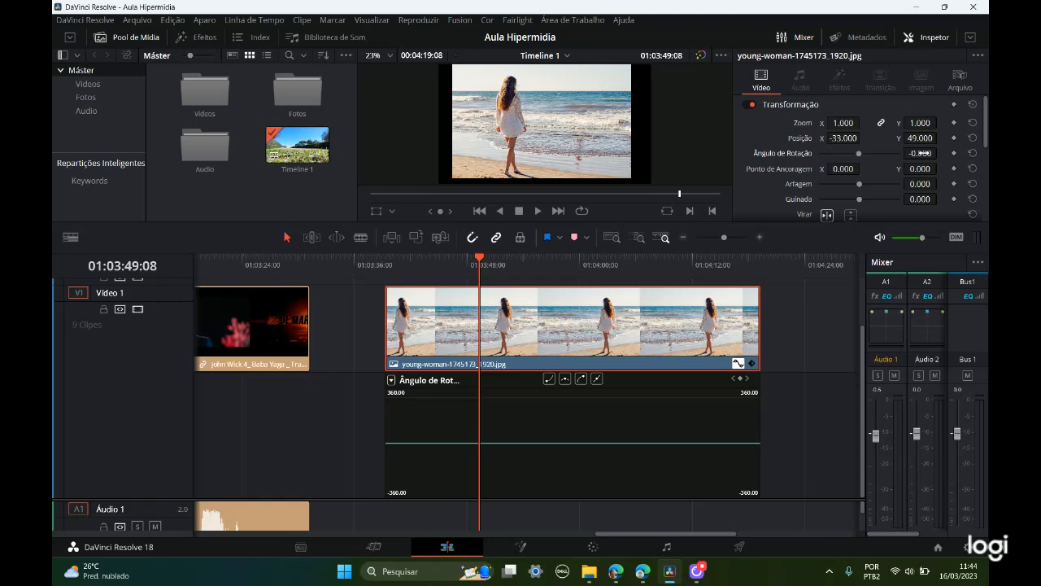
{"action": "left_click", "coordinate": [921, 153]}
{"action": "type", "text": "0"}
{"action": "key", "text": "Tab"}
{"action": "left_click", "coordinate": [919, 154]}
Step: Expand the Corte section to examine its crop and softness controls, collapse it, and look through the remaining video property sections
{"action": "scroll", "coordinate": [818, 152], "scroll_direction": "down", "scroll_amount": 3}
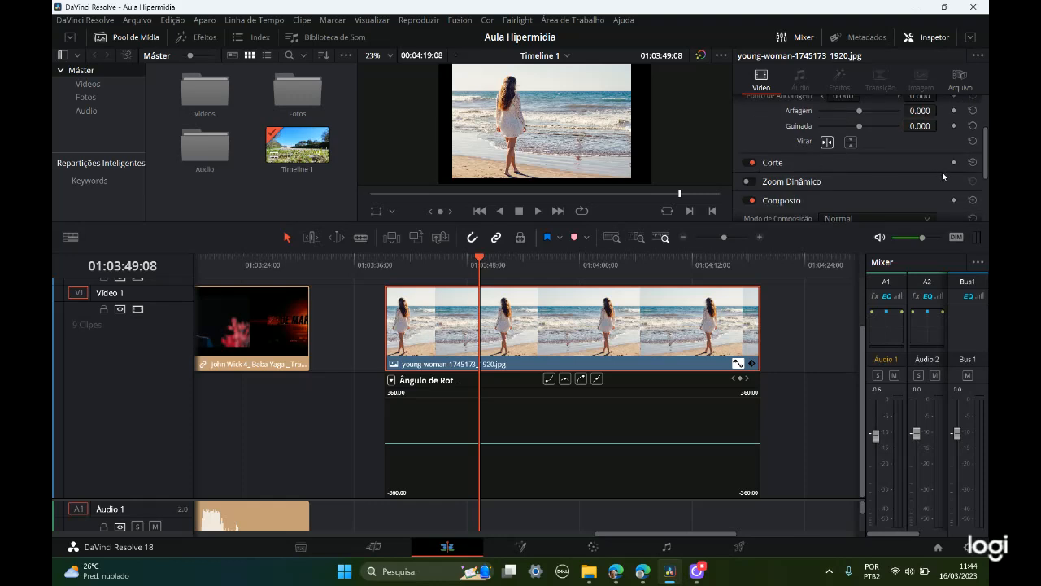
{"action": "left_click", "coordinate": [797, 173]}
{"action": "scroll", "coordinate": [822, 170], "scroll_direction": "down", "scroll_amount": 1}
{"action": "scroll", "coordinate": [822, 170], "scroll_direction": "down", "scroll_amount": 1}
{"action": "scroll", "coordinate": [822, 159], "scroll_direction": "up", "scroll_amount": 1}
{"action": "left_click_drag", "start_coordinate": [822, 145], "coordinate": [800, 192]}
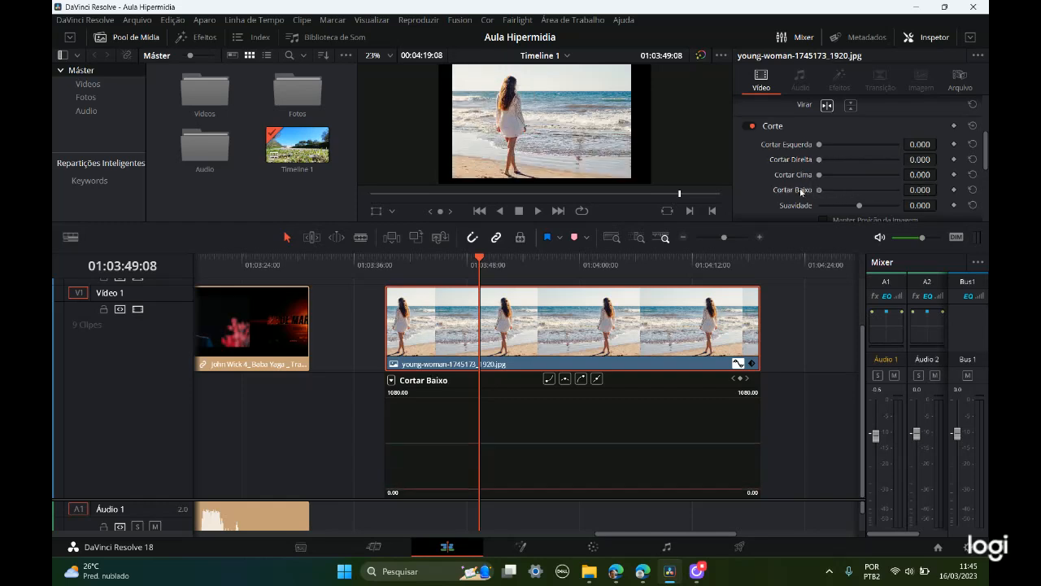
{"action": "left_click", "coordinate": [792, 126]}
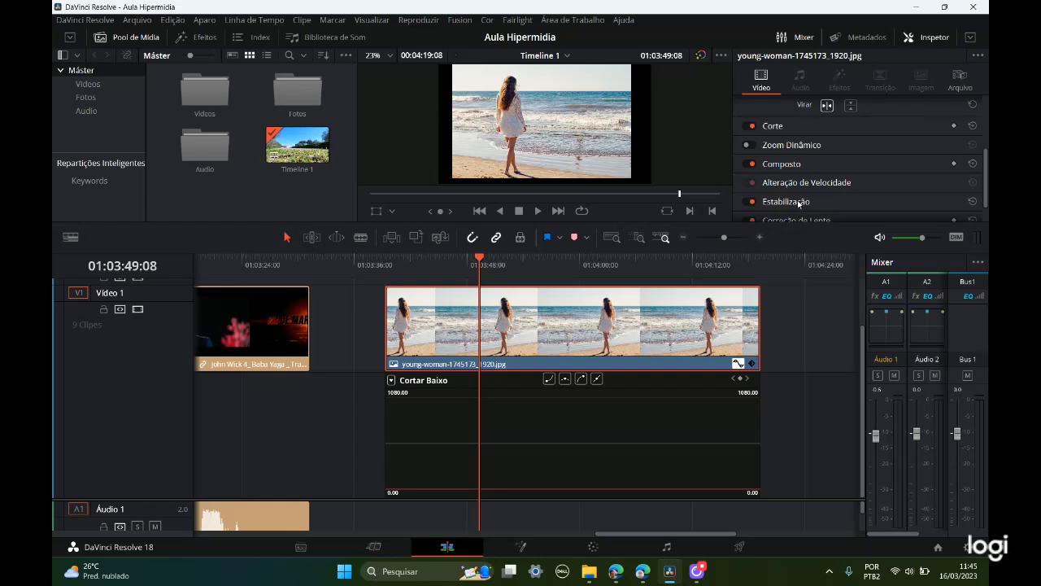
{"action": "scroll", "coordinate": [821, 198], "scroll_direction": "down", "scroll_amount": 1}
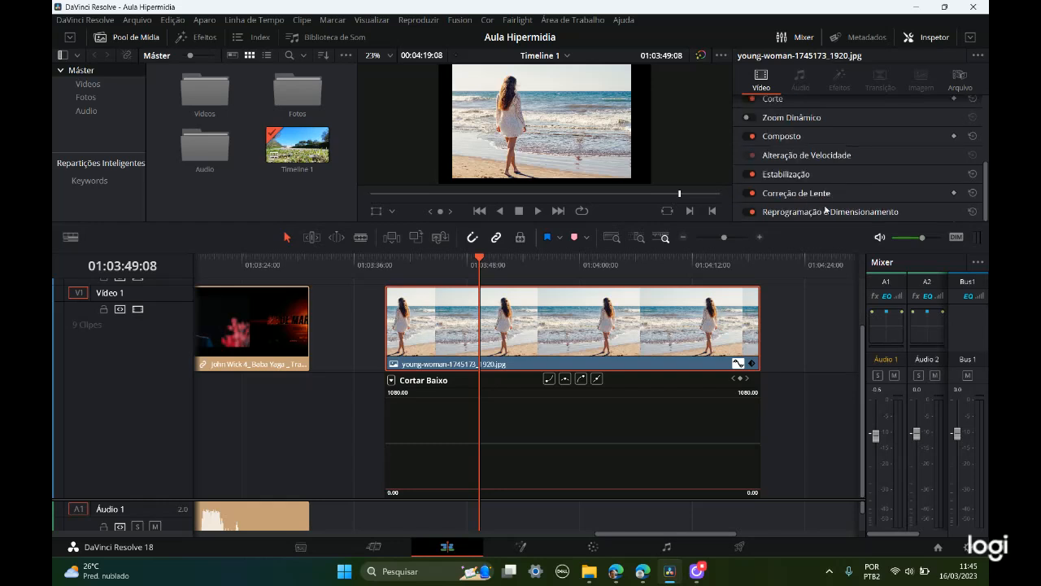
{"action": "scroll", "coordinate": [854, 181], "scroll_direction": "up", "scroll_amount": 5}
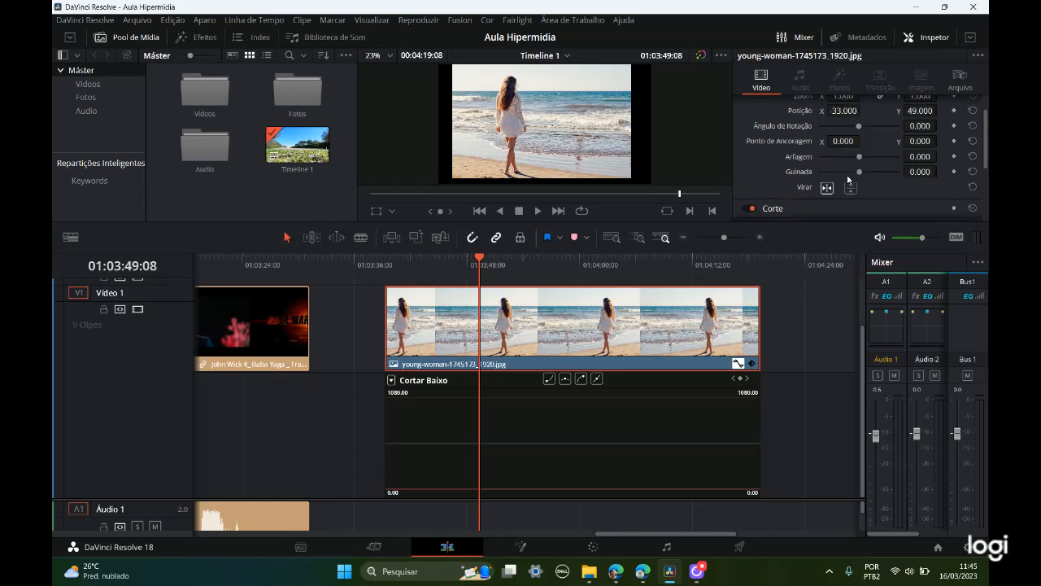